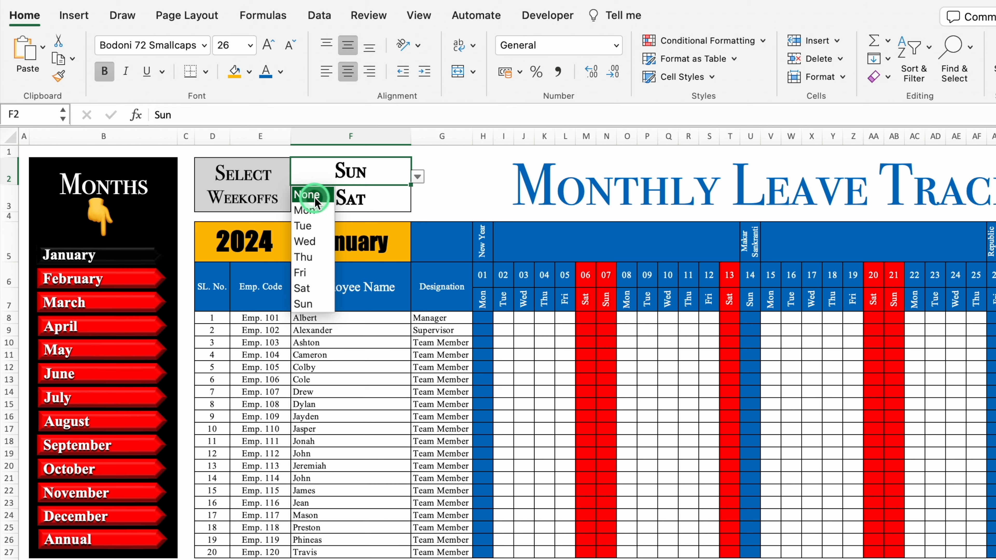
- Set the January sheet's first weekoff to None, and try Sun before choosing Mon for the second weekoff
left_click(314, 196)
left_click(382, 198)
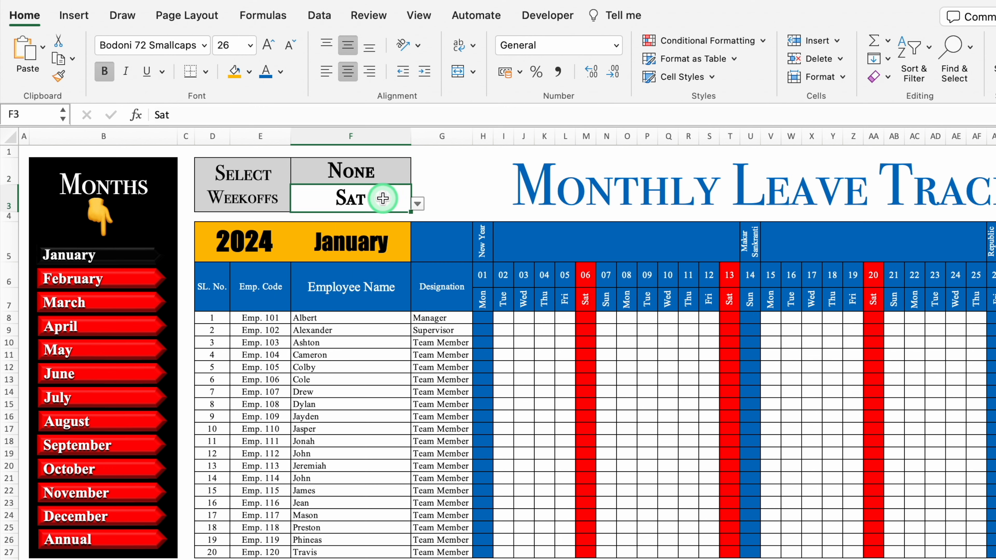
left_click(418, 204)
left_click(309, 338)
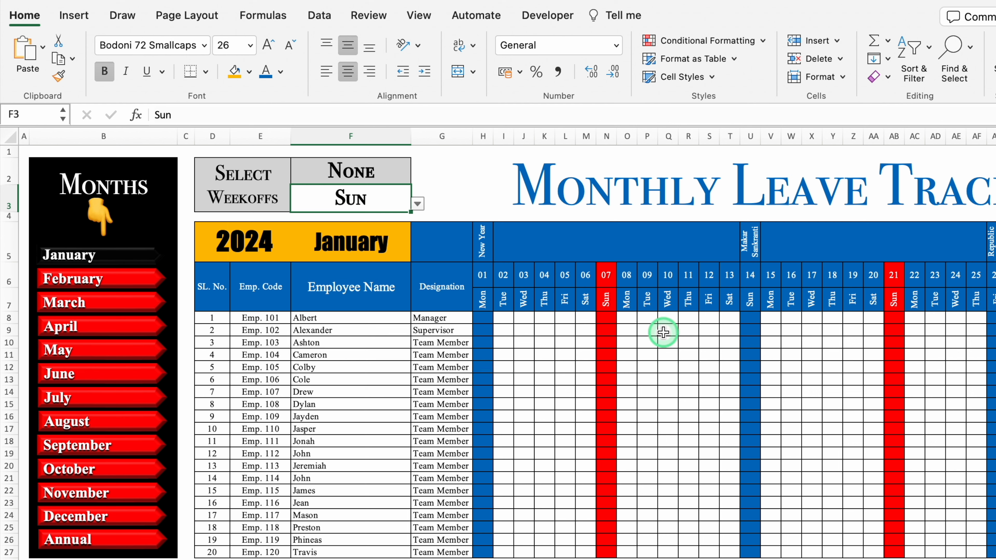
left_click(417, 203)
left_click(320, 237)
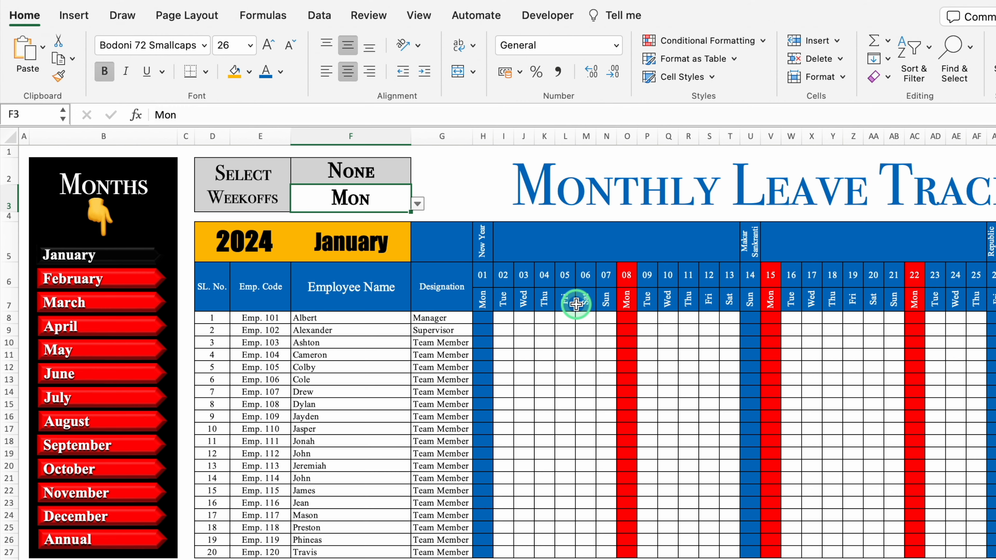
- Switch the tracker month to February and examine its day columns and the Monthly Summary section
left_click(351, 242)
left_click(418, 254)
left_click(318, 286)
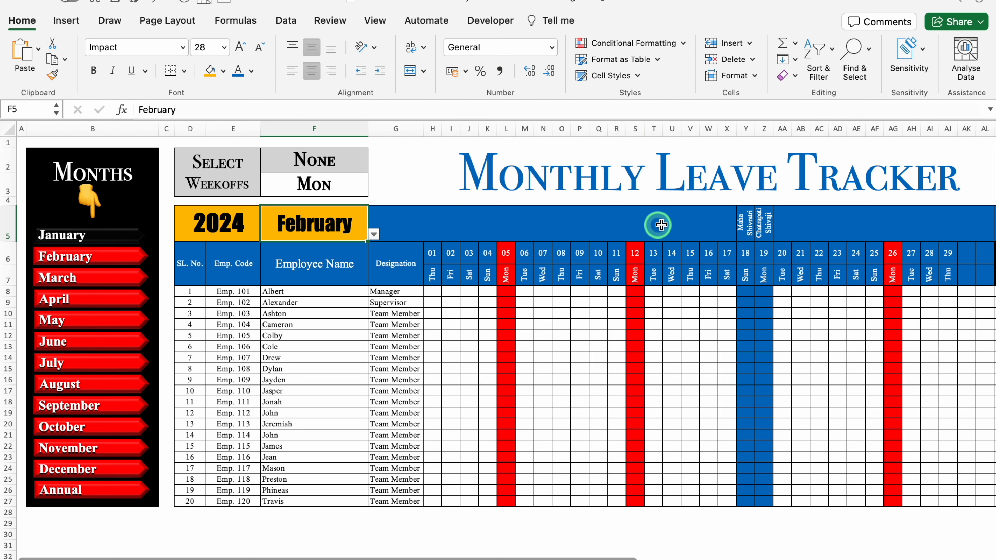
left_click_drag(511, 556, 893, 339)
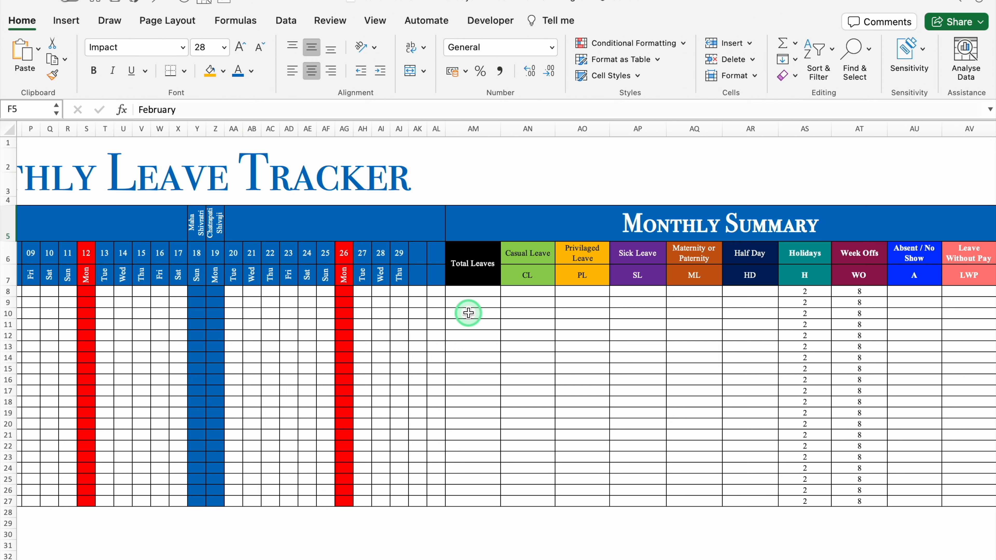
scroll(732, 556, "left", 2)
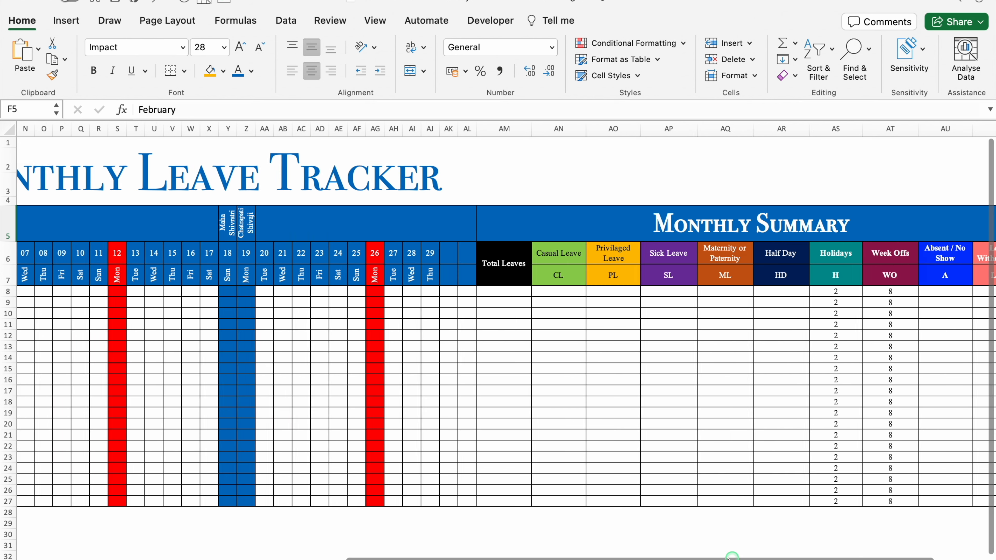
left_click_drag(732, 555, 400, 551)
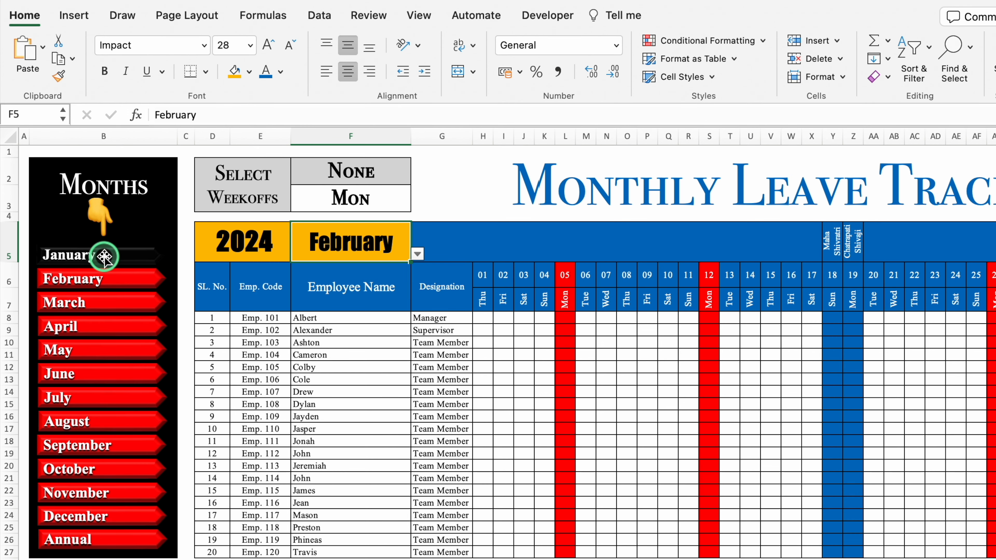
- Set the tracker month back to January
left_click(418, 255)
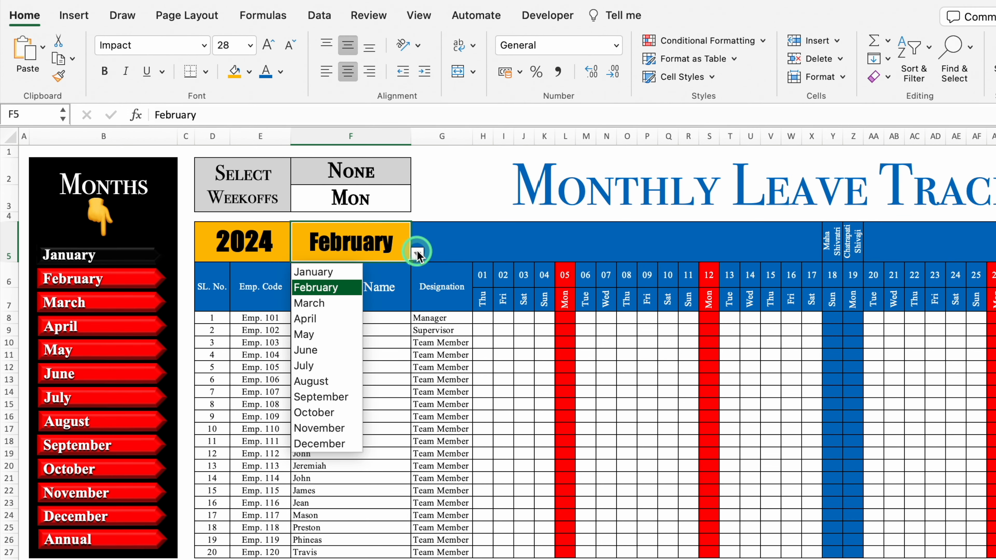
left_click(328, 272)
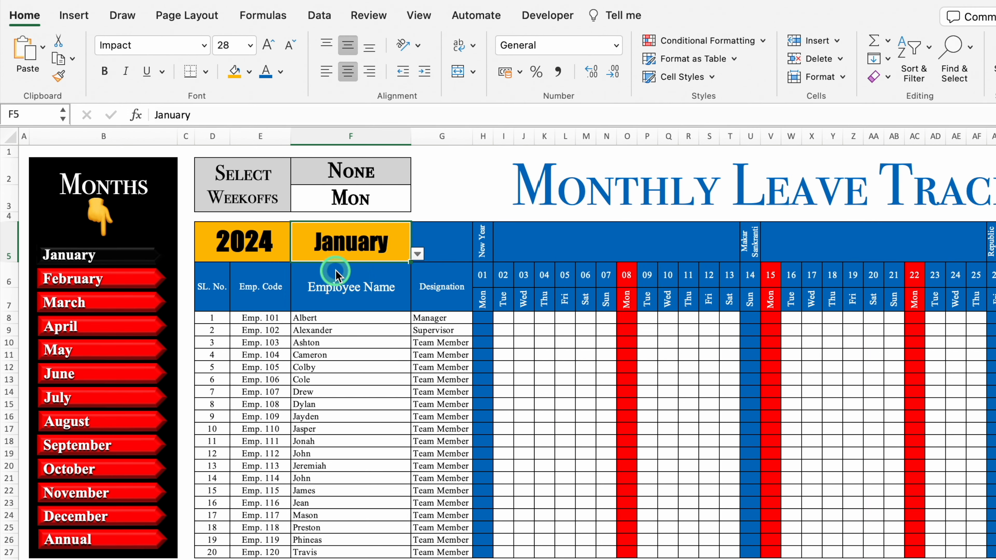
- Go through the monthly leave sheets from February to September, and open the Annual sheet
left_click(112, 285)
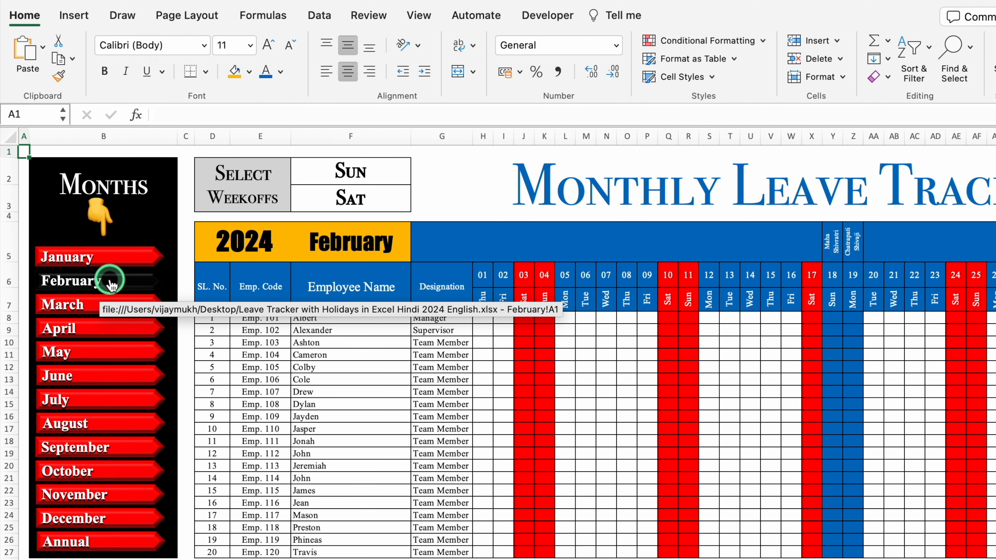
left_click(96, 308)
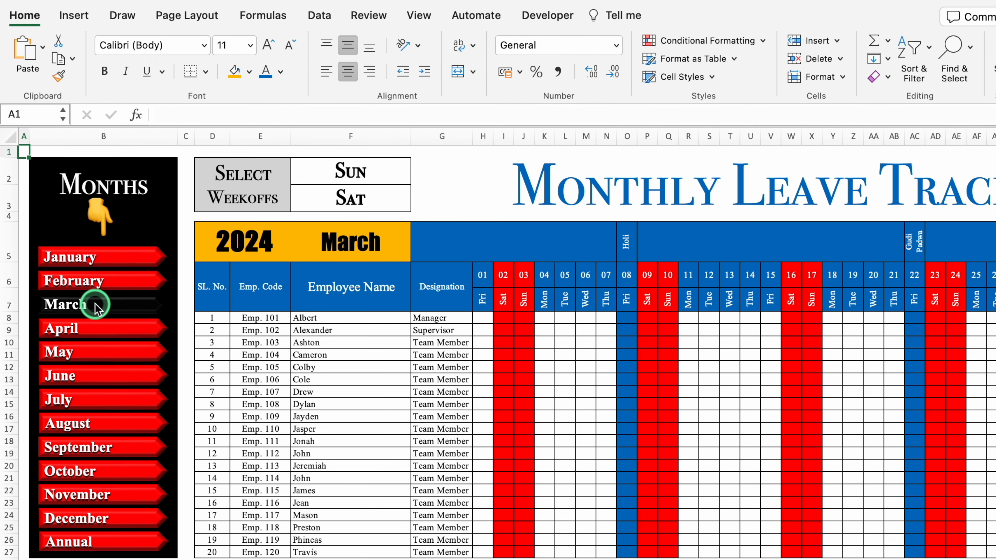
left_click(94, 329)
left_click(90, 354)
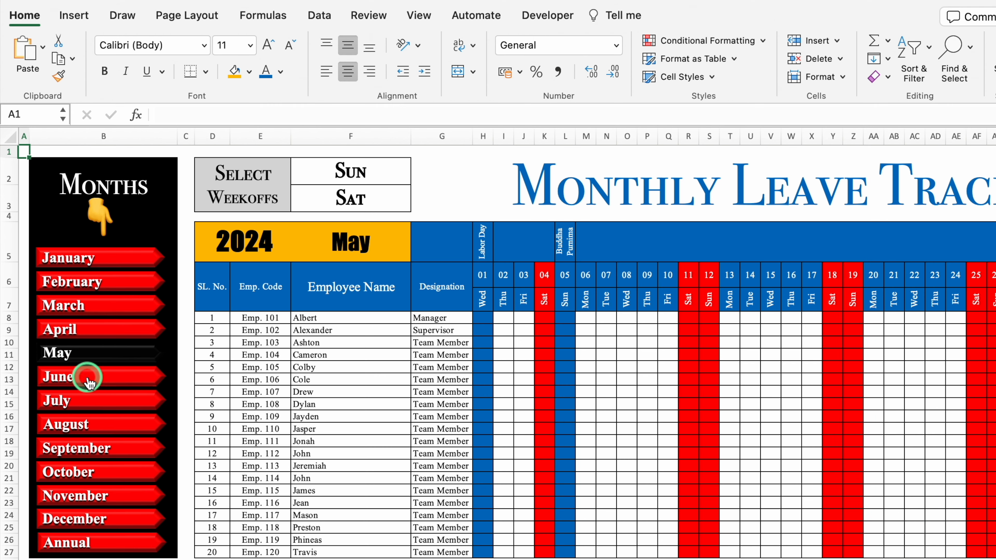
left_click(85, 377)
left_click(89, 401)
left_click(97, 428)
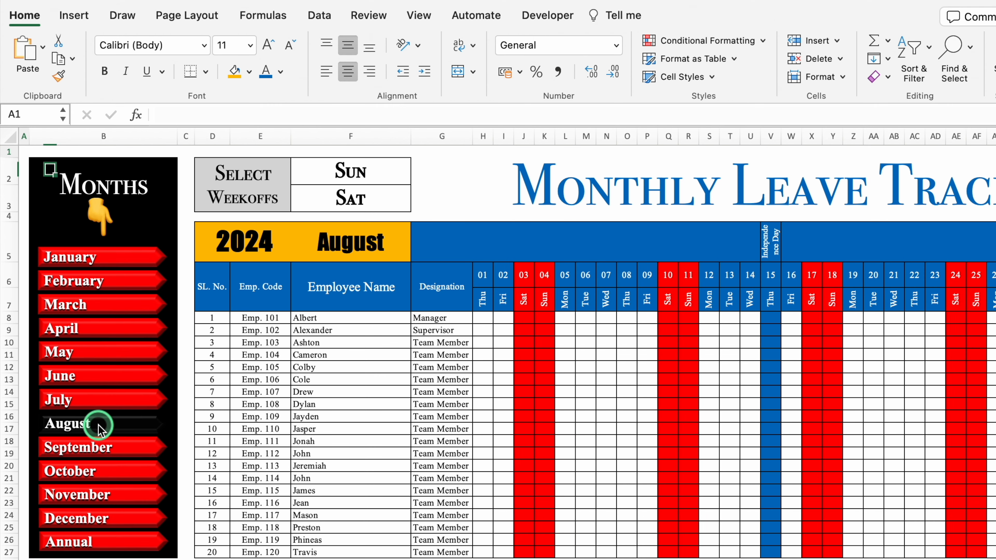
left_click(103, 451)
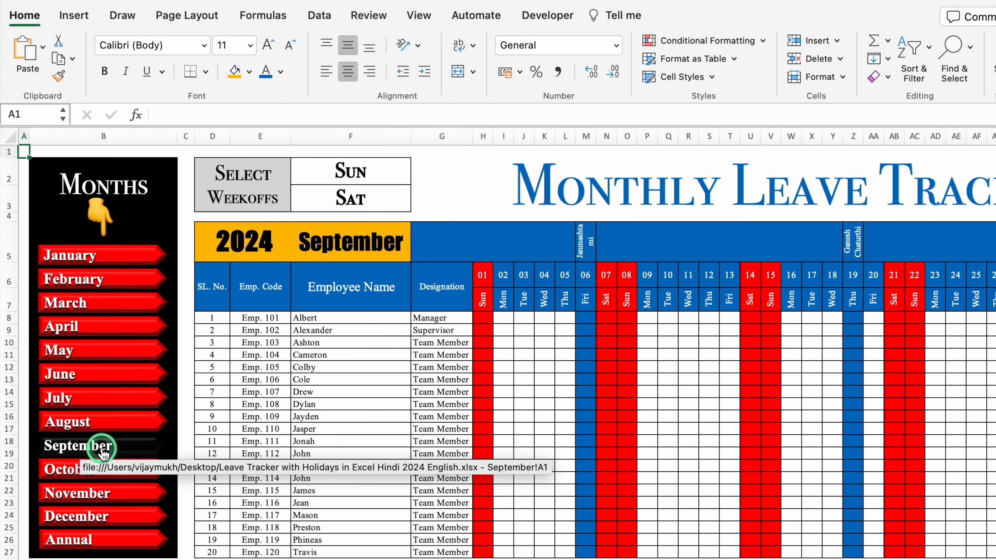
left_click(90, 538)
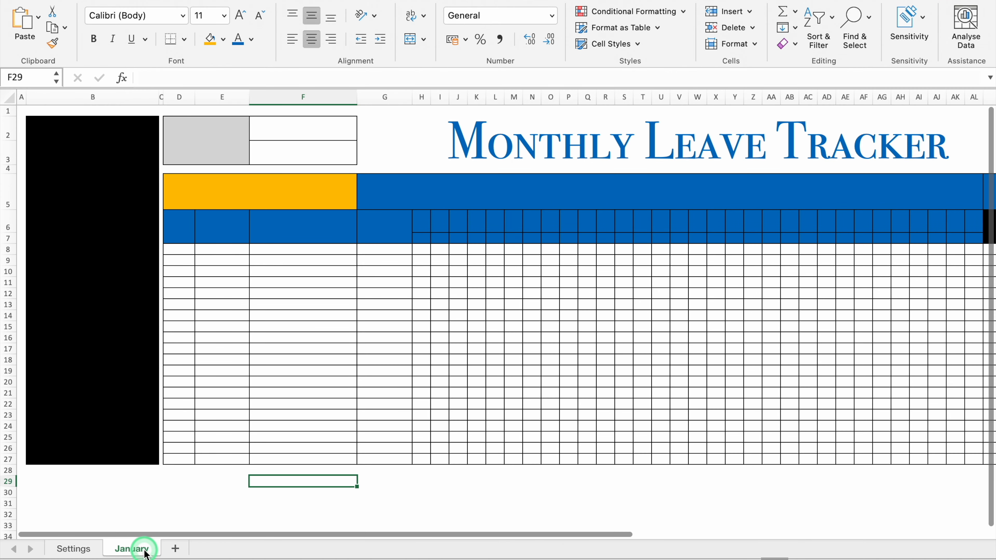
- Open the Settings sheet of the blank tracker workbook to review its lists
left_click(74, 549)
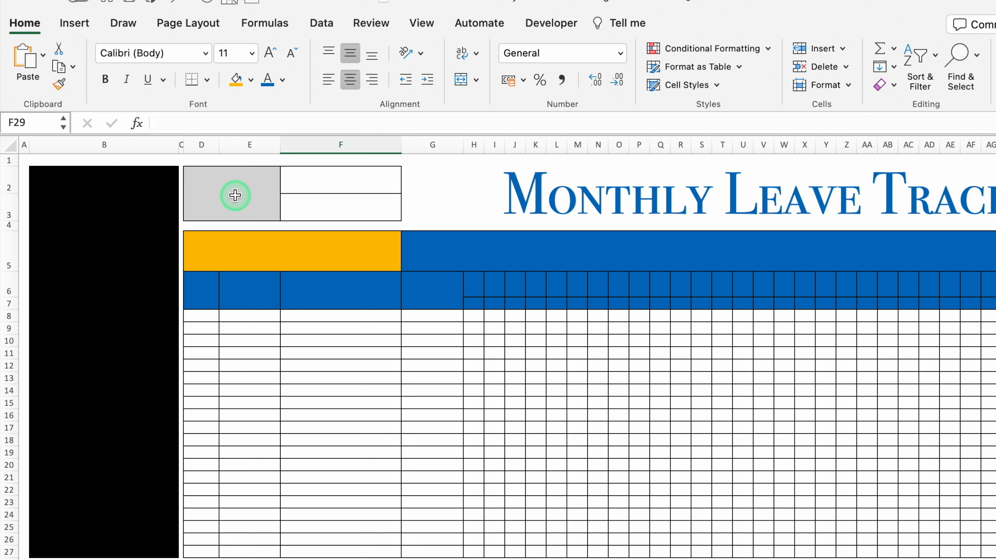
- Enter the label "Select Weekoffs" in the grey merged cell D2 of the January sheet
left_click(209, 175)
type("Select Weekoffs")
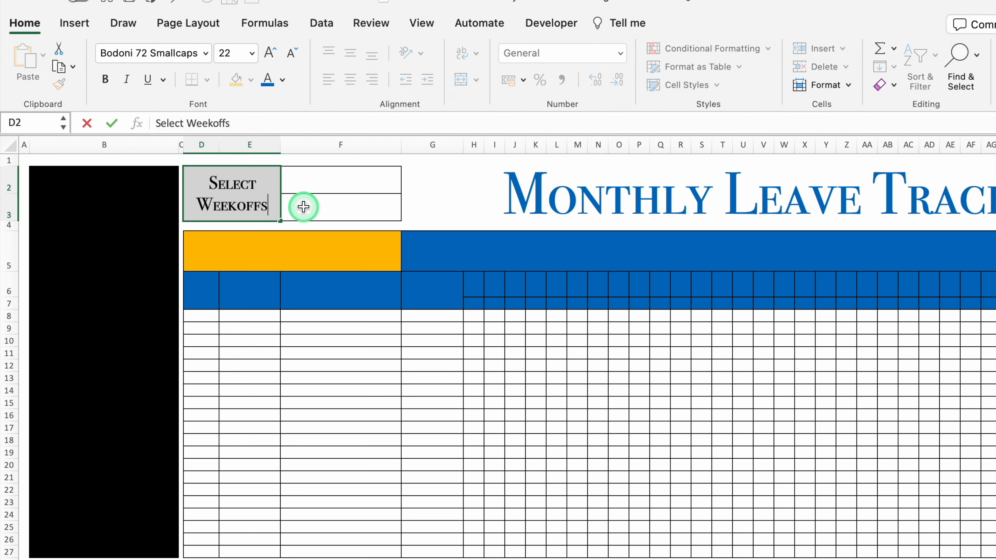
- Start data validation for the weekoff cells F2:F3 and allow only values from a List
left_click(374, 183)
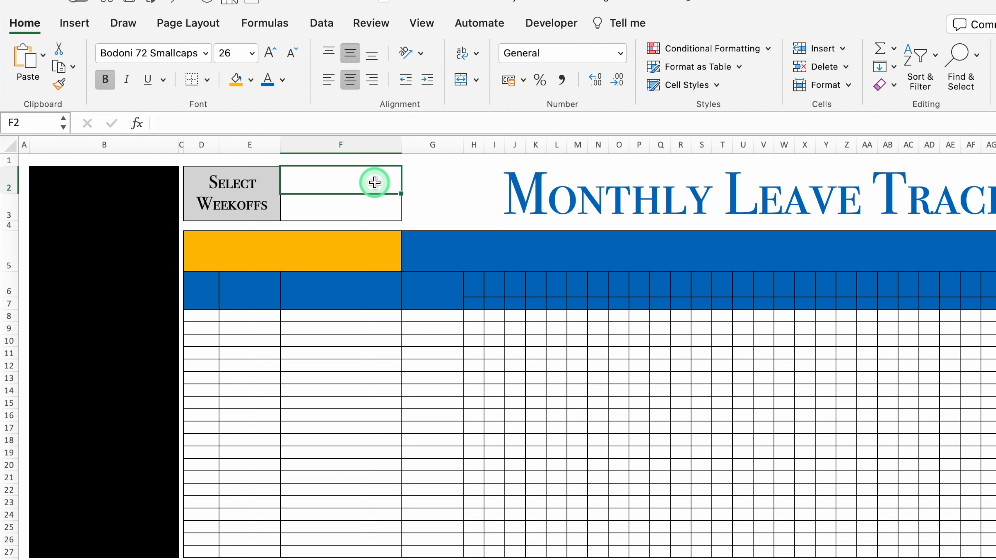
left_click_drag(374, 182, 374, 202)
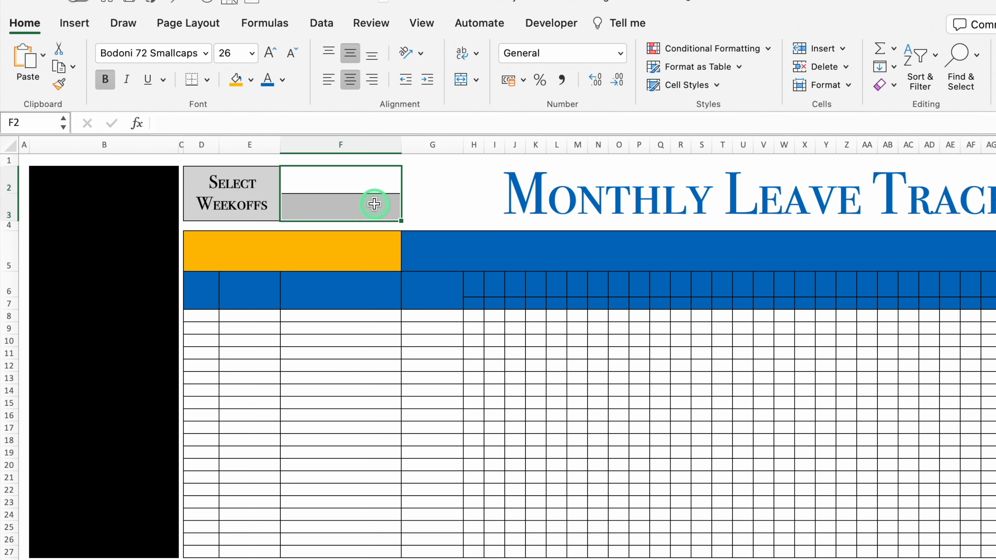
left_click(325, 24)
left_click(793, 56)
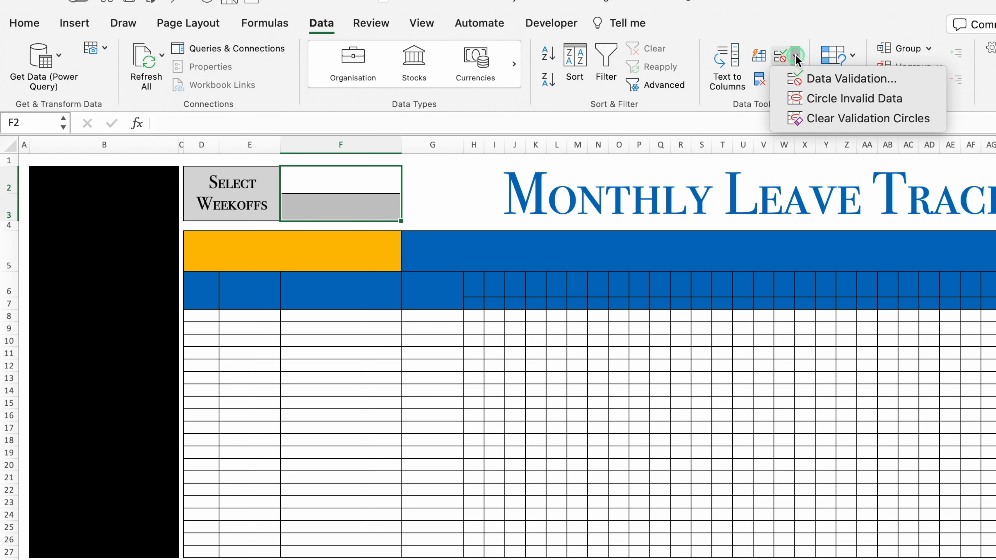
left_click(836, 80)
left_click(553, 182)
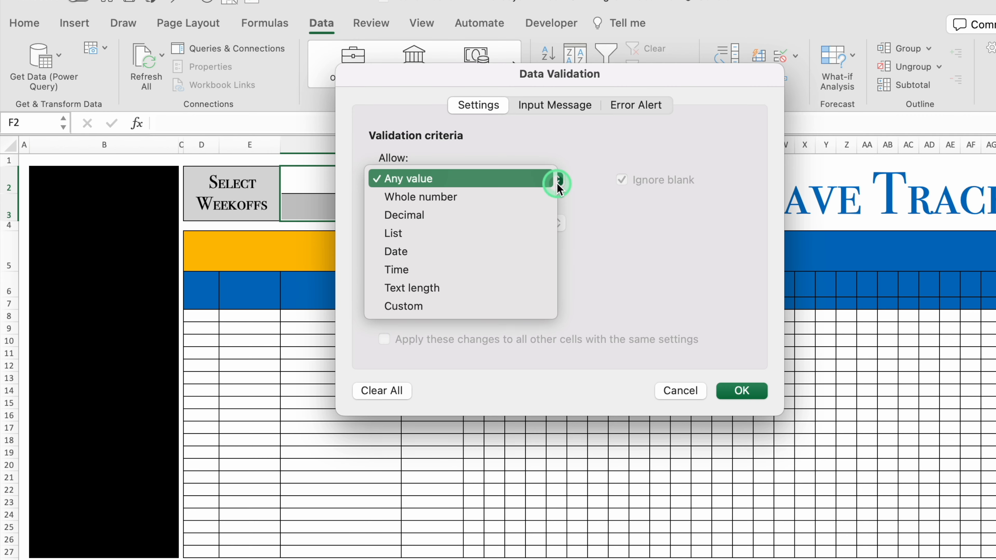
left_click(446, 236)
- Use the Days list =Settings!$K$7:$K$14 as the validation source and apply the validation
left_click(496, 267)
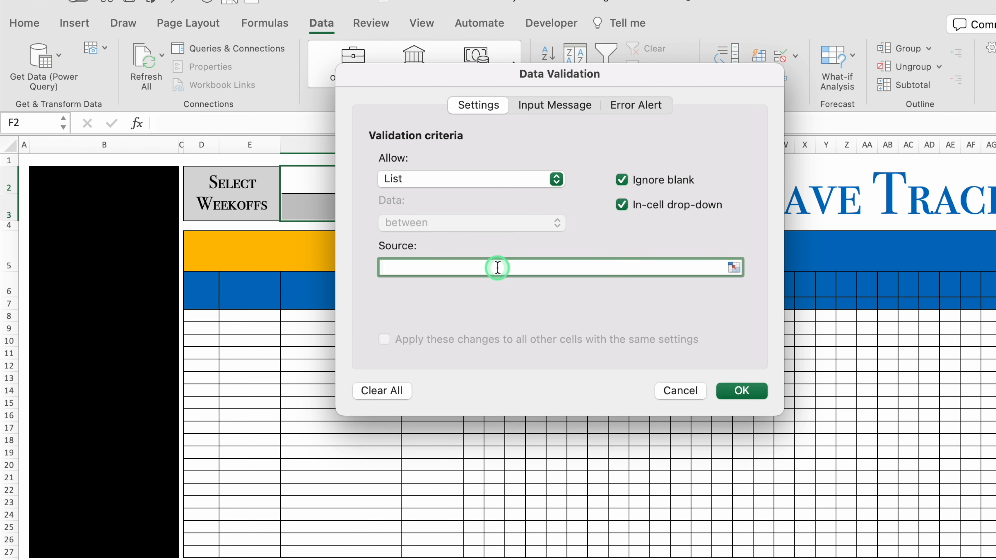
left_click(740, 273)
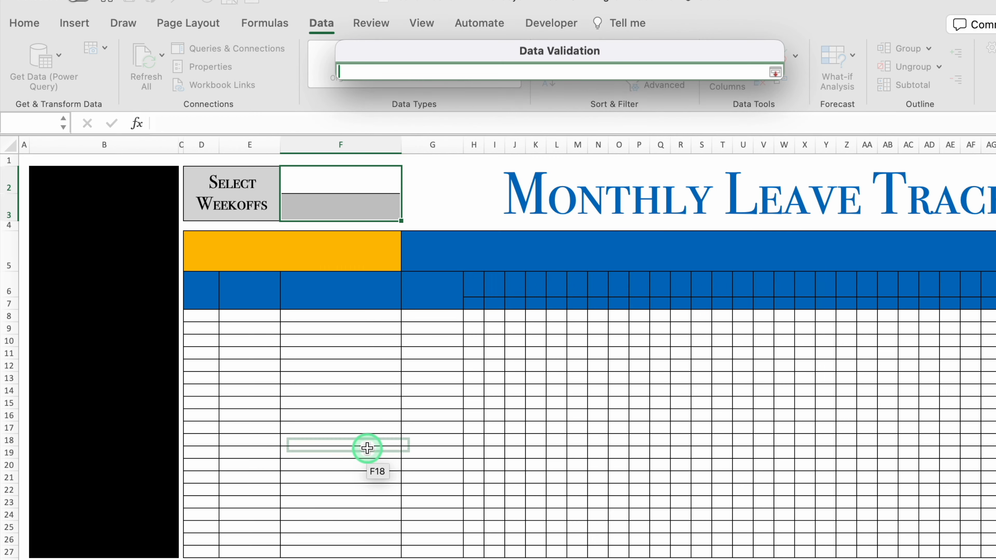
left_click(236, 559)
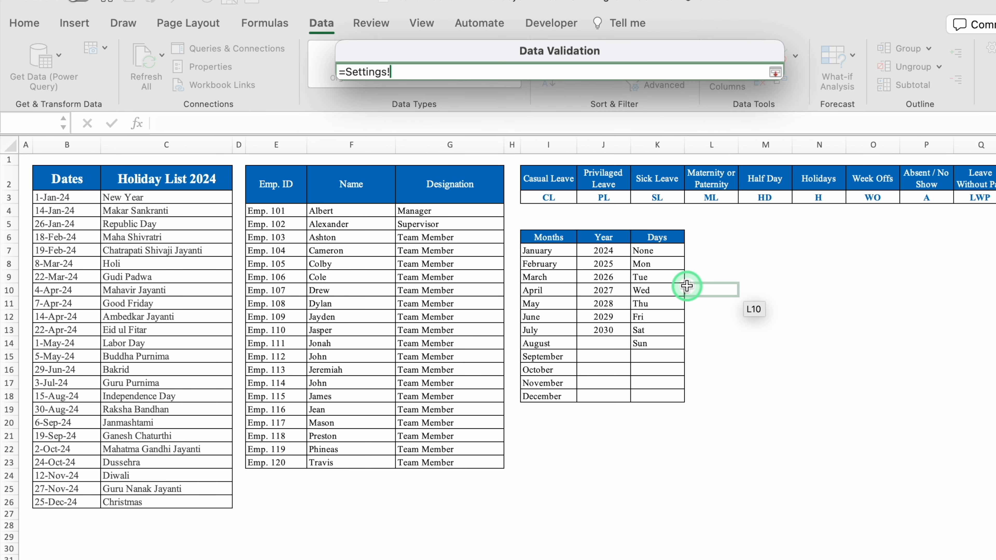
left_click_drag(666, 253, 665, 348)
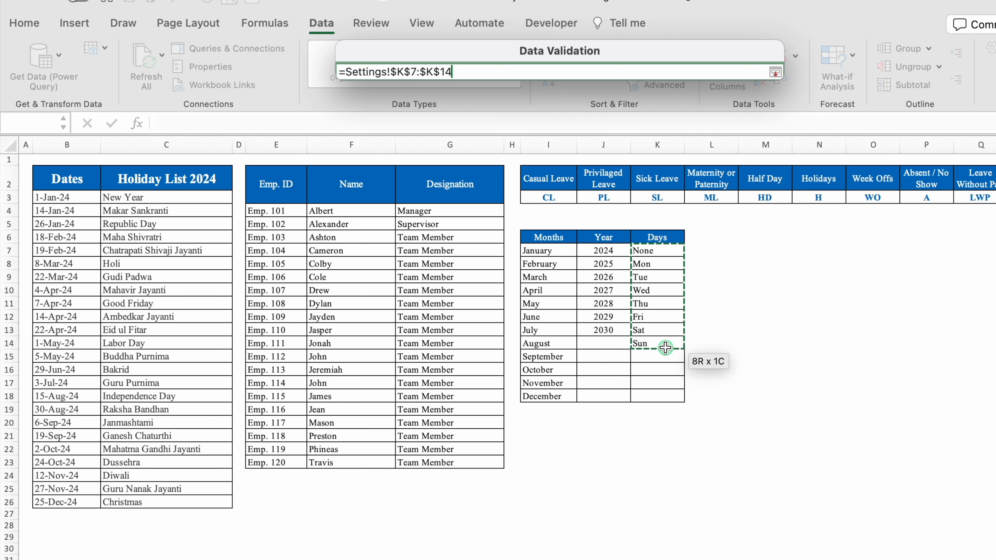
left_click(774, 71)
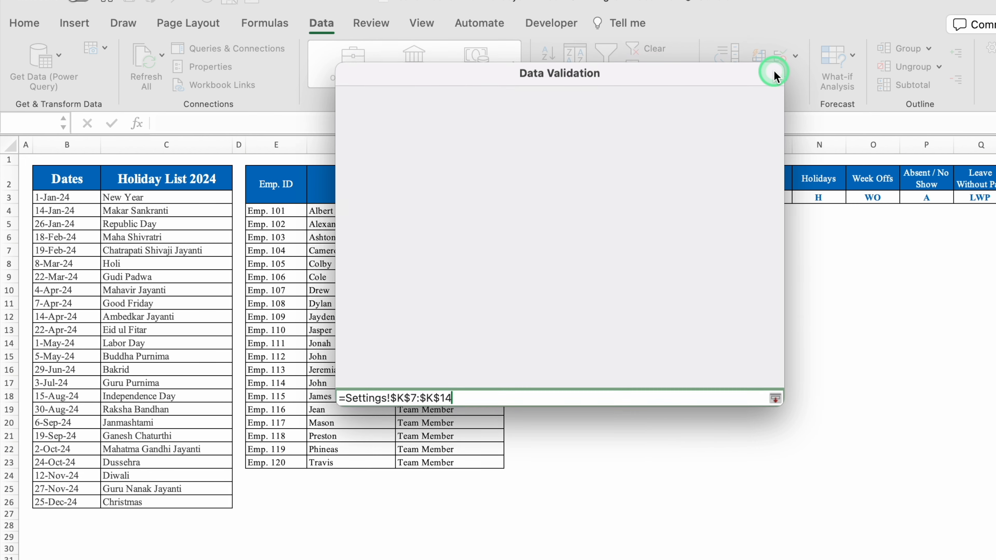
left_click(740, 391)
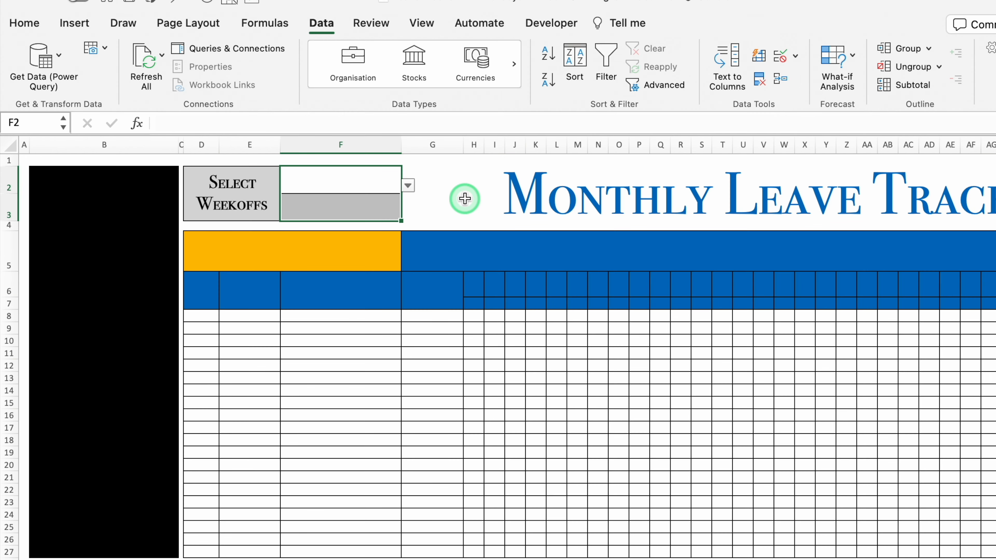
- Create a conditional formatting rule on F2:F3 for cells with specific text containing "None"
left_click(24, 23)
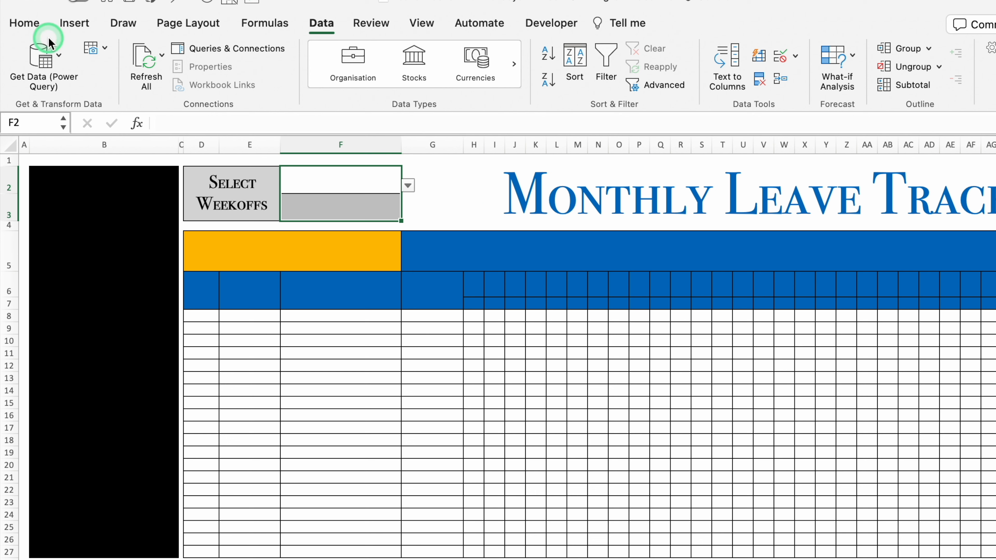
left_click(719, 49)
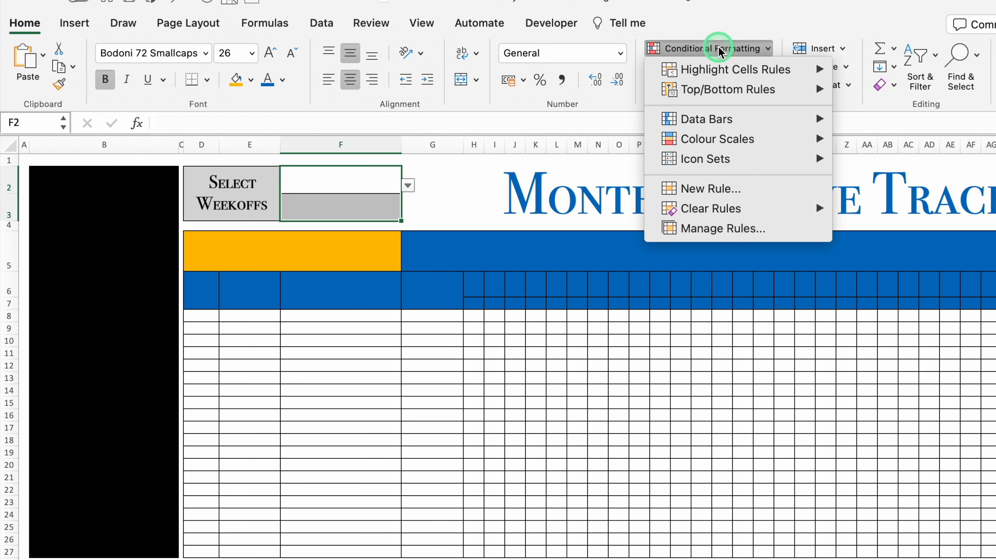
left_click(737, 71)
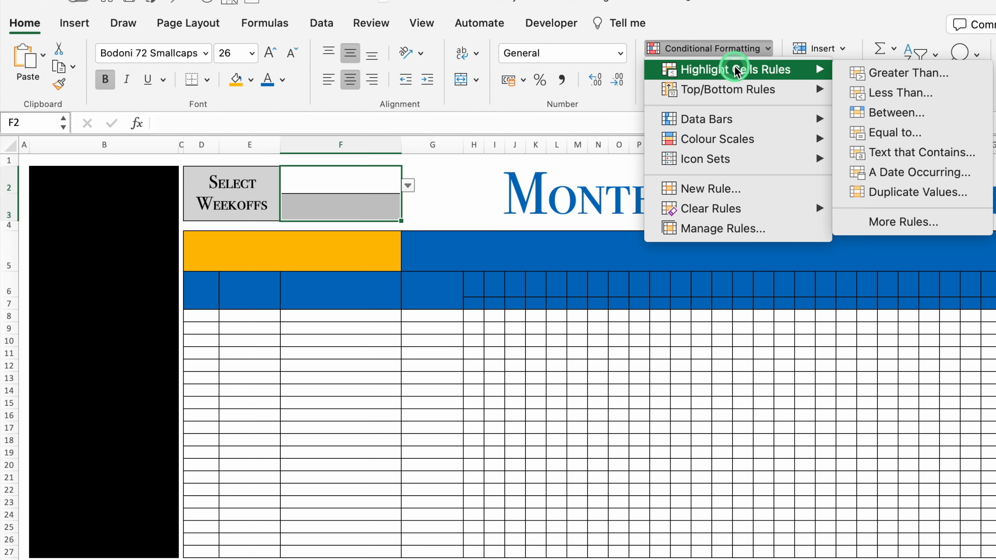
left_click(941, 153)
type("N")
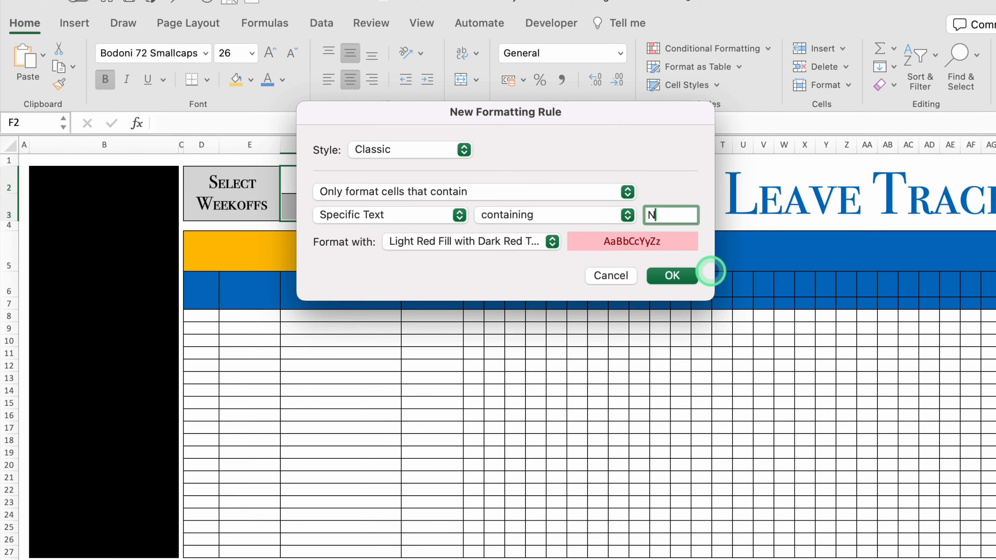
type("one")
- Give the "None" rule for F2:F3 a customised format with a light grey background fill
left_click(552, 242)
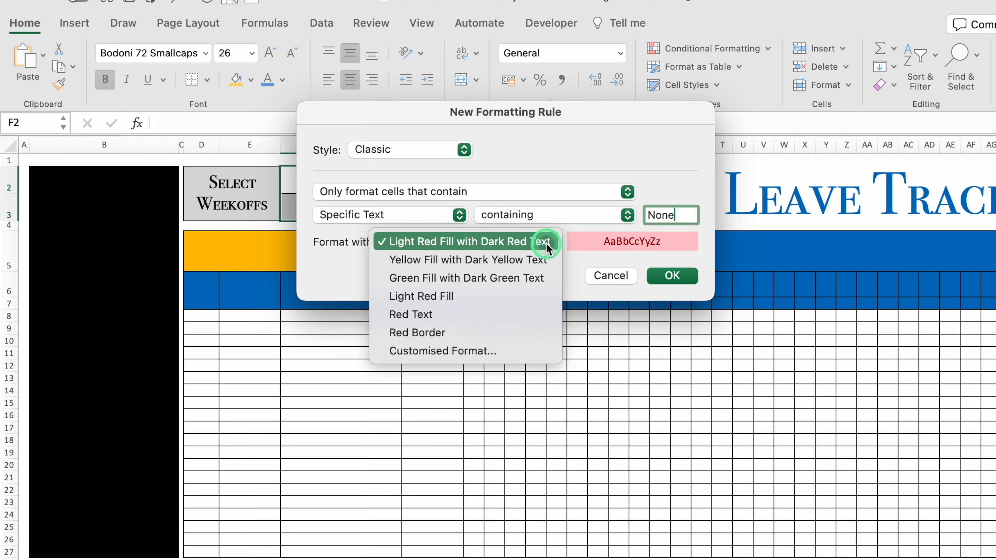
left_click(466, 350)
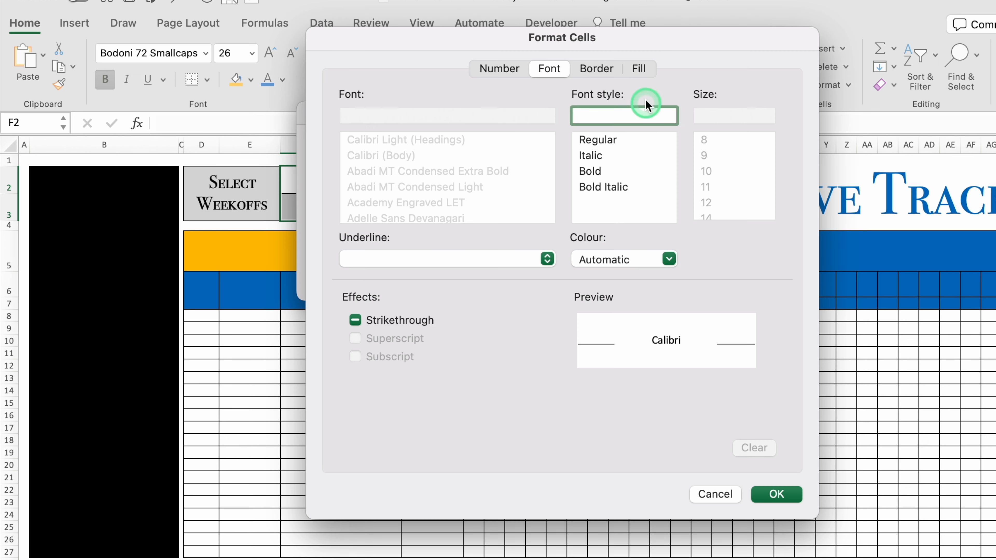
left_click(639, 69)
left_click(511, 128)
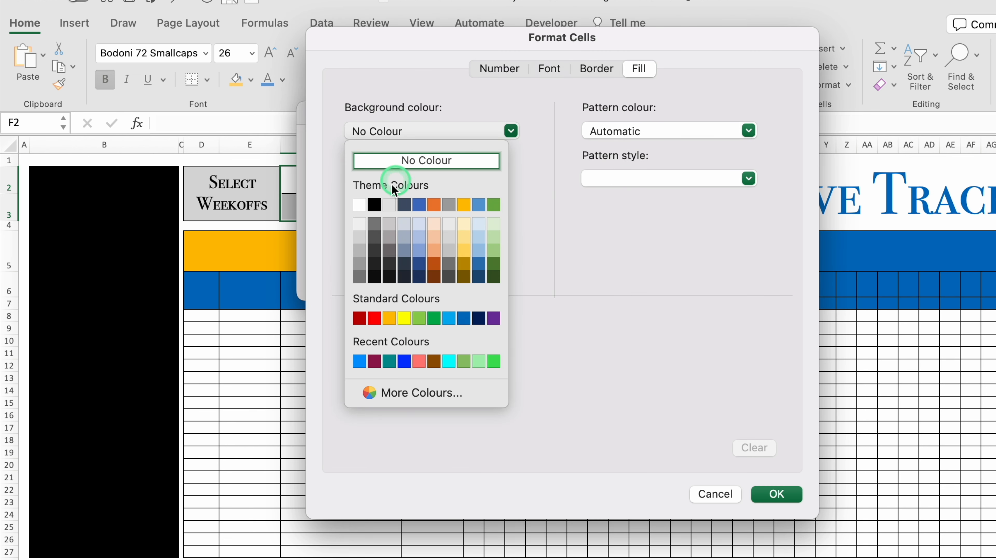
left_click(363, 236)
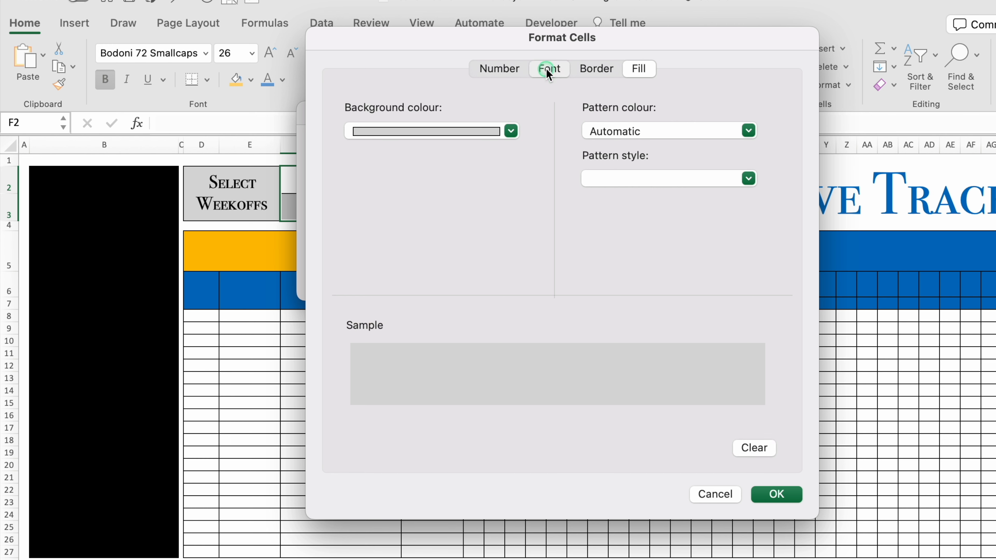
- Set the rule's font colour to black and apply the conditional formatting rule
left_click(548, 69)
left_click(670, 259)
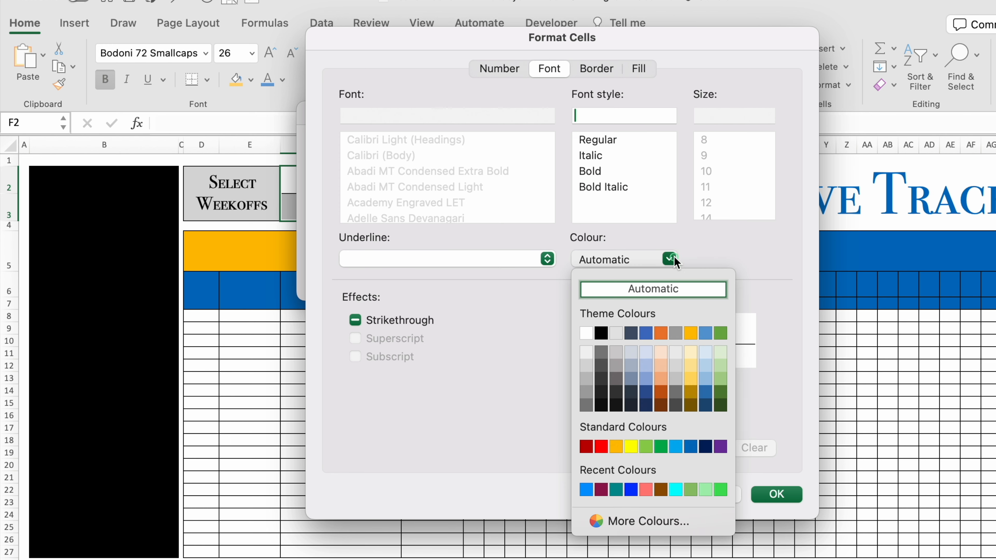
left_click(601, 332)
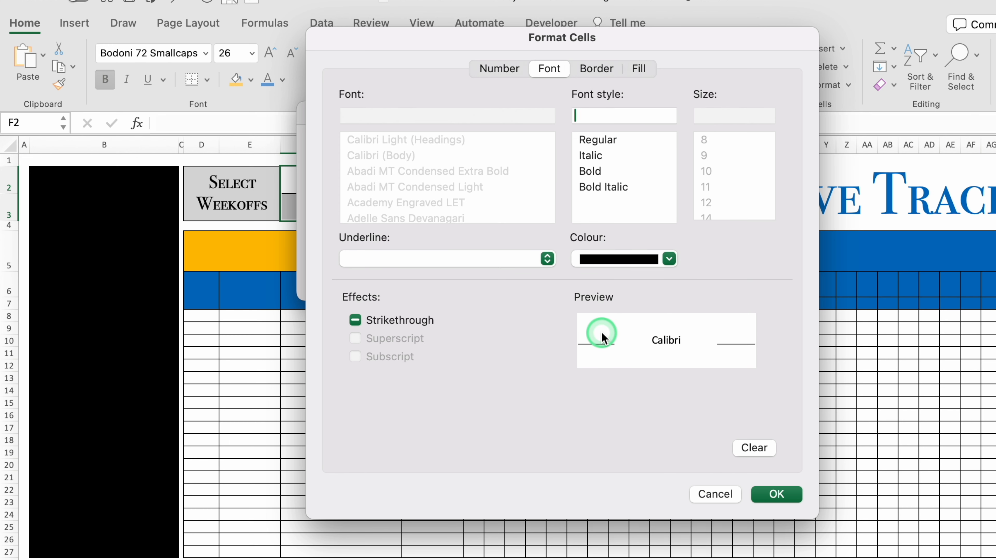
left_click(776, 496)
left_click(673, 277)
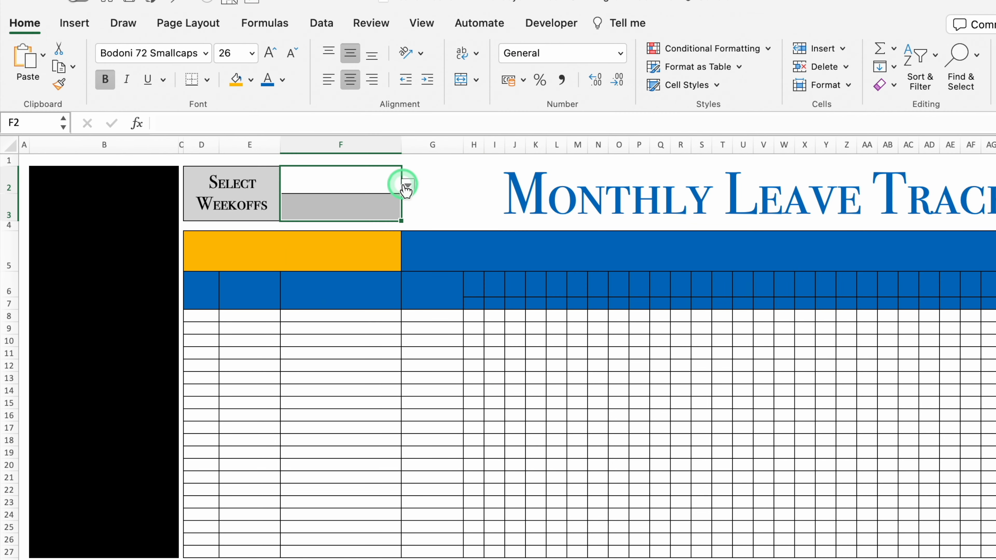
- Test the conditional formatting in weekoff cell F2 by choosing None, followed by Mon
left_click(407, 185)
left_click(305, 202)
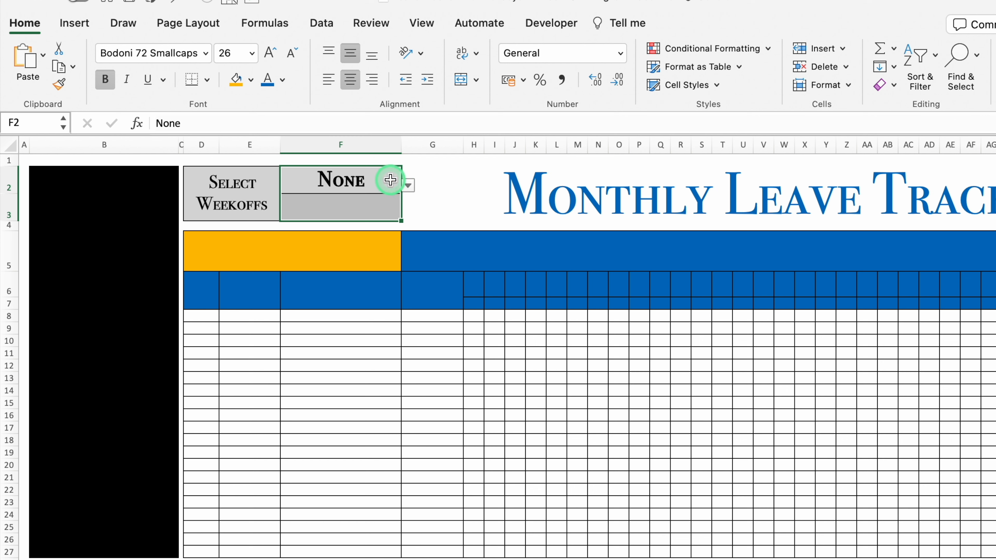
left_click(408, 185)
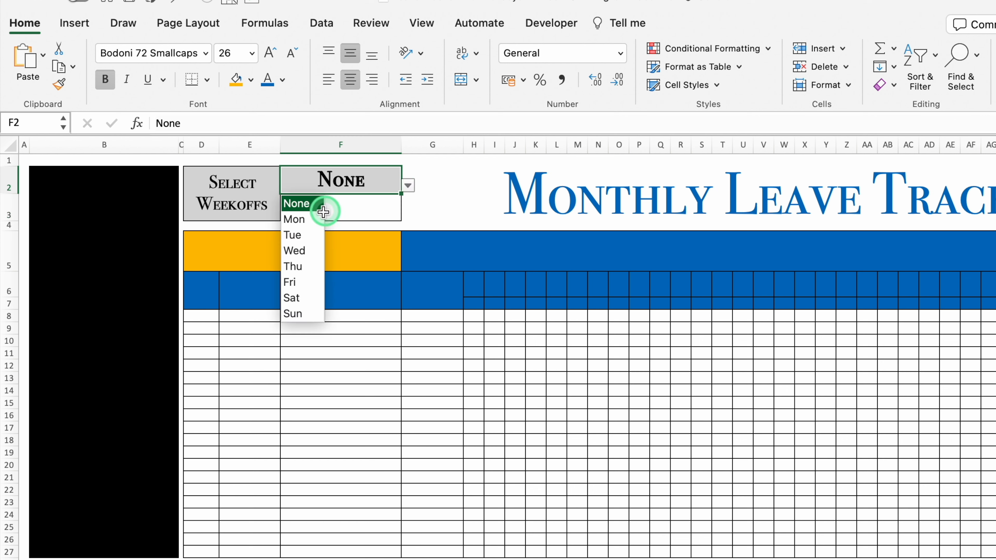
left_click(308, 219)
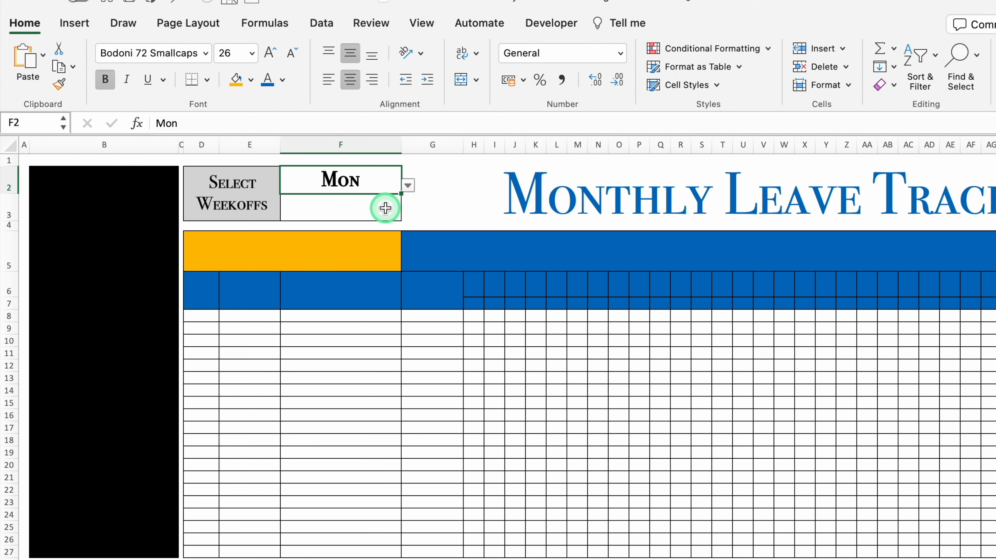
- Select Sat in F2 and Sun in F3 as the two weekoffs
left_click(407, 186)
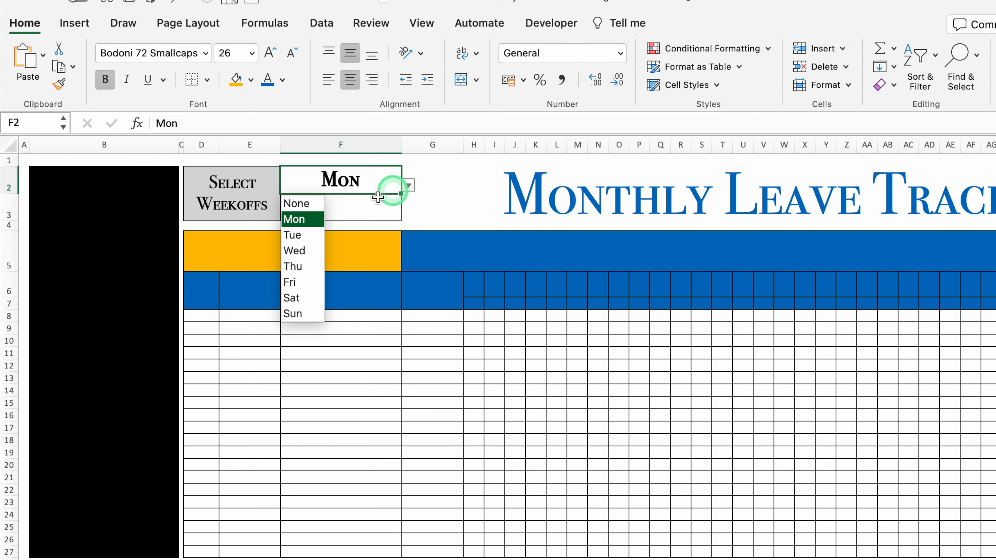
left_click(297, 296)
left_click(367, 203)
left_click(407, 212)
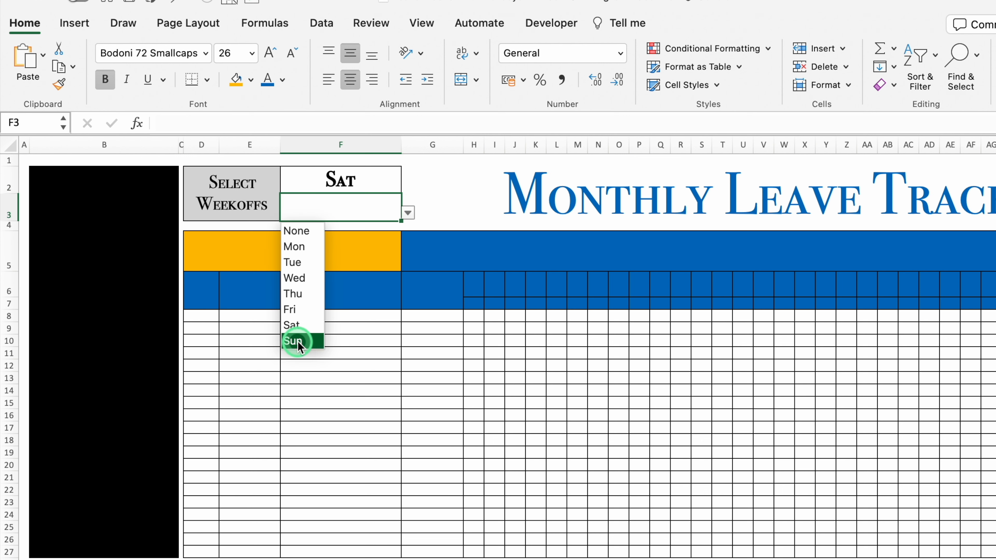
left_click(298, 345)
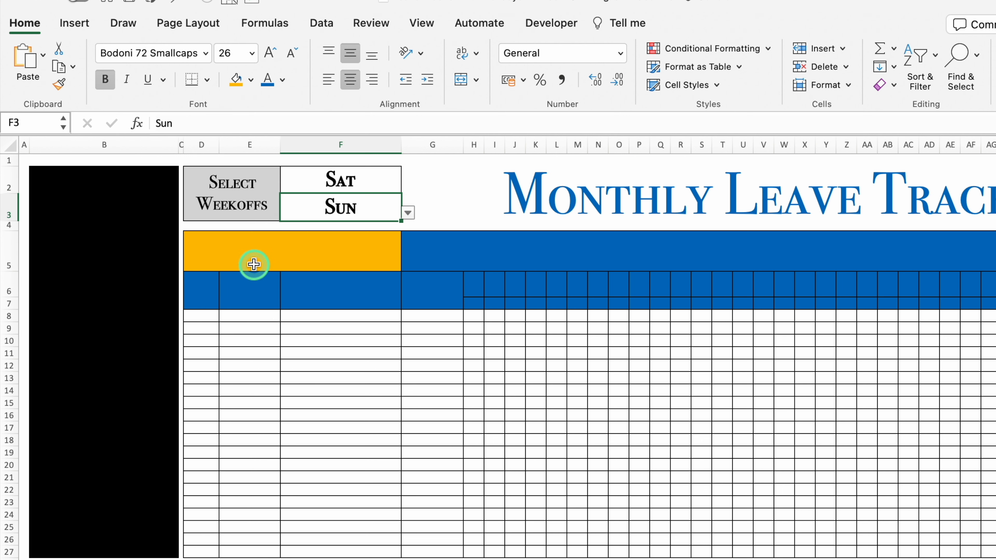
- Start data validation for the orange merged cell D5 and allow only values from a List
left_click(247, 255)
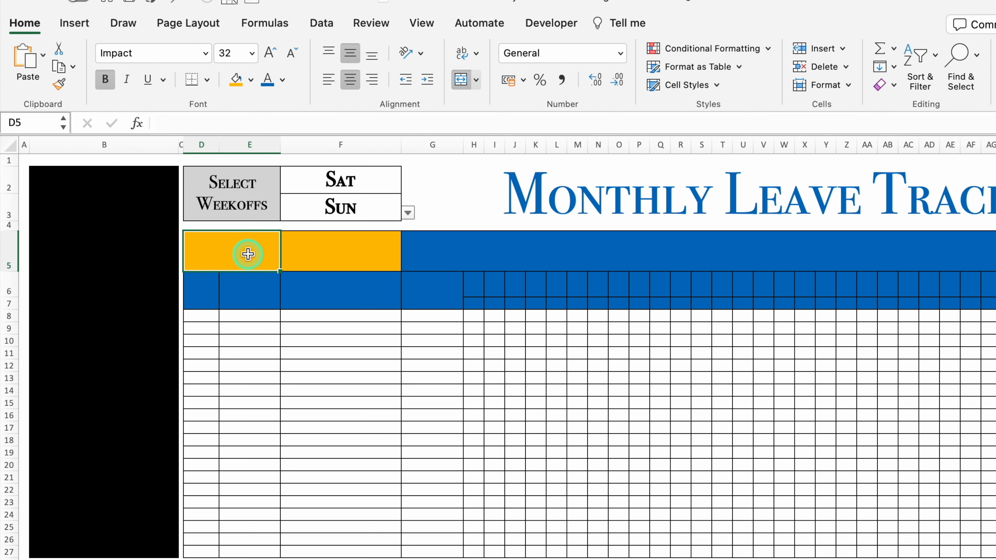
left_click(321, 23)
left_click(796, 59)
left_click(811, 79)
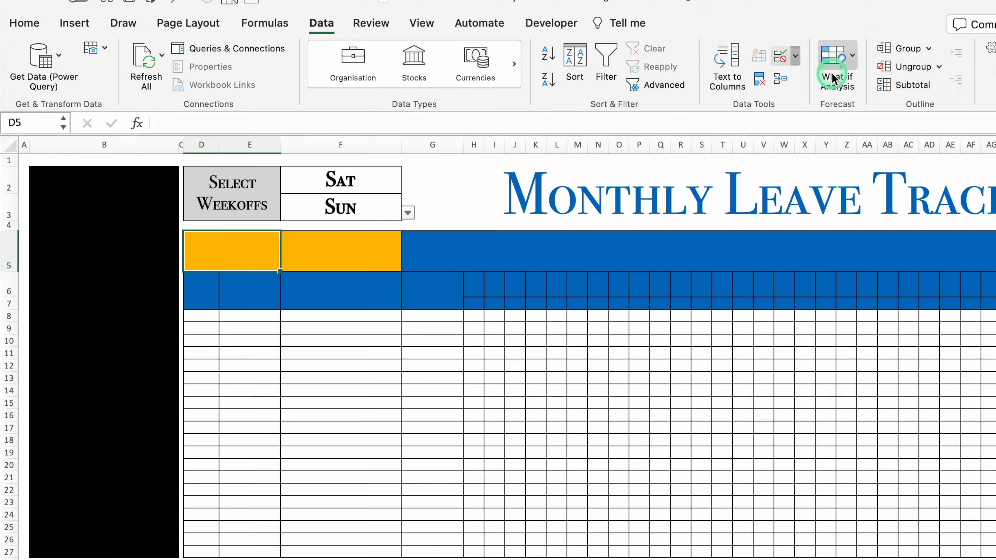
left_click(555, 180)
left_click(442, 232)
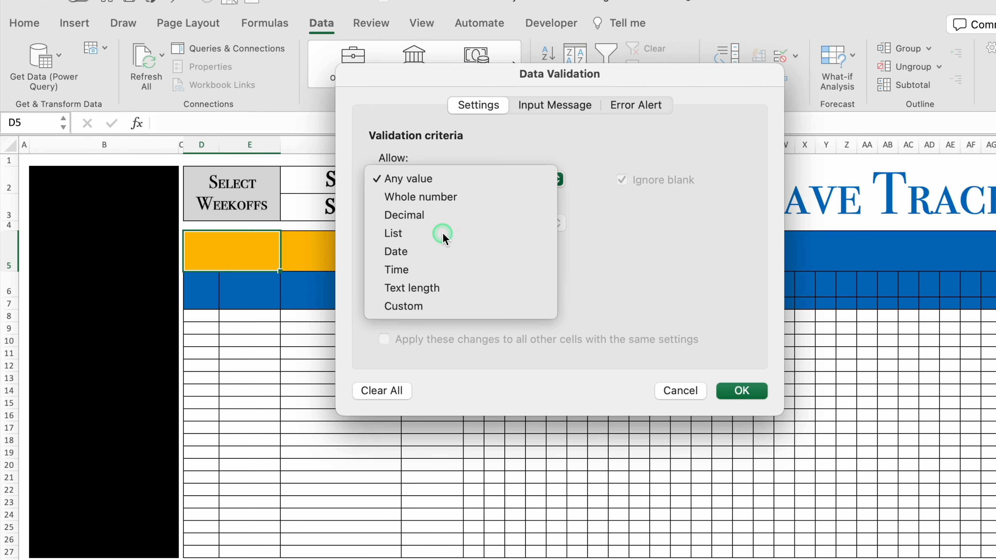
- Apply the Year list =Settings!$J$7:$J$13 as the validation source and choose 2024 in D5
left_click(476, 267)
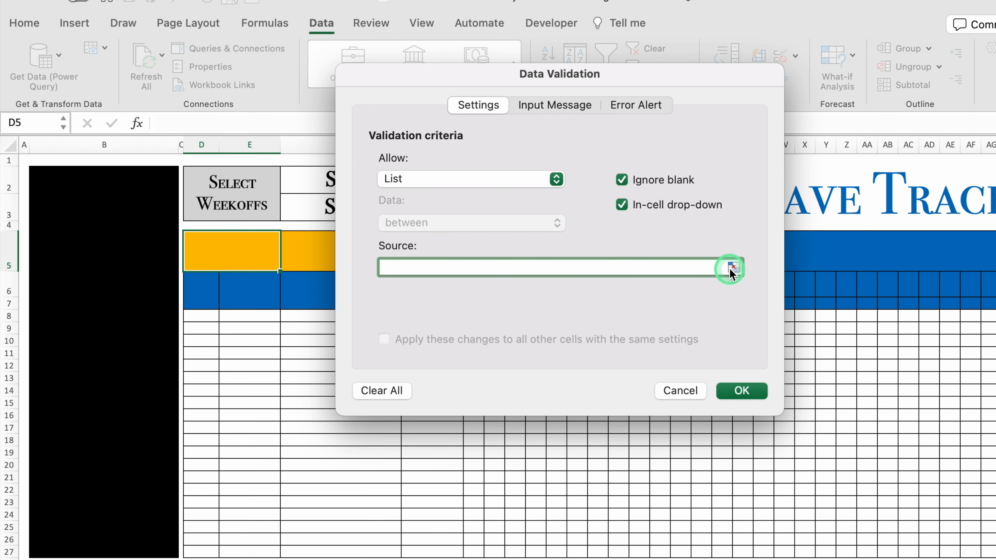
left_click(733, 267)
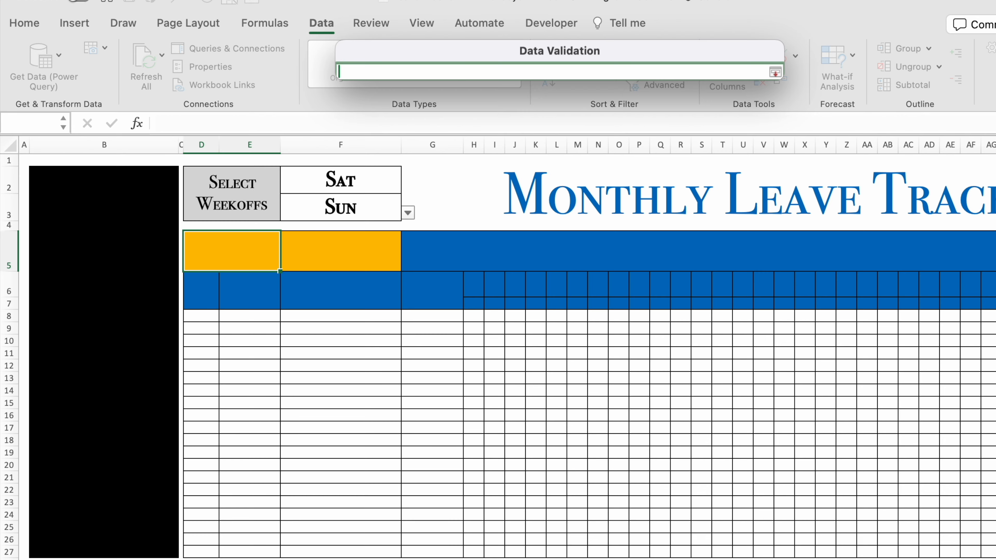
left_click(267, 559)
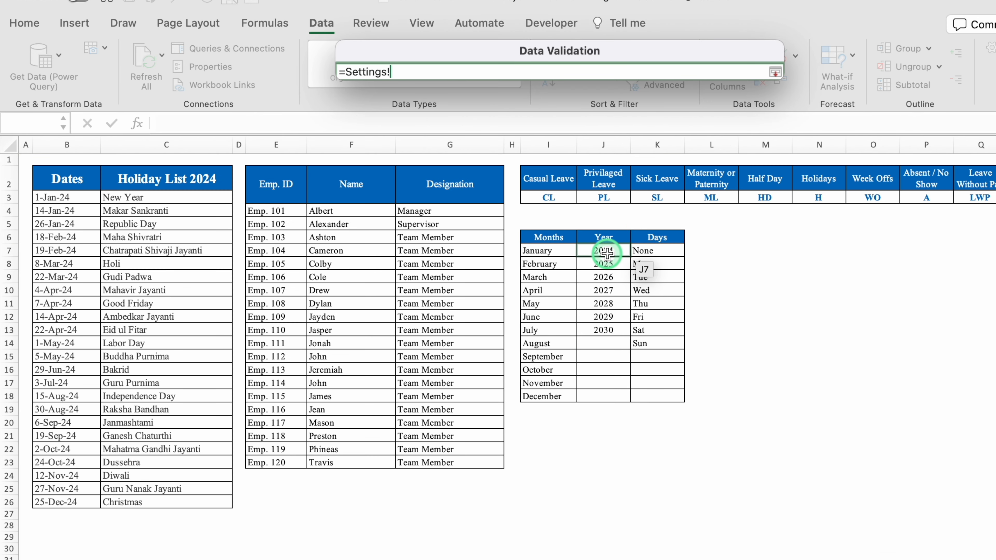
left_click_drag(606, 253, 606, 330)
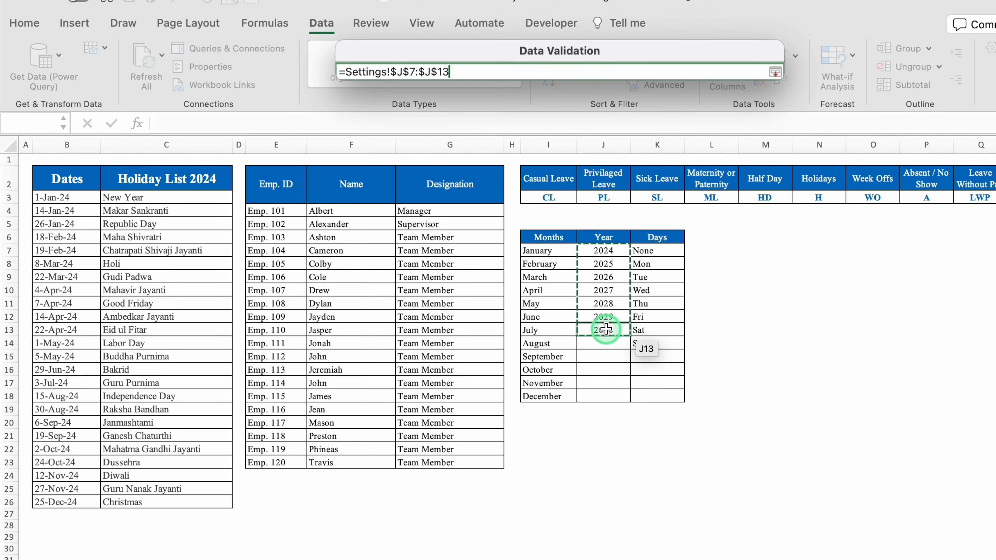
left_click(775, 73)
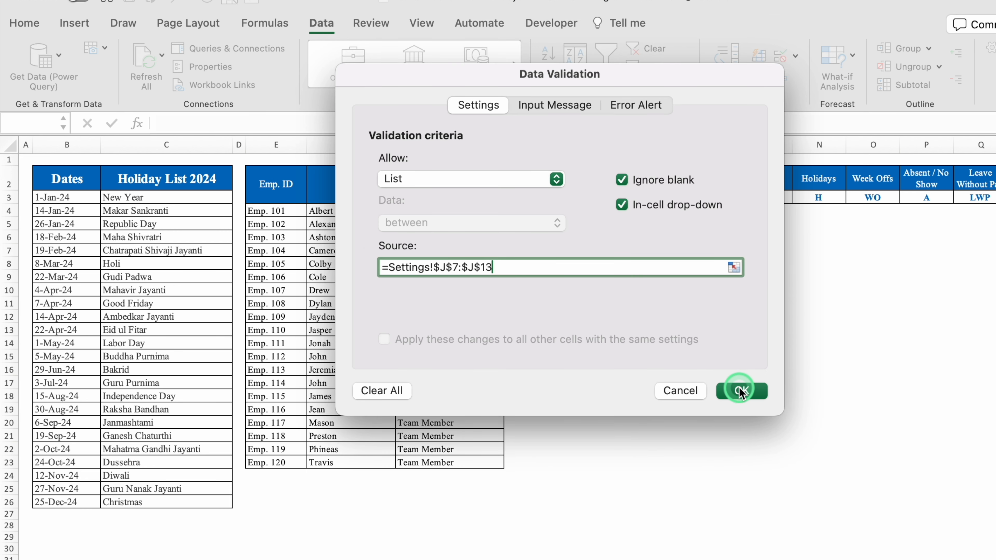
left_click(740, 390)
left_click(288, 262)
left_click(220, 281)
- Start data validation for the orange month cell F5 and restrict it to a List
left_click(333, 244)
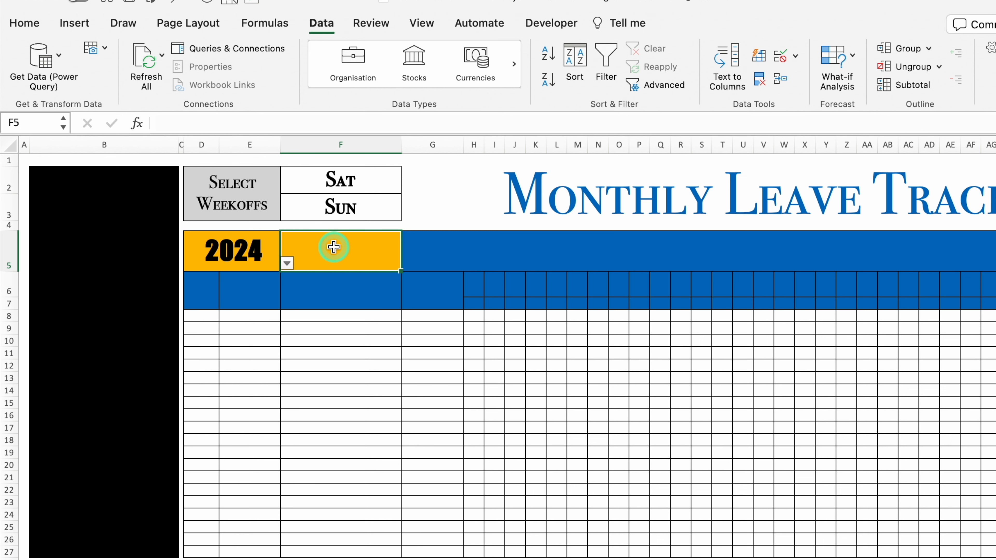
left_click(795, 59)
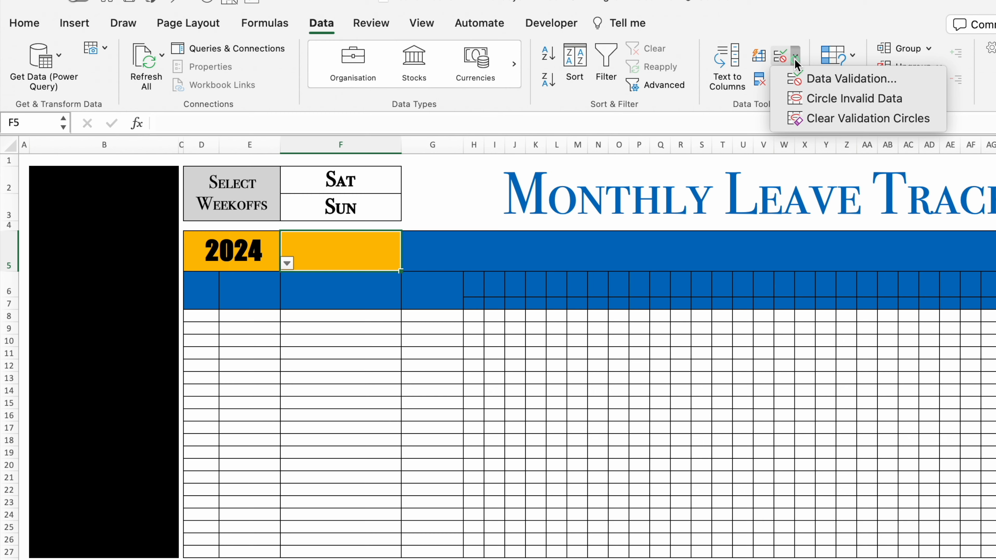
left_click(824, 78)
left_click(557, 179)
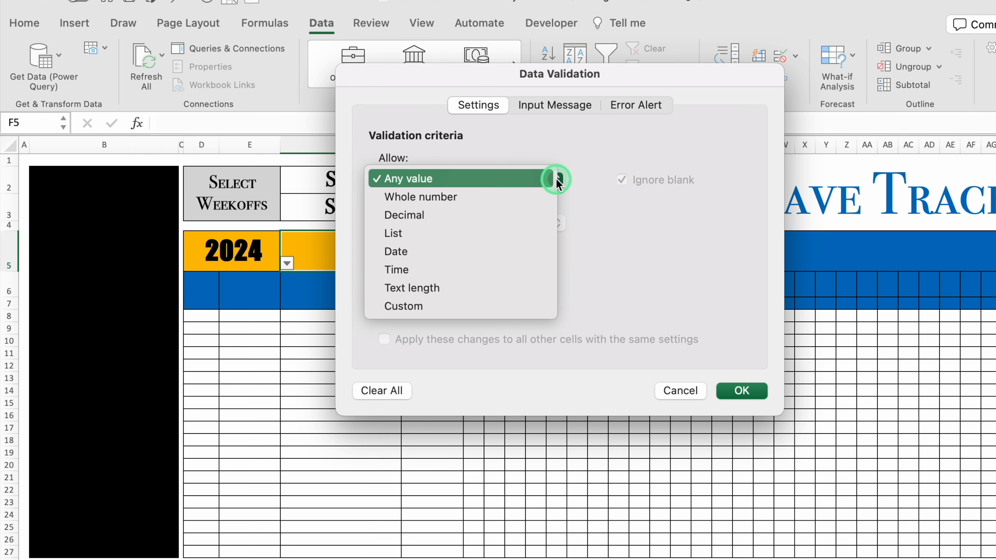
left_click(447, 233)
- Apply the Months list =Settings!$I$7:$I$18 as the validation source and choose February in F5
left_click(482, 268)
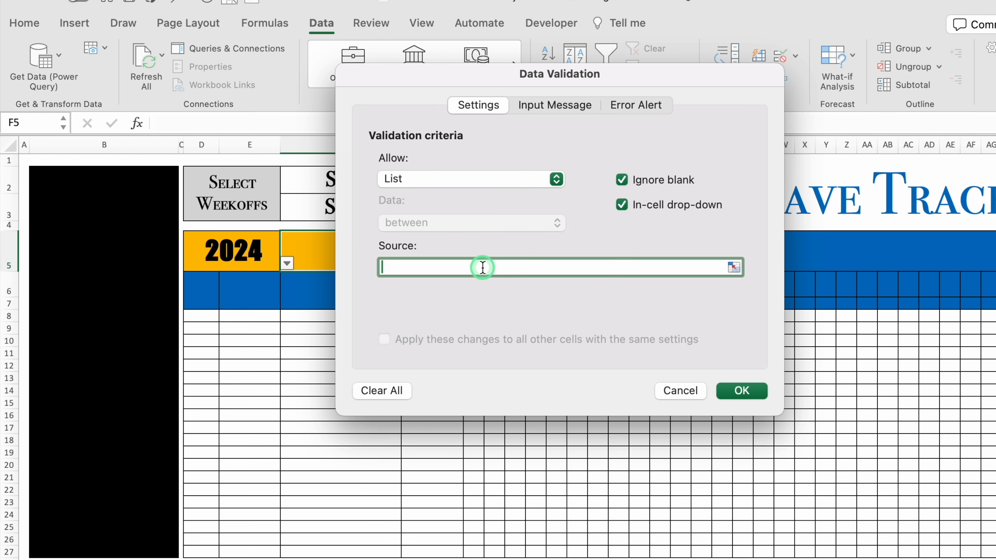
left_click(733, 268)
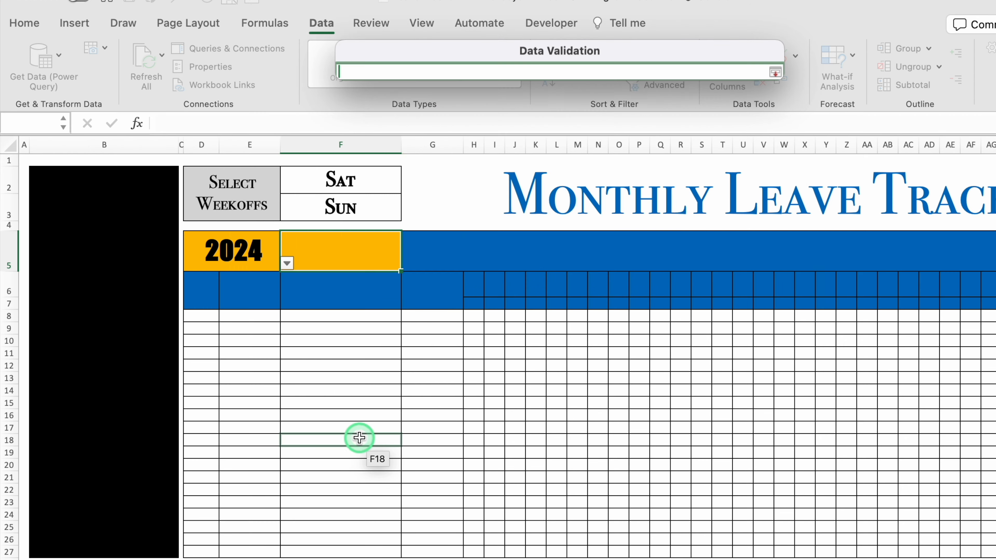
left_click(235, 559)
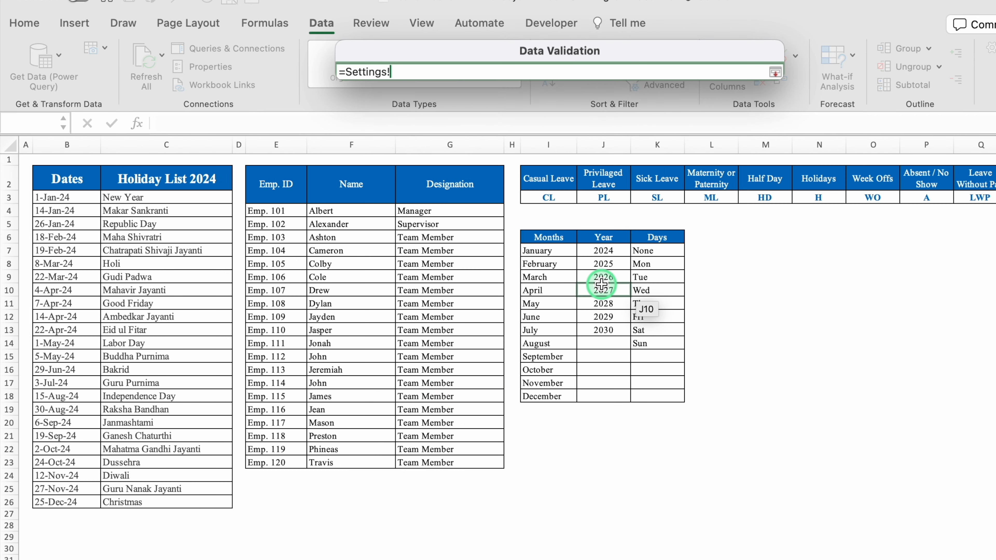
left_click_drag(563, 254, 559, 391)
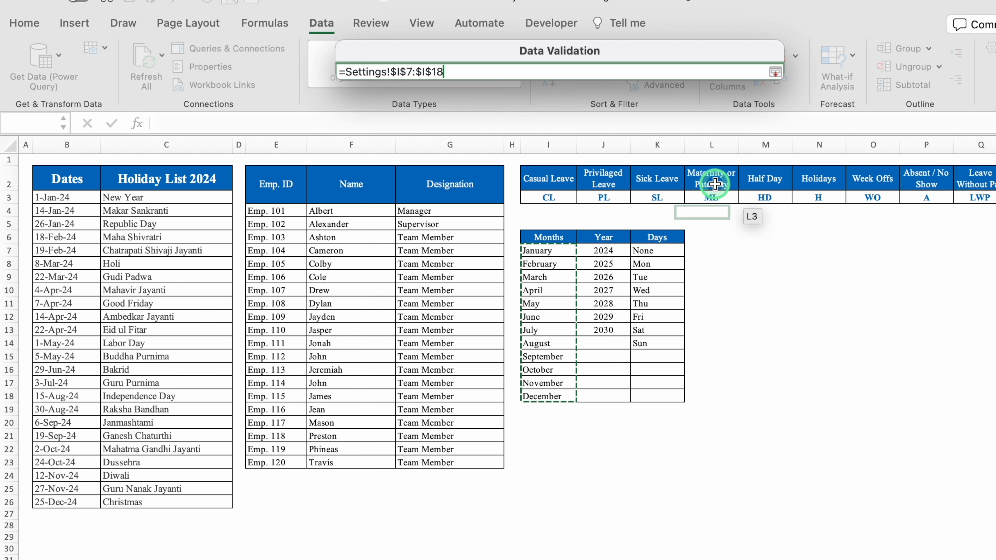
left_click(775, 72)
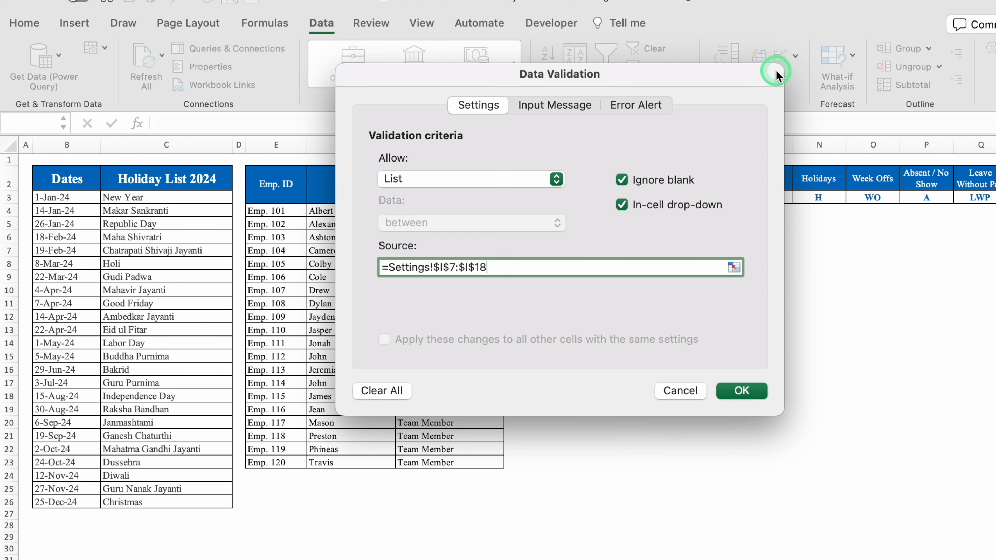
left_click(741, 390)
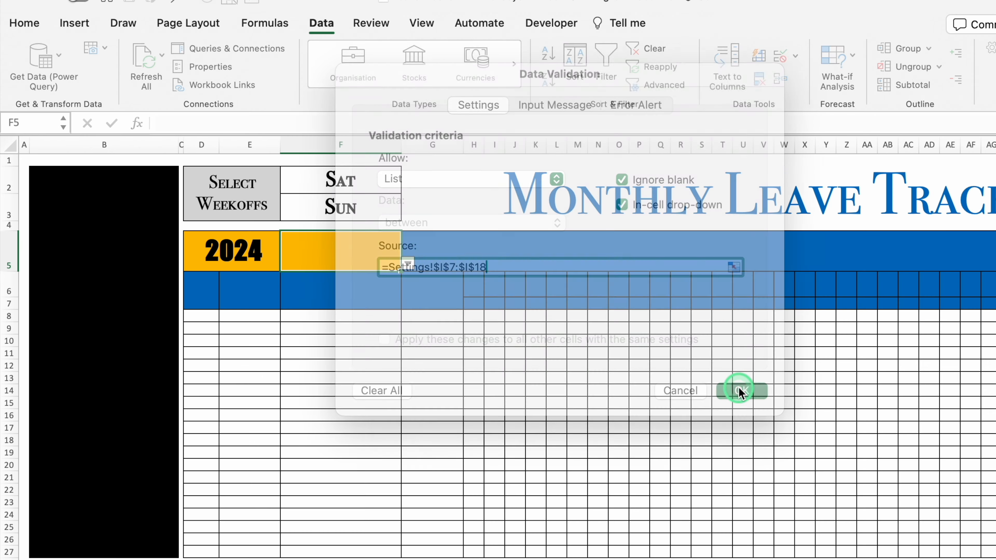
left_click(409, 262)
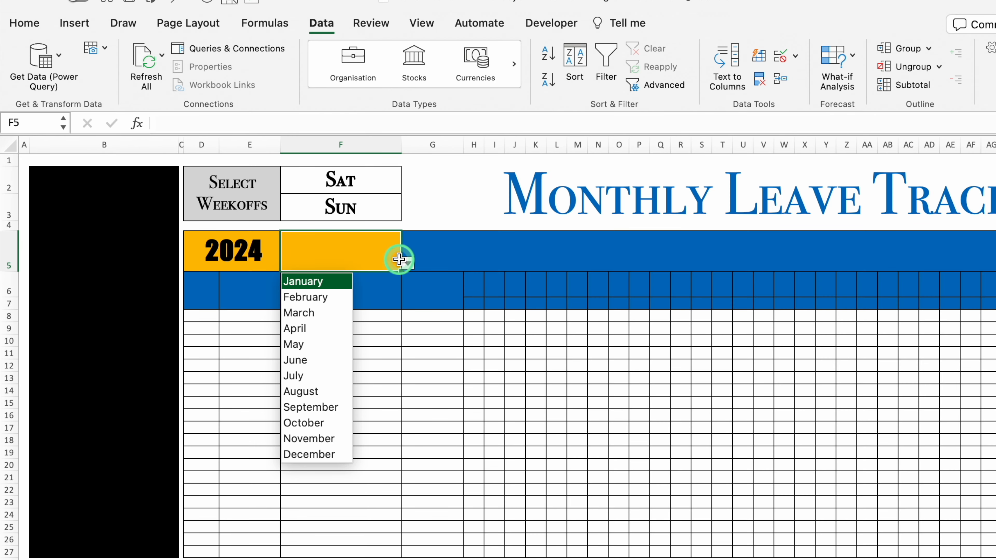
left_click(326, 296)
- Enter the headers "Sl. No.", "Emp. ID", "Emp. Name" and "Designation" in D6 through G6 of the blue header row
key("Left")
key("Down")
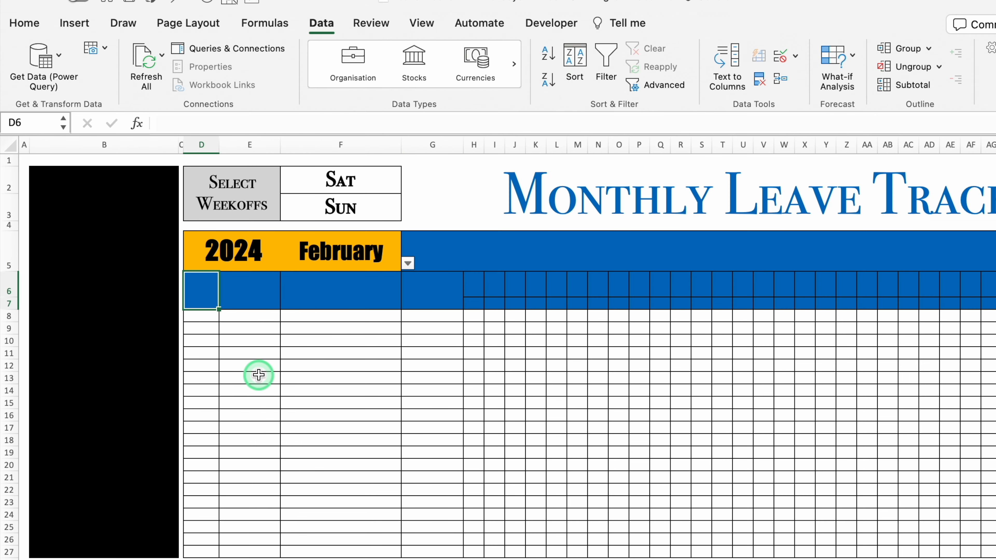
type("Sl. No.")
key("Tab")
type("E")
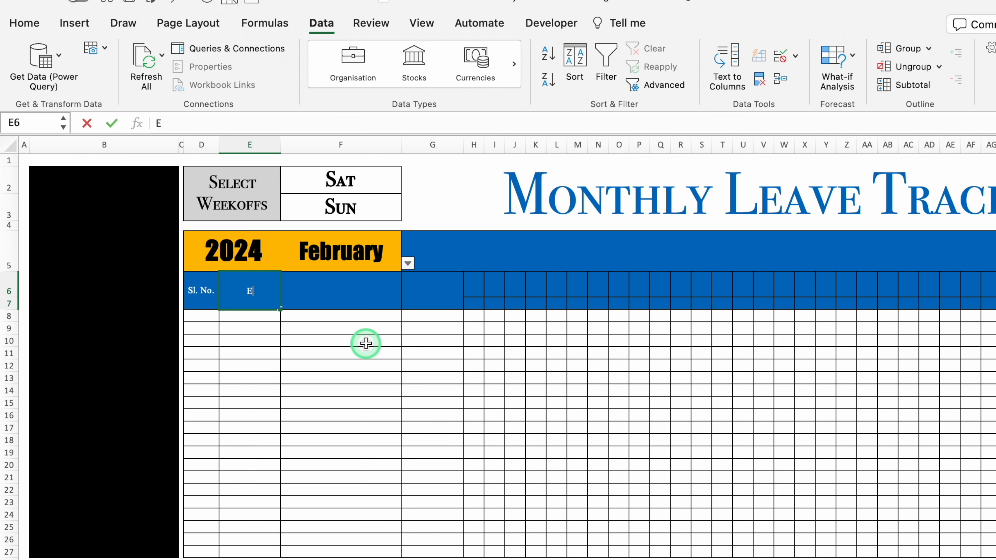
type("mp. ID")
key("Tab")
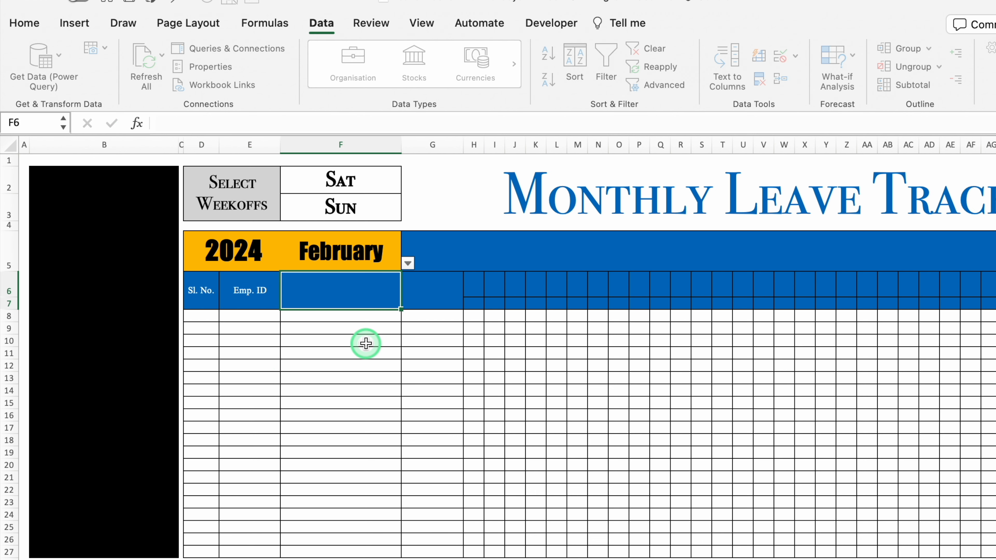
type("Emp. Name")
key("Tab")
type("Designation")
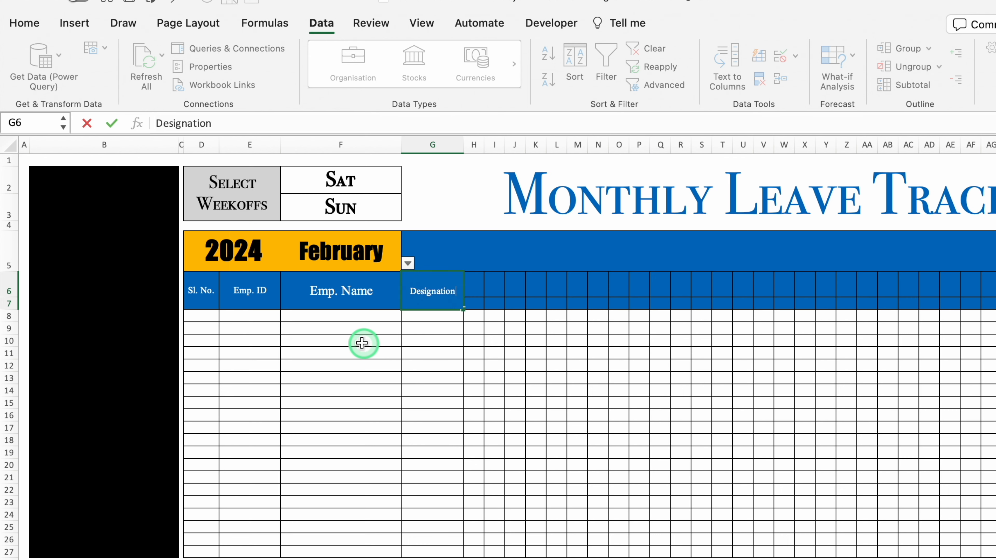
- Number the Sl. No. column from 1 to 20 in D8:D27 as a fill series
left_click(209, 316)
type("1")
left_click(215, 342)
left_click(210, 317)
left_click_drag(219, 322, 230, 551)
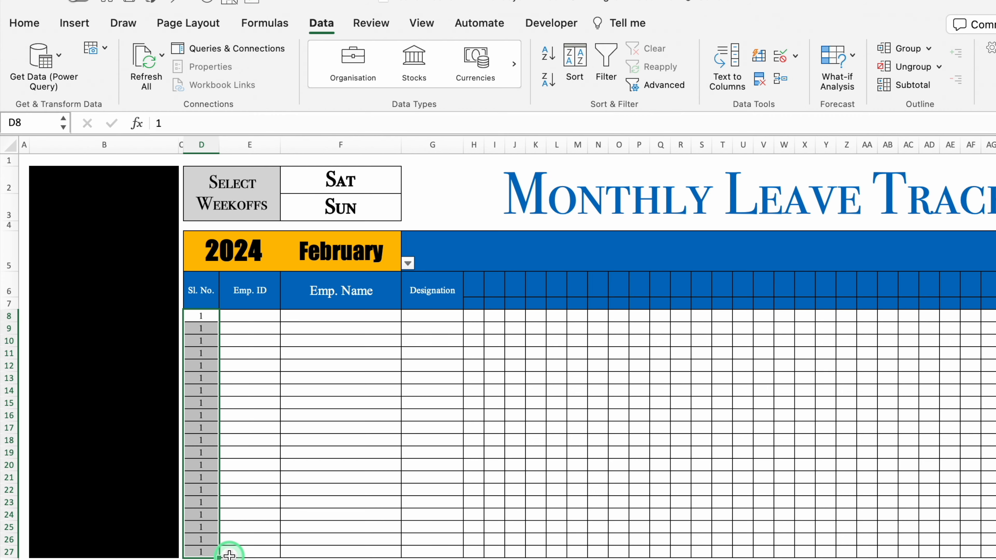
left_click(231, 555)
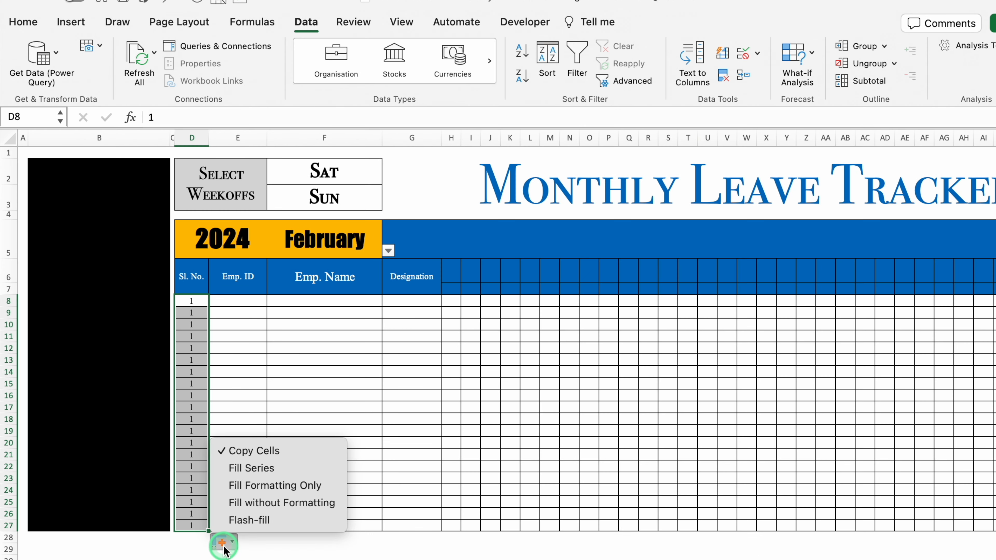
left_click(297, 469)
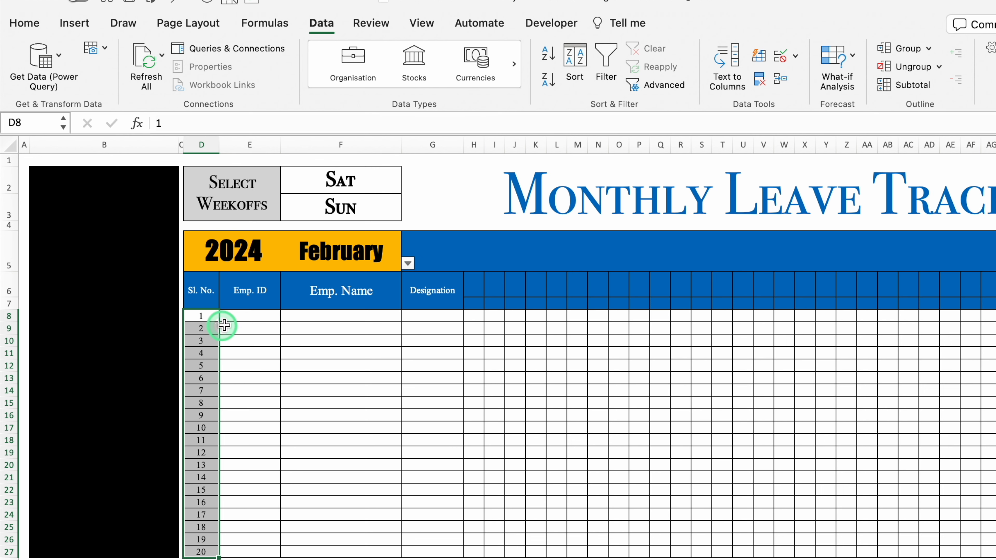
- Link E8 to the first employee ID with =Settings!E4 and fill the formula down to E27
left_click(255, 316)
type("=")
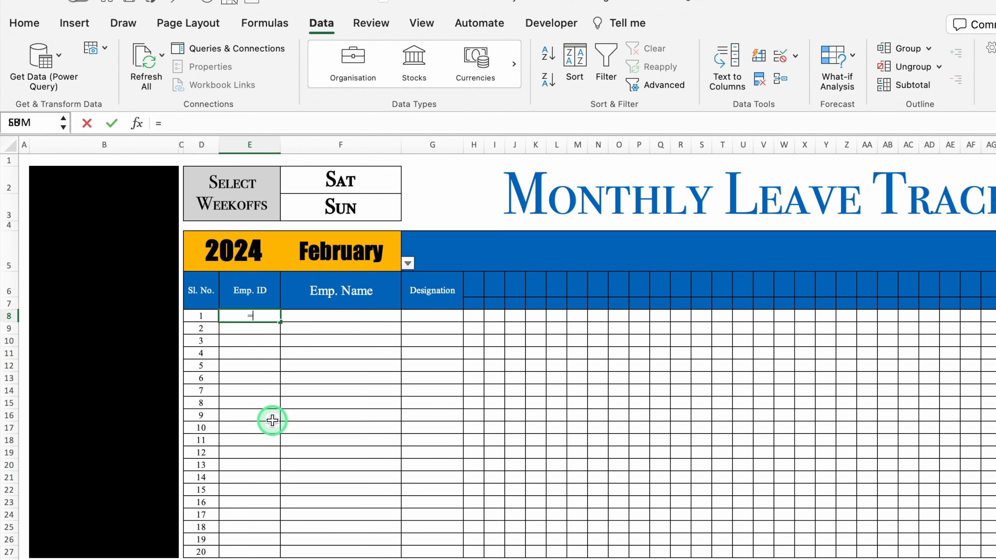
key("ctrl+Page_Down")
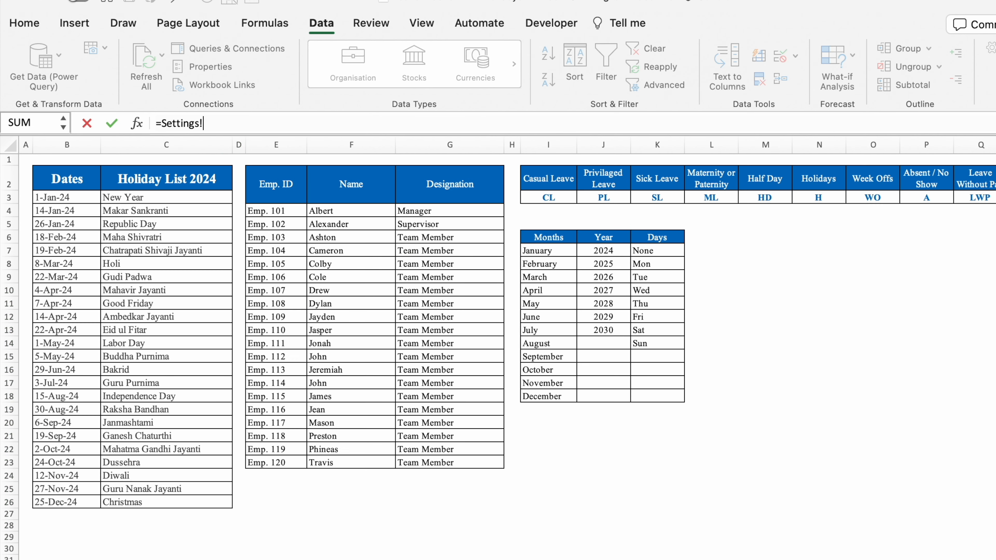
left_click(292, 210)
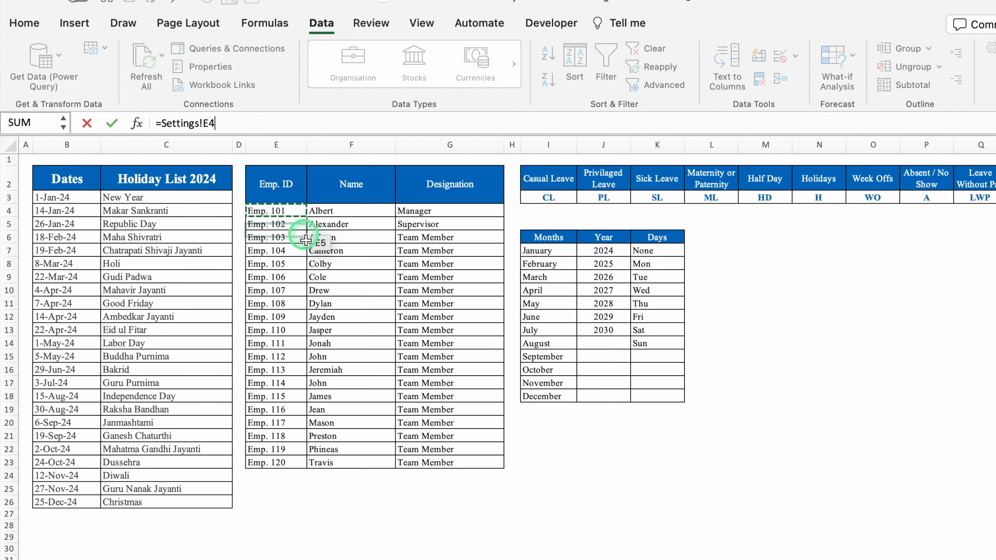
key("Return")
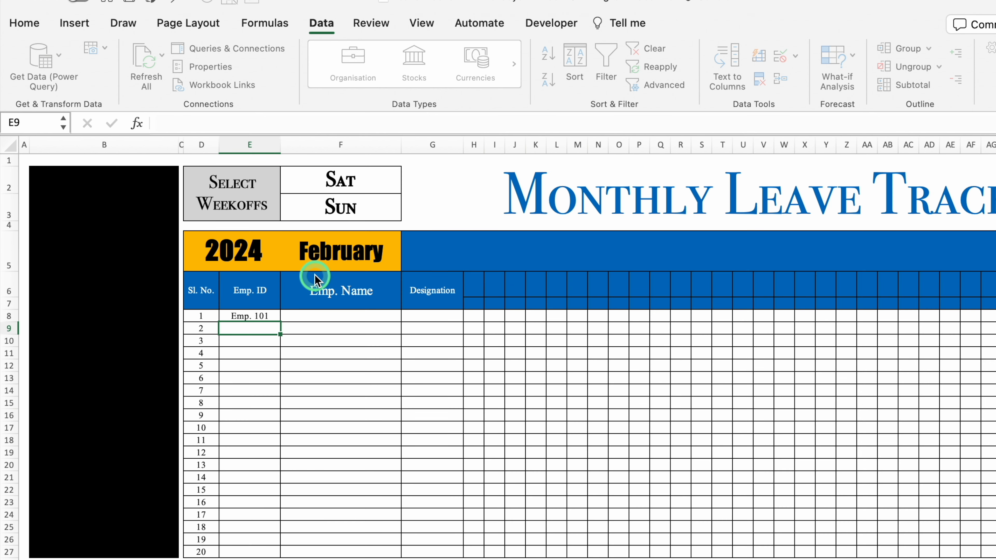
left_click(256, 314)
left_click_drag(280, 321, 290, 551)
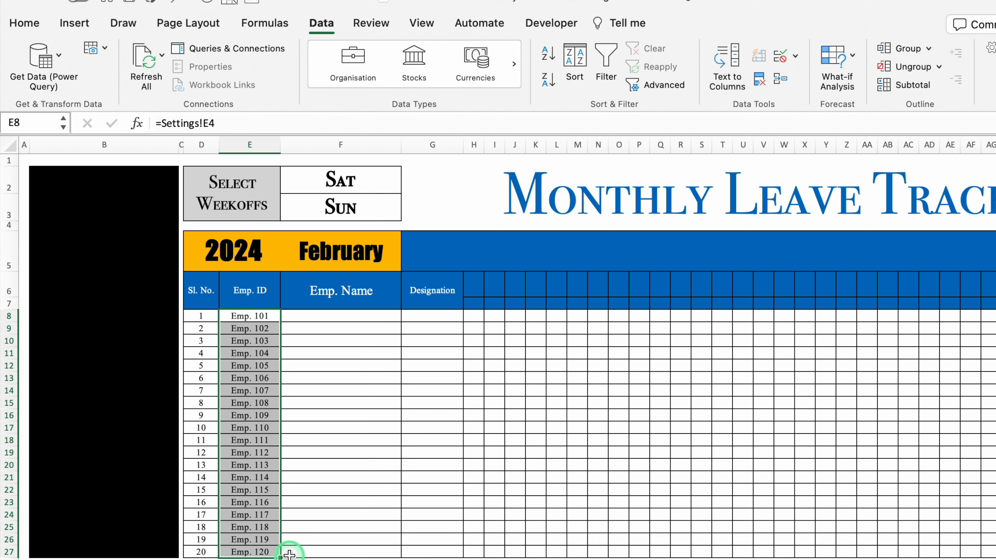
- Start a VLOOKUP formula in F8 under Emp. Name with $E8 as the lookup value
left_click(336, 317)
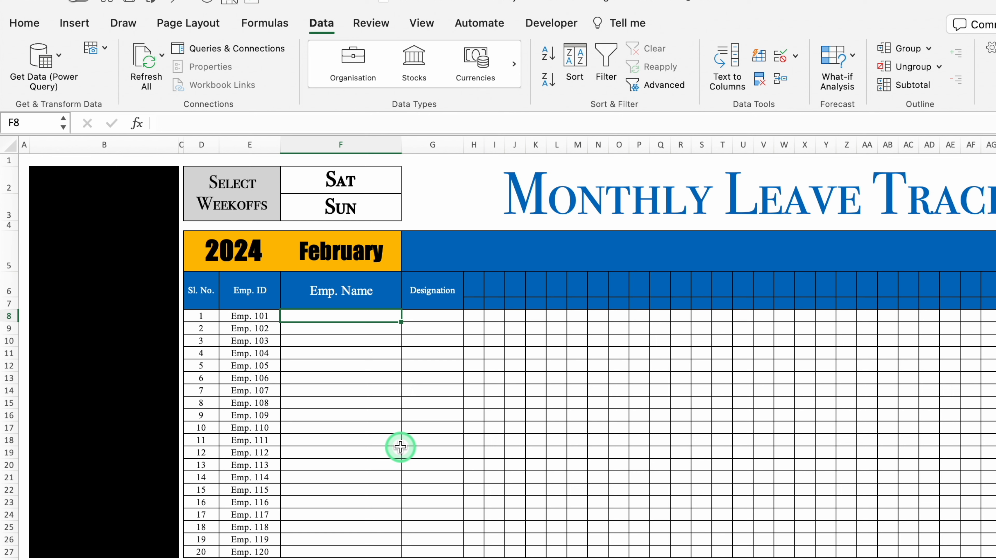
type("=")
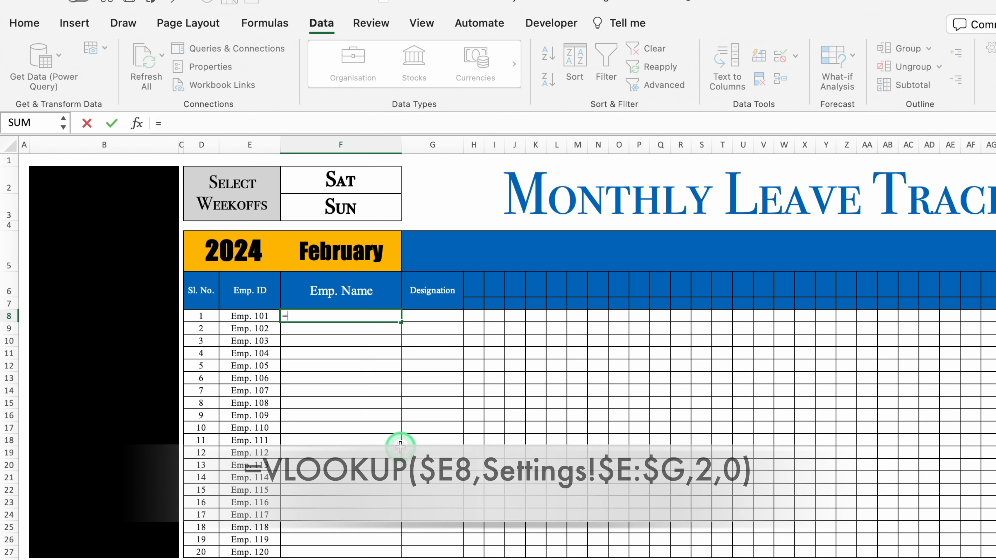
type("vloo")
left_click(318, 348)
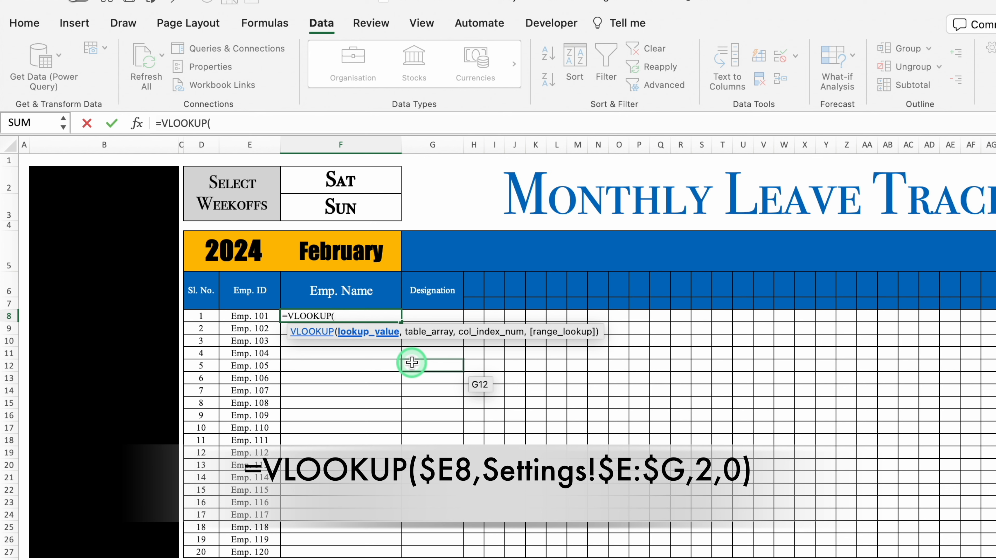
left_click(258, 317)
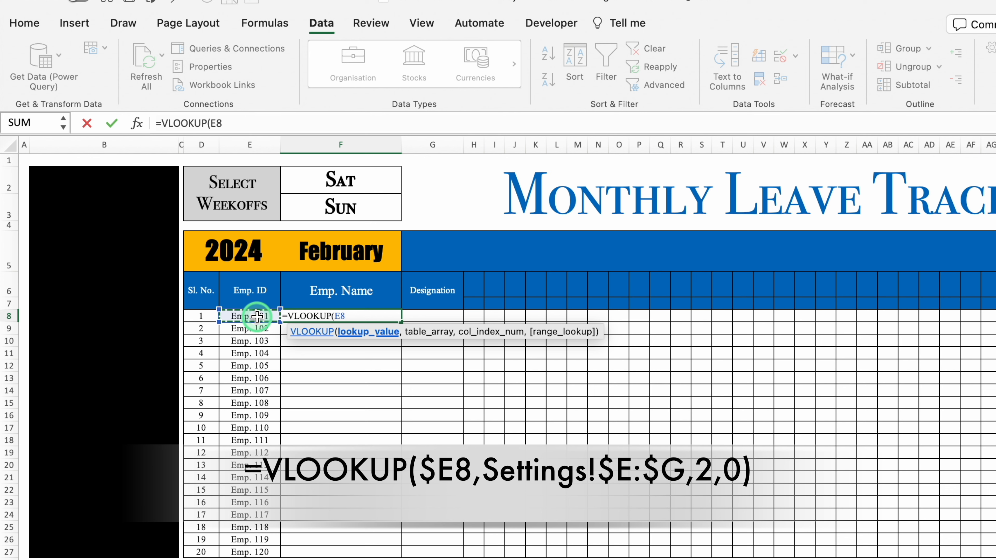
key("F4")
key("F4")
key("F4")
type(",")
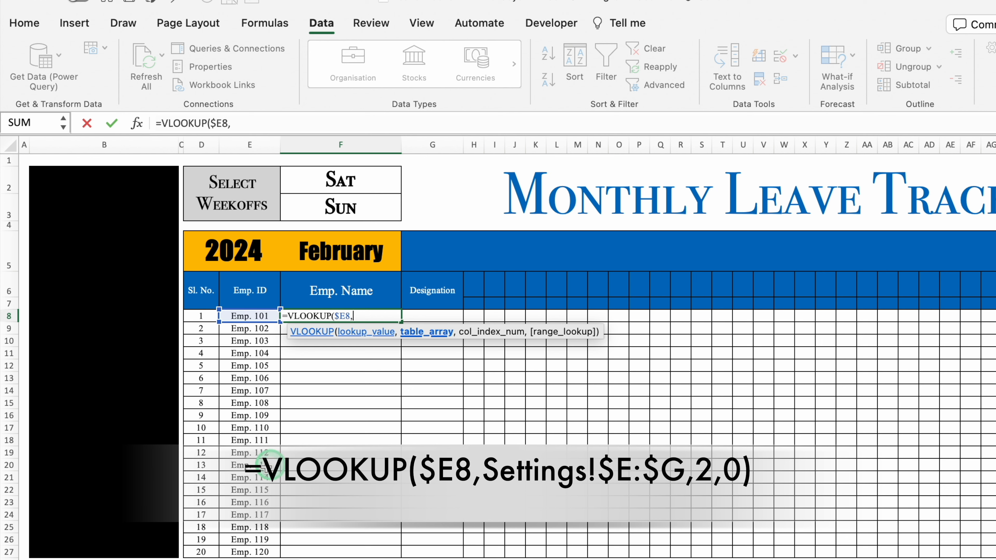
- Complete the F8 lookup with table Settings!$E:$G, column index 2 and range lookup 0
left_click(289, 559)
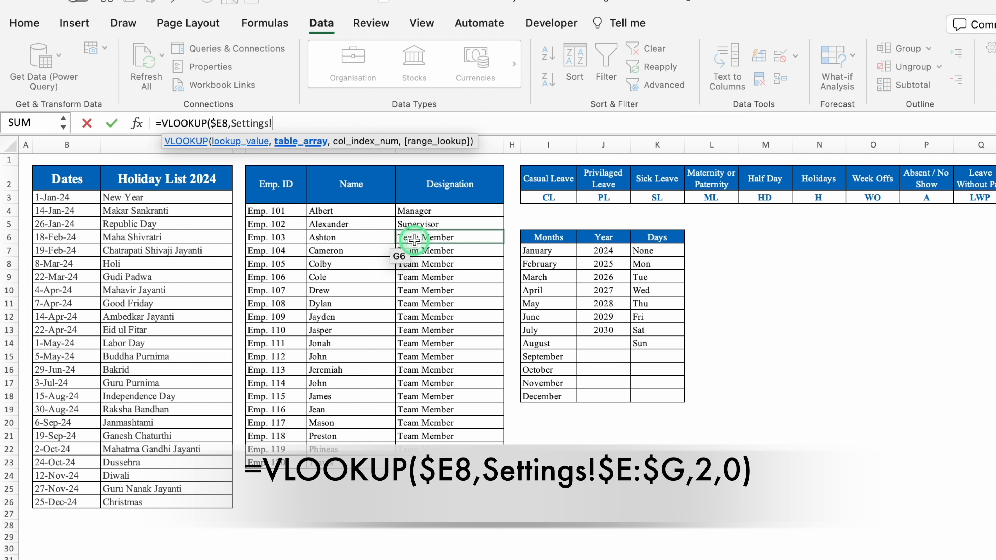
left_click_drag(290, 151, 447, 158)
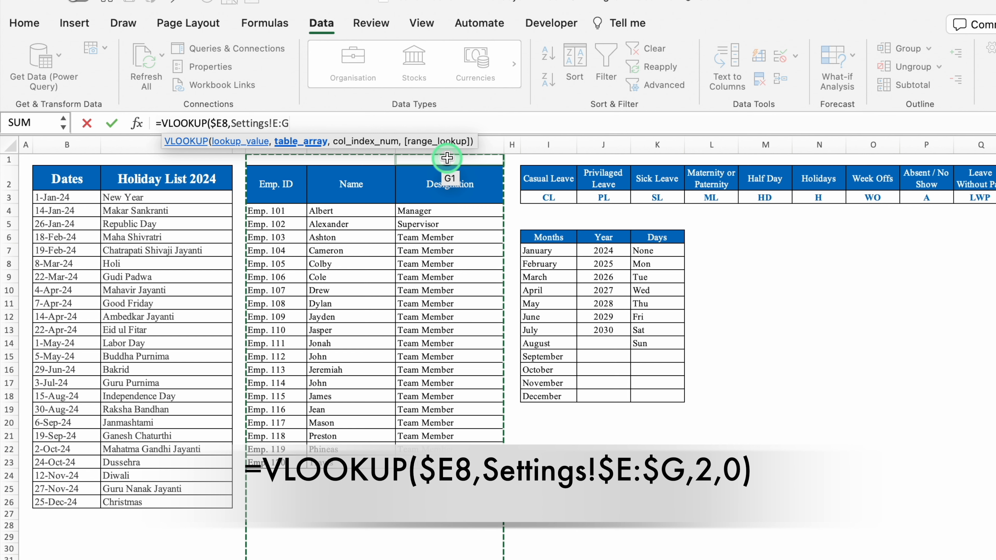
key("F4")
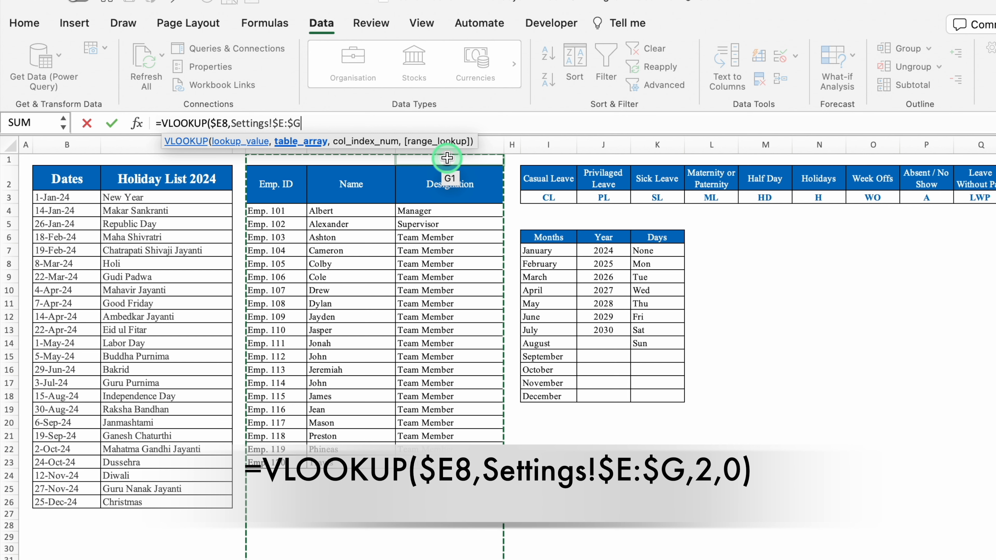
type(",")
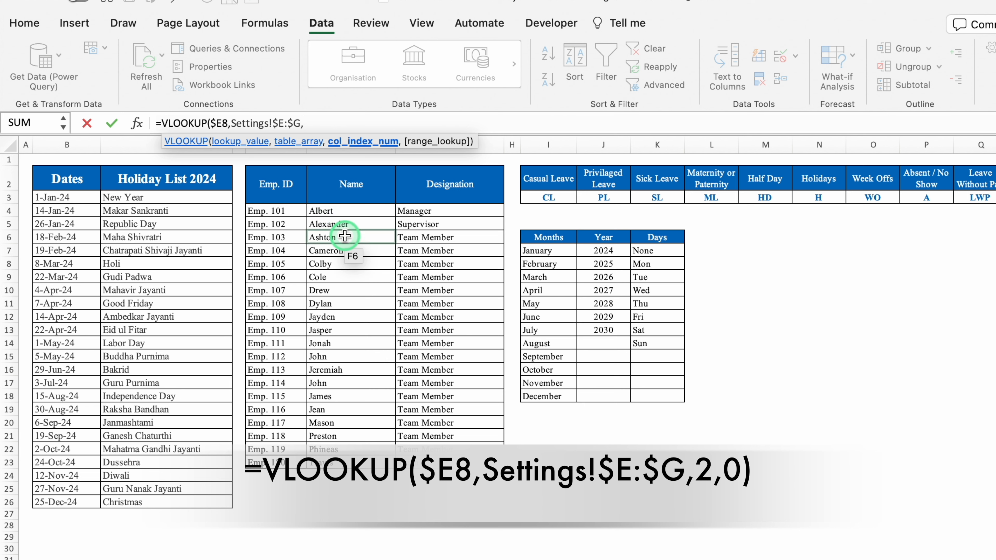
type("2,0")
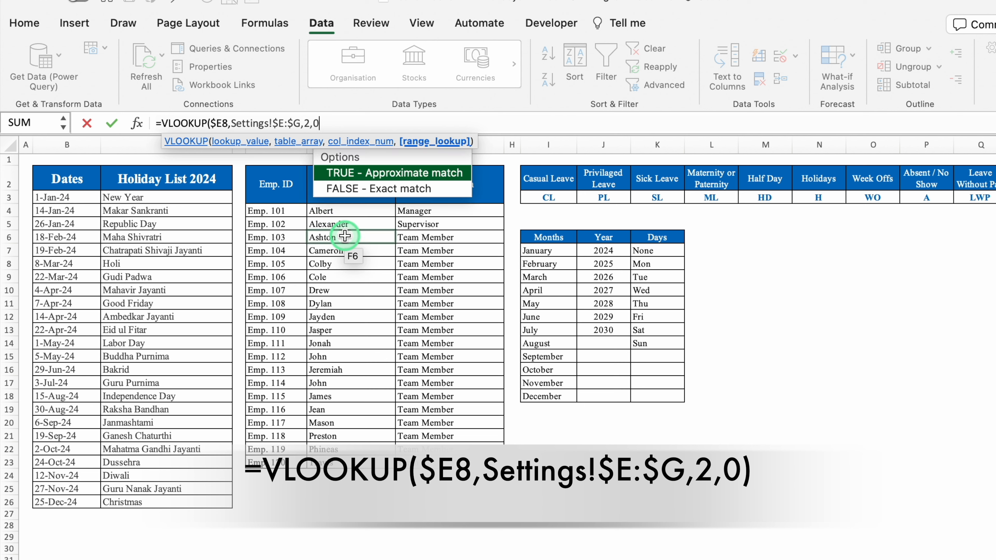
type(")")
key("Return")
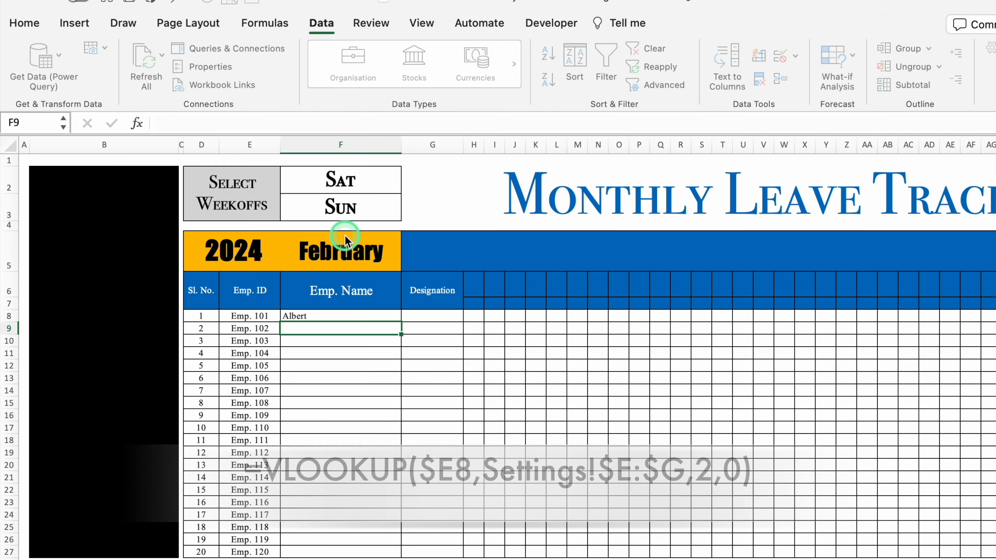
- Wrap the F8 lookup in IFERROR with an empty text fallback: =IFERROR(VLOOKUP($E8,Settings!$E:$G,2,0),"")
left_click(356, 319)
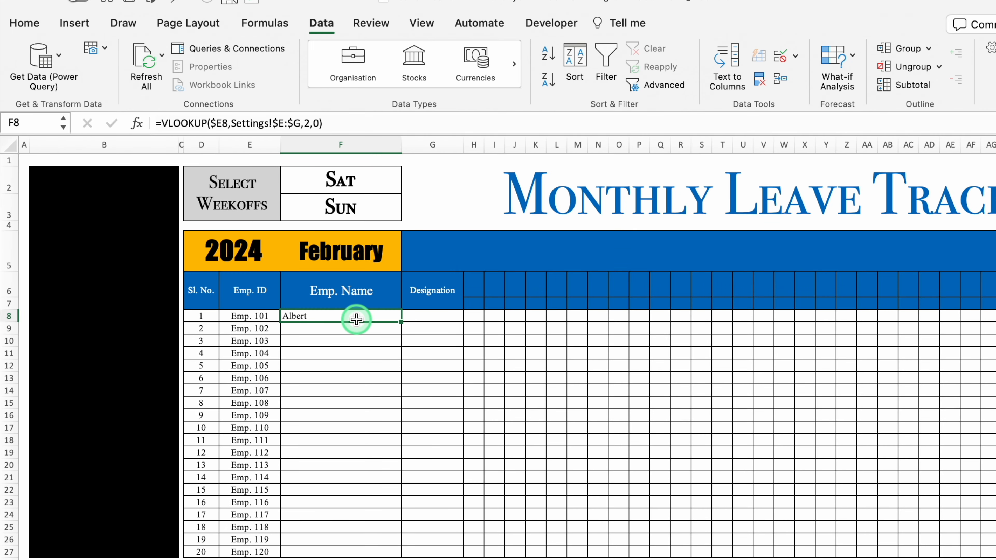
left_click(161, 123)
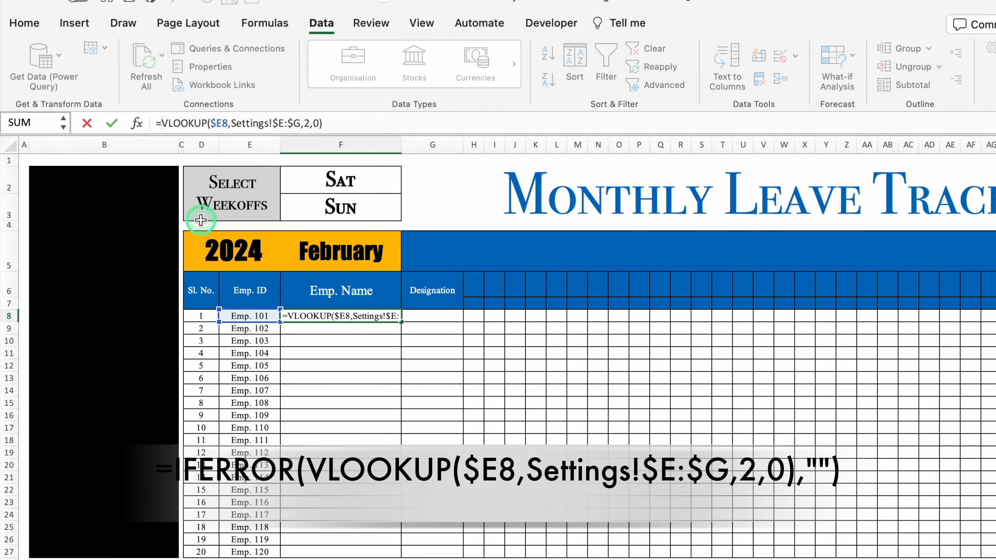
type("iferr")
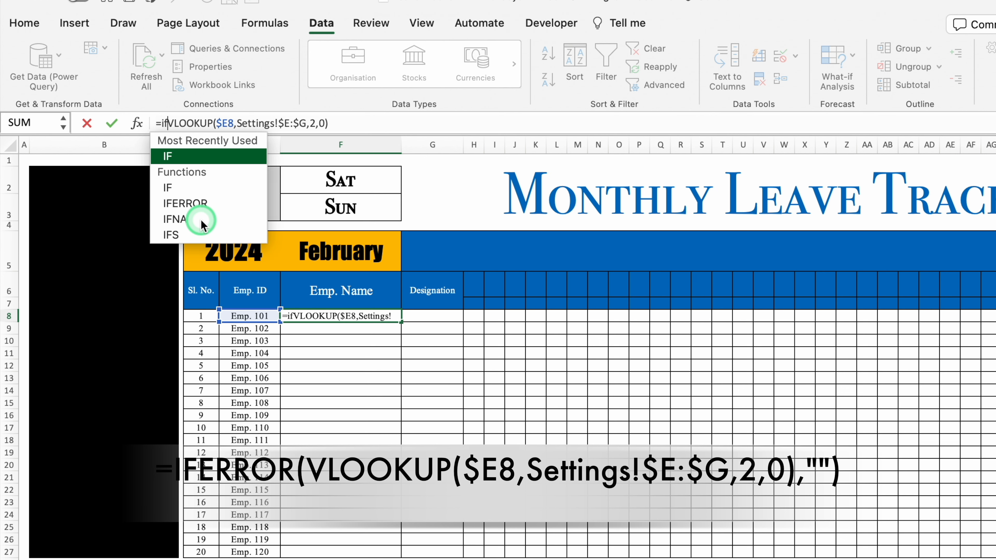
double_click(204, 157)
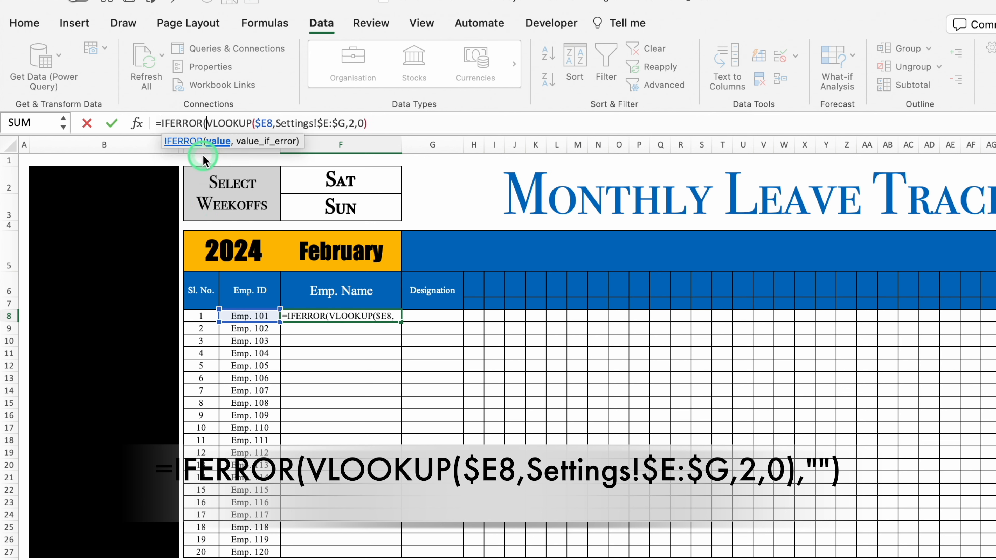
left_click(392, 123)
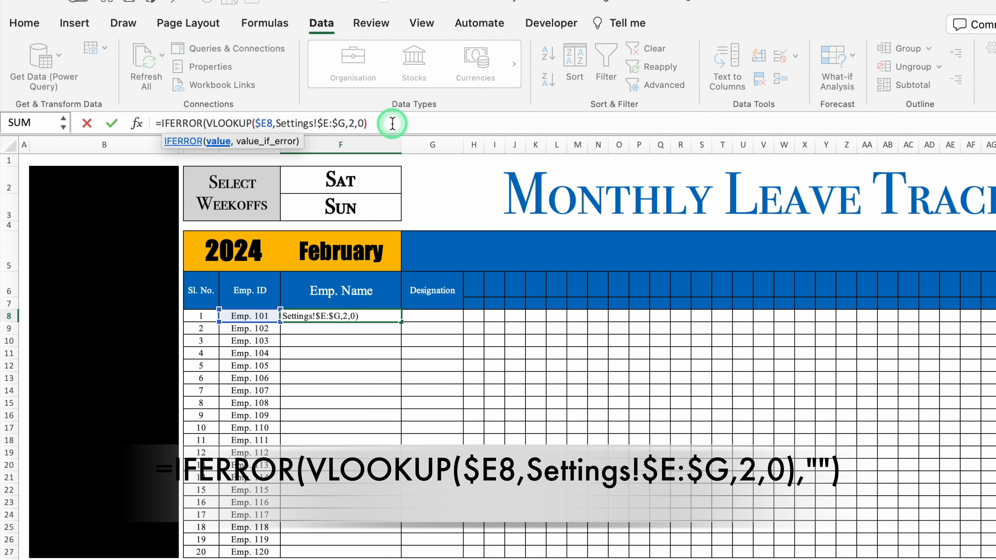
type(",")
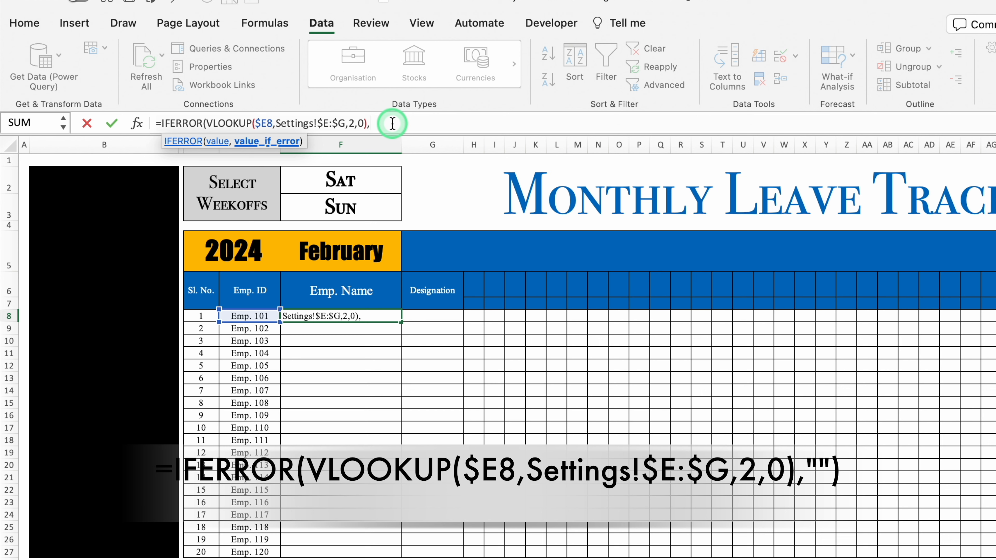
type("\"\"")
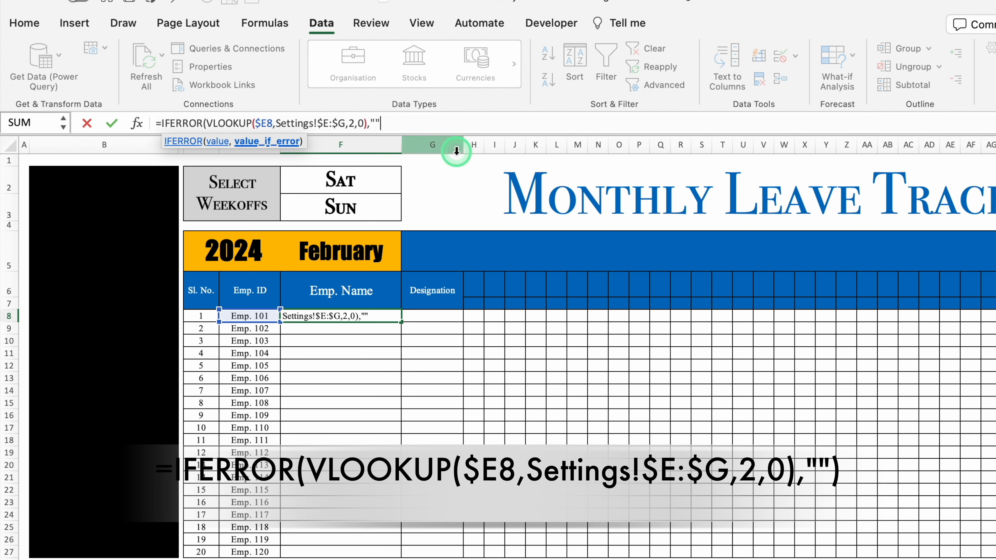
type(")")
key("ctrl+Return")
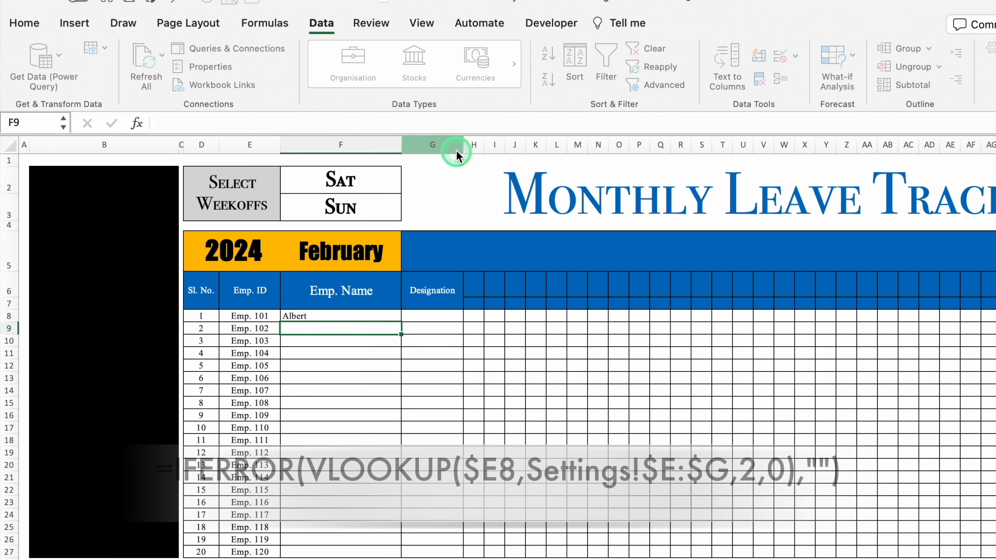
- Copy the F8 formula to G8 with column index 3, and fill F8:G8 down to row 27
left_click_drag(400, 321, 462, 330)
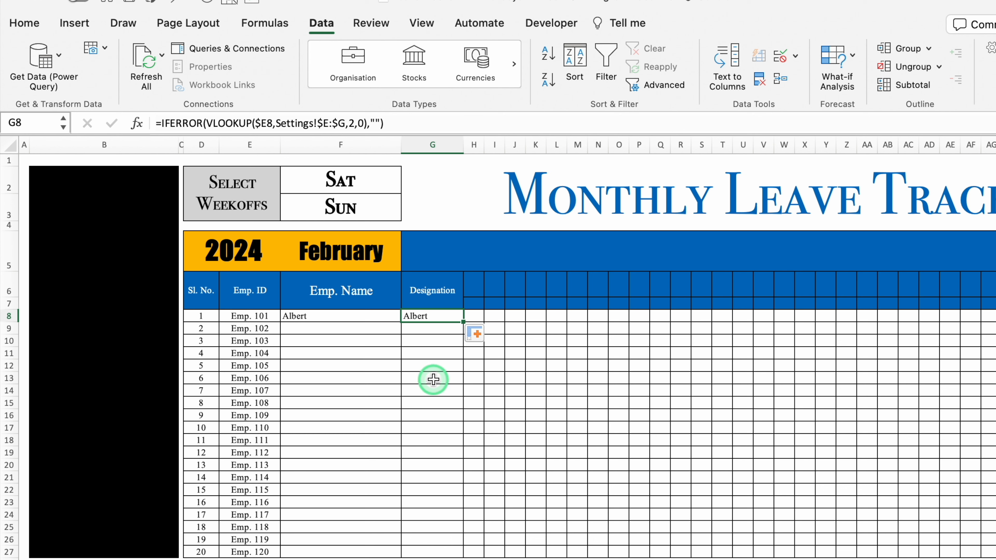
left_click(355, 124)
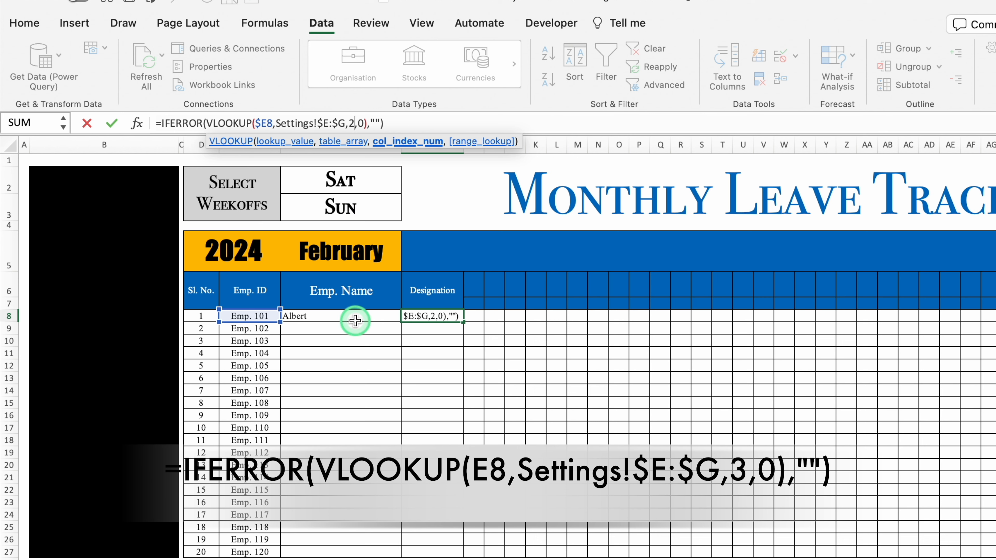
key("BackSpace")
type("3")
key("Return")
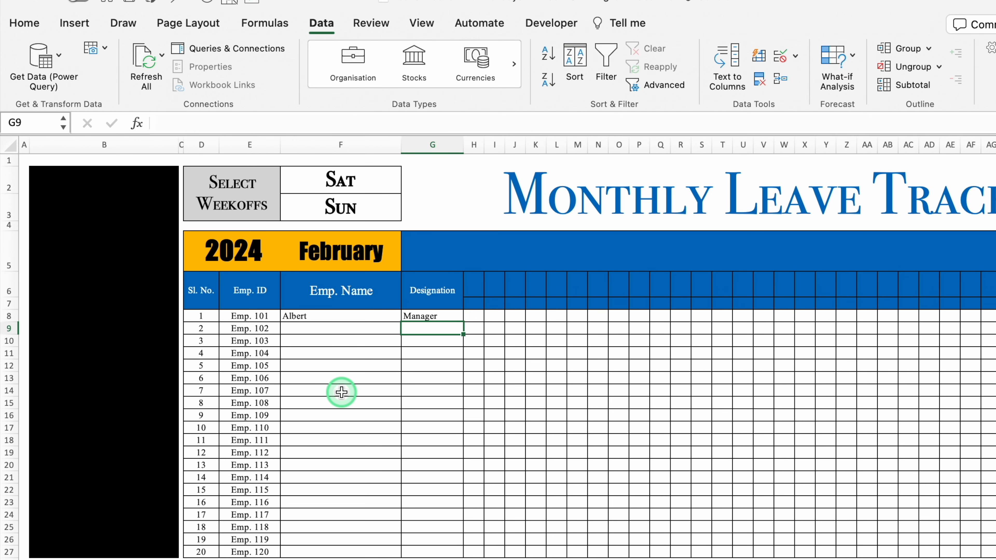
left_click_drag(339, 320, 452, 554)
- Enter =DATEVALUE("1"&F5&D5) in H6 to produce the first date of the selected month and year
left_click(473, 283)
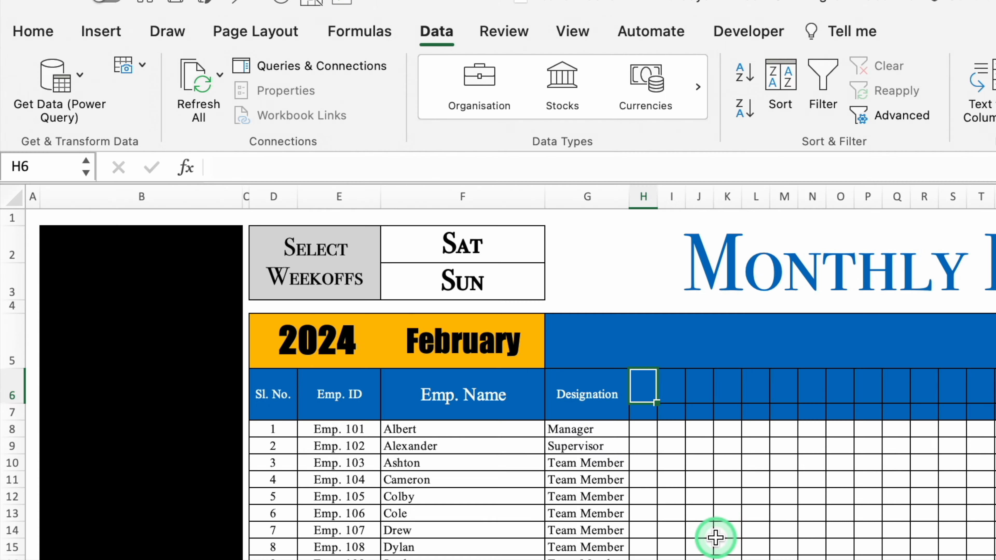
type("=date")
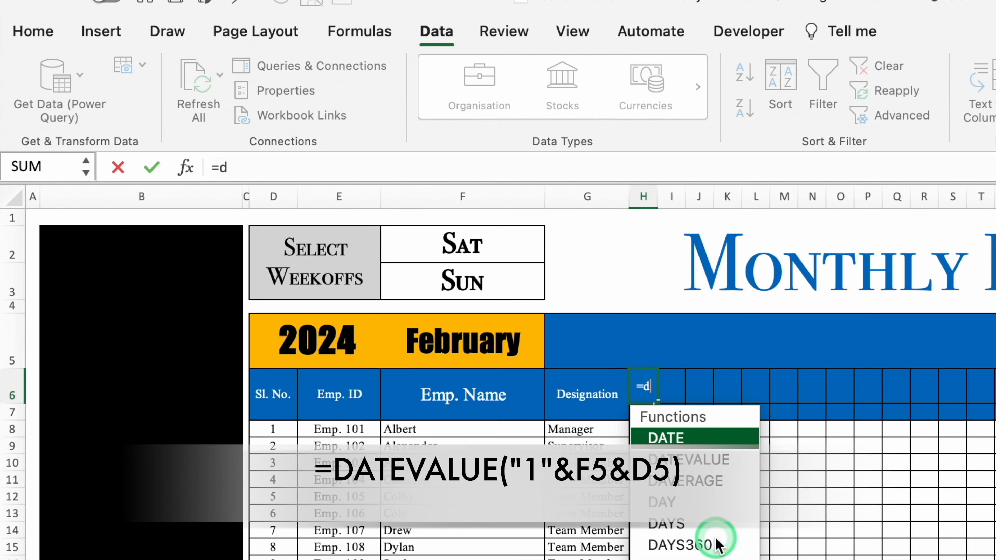
double_click(708, 456)
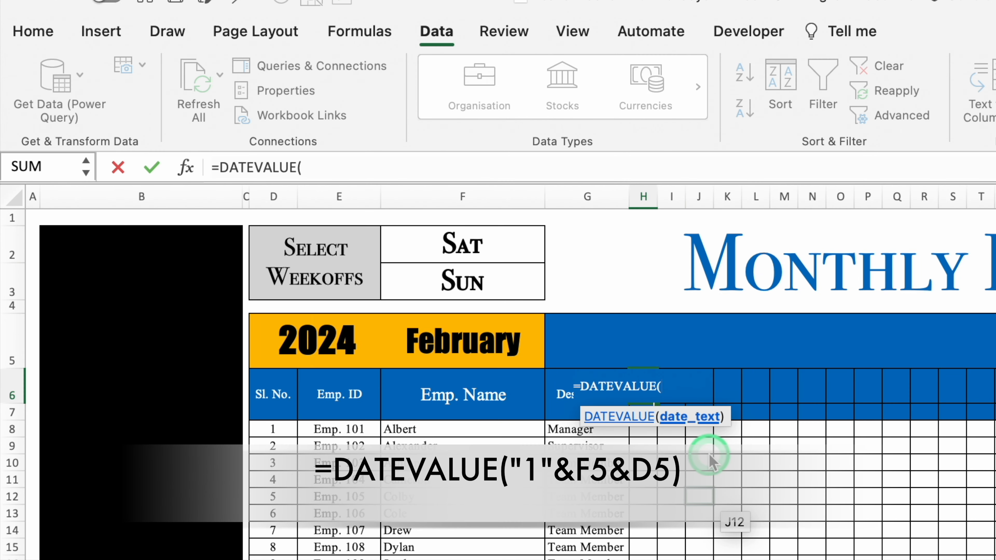
type("\"1\"&")
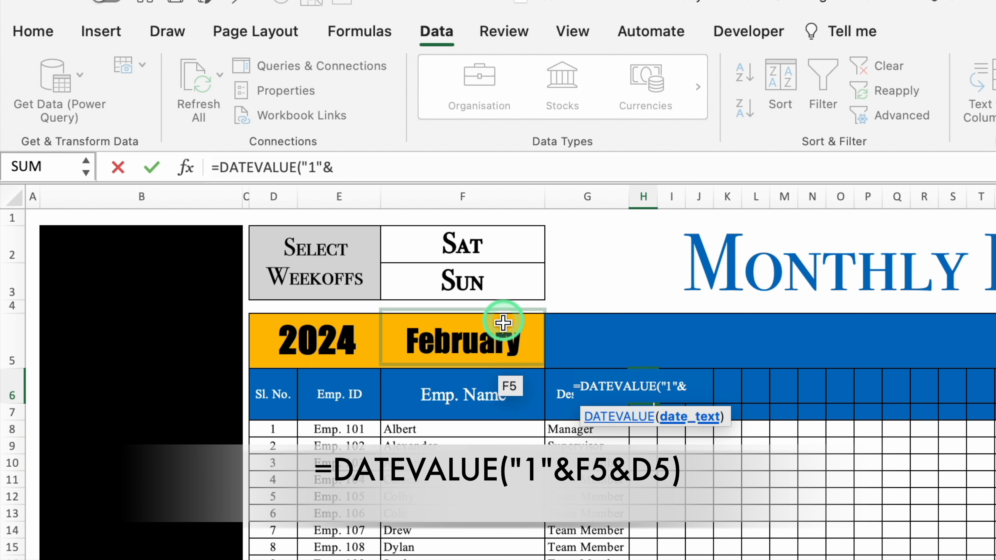
left_click(502, 333)
type("&")
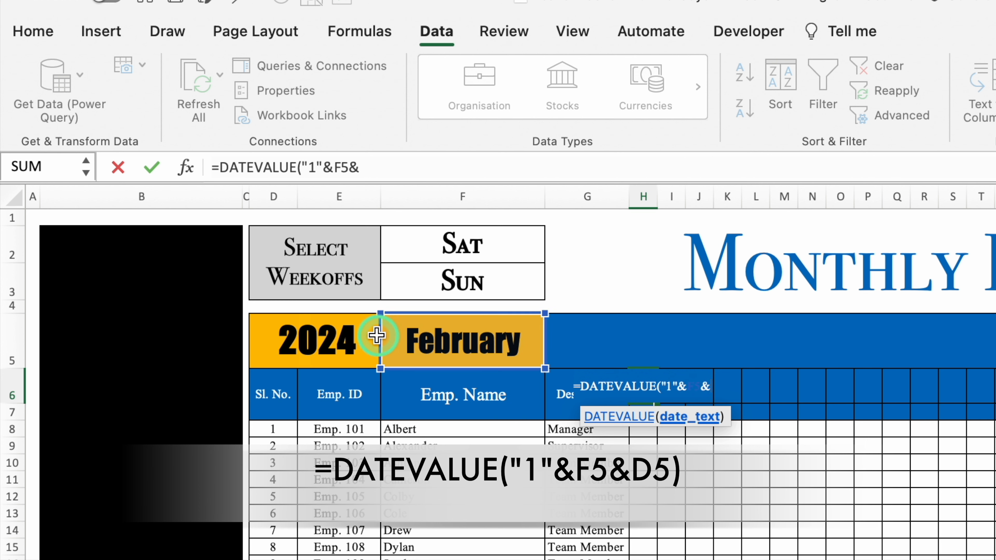
left_click(332, 338)
type(")")
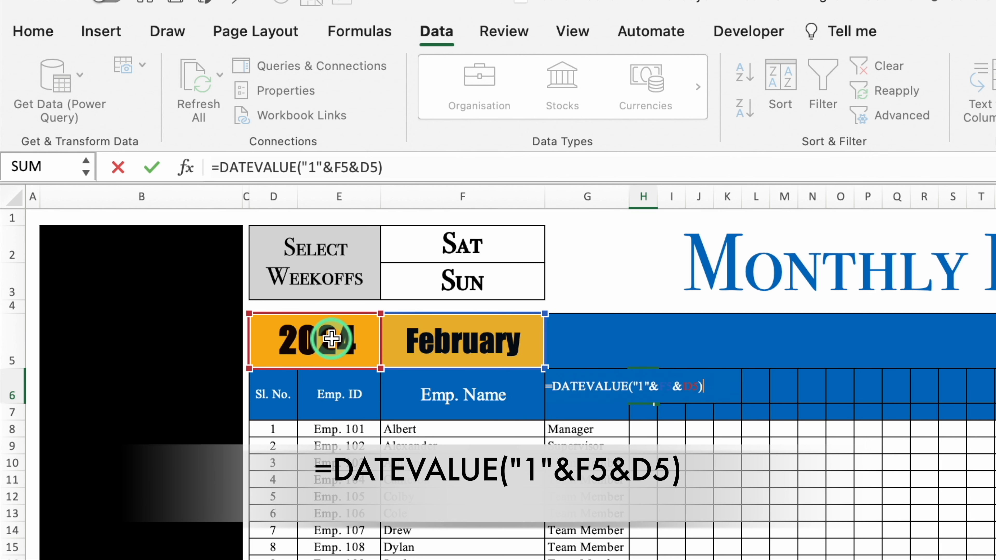
key("Return")
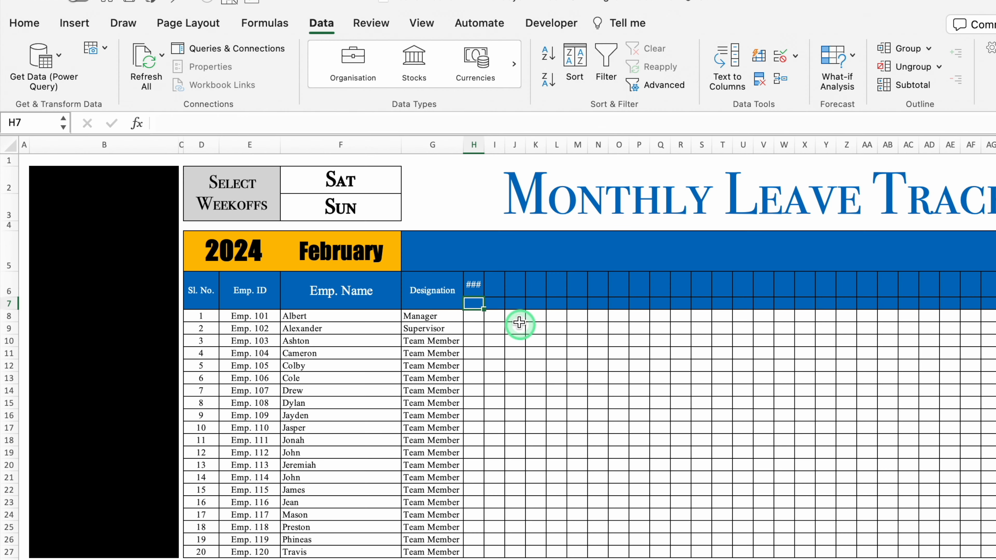
- Apply the custom number format DD to the date in H6
left_click(474, 286)
right_click(475, 288)
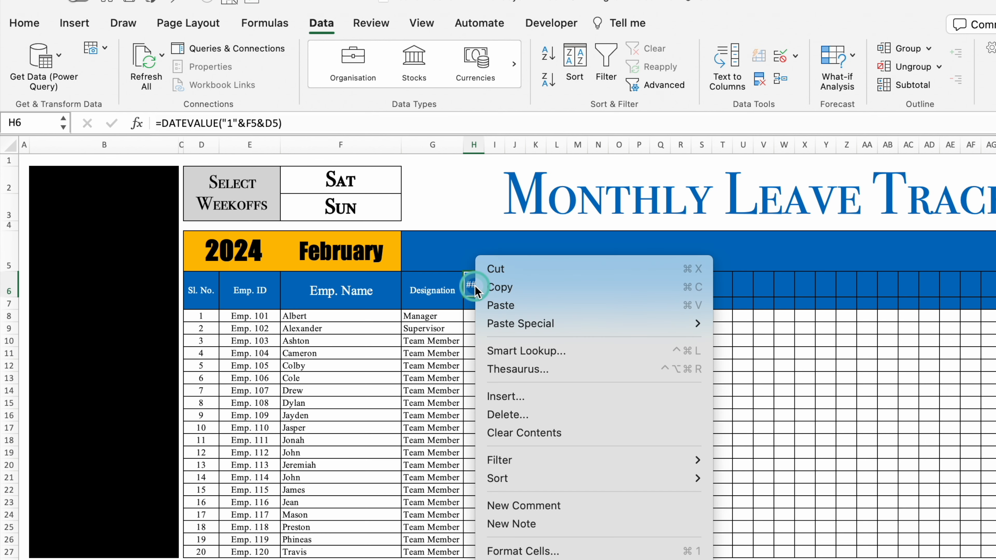
left_click(545, 550)
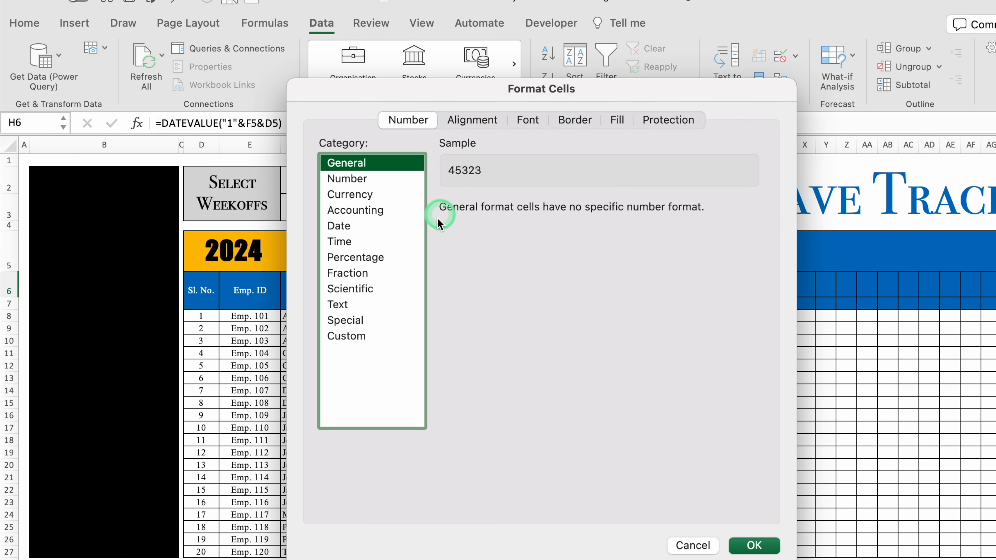
left_click(353, 336)
left_click_drag(507, 230, 404, 236)
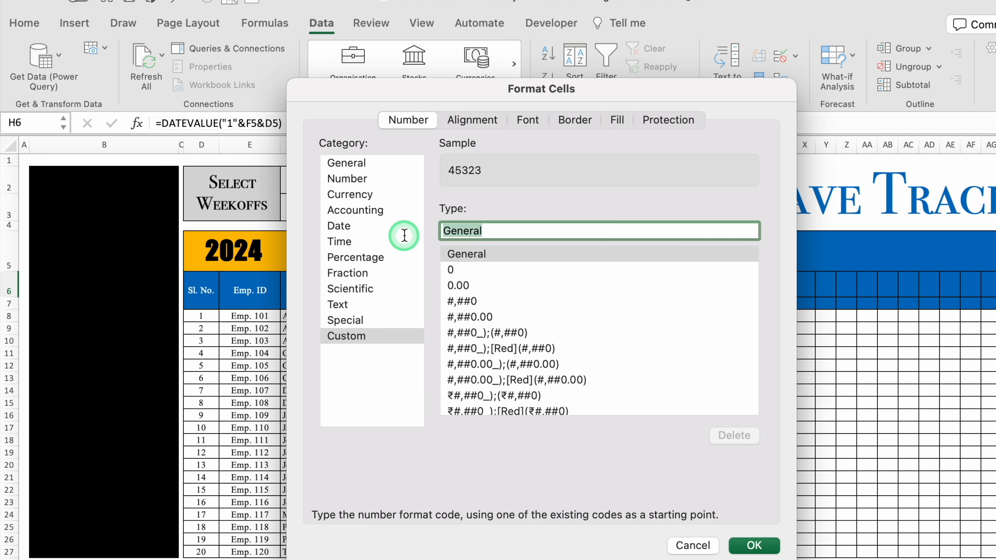
key("BackSpace")
type("DD")
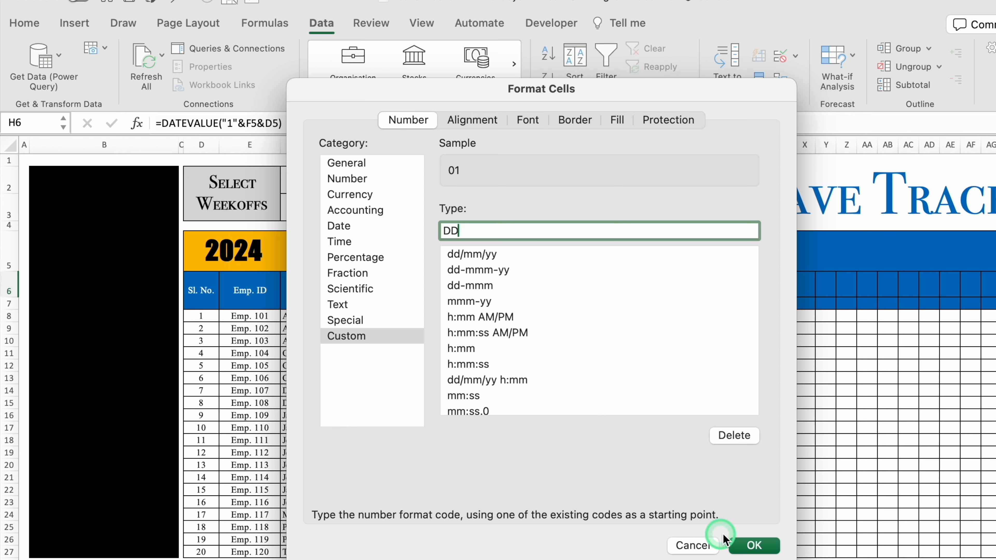
left_click(754, 545)
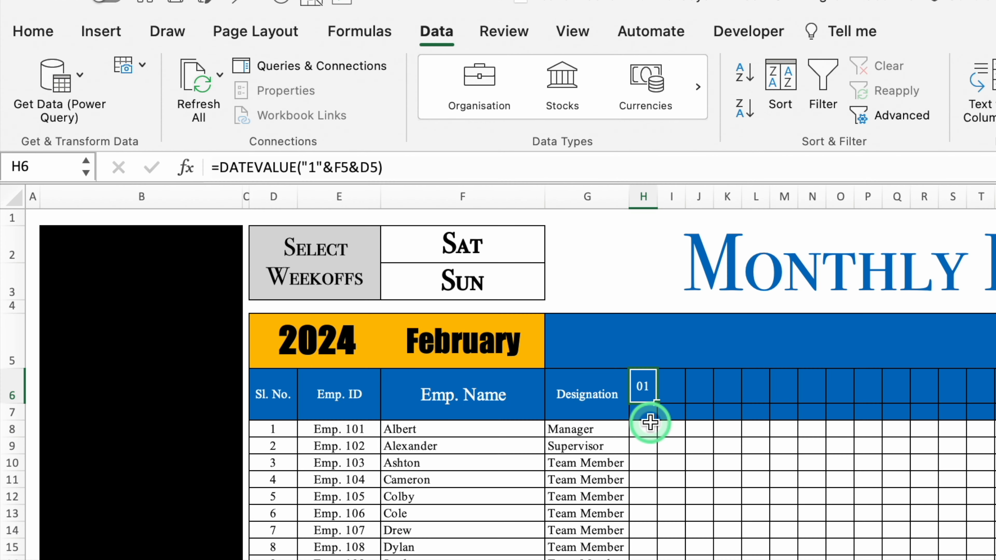
- Start an IF formula in I6 with a less-than test on H6: =IF(H6<
left_click(649, 414)
left_click(672, 388)
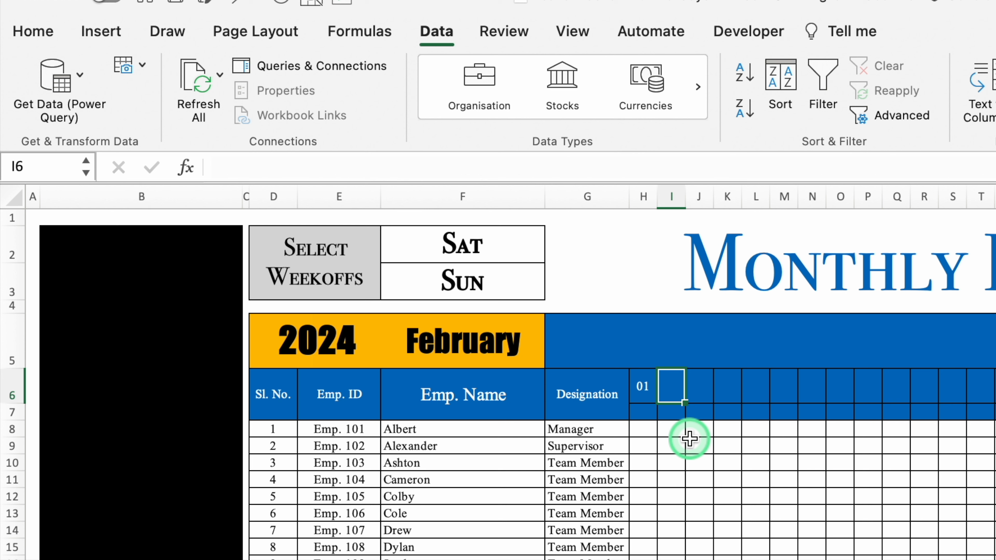
type("=if")
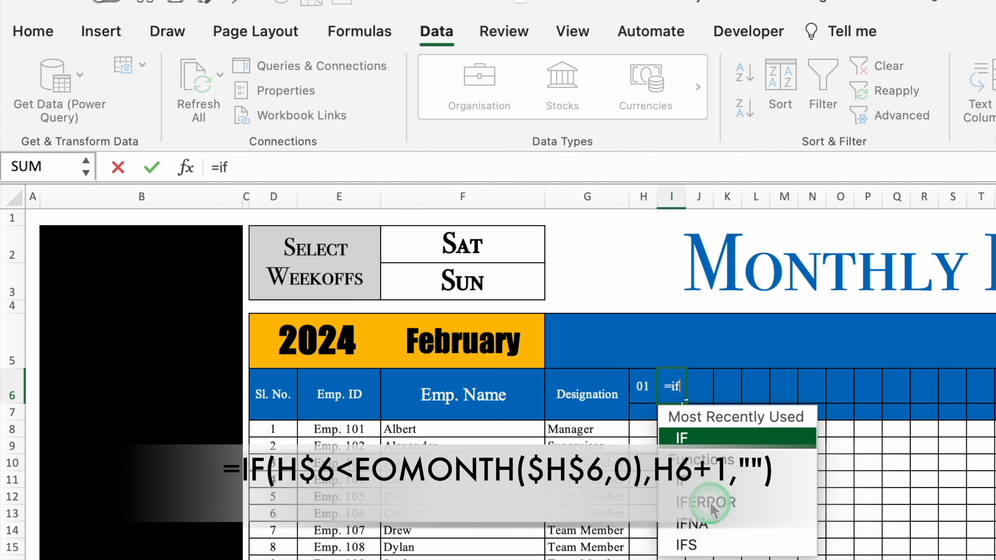
double_click(684, 438)
left_click(648, 434)
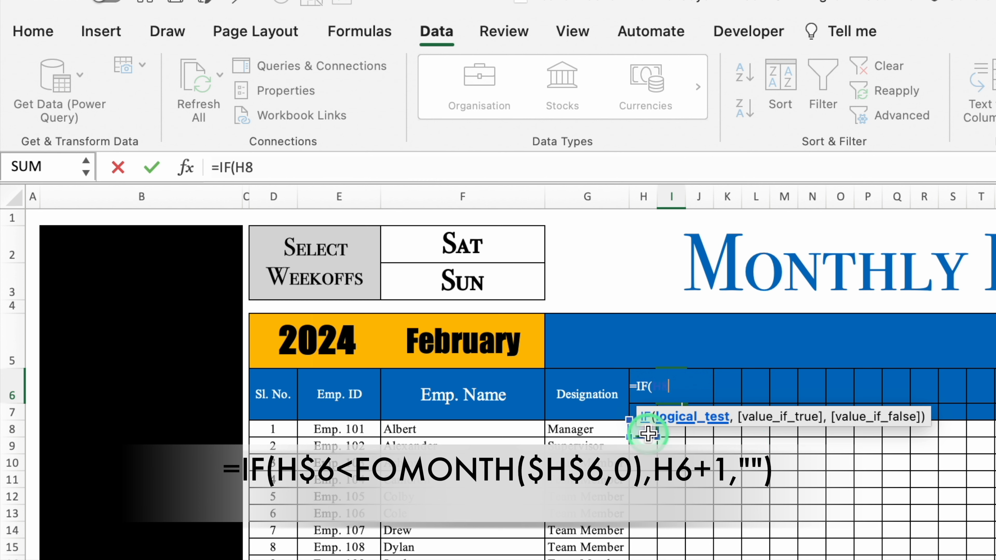
key("Up")
key("Up")
type("<")
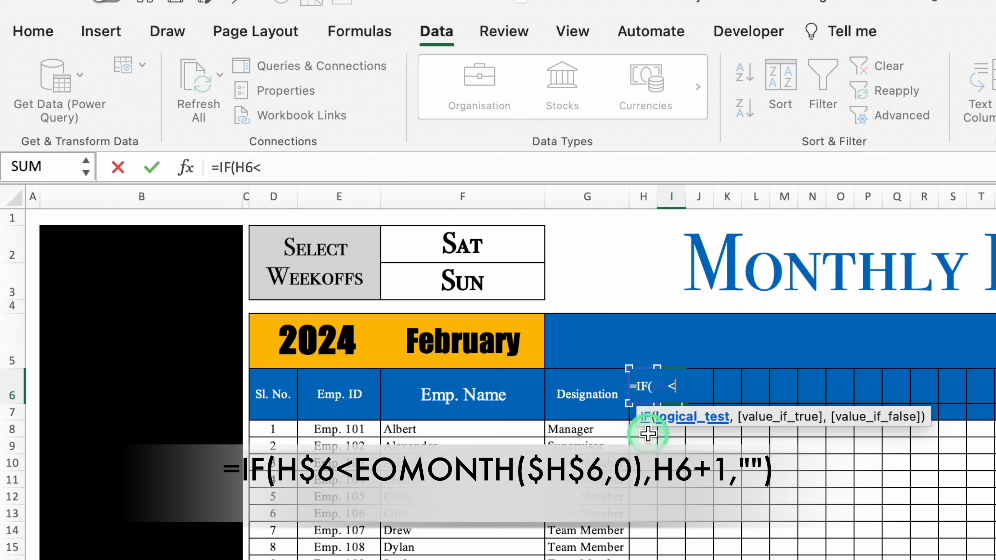
- Complete the logical test in I6 with the month-end date EOMONTH($H$6,0)
type("eo")
double_click(694, 435)
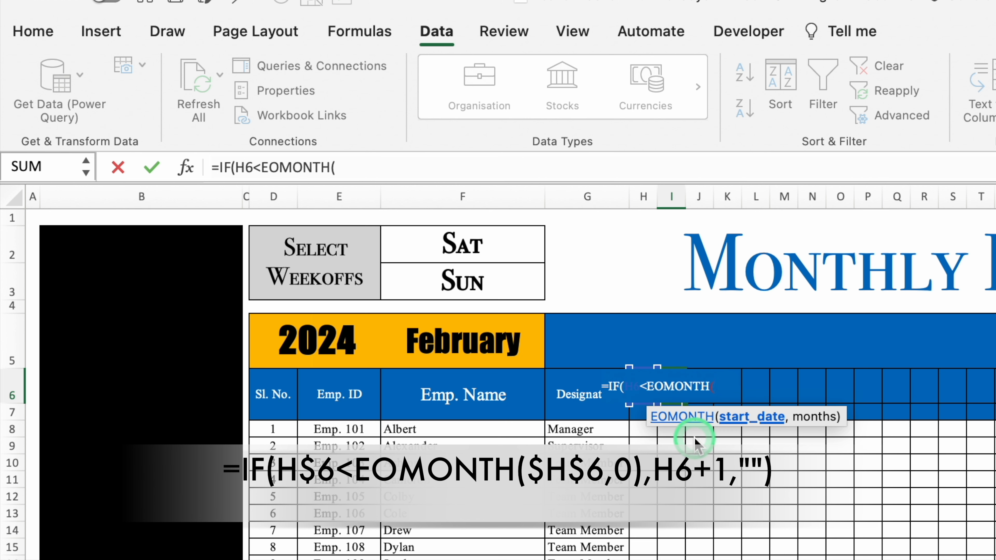
left_click(646, 432)
key("Up")
key("Up")
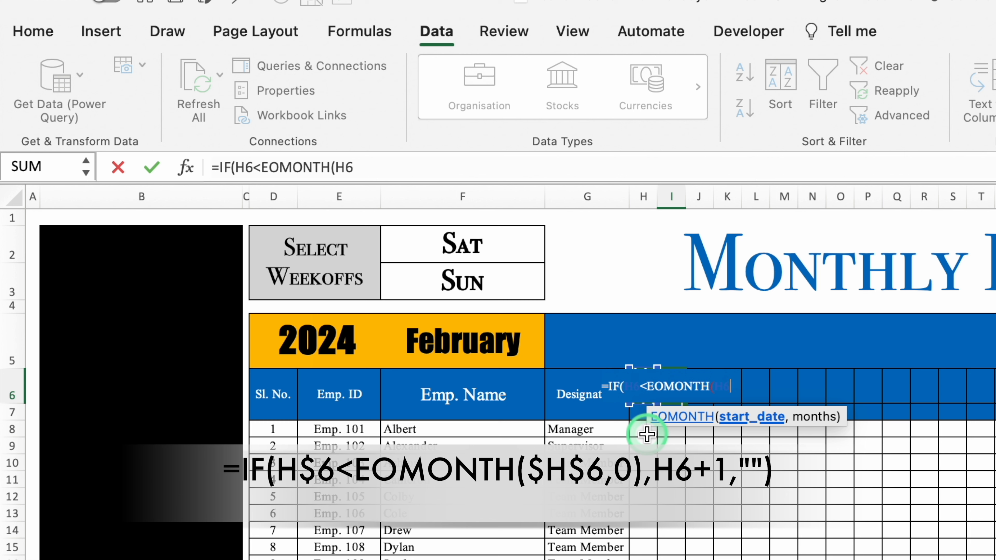
key("F4")
type(",")
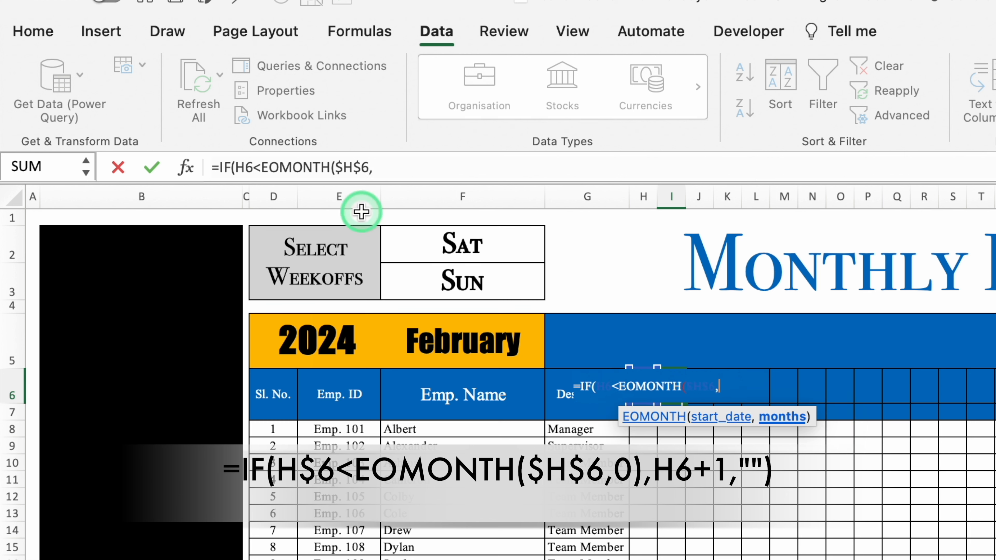
type("0),")
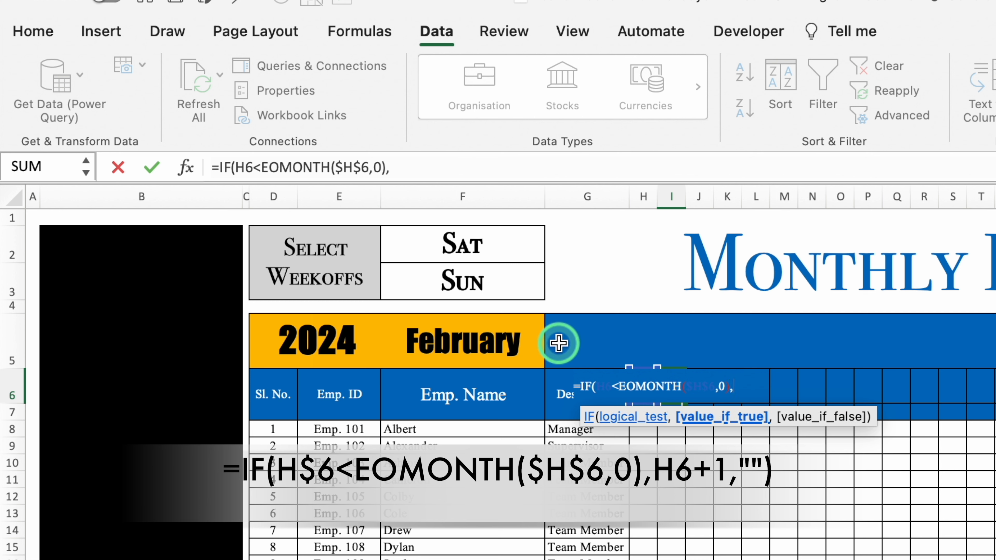
- Give the I6 IF formula H6+1 as the true value and empty text "" as the false value
left_click(635, 431)
key("Up")
key("Up")
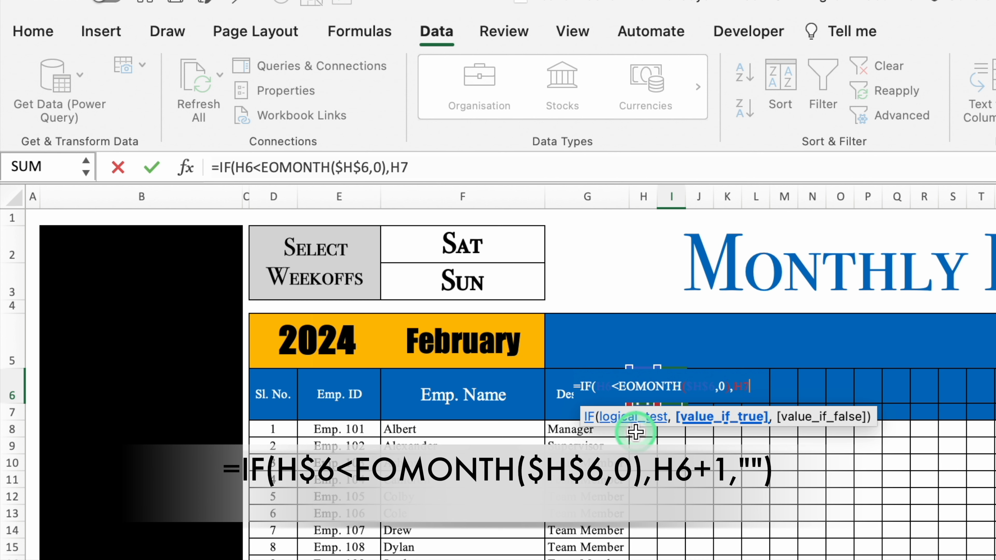
type("+1,\"\"")
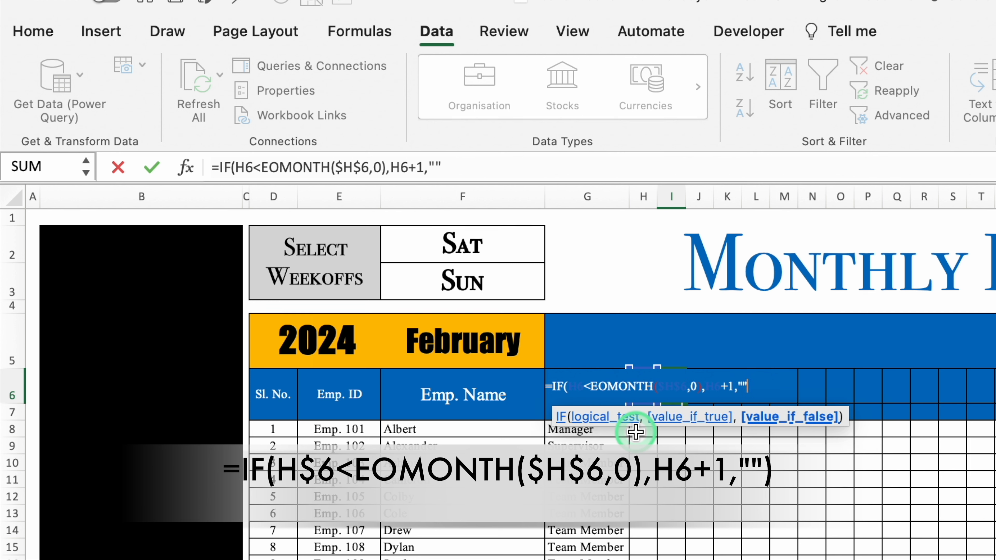
type(")")
- Lock the row of the first H6 reference as H$6 and commit I6 as =IF(H$6<EOMONTH($H$6,0),H6+1,"")
left_click(457, 169)
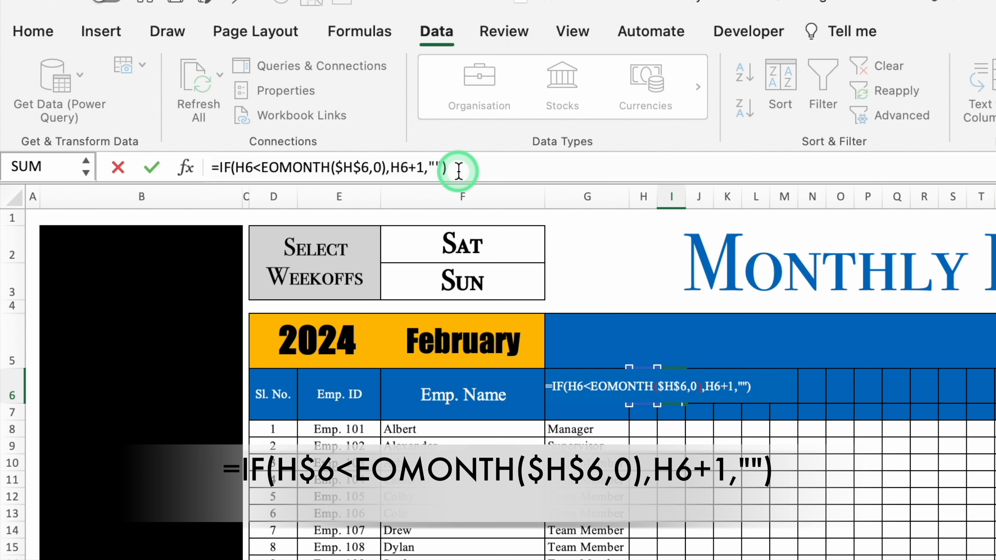
left_click(359, 176)
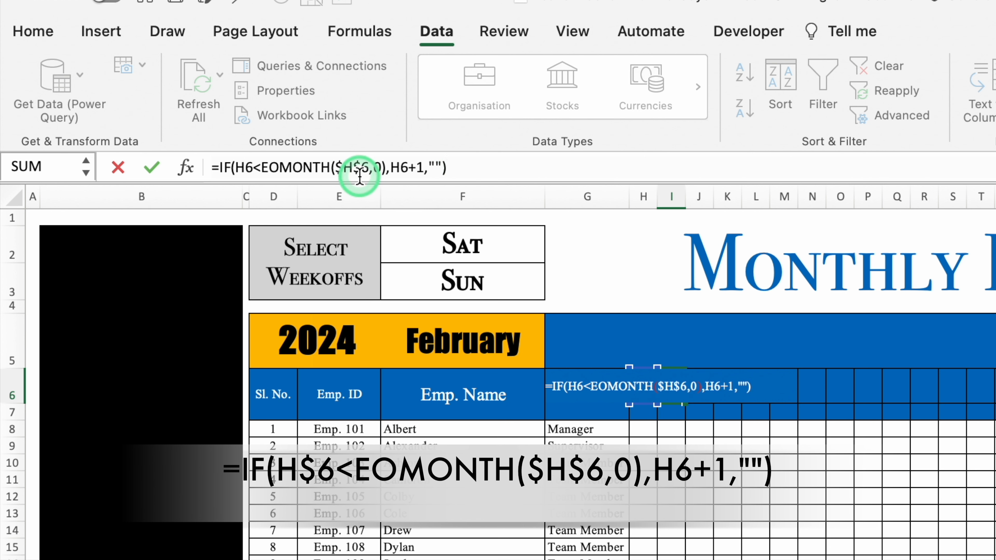
left_click(246, 170)
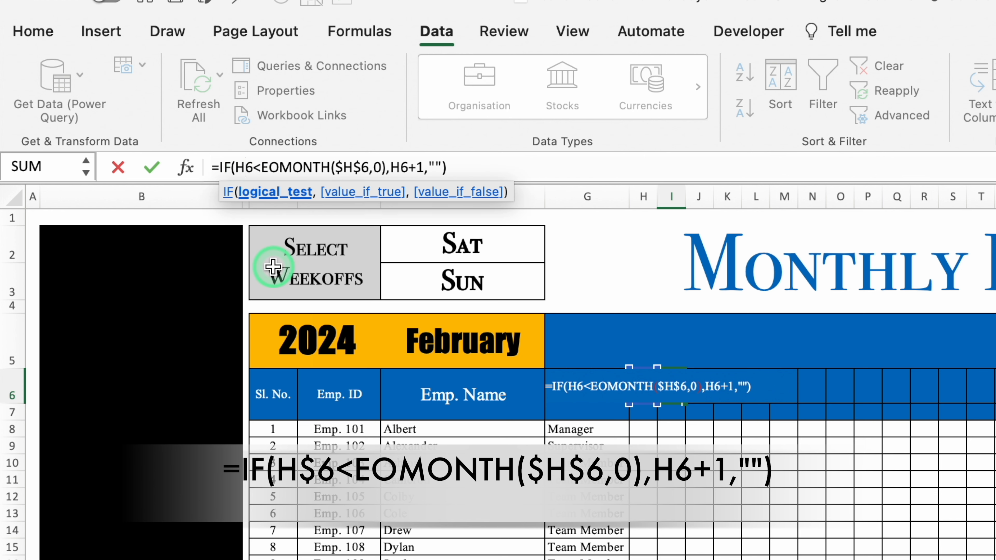
type("$")
key("Return")
left_click(668, 387)
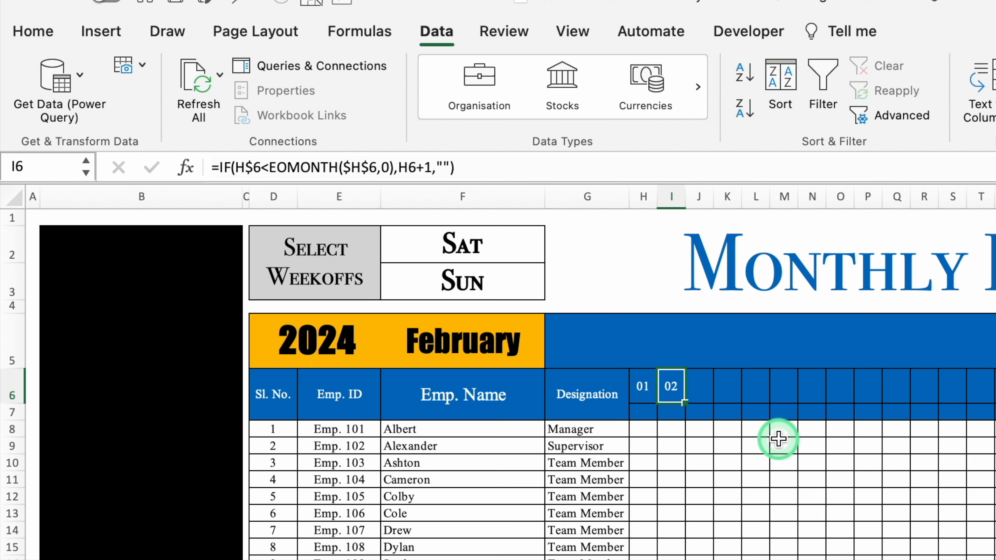
- Enter =TEXT(H6,"DDD") in H7 to give the weekday name under the first date
left_click(643, 411)
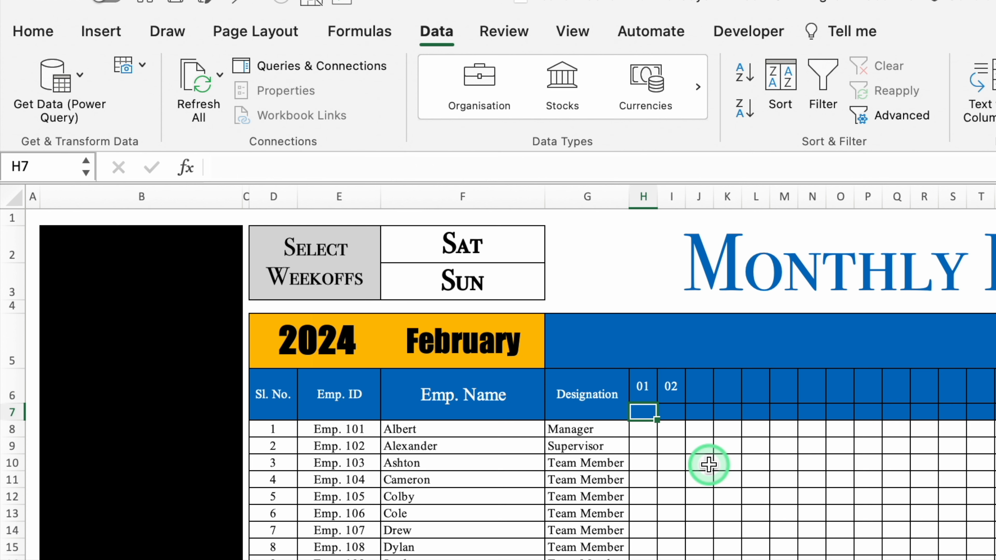
type("=text")
double_click(705, 457)
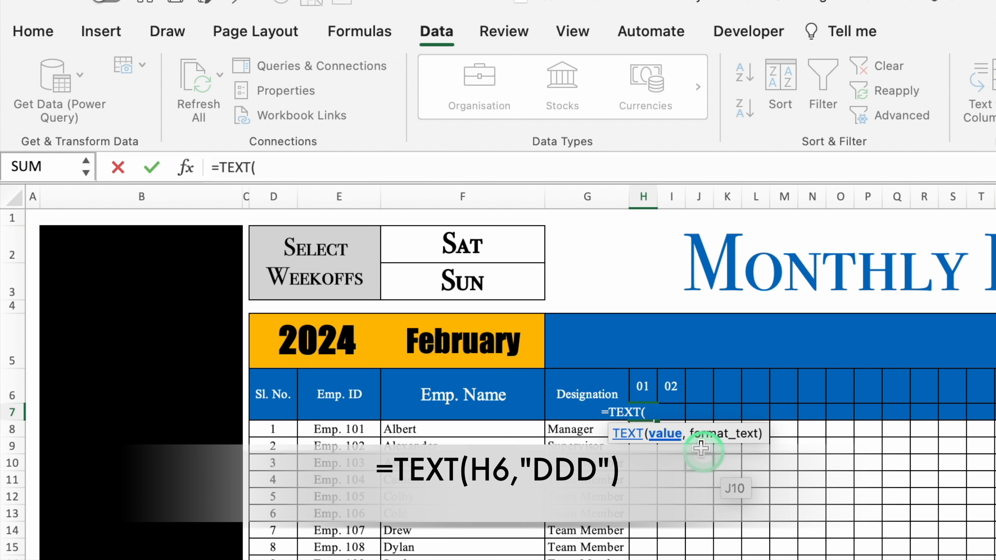
left_click(644, 387)
type(",")
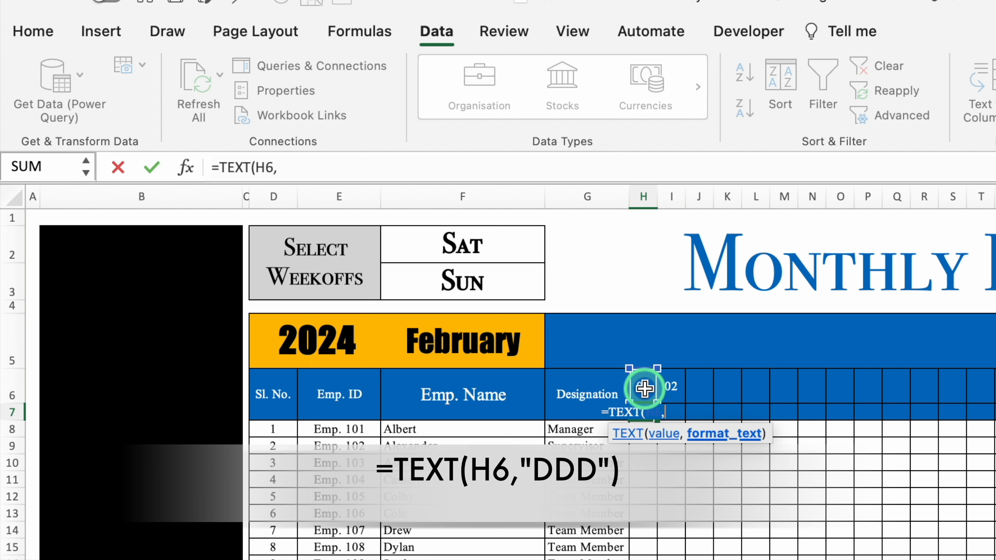
type("\"DDD")
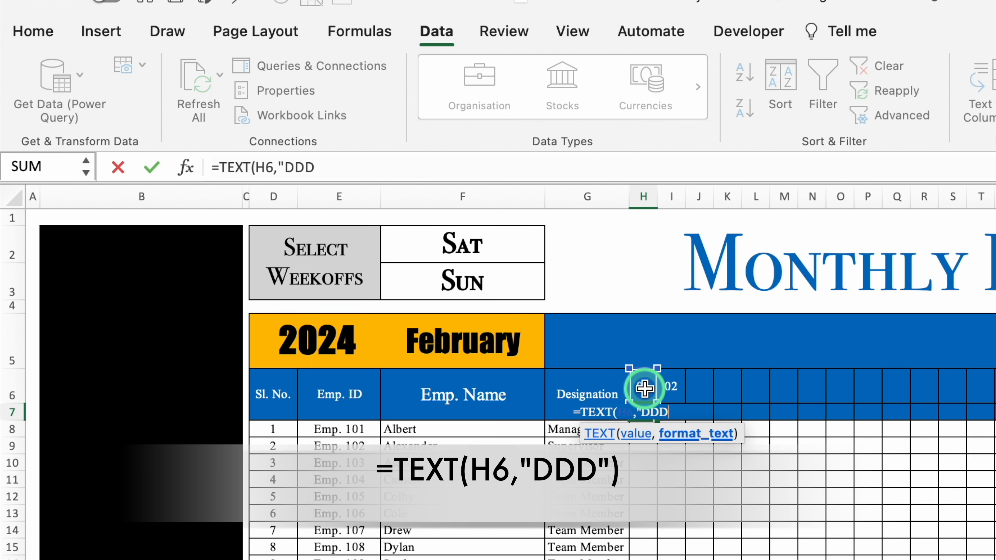
type("\")")
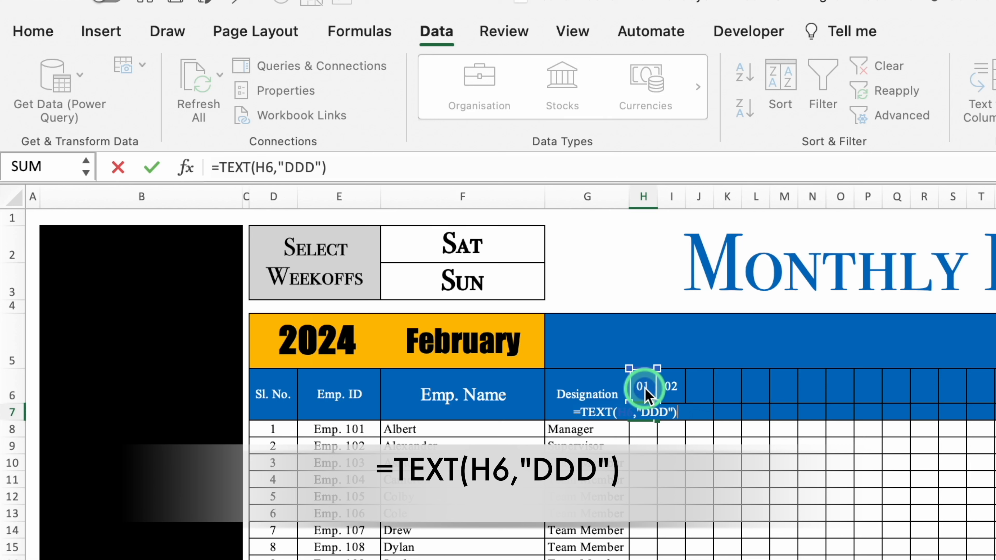
key("Return")
- Copy the H7 weekday formula to I7, and fill I6:I7 across the header row through column AL
left_click(646, 408)
left_click_drag(655, 419, 680, 416)
left_click(674, 383)
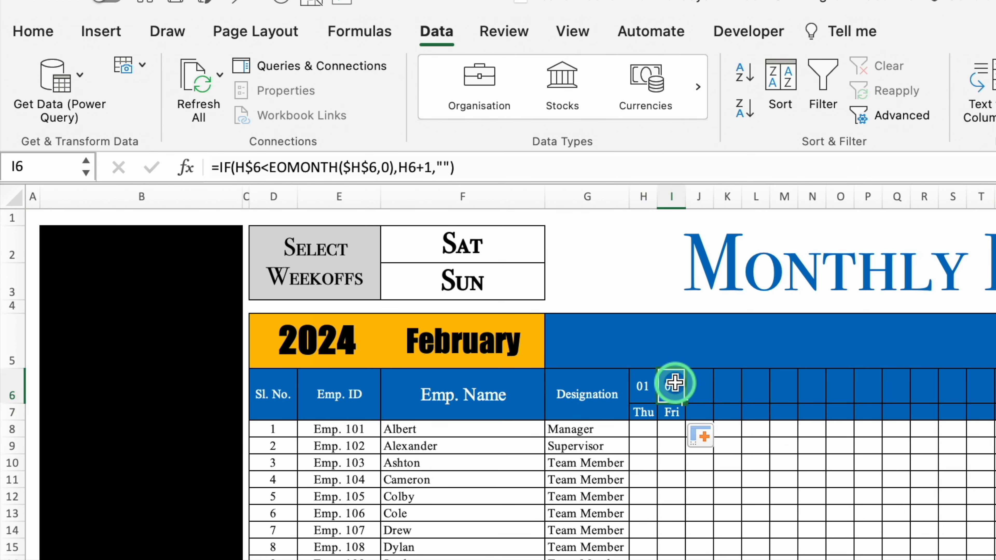
left_click_drag(675, 385, 949, 300)
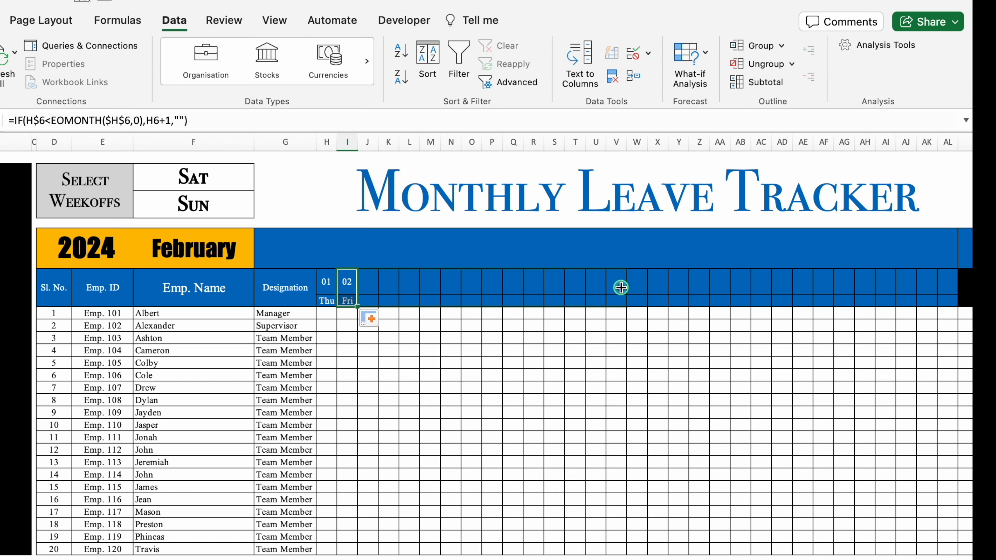
scroll(756, 411, "right", 3)
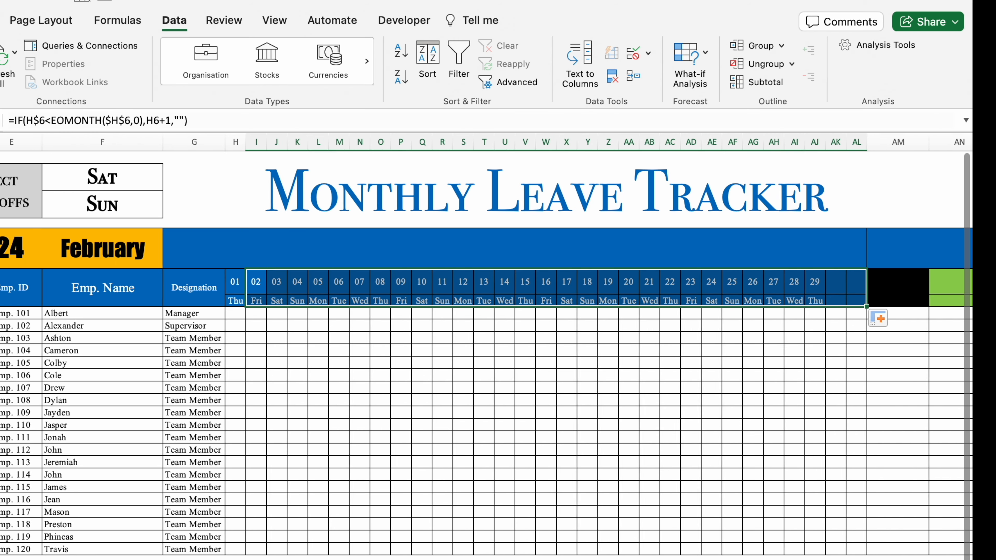
- Set the tracker's month in F5 to January
scroll(482, 345, "right", 1)
scroll(482, 345, "left", 1)
left_click(55, 252)
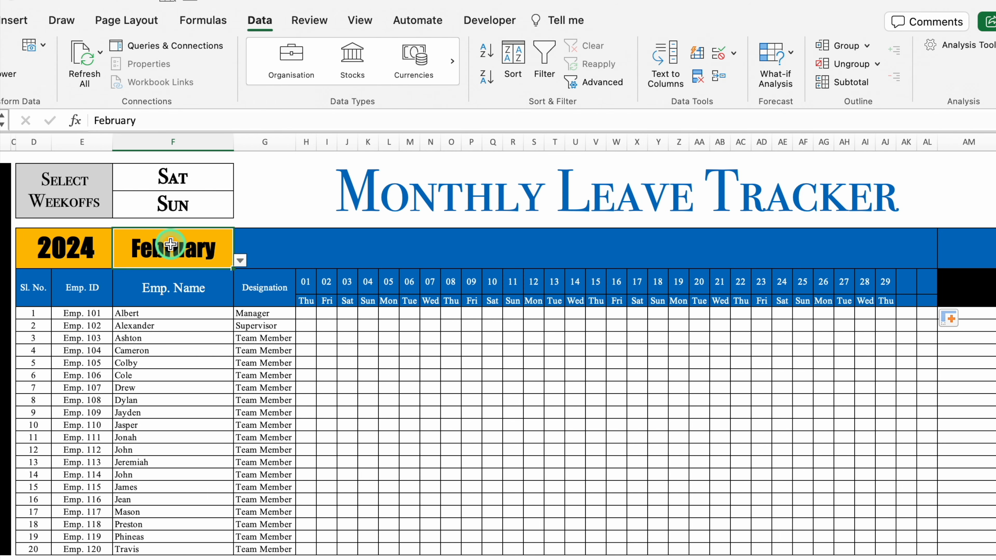
left_click(122, 260)
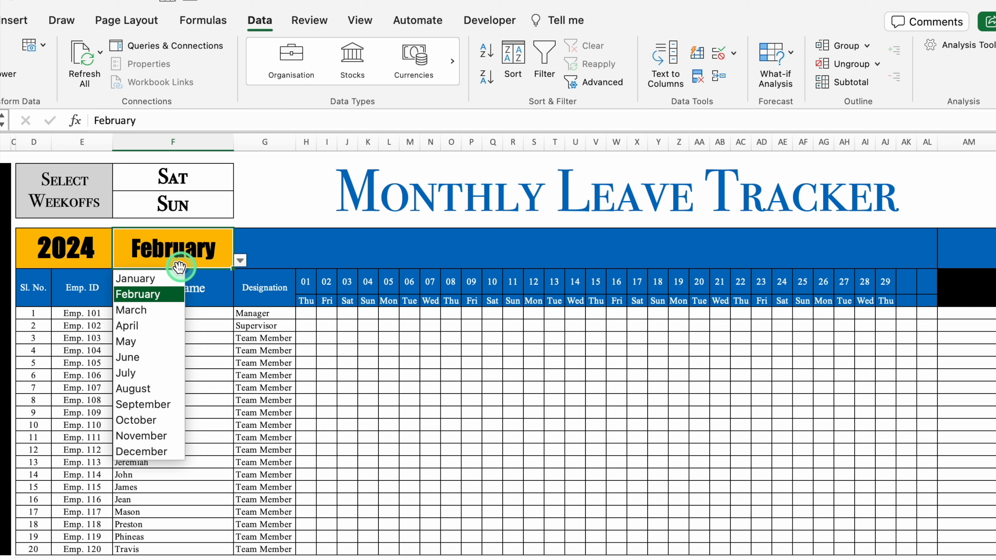
left_click(151, 278)
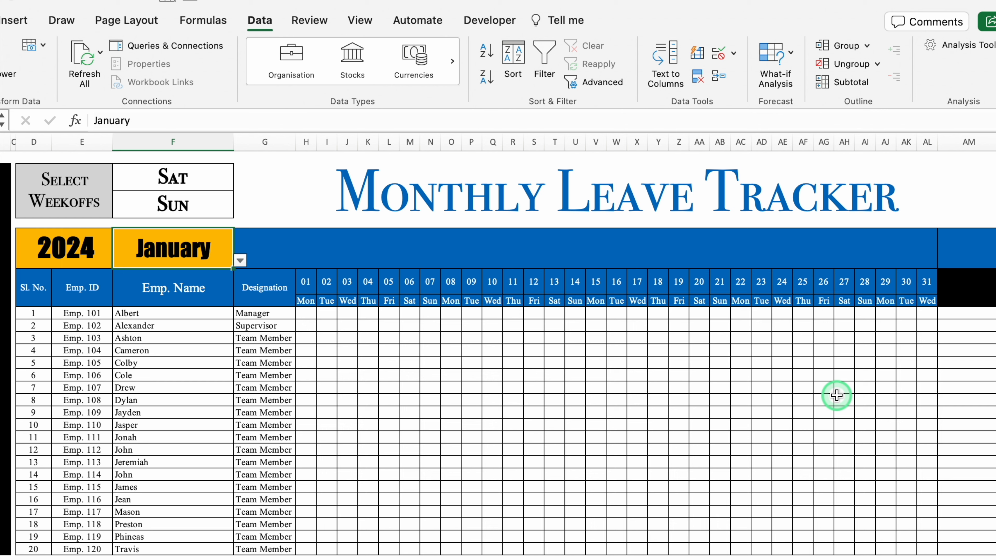
- Start a new conditional formatting rule for the date grid H6:AL27
left_click(305, 282)
left_click_drag(306, 282, 927, 547)
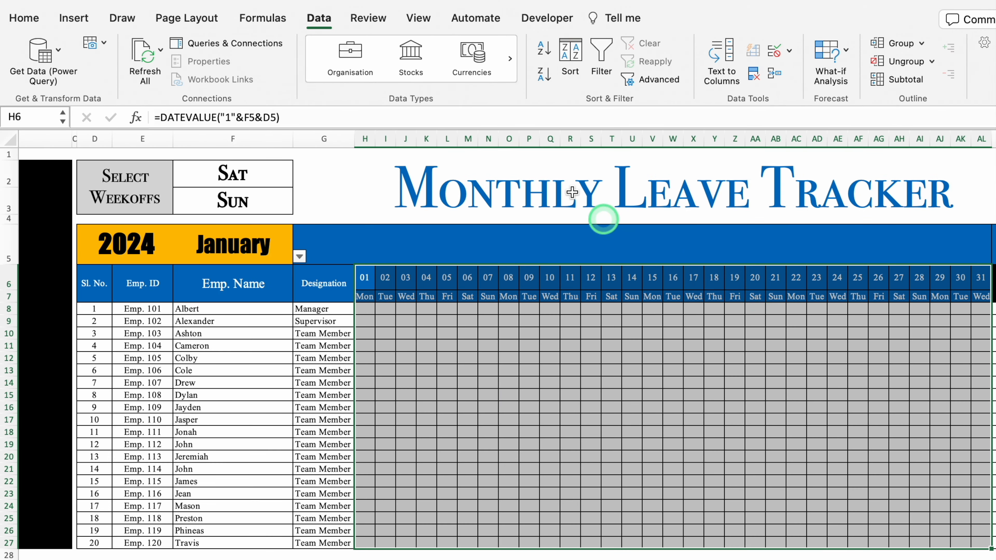
left_click(24, 18)
left_click(713, 43)
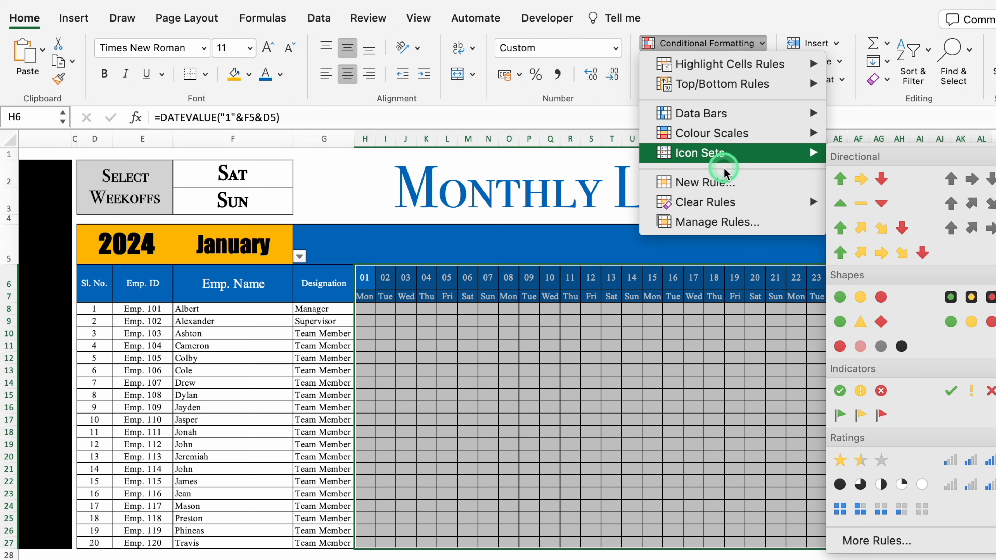
left_click(728, 182)
- Give the new rule the Classic style and have it use a formula to determine which cells to format
left_click_drag(553, 142, 530, 214)
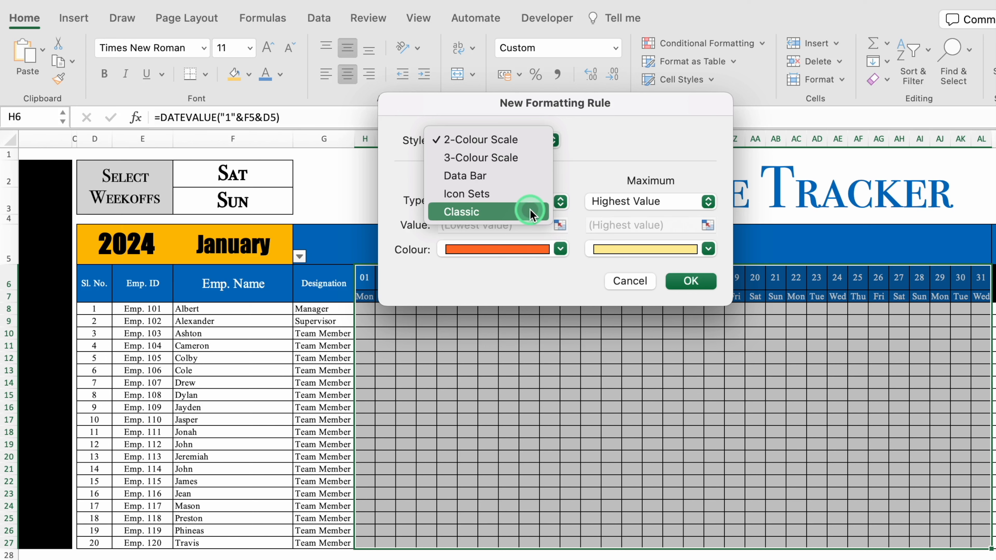
left_click(530, 214)
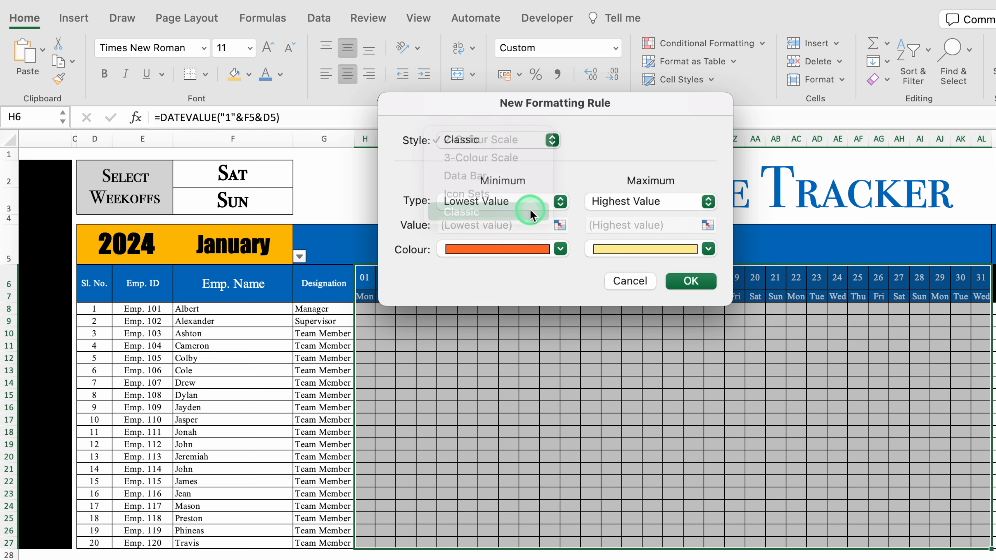
left_click(661, 184)
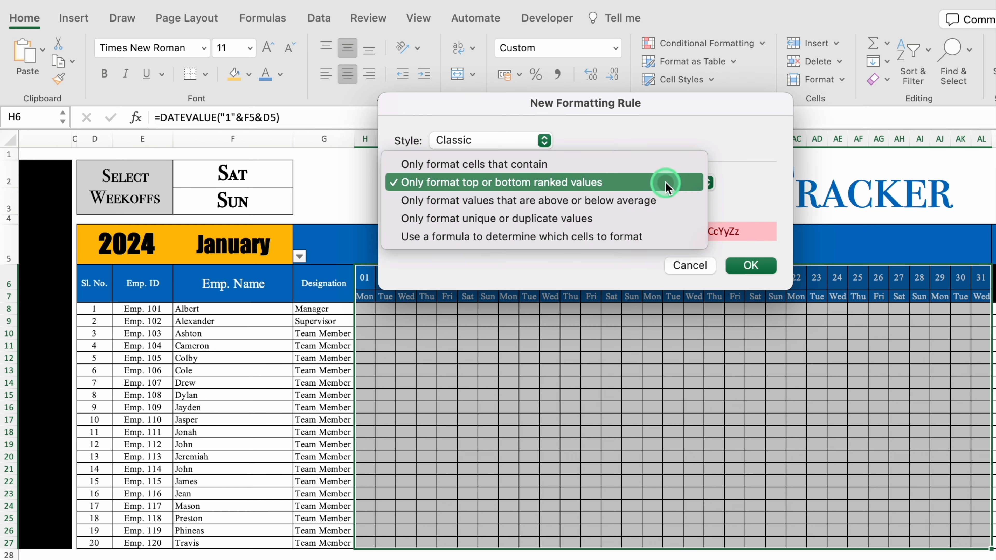
left_click(672, 237)
left_click(639, 206)
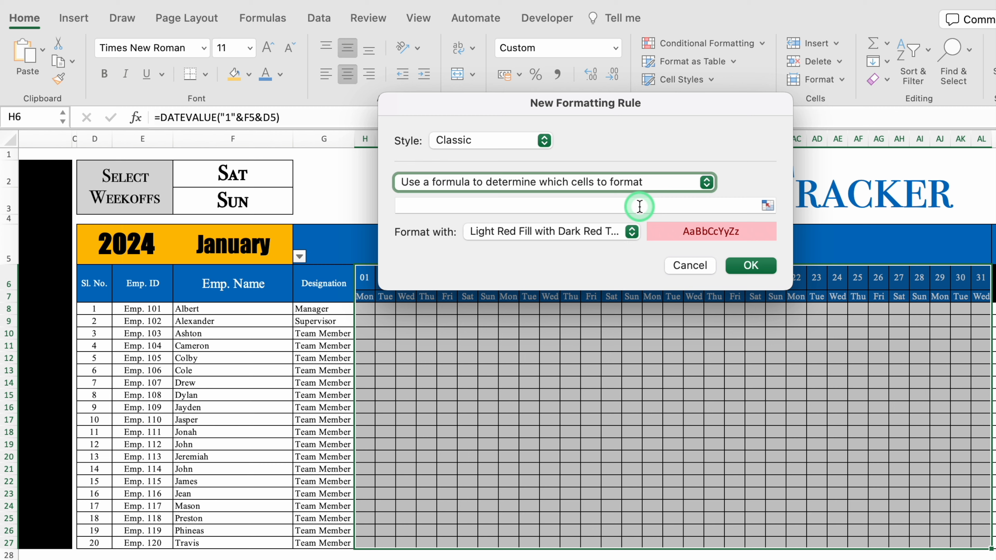
left_click(639, 207)
left_click_drag(601, 108, 646, 116)
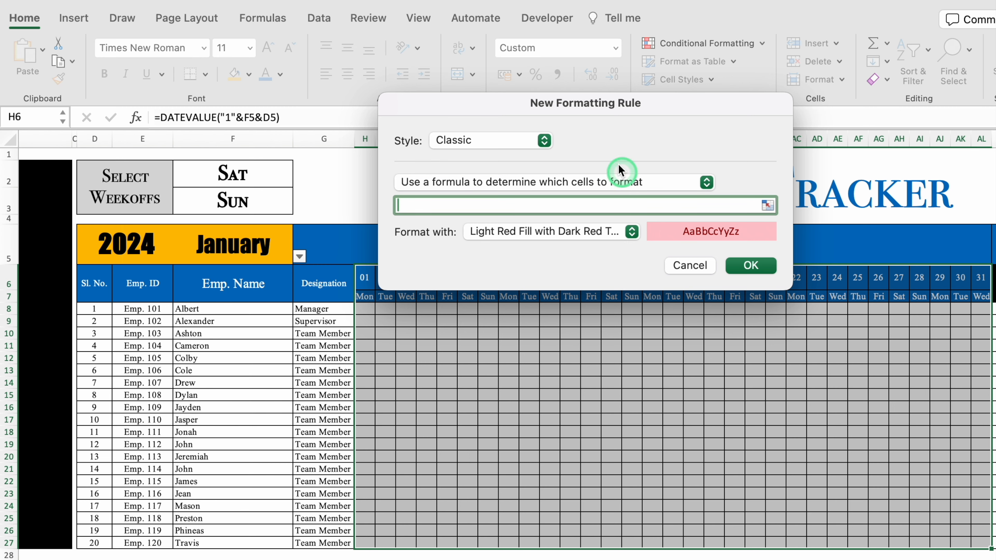
left_click_drag(758, 130, 760, 130)
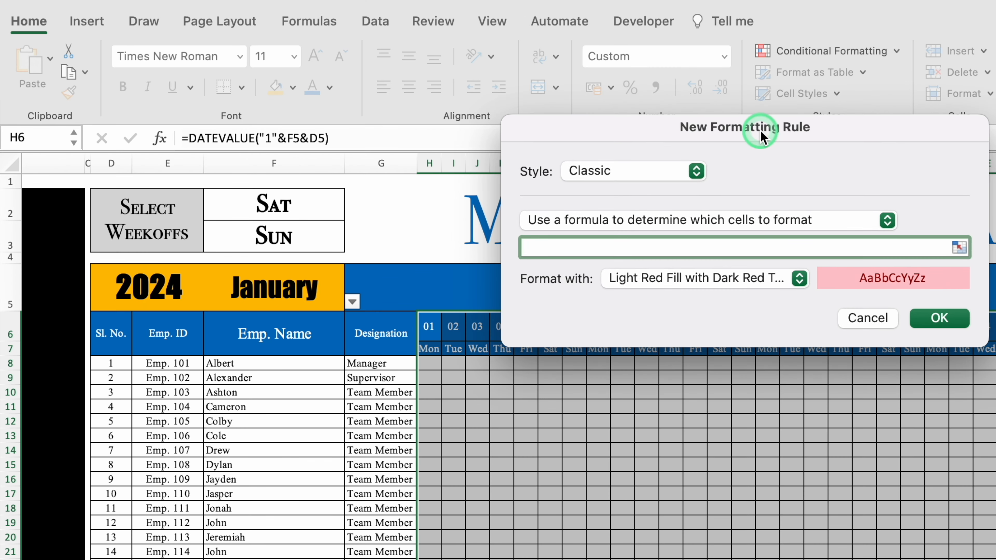
- Enter =H$7=$F$2 as the rule formula, comparing the weekday header with the first weekoff
type("=")
left_click(430, 350)
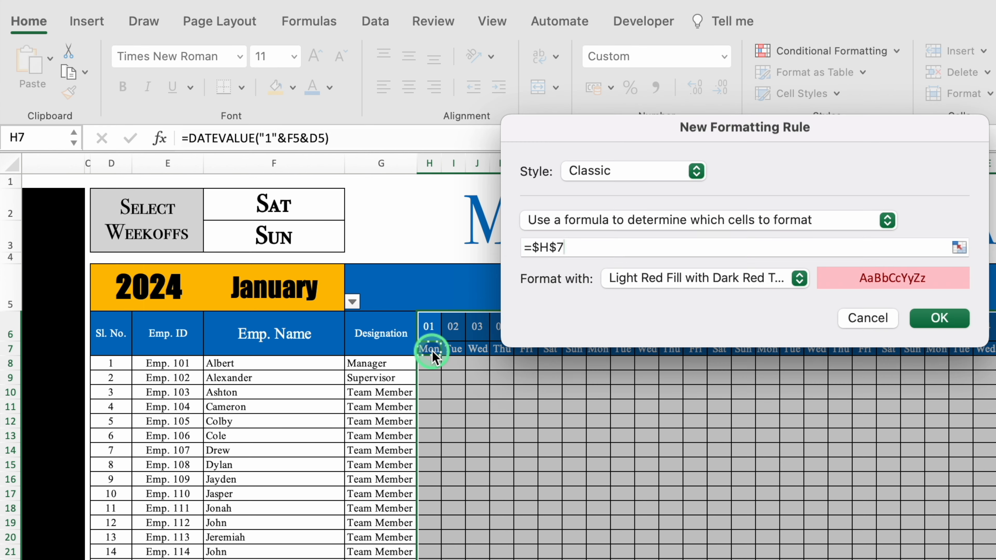
left_click(539, 248)
key("BackSpace")
left_click(587, 248)
type("=")
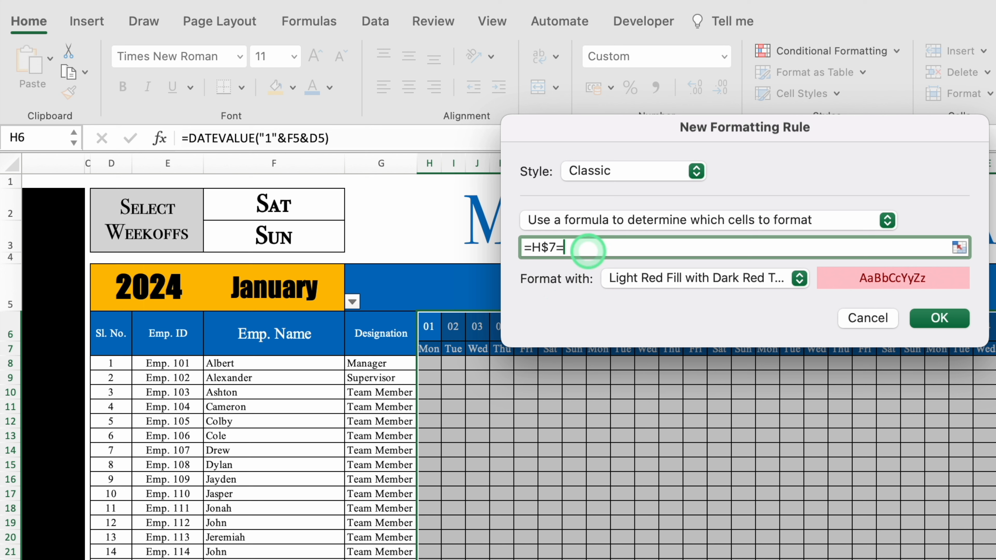
left_click(282, 204)
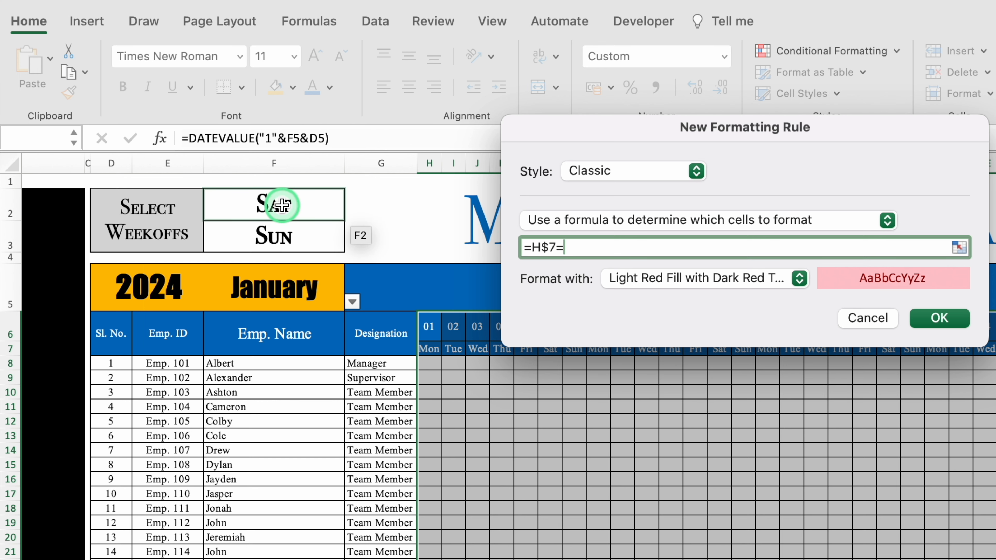
left_click(281, 205)
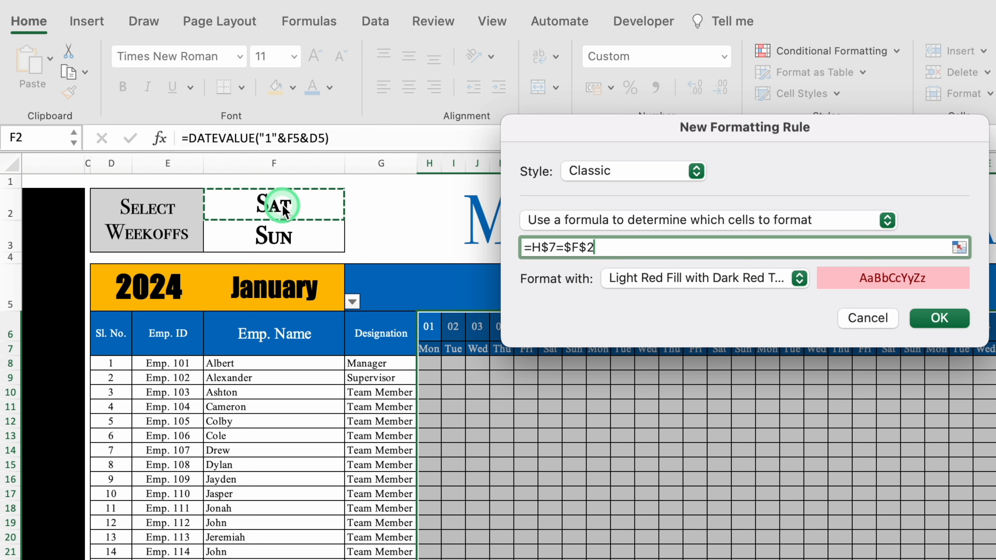
- Enclose the H$7=$F$2 comparison in the rule formula in parentheses
left_click(534, 247)
type("(")
left_click(616, 247)
type(")")
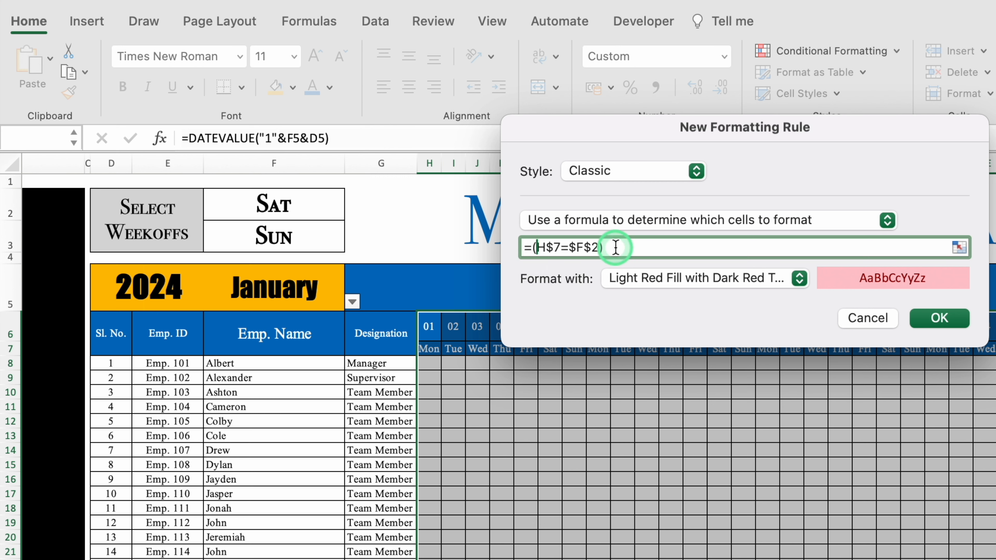
- Add the second weekoff comparison, +(H$7=$F$3), to complete the rule formula as =(H$7=$F$2)+(H$7=$F$3)
type("+")
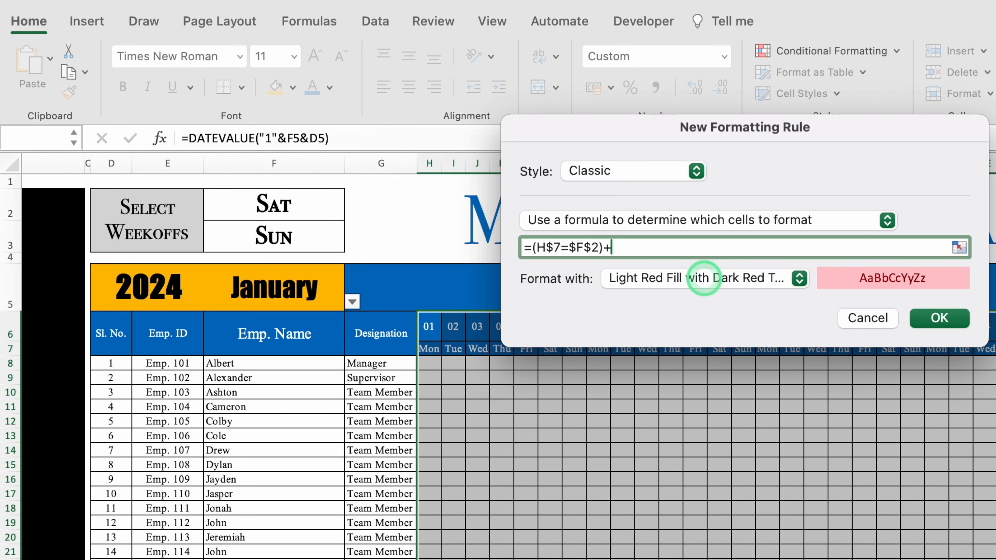
type("(")
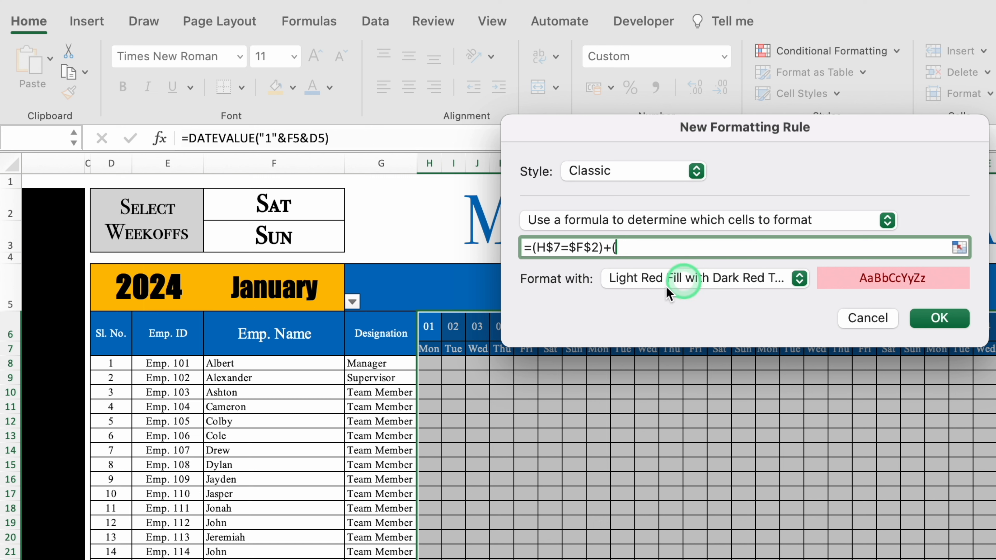
left_click(427, 350)
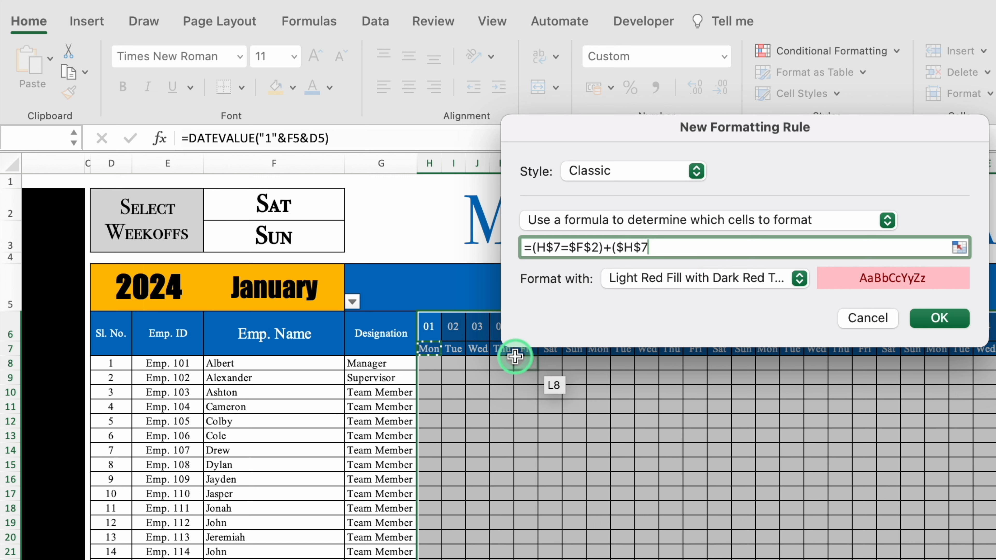
key("F4")
left_click(655, 253)
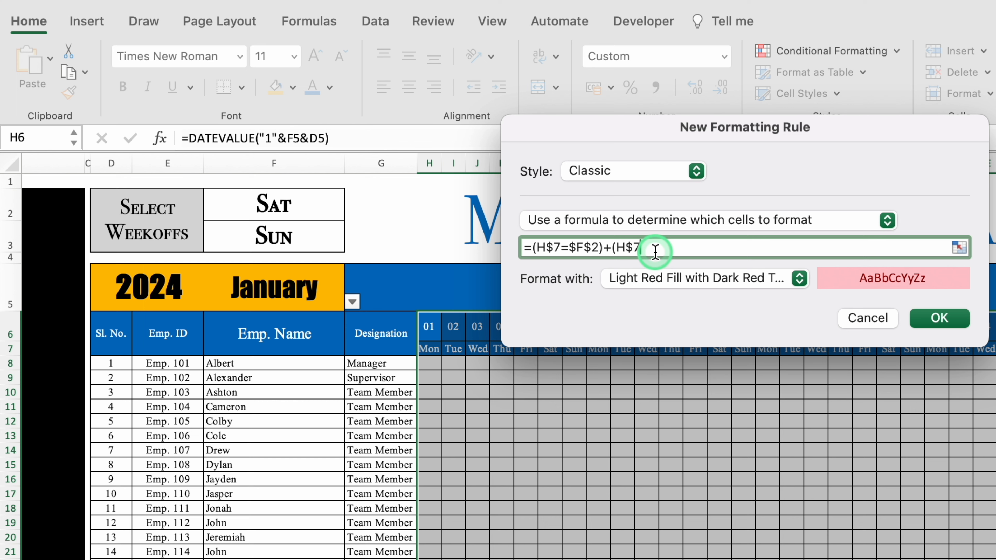
type("=")
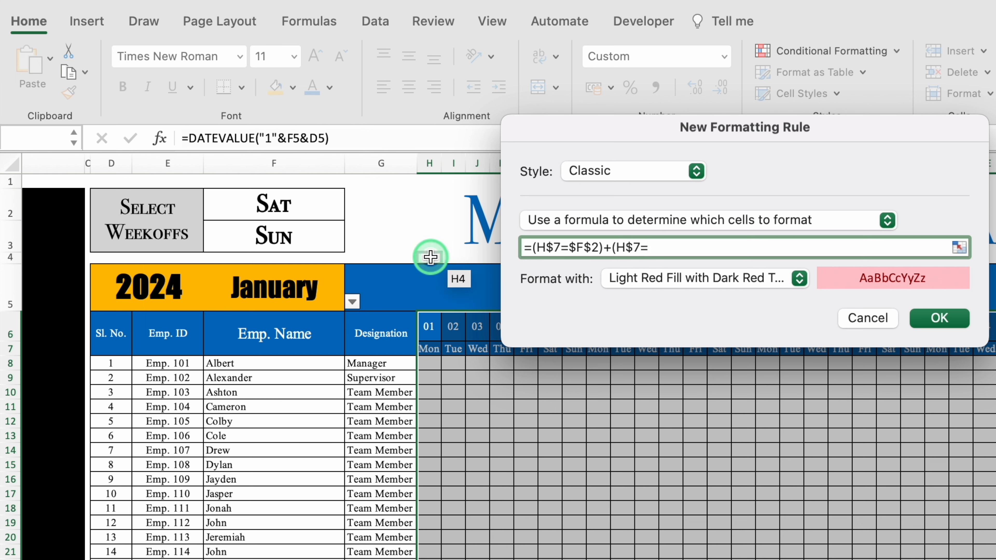
left_click(311, 235)
type(")\".replace(\"=(H$7=$F$3)+")
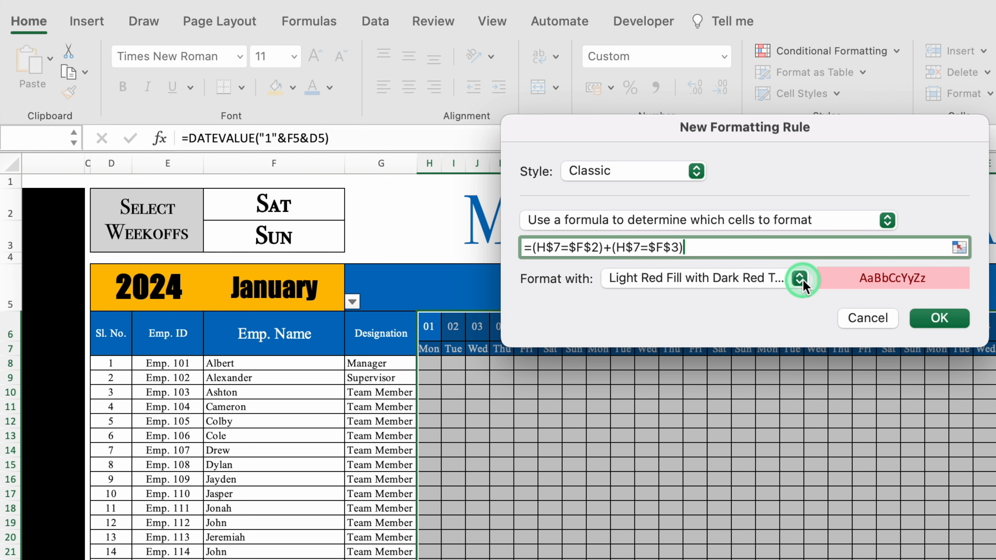
- Choose a customised format for the rule with a standard red background fill
left_click(800, 279)
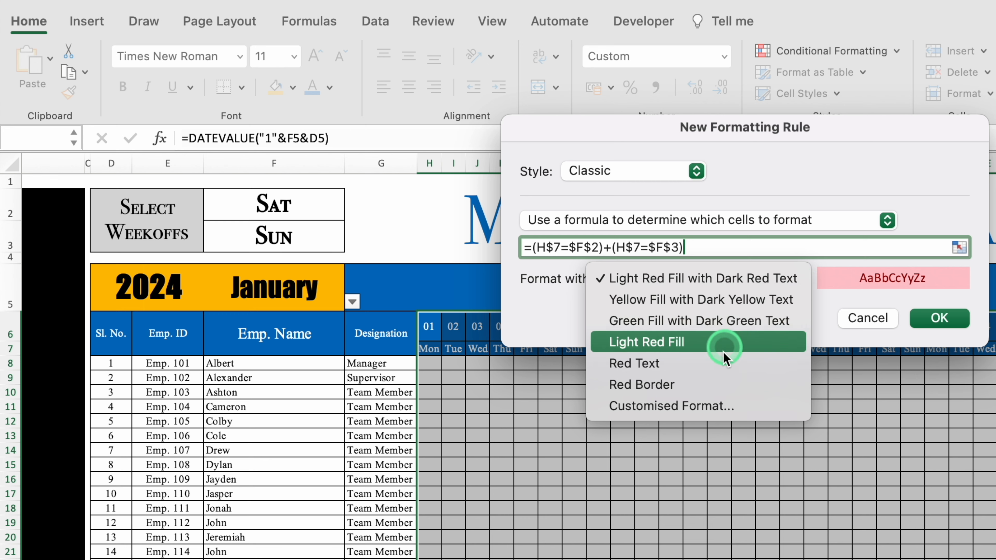
left_click(721, 404)
left_click(741, 74)
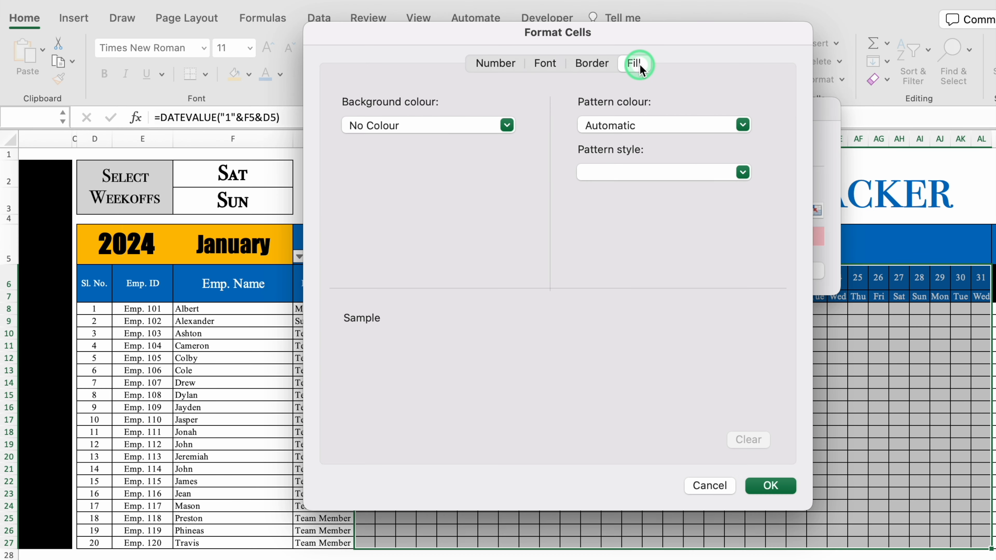
left_click(507, 126)
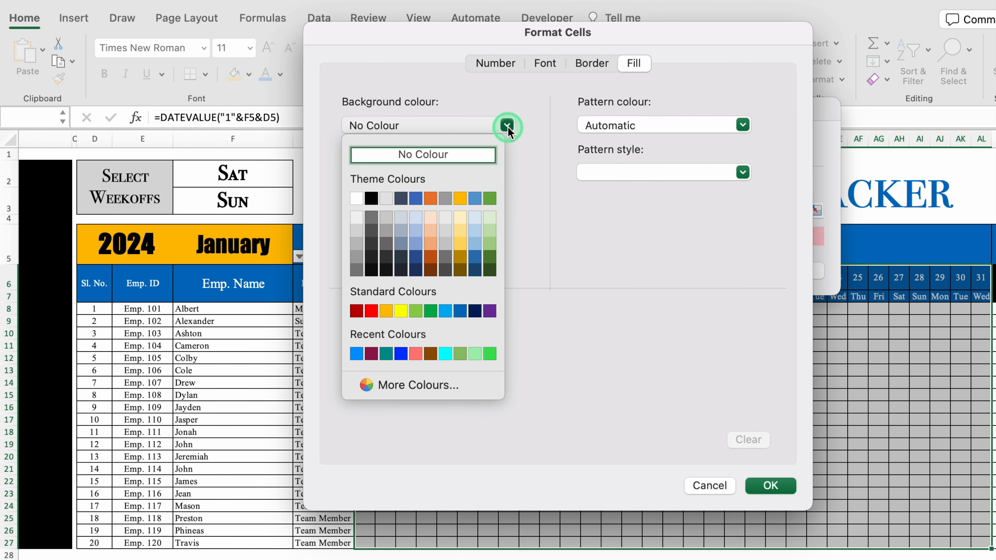
left_click(373, 311)
- Set the rule's font colour to white and apply the weekoff formatting rule to the grid
left_click(564, 69)
left_click(663, 253)
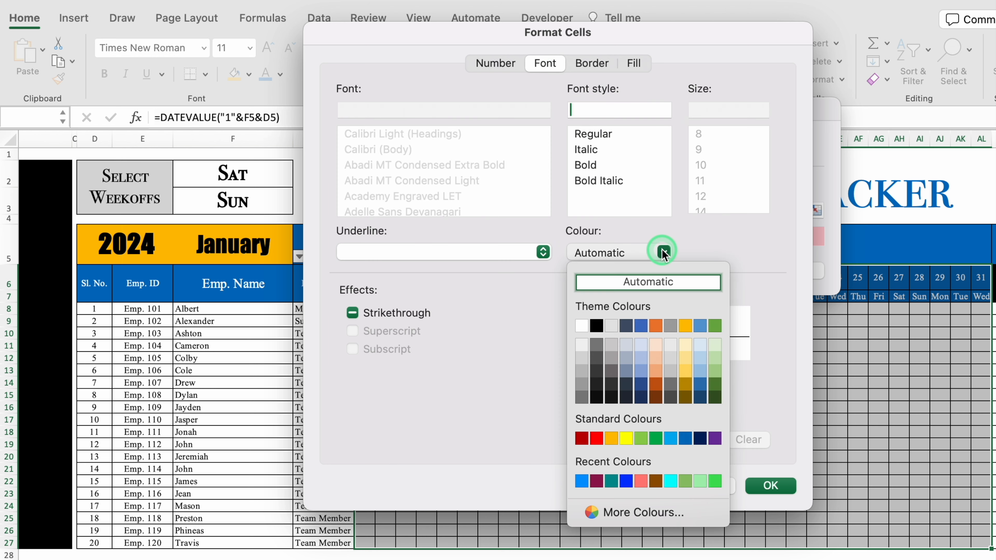
left_click(580, 325)
left_click(704, 402)
left_click(770, 485)
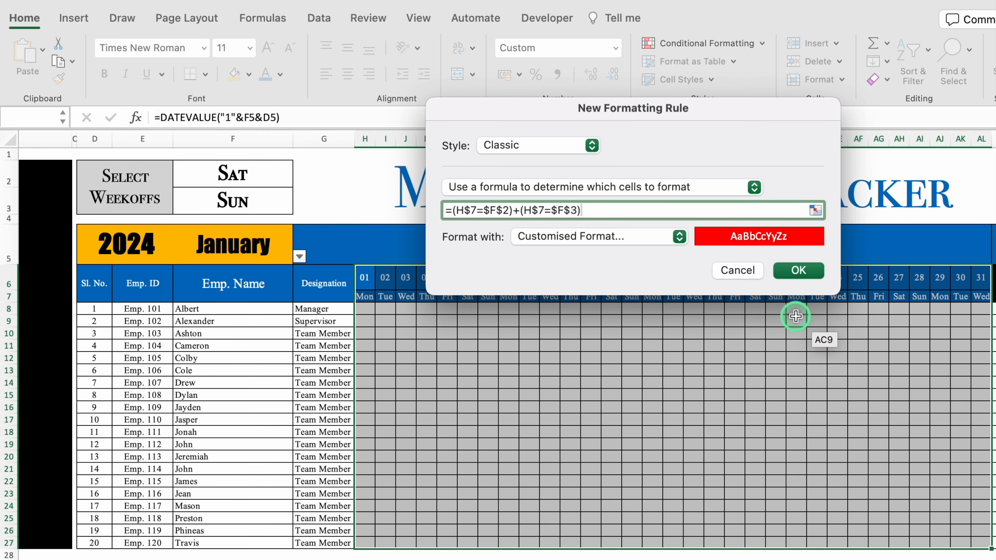
left_click(794, 271)
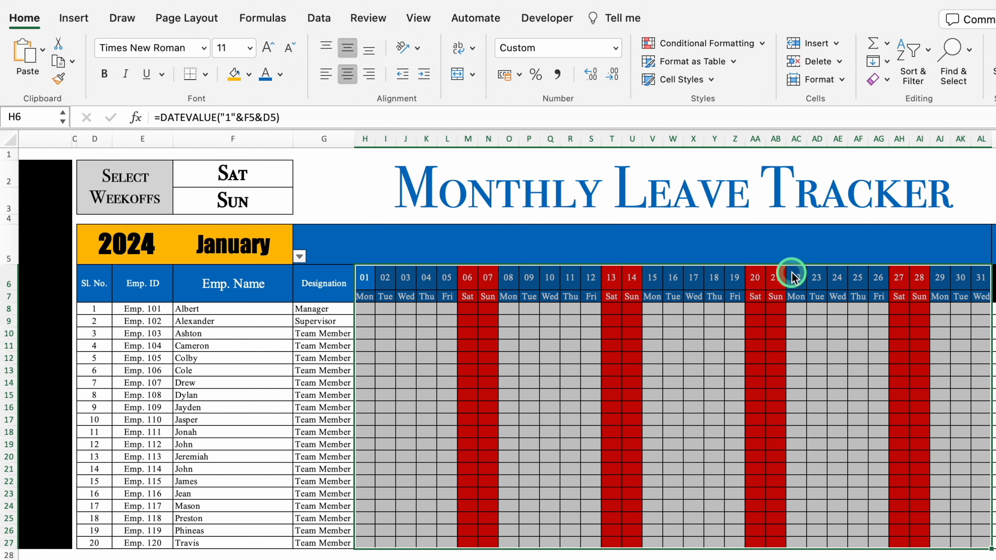
- Set the first weekoff in F2 to None
left_click(231, 324)
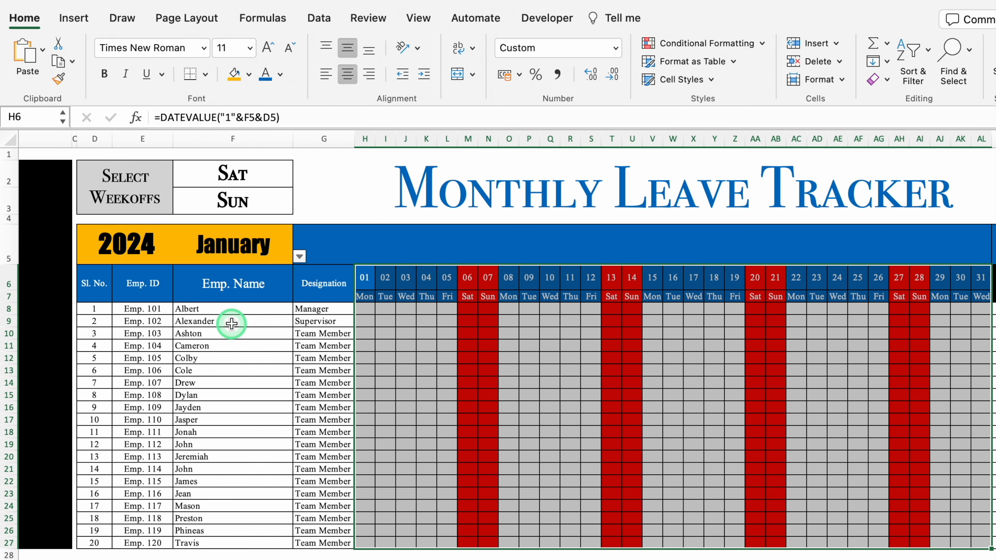
left_click(225, 180)
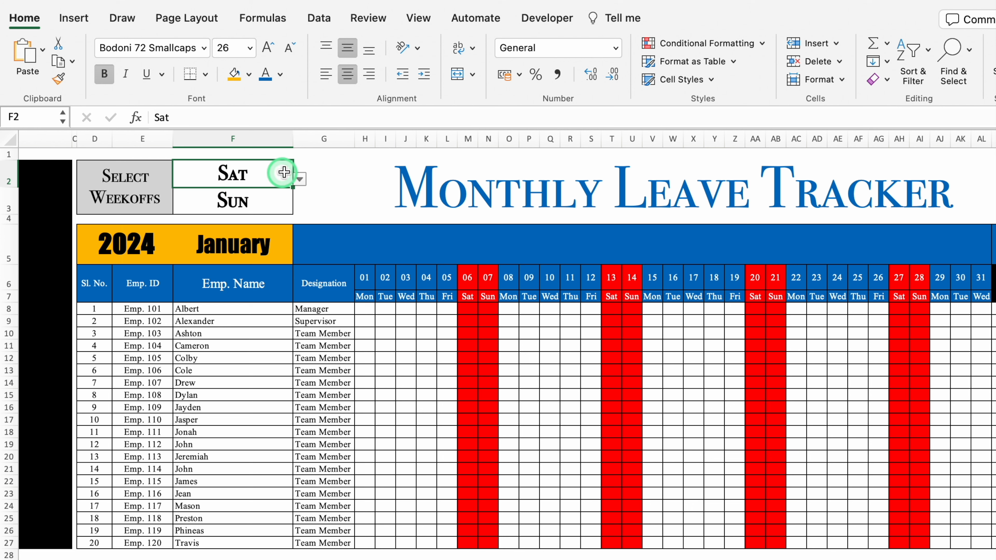
left_click(301, 179)
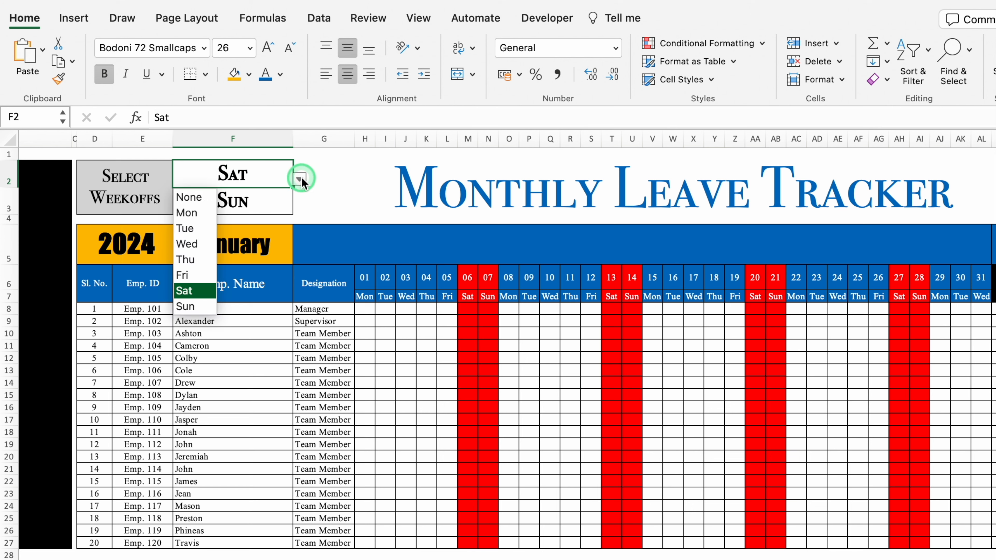
left_click(192, 197)
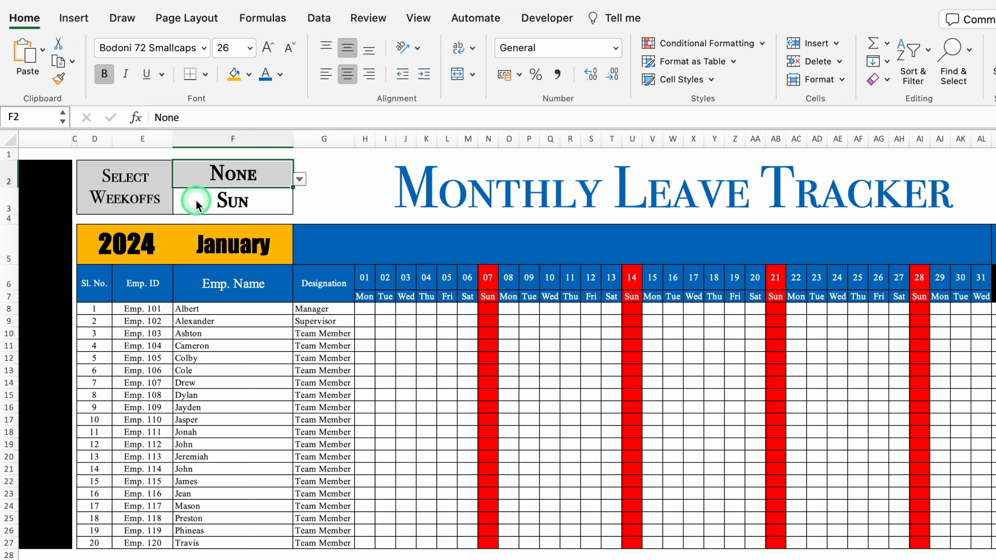
- Test the second weekoff in F3 with None and set it to Fri
left_click(267, 198)
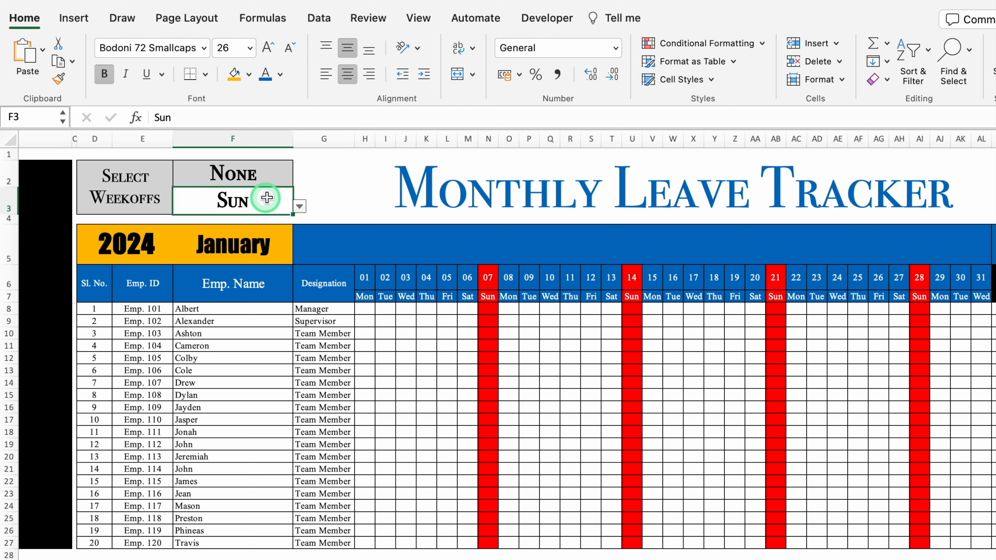
left_click(301, 205)
left_click(196, 226)
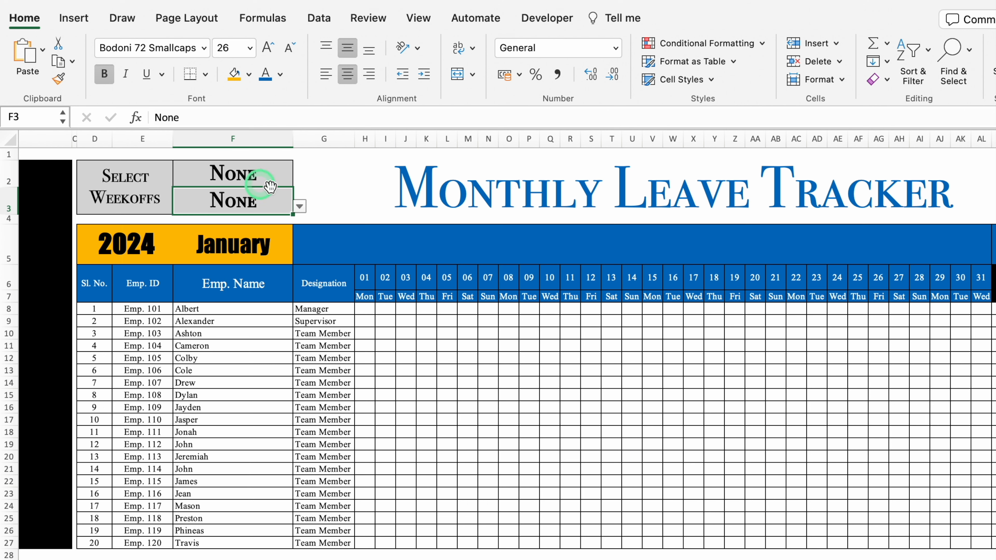
left_click(300, 206)
left_click(198, 301)
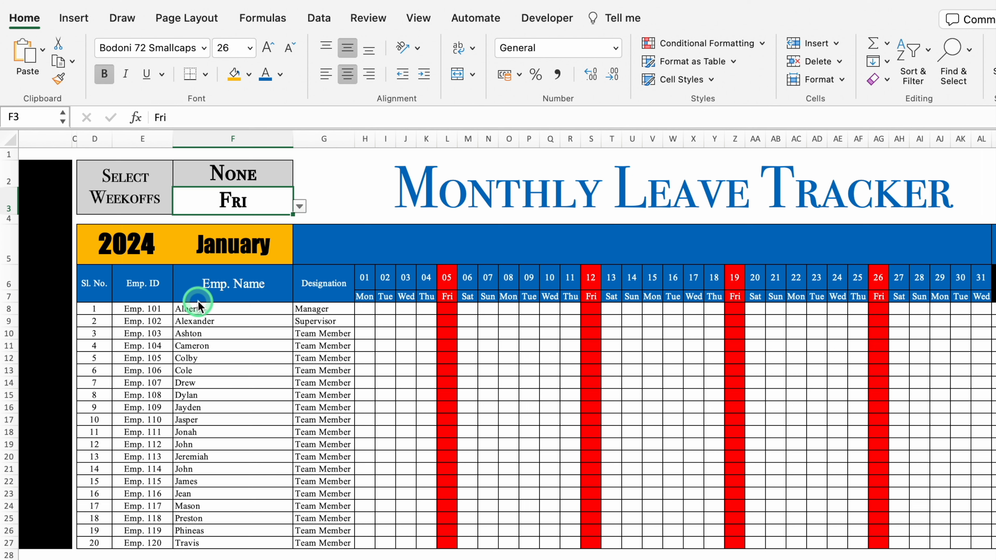
- Set the first weekoff in F2 to Sat and the second weekoff in F3 to Sun
left_click(290, 178)
left_click(300, 179)
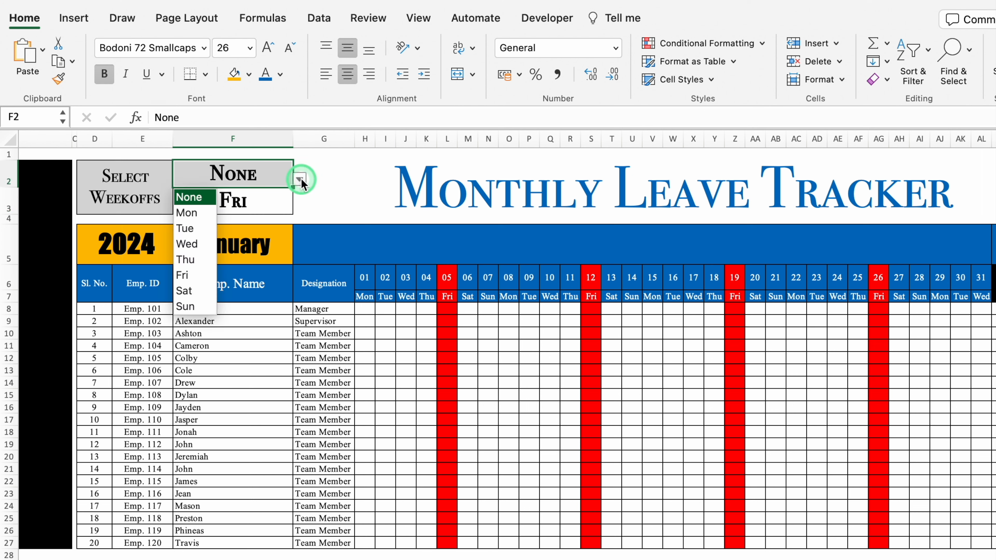
left_click(192, 290)
left_click(292, 205)
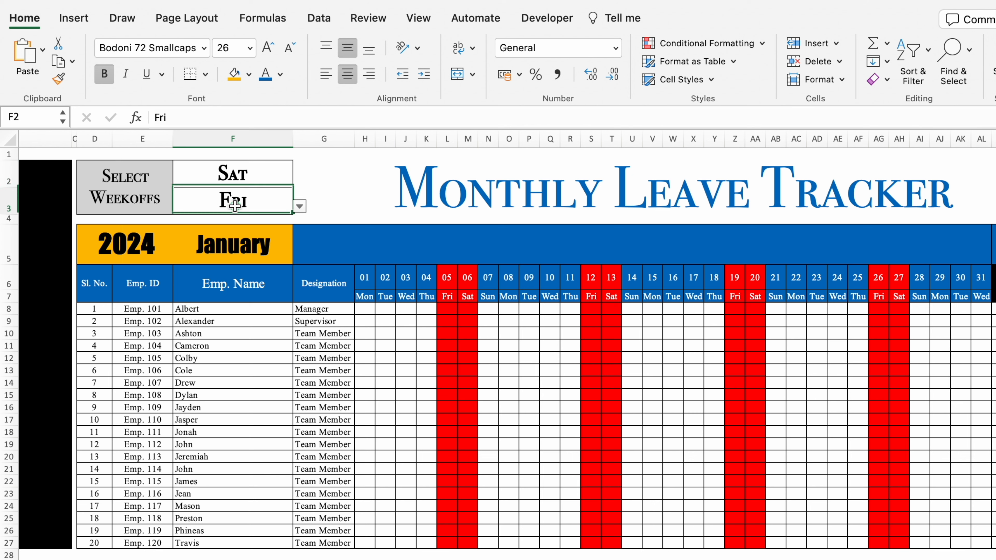
left_click(299, 206)
left_click(203, 326)
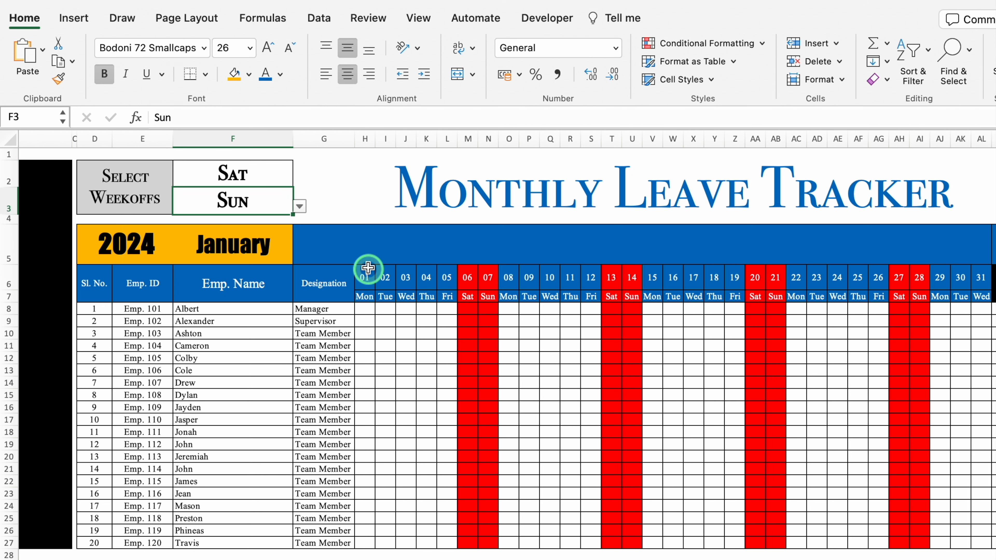
- Make row 5 above the date headers taller and shrink the empty row 4
left_click(365, 255)
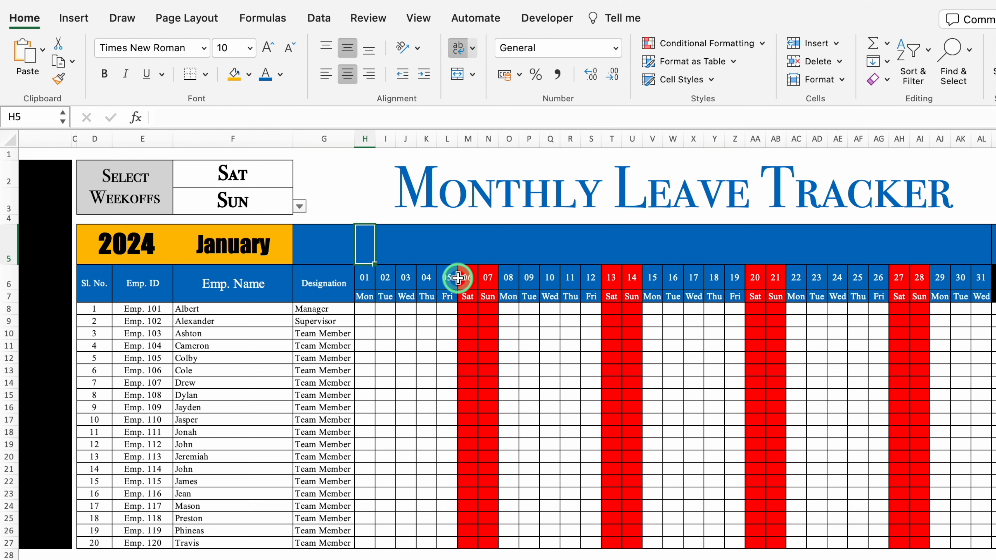
left_click_drag(6, 262, 7, 286)
left_click_drag(6, 225, 7, 218)
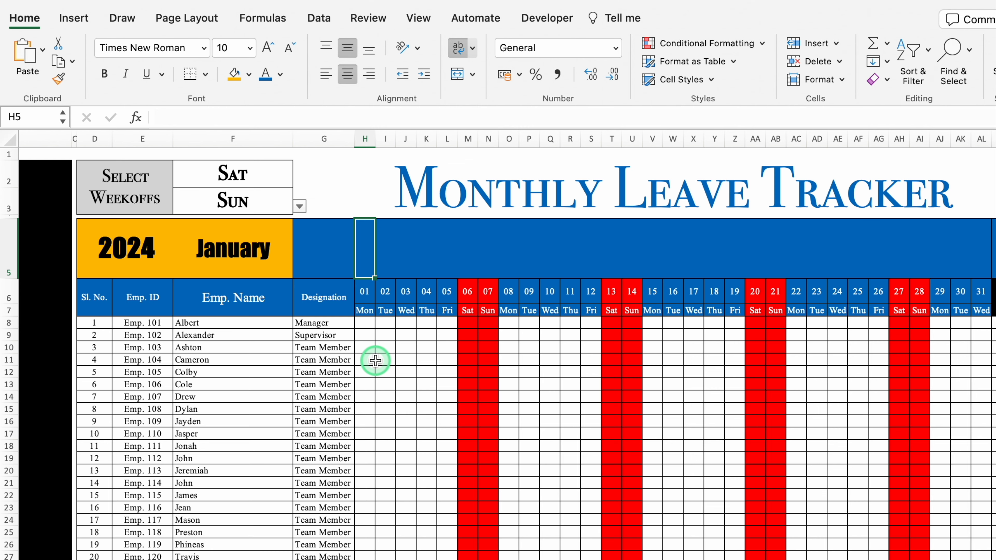
- Start a VLOOKUP formula in H5 with the date in H6 as the lookup value
type("=vl")
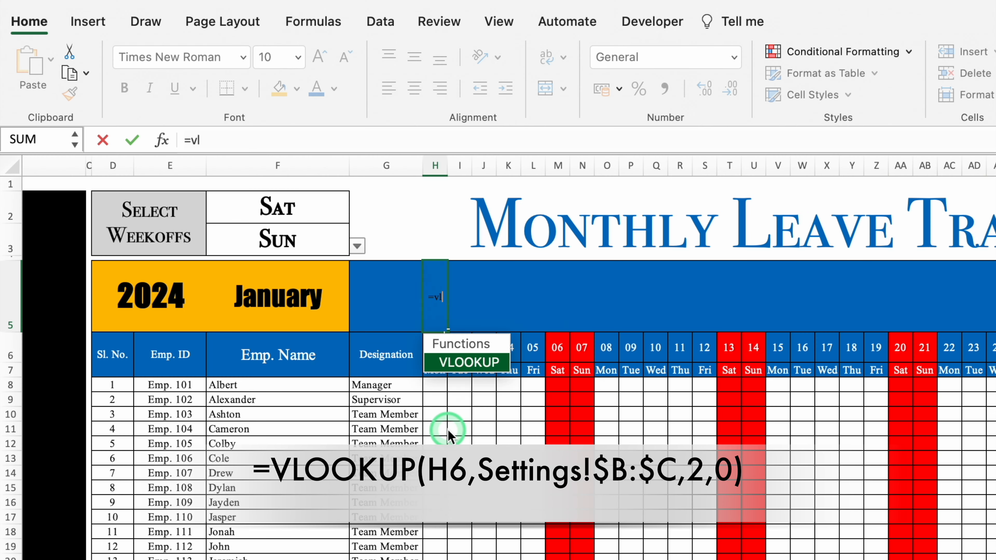
type("o")
double_click(465, 364)
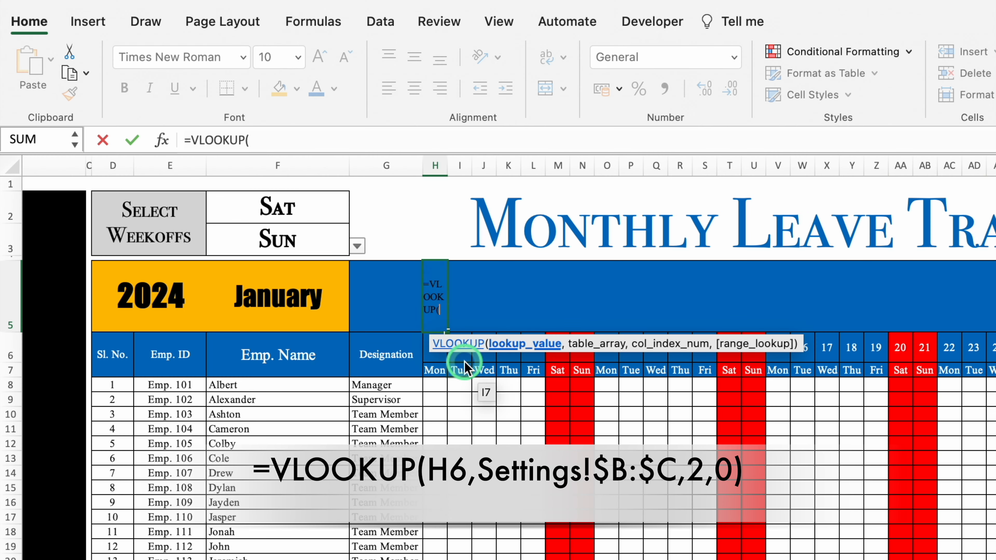
left_click(441, 355)
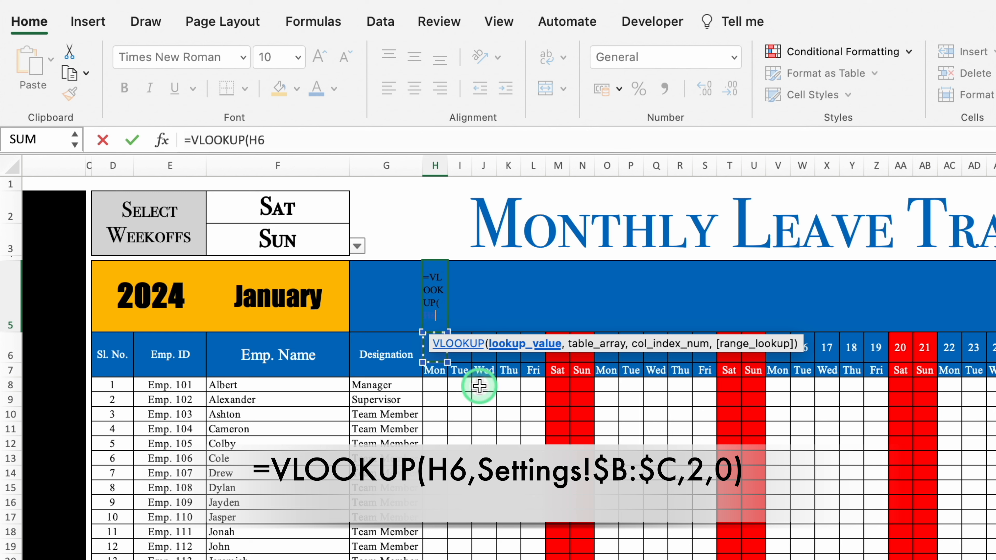
type(",")
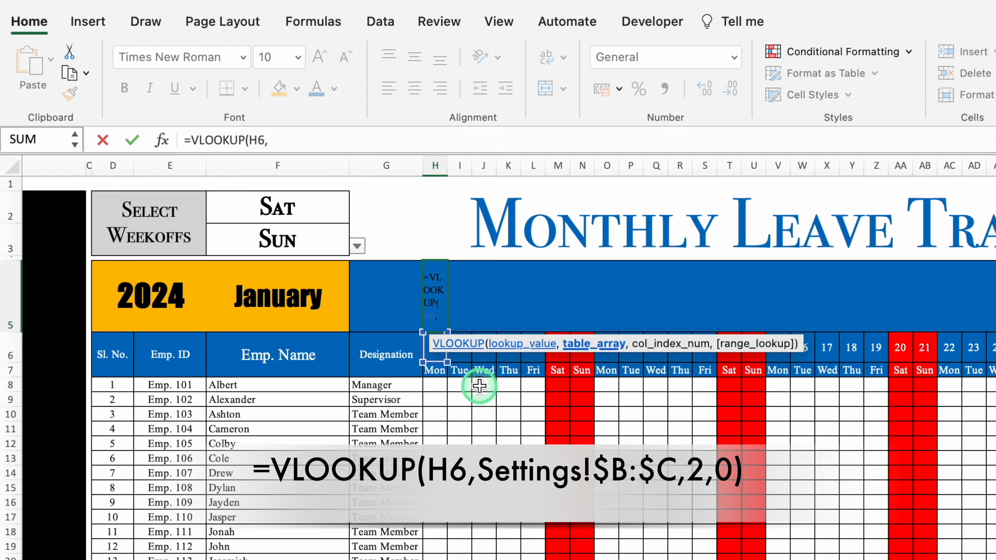
- Complete the VLOOKUP with the holiday list columns Settings!$B:$C as the absolute table array, column index 2 and exact match 0
key("ctrl+Page_Down")
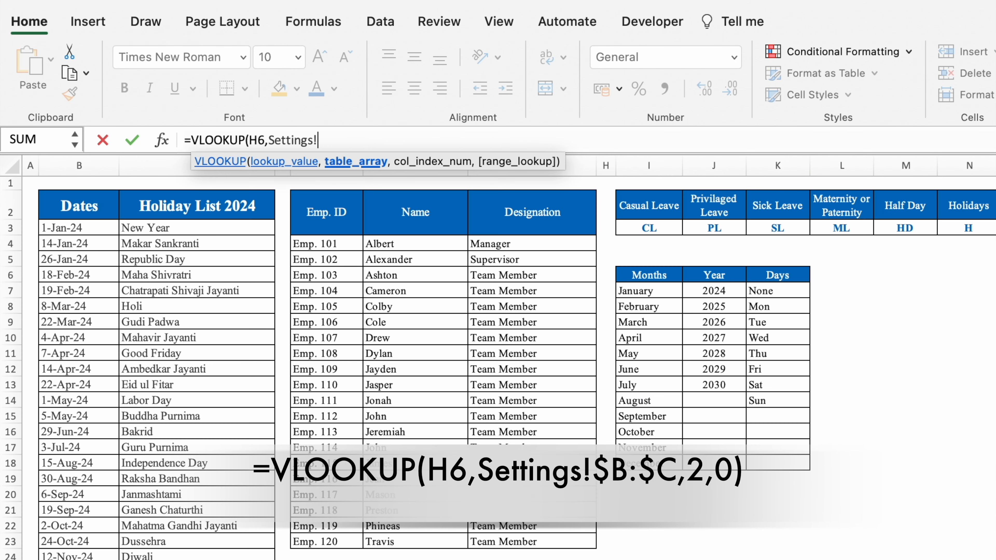
left_click(129, 255)
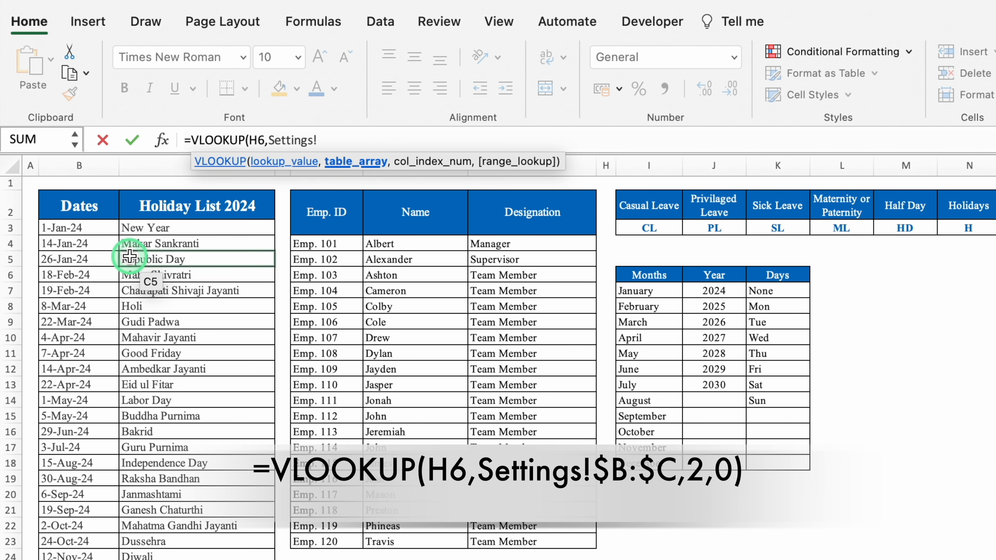
left_click(89, 201)
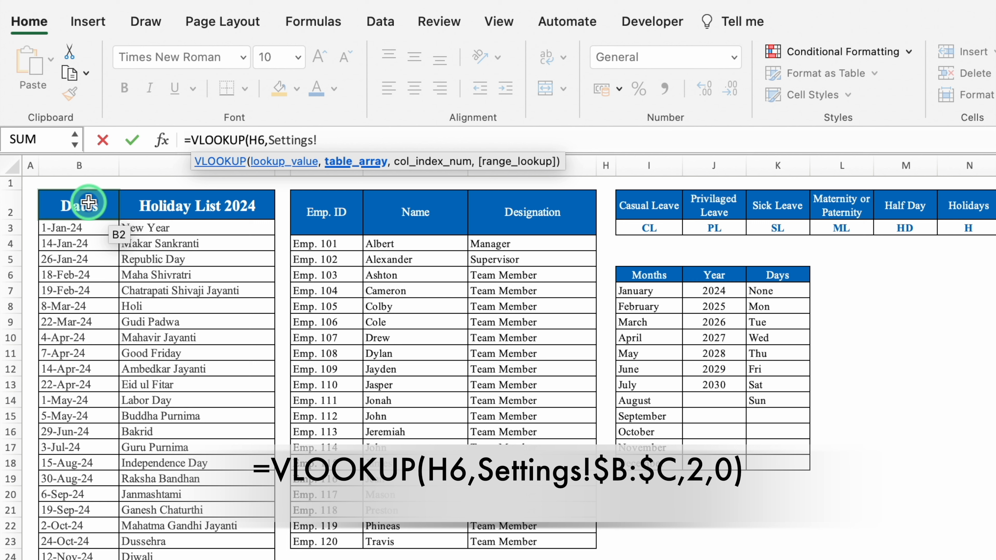
left_click(175, 207)
left_click_drag(87, 166, 173, 170)
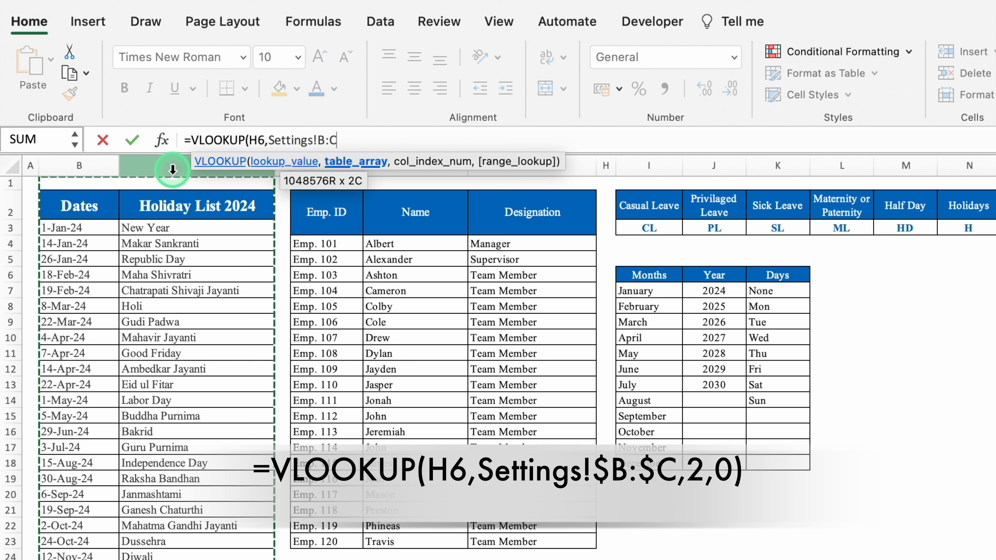
key("F4")
type(",")
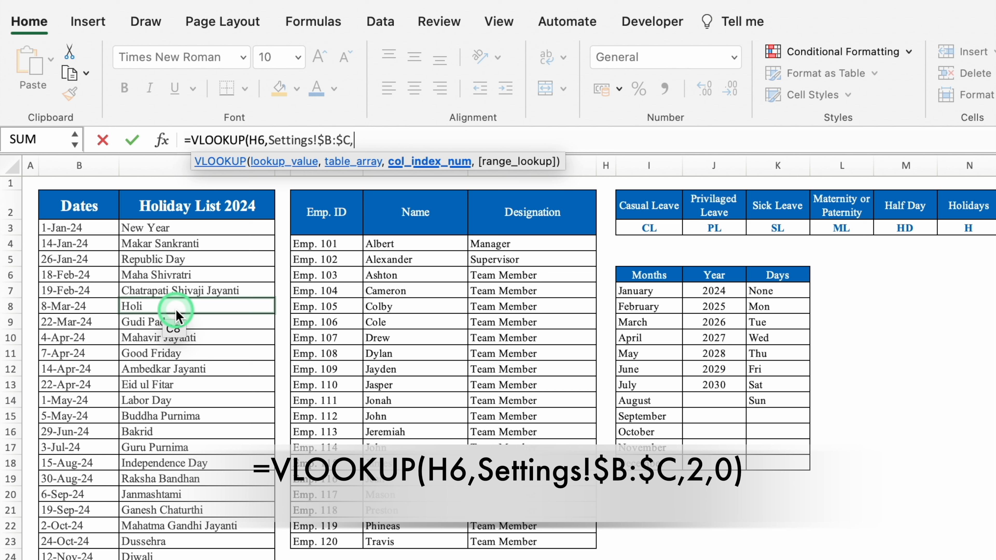
type(",")
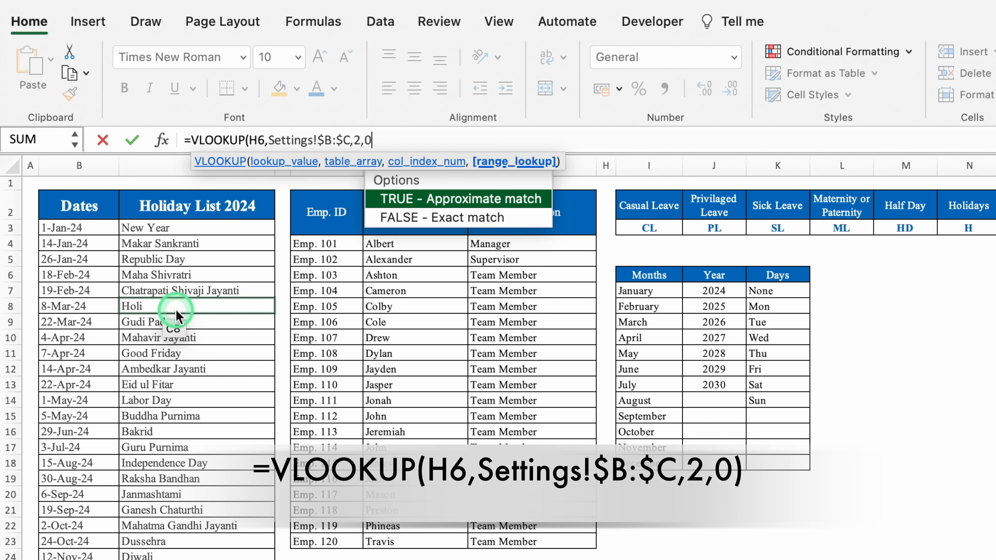
type("0)")
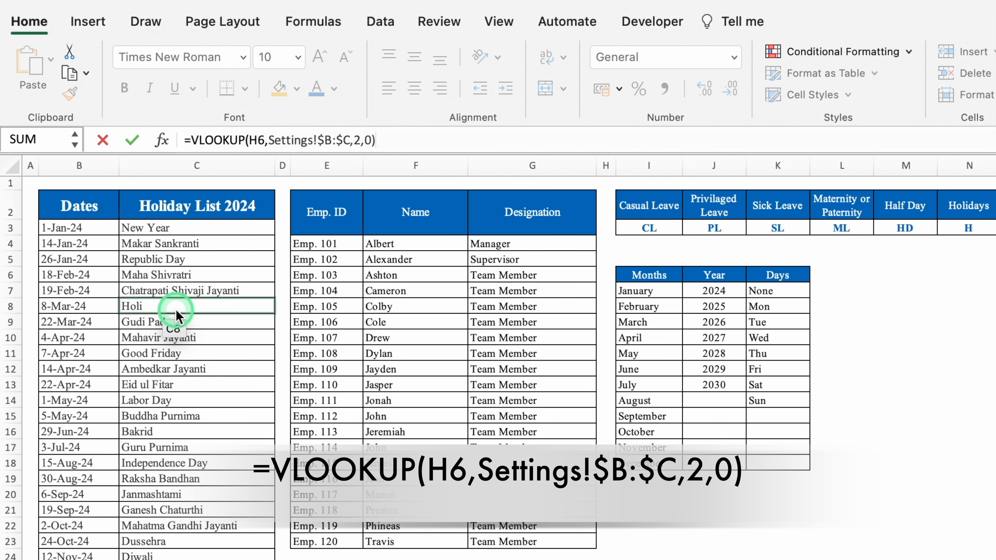
key("Return")
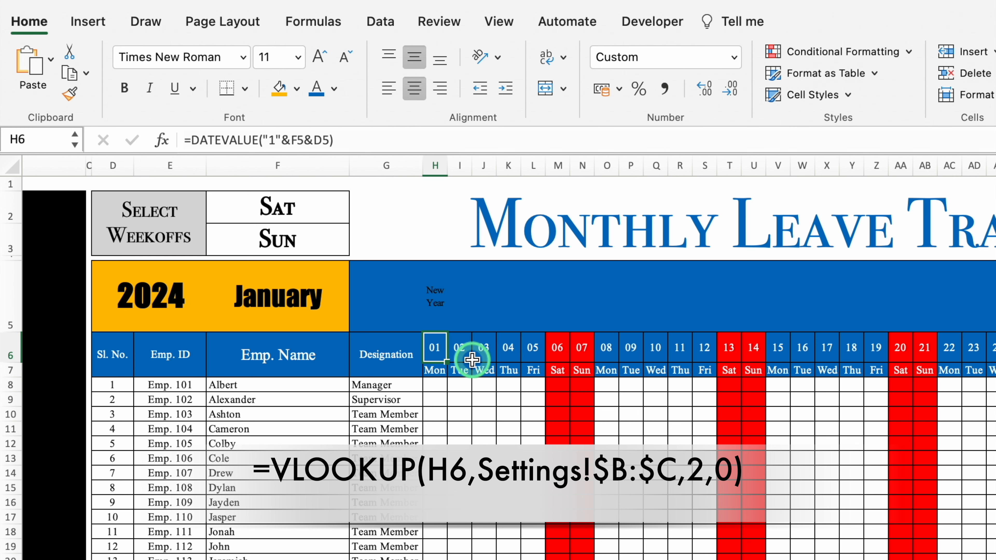
- Set the font colour of the holiday row H5:AL5 to white
left_click(435, 310)
left_click_drag(435, 310, 995, 300)
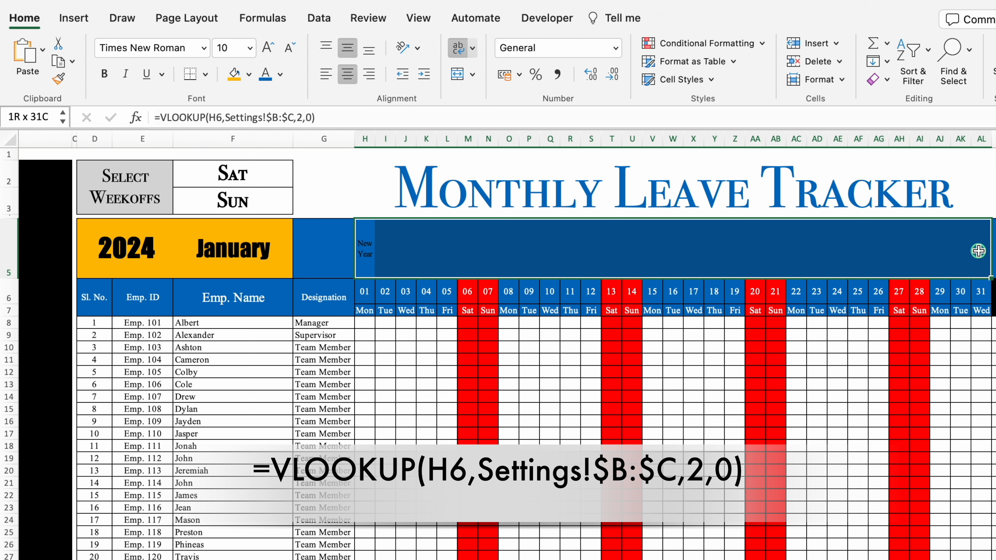
left_click(280, 74)
left_click(271, 140)
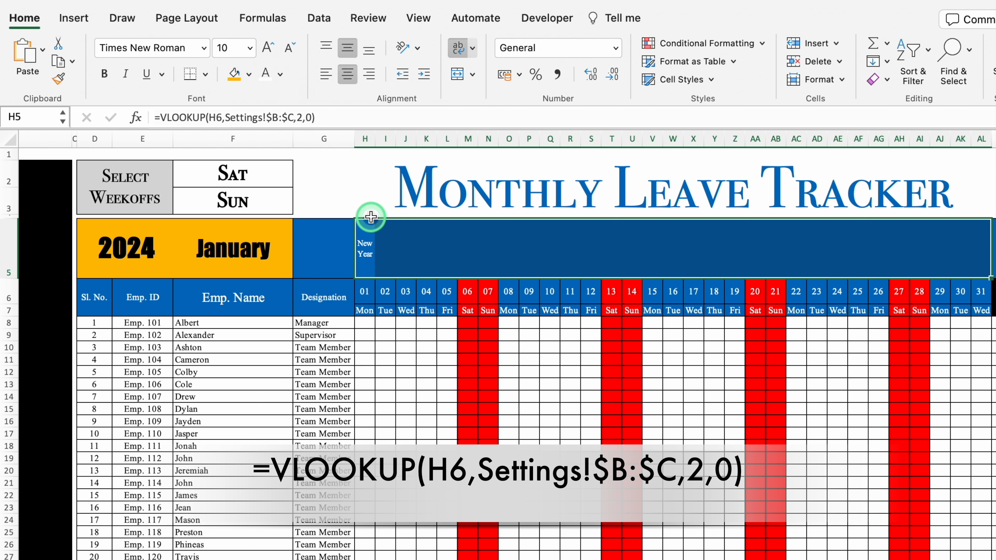
- Rotate the text in H5:AL5 upwards and apply text wrapping to it
left_click(418, 49)
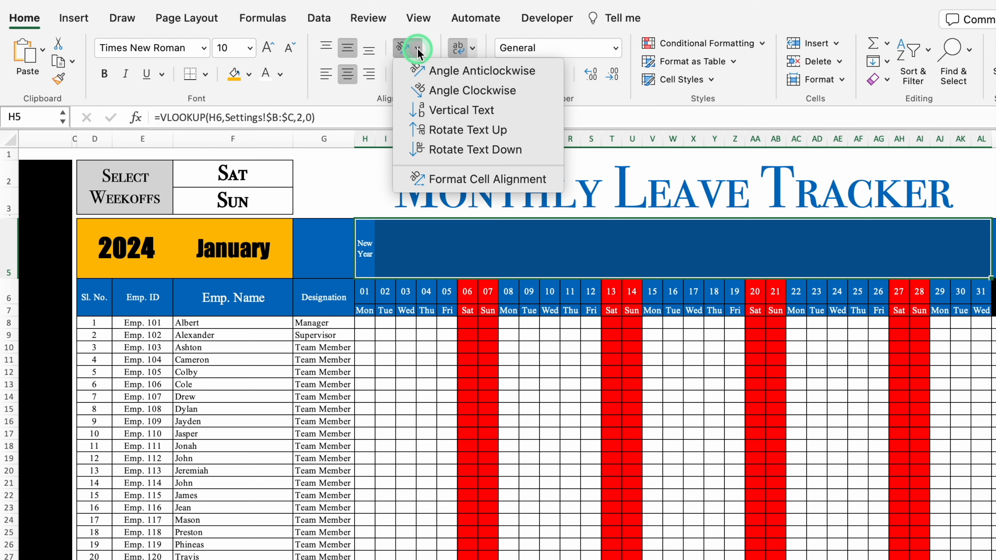
left_click(498, 131)
left_click(472, 48)
left_click(500, 73)
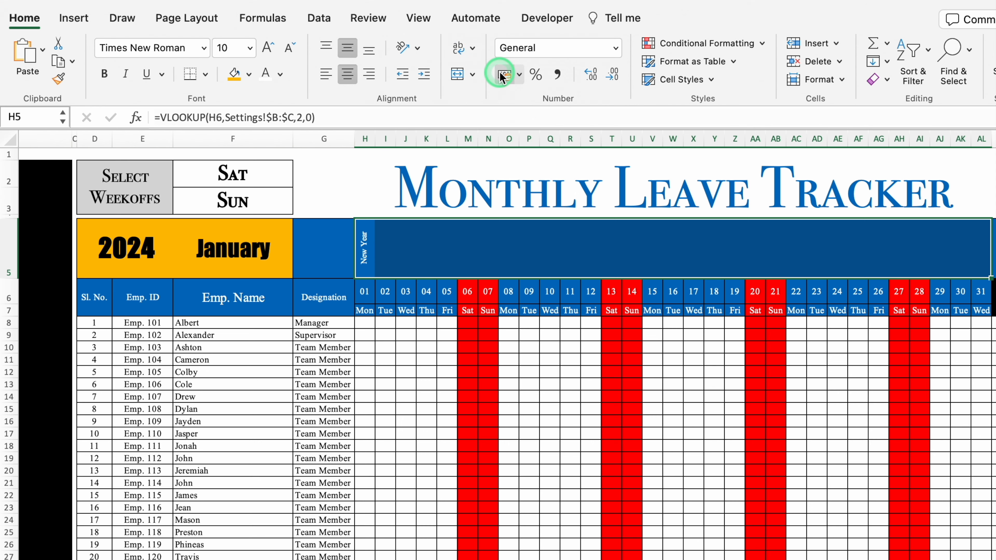
- Wrap the H5 lookup in IFERROR with an empty string fallback: =IFERROR(VLOOKUP(H6,Settings!$B:$C,2,0),"")
left_click(363, 250)
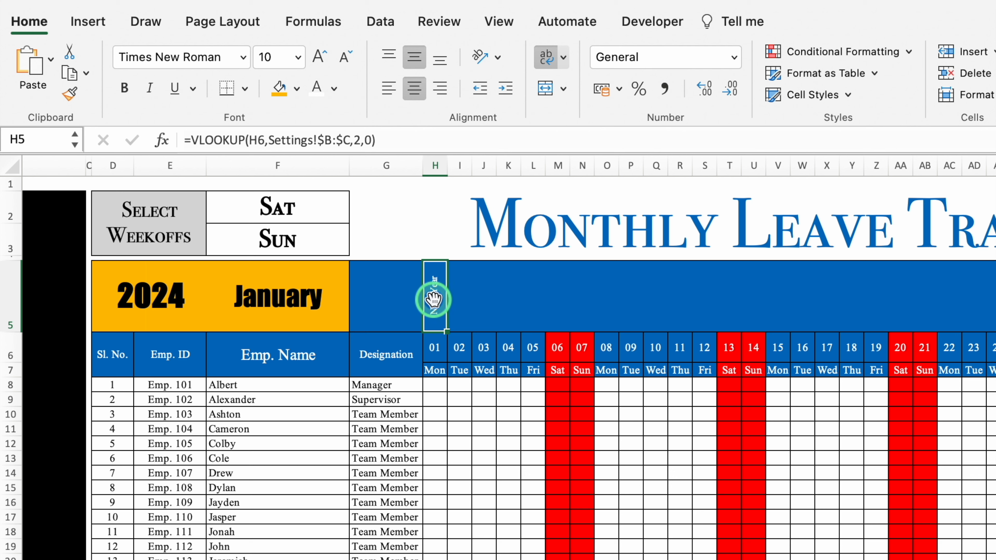
left_click(191, 140)
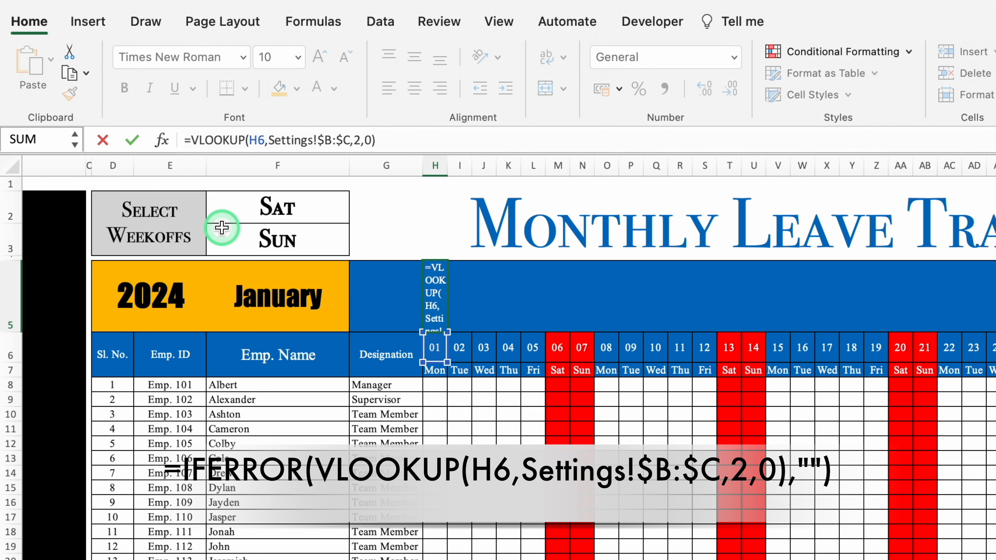
type("IFE")
double_click(222, 180)
left_click(451, 139)
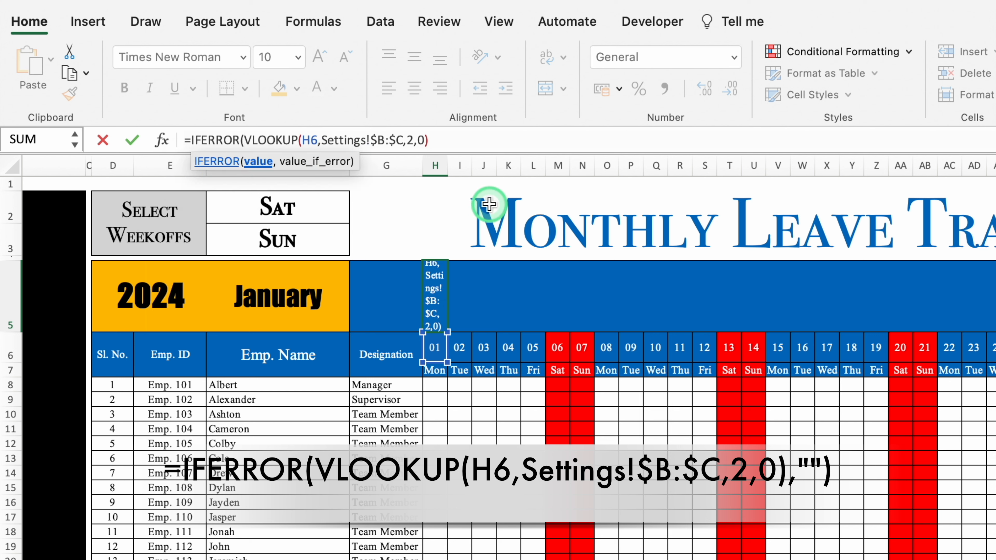
type(",\"\"")
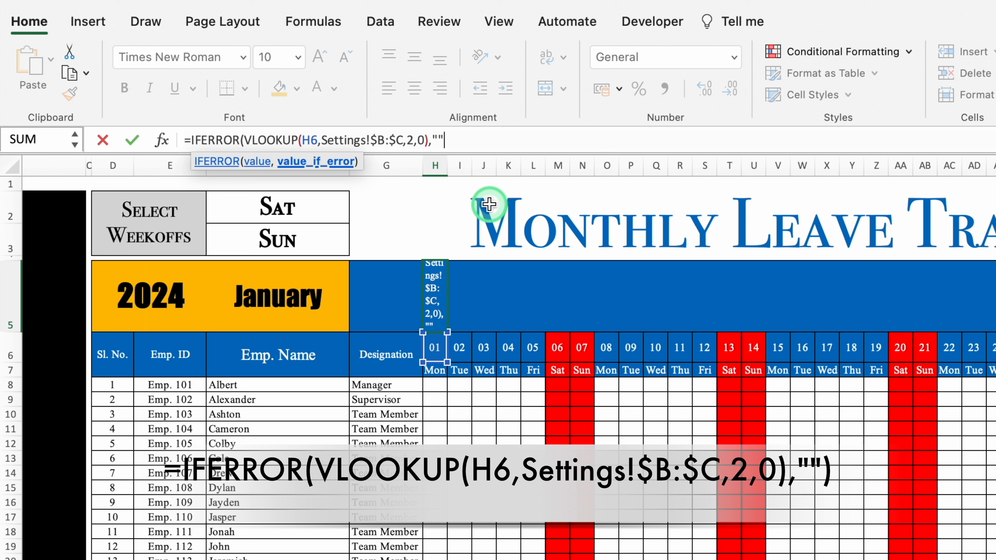
type(")")
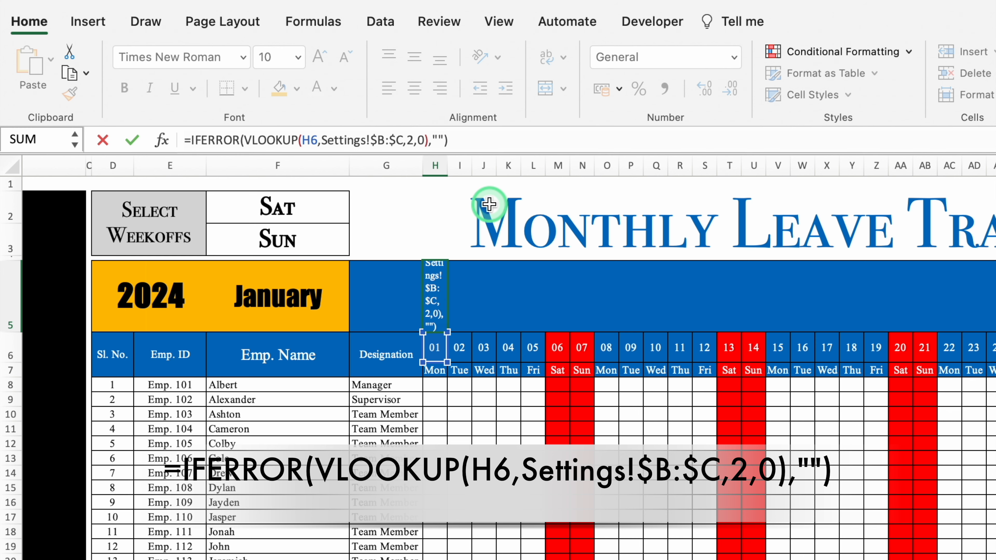
key("Return")
- Fill the holiday lookup formula from H5 across to AL5
left_click(435, 310)
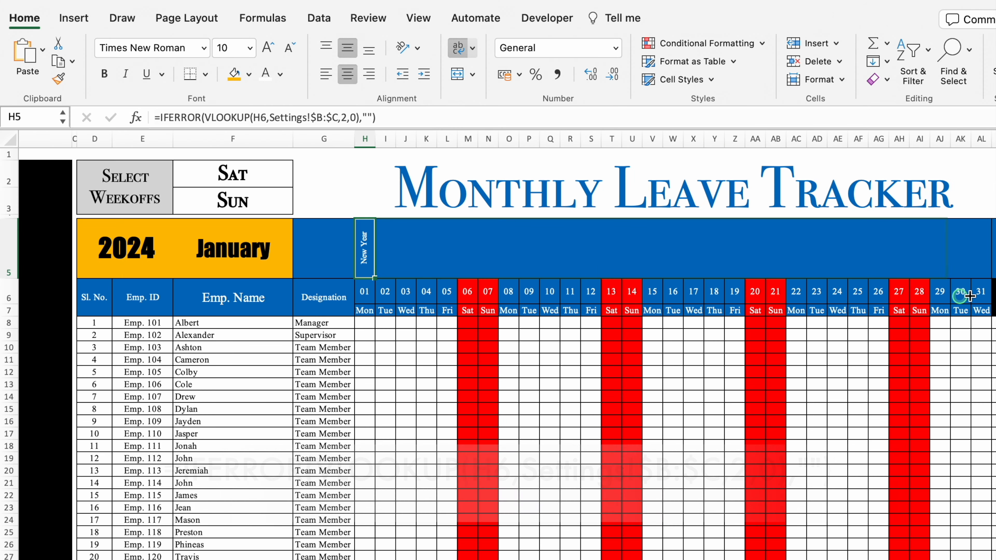
left_click_drag(969, 296, 993, 300)
left_click(390, 335)
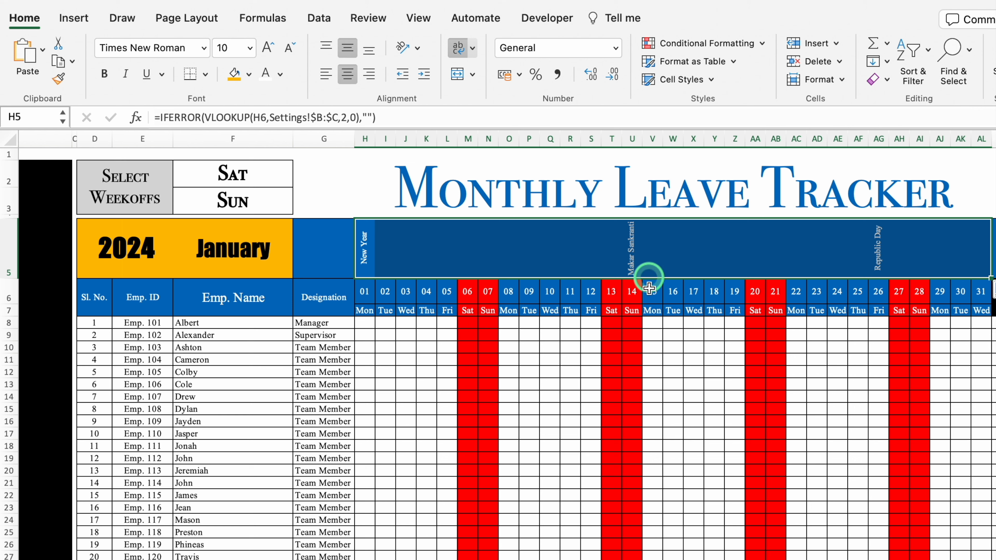
- Start a Classic conditional formatting rule on the date grid from H5 through column AL, using a formula to determine which cells to format
mouse_move(389, 245)
left_mouse_down()
mouse_move(372, 242)
mouse_move(603, 254)
mouse_move(969, 251)
mouse_move(976, 554)
left_mouse_up()
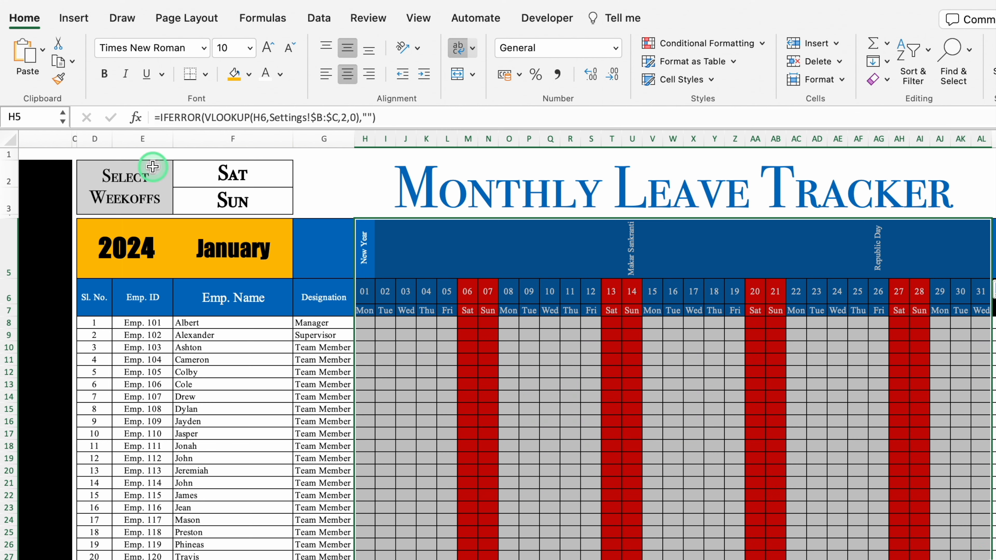
left_click(712, 53)
left_click(716, 184)
left_click(557, 138)
left_click(494, 212)
left_click(586, 183)
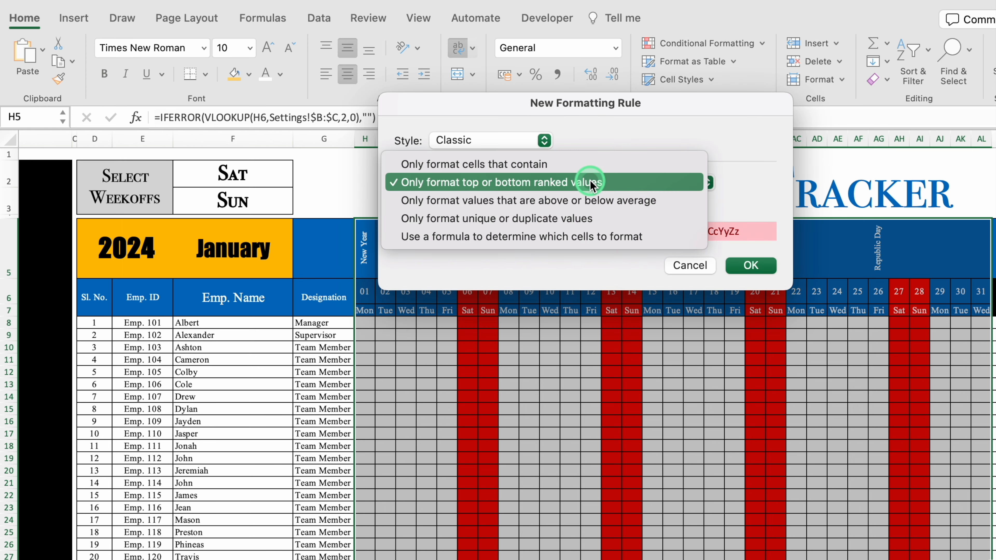
left_click(673, 238)
left_click_drag(585, 103, 647, 104)
left_click(578, 201)
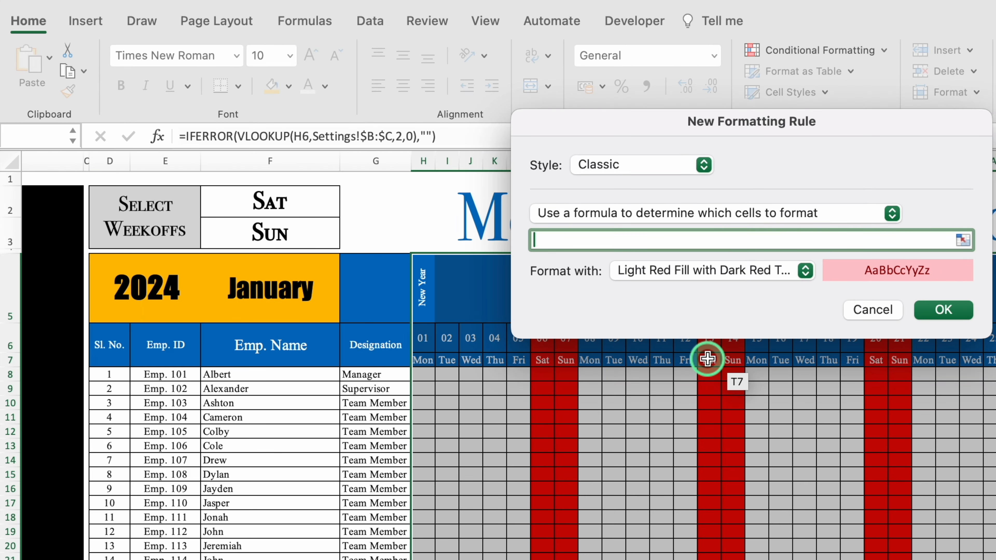
- Set the rule's formula to =H$5<>"" so that it targets columns with a holiday name in row 5
type("=")
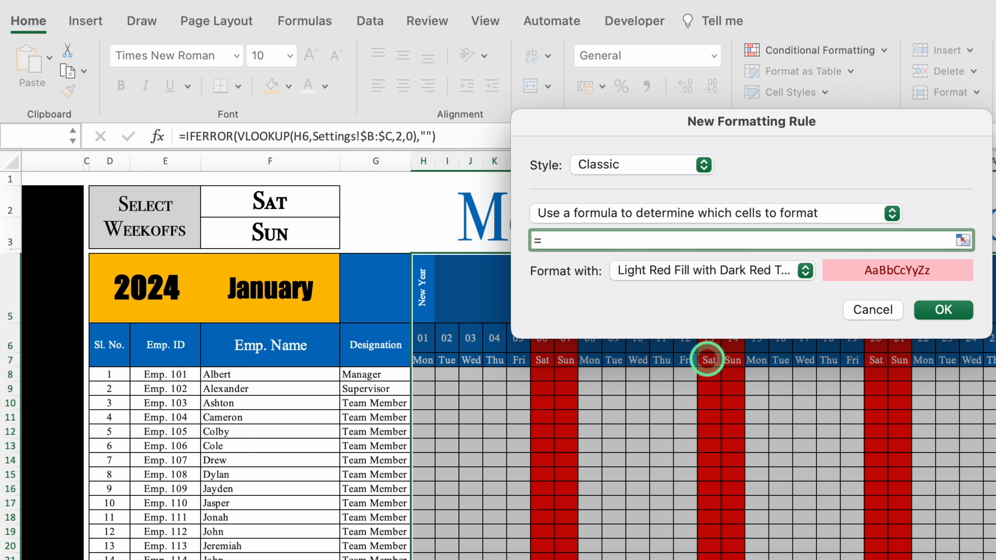
left_click(421, 298)
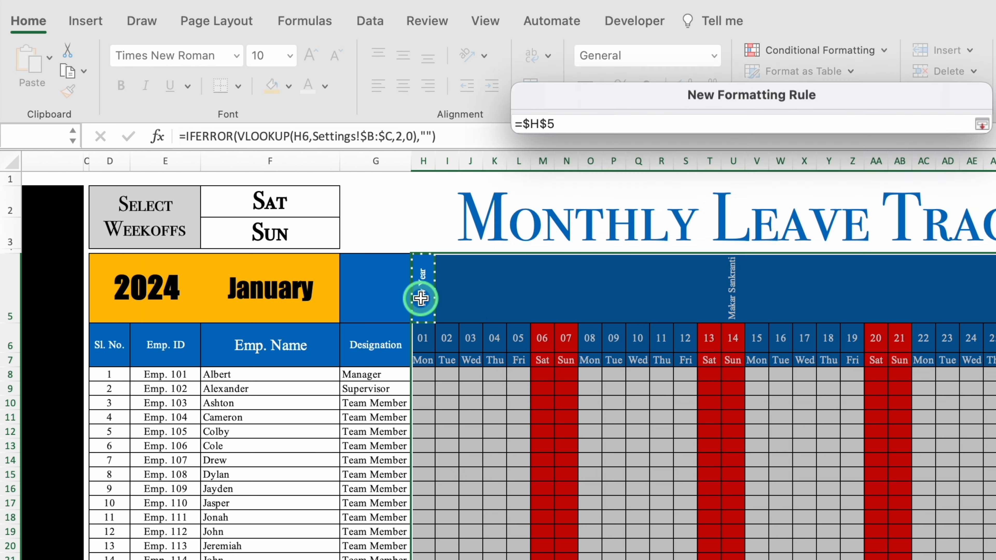
left_click(546, 239)
key("BackSpace")
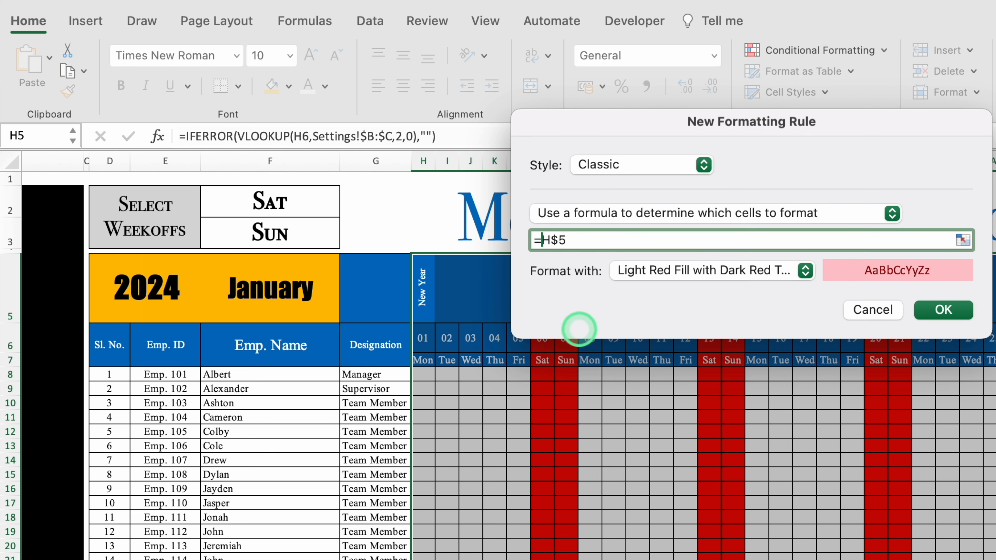
key("End")
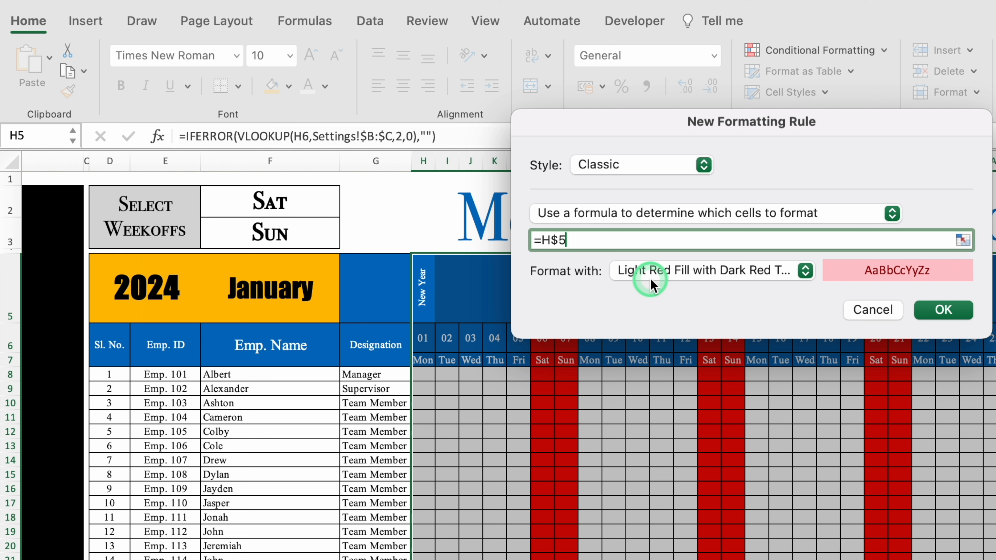
type("<>\"")
- Give the holiday rule a custom format with standard blue fill and white font, and apply it to the grid
left_click(804, 270)
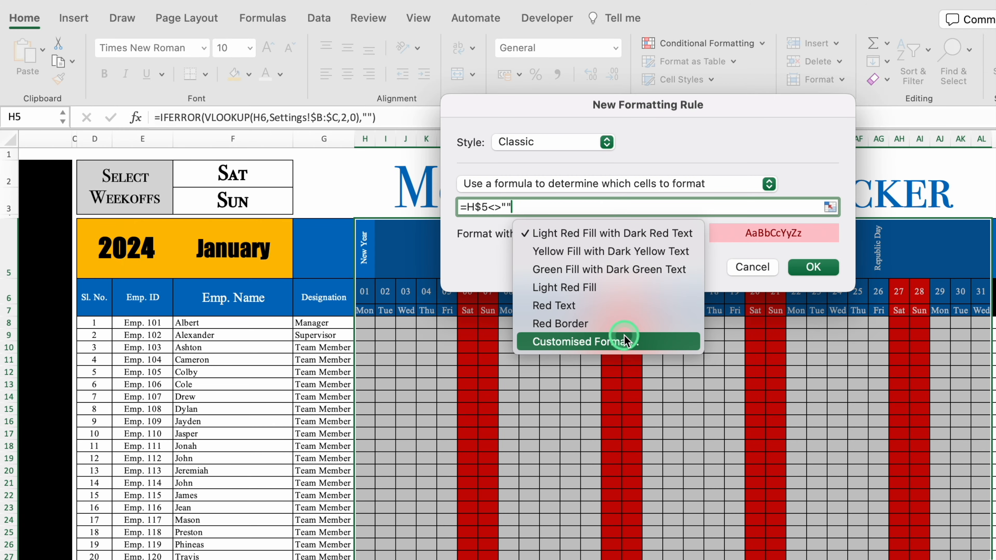
left_click(624, 341)
left_click(640, 64)
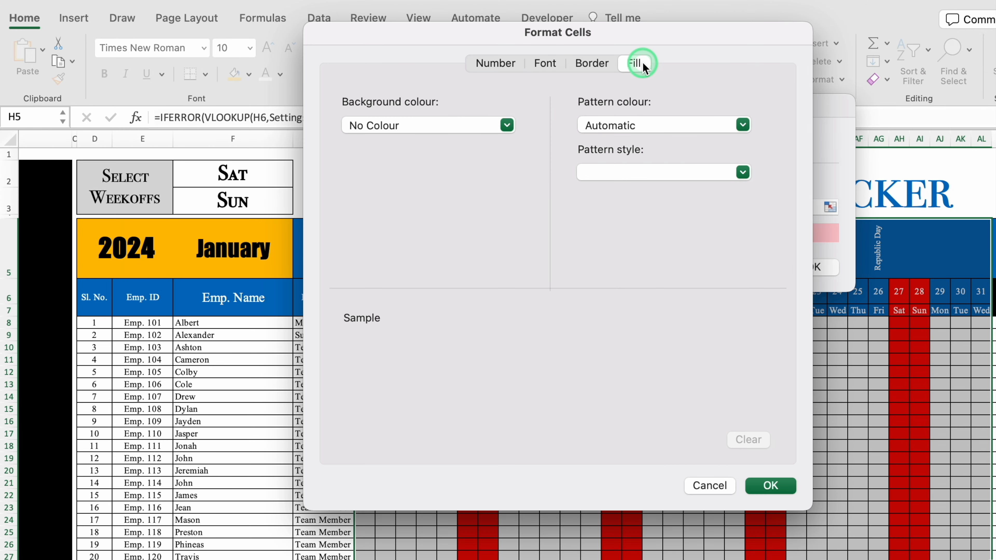
left_click(507, 125)
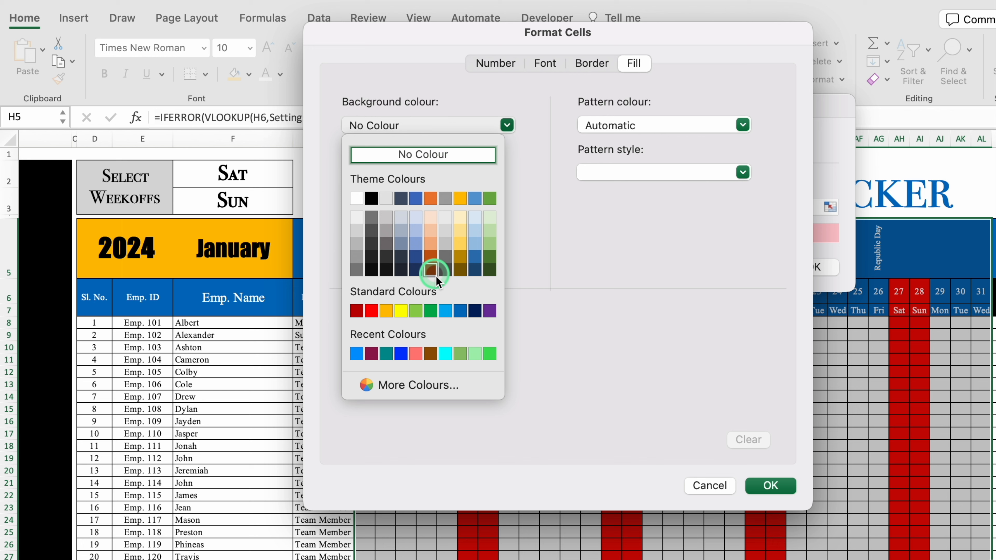
left_click(459, 312)
left_click(547, 63)
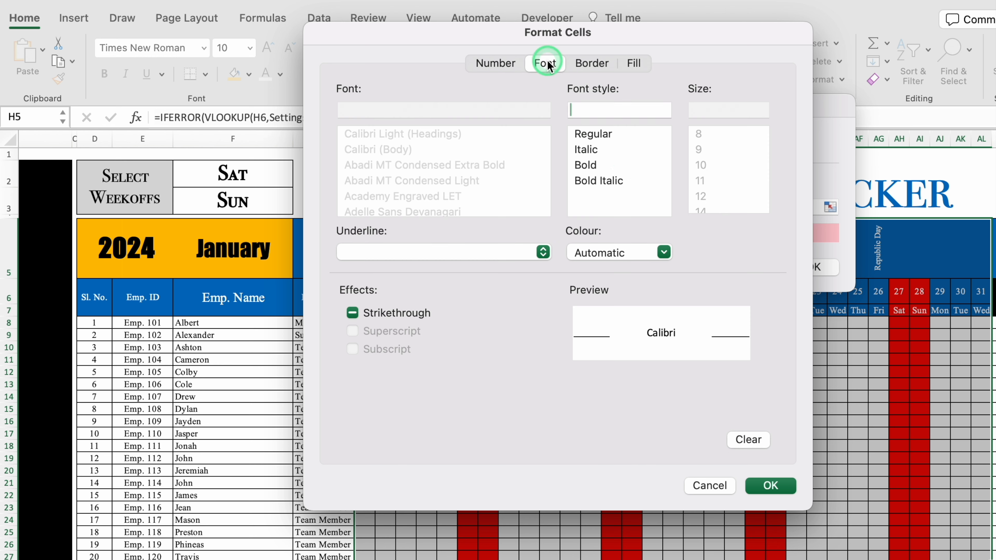
left_click(663, 251)
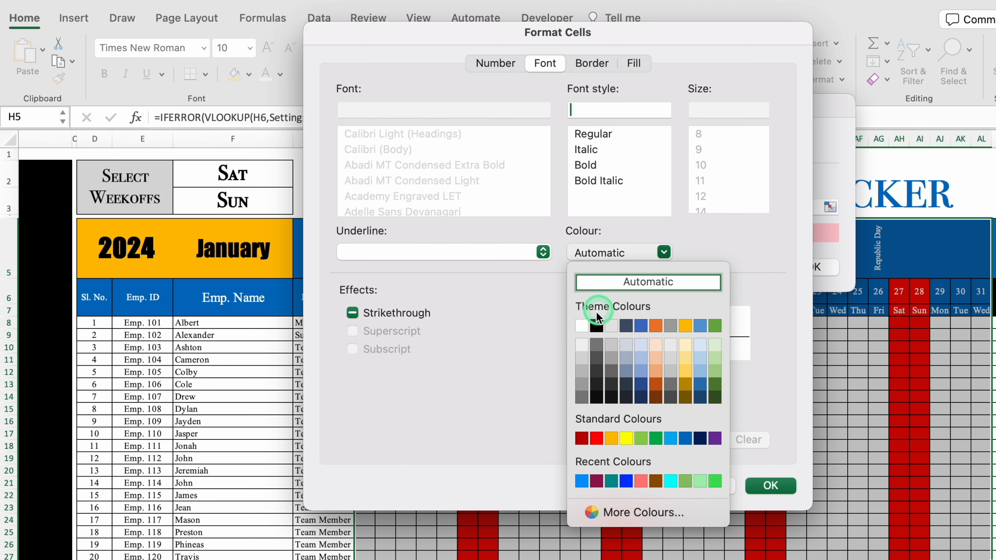
left_click(582, 325)
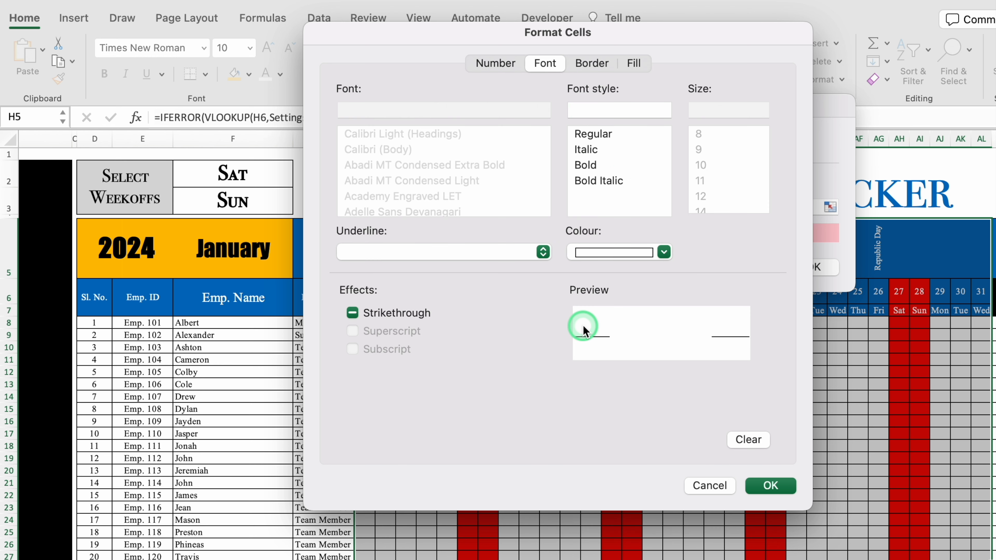
left_click(779, 493)
left_click(814, 265)
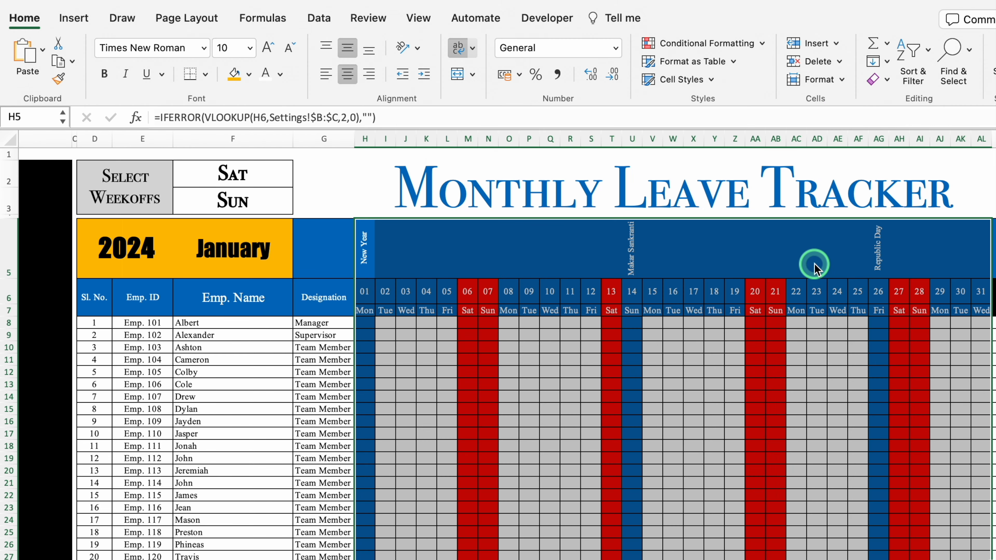
left_click(379, 377)
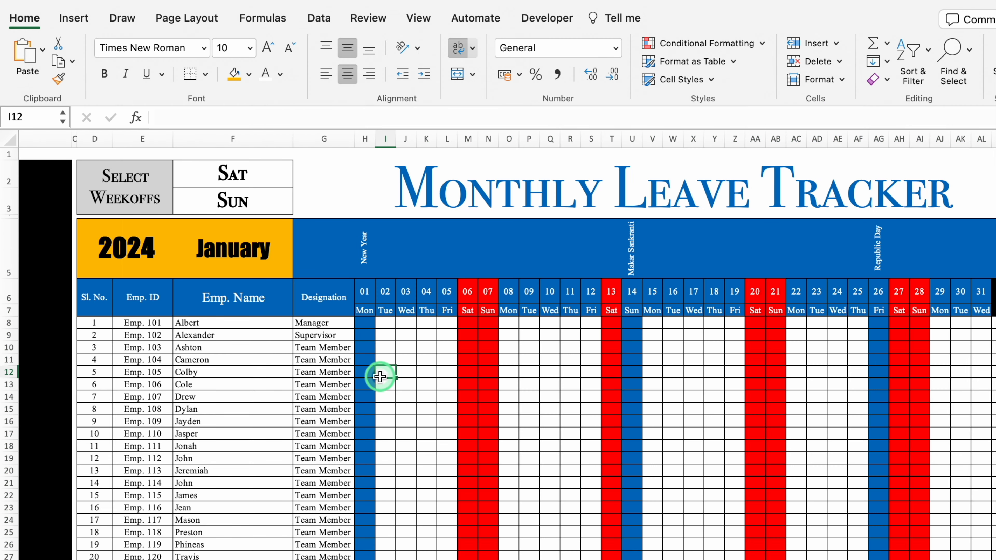
- Switch the month in F5 to February to check the holiday and weekoff highlighting
left_click(224, 247)
left_click(299, 270)
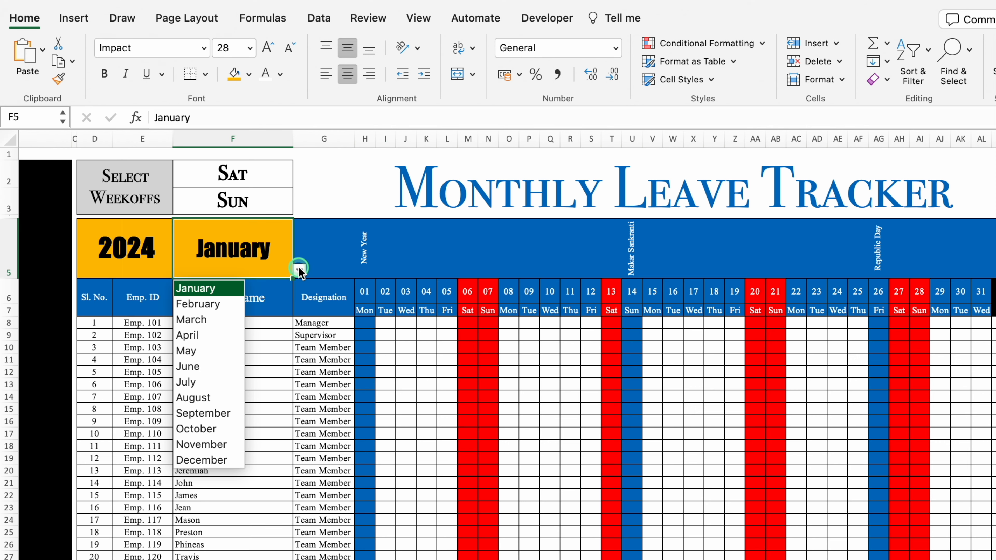
left_click(214, 305)
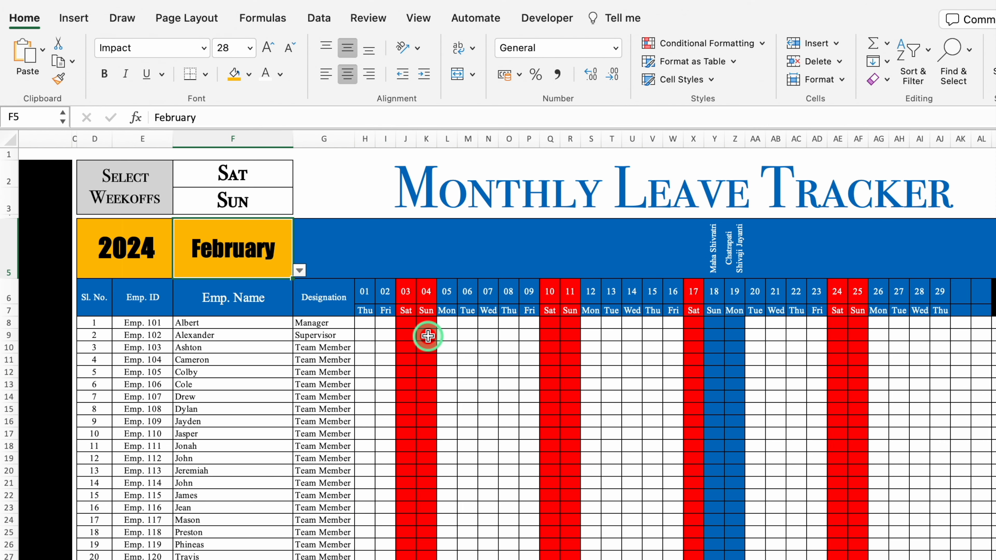
left_click(299, 270)
left_click(211, 288)
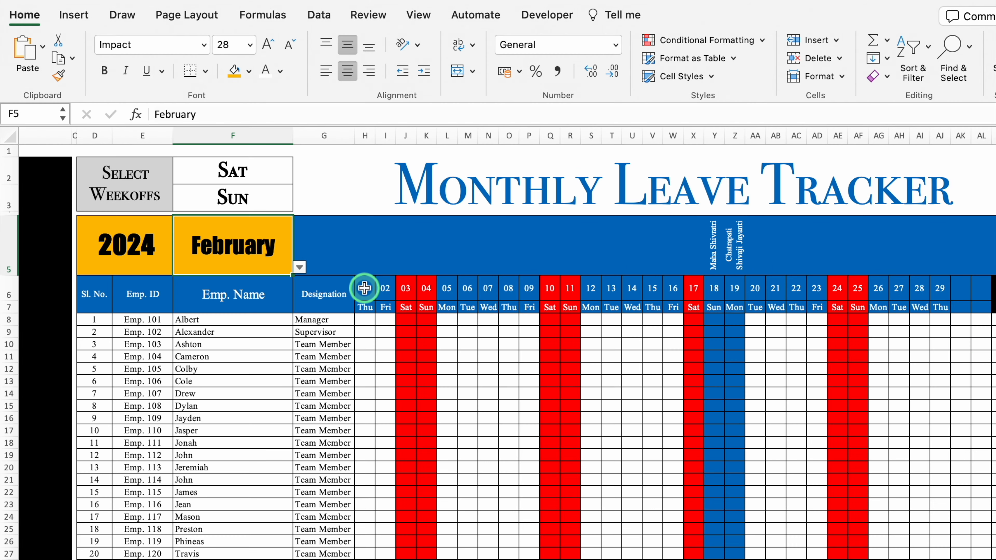
- Start a Classic conditional formatting rule on the date grid from H6 through column AL, using a formula to determine which cells to format
left_click_drag(364, 292, 982, 551)
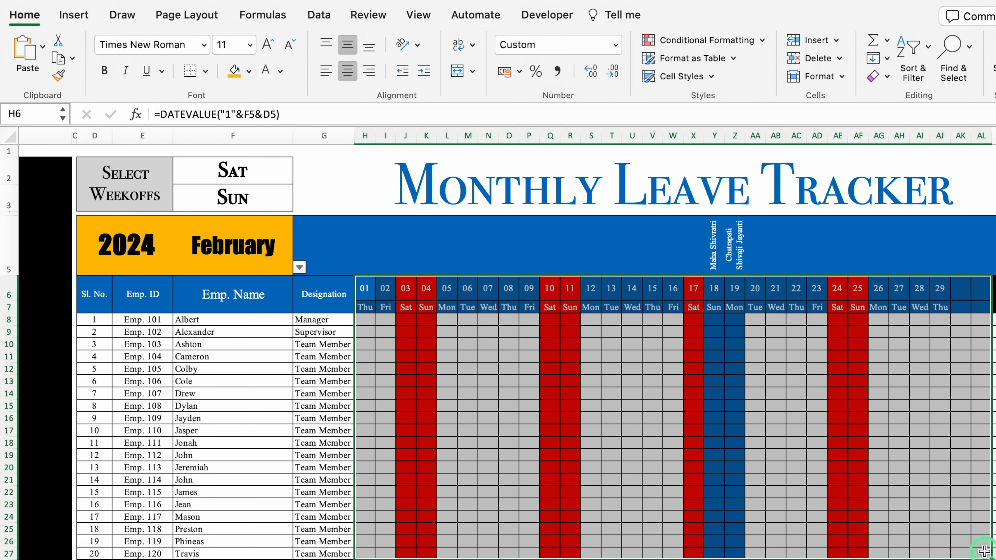
left_click(743, 40)
left_click(730, 181)
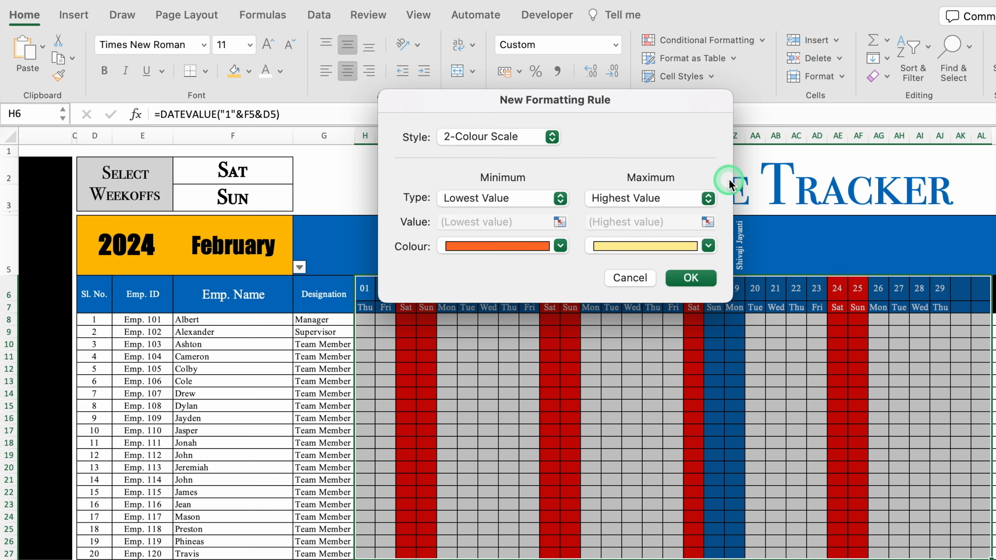
left_click_drag(551, 137, 503, 204)
left_click(589, 180)
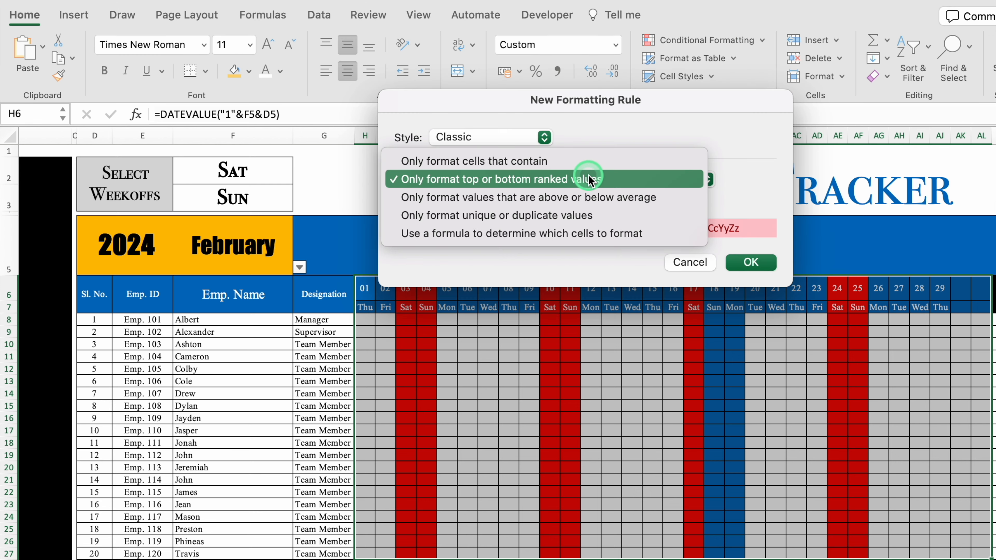
left_click_drag(589, 180, 665, 234)
left_click_drag(568, 105, 650, 106)
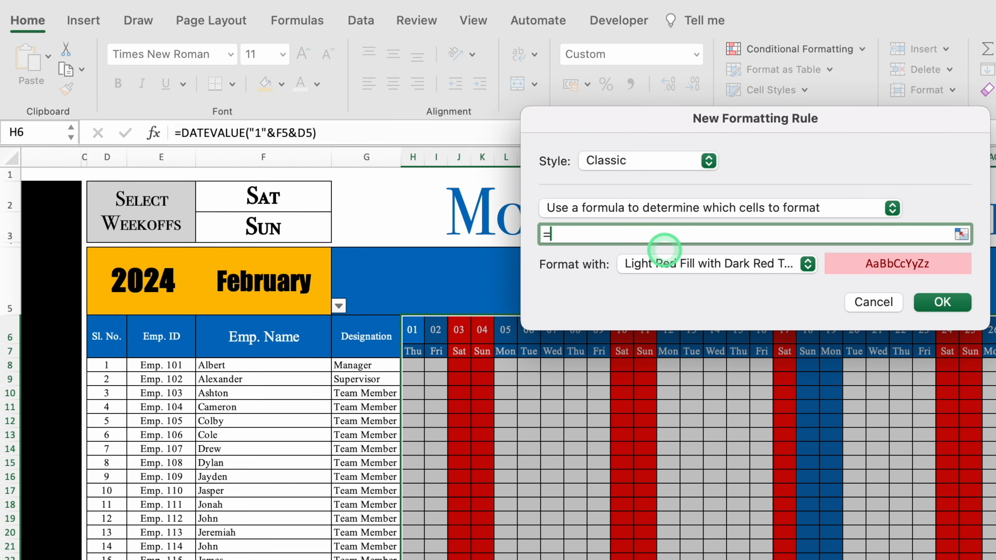
- Set the rule's formula to =H$6="" so that it targets columns without a date in row 6
left_click(413, 330)
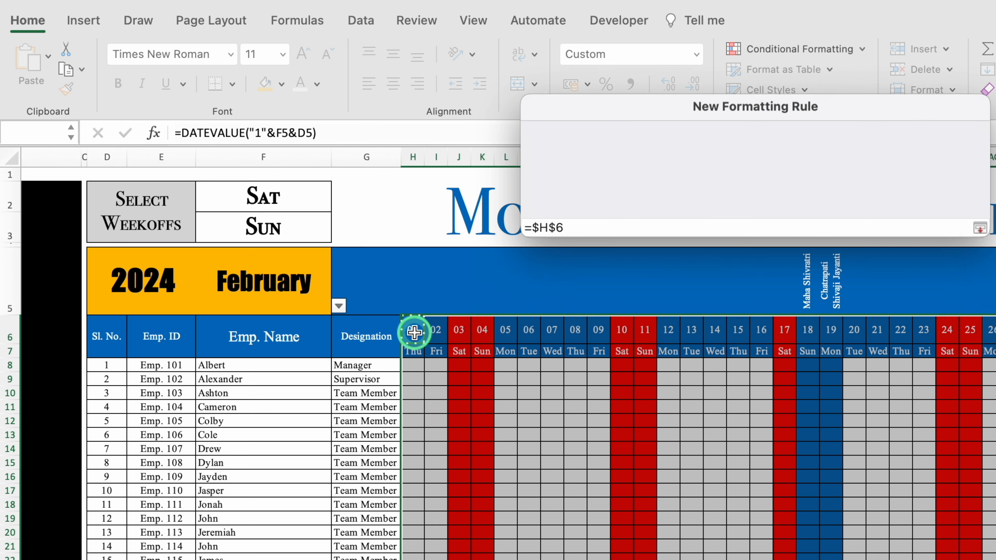
left_click(557, 235)
key("super+t")
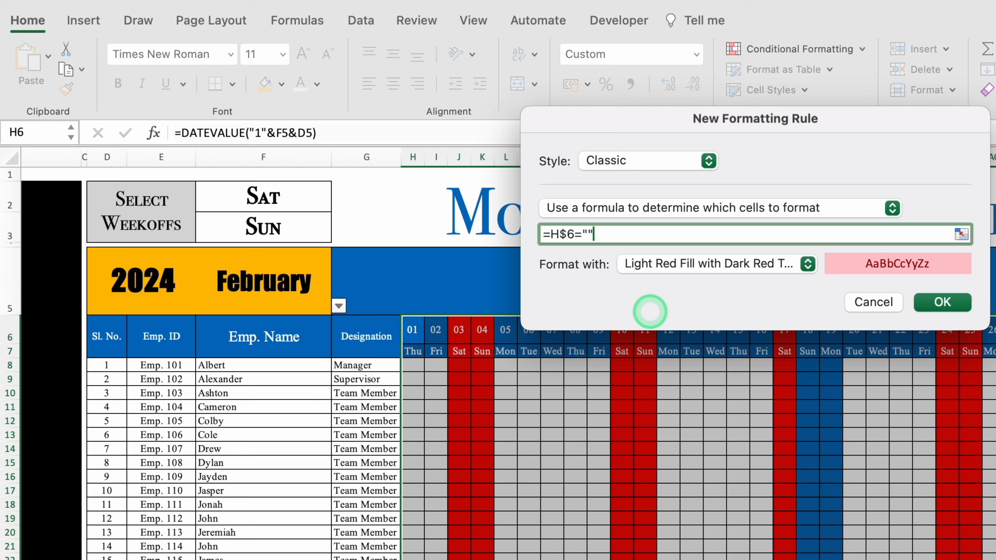
- Give the blank-date rule a custom format with standard red fill and red font, and apply it to the grid
left_click(809, 264)
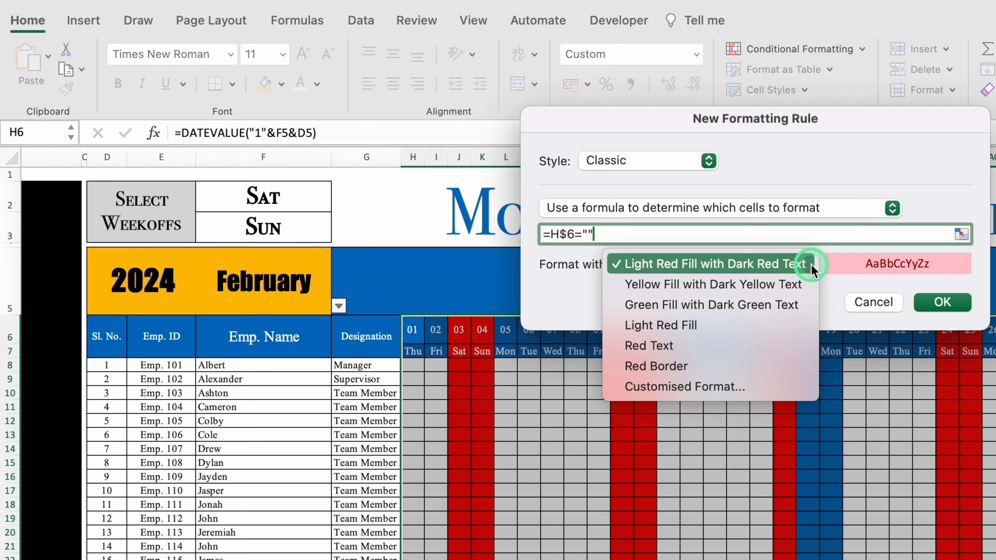
left_click(725, 385)
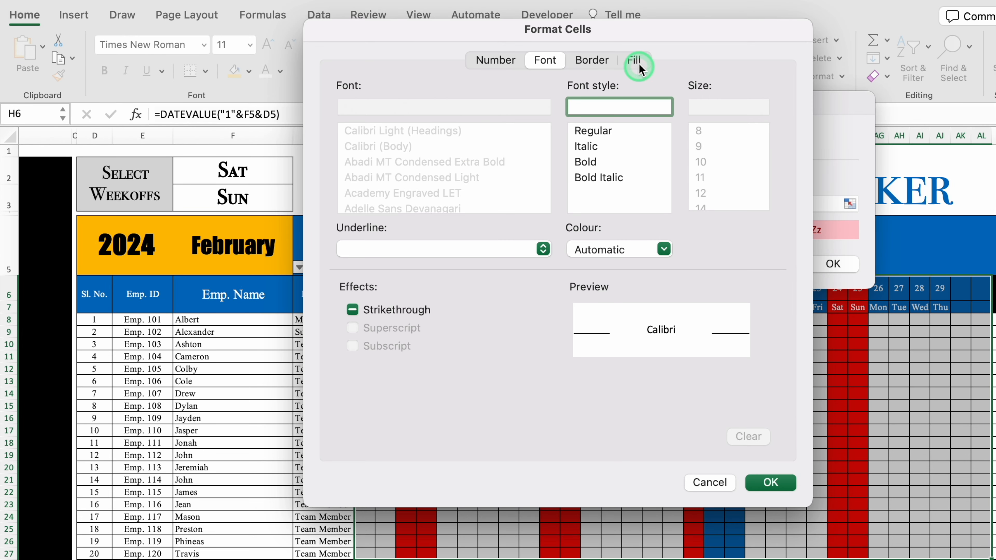
left_click(723, 71)
left_click(507, 122)
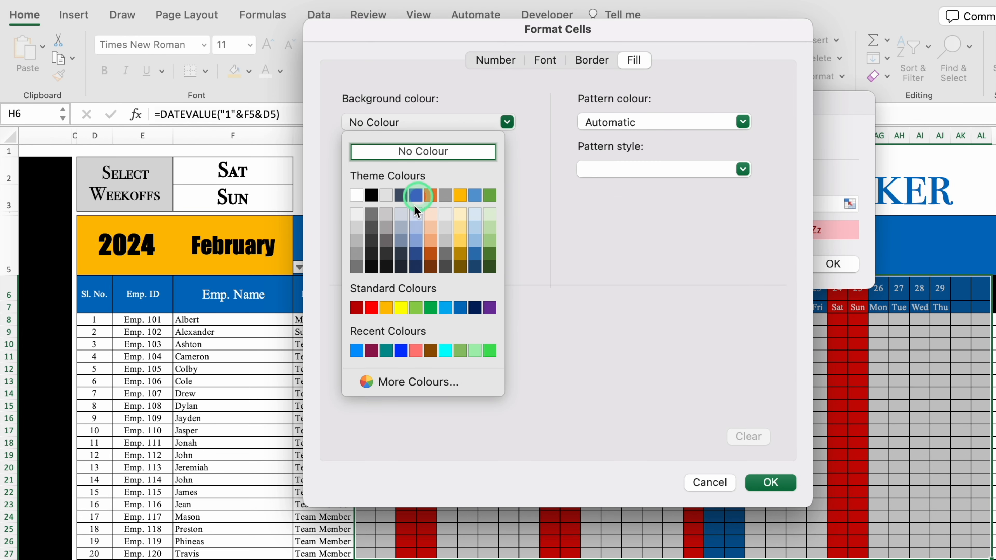
left_click(375, 306)
left_click(548, 61)
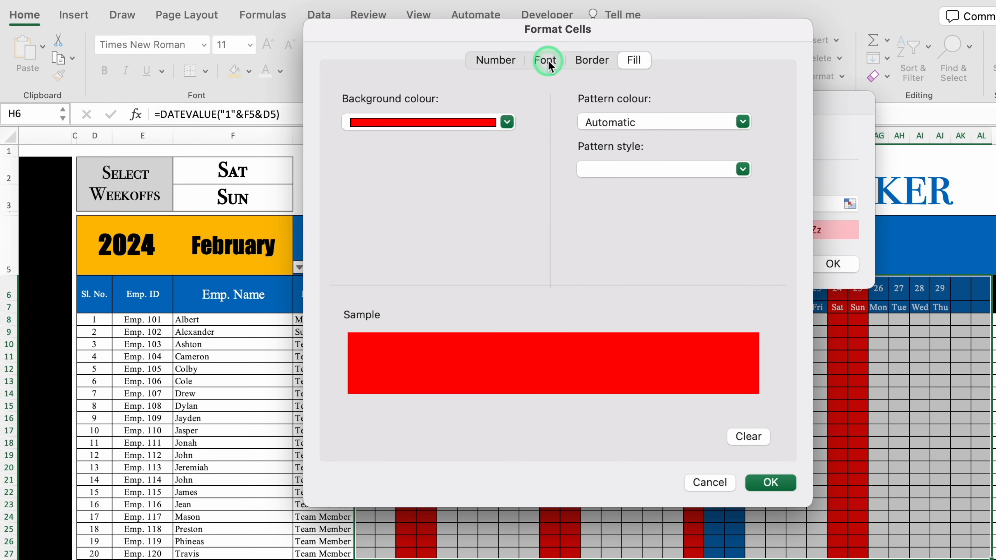
left_click(663, 248)
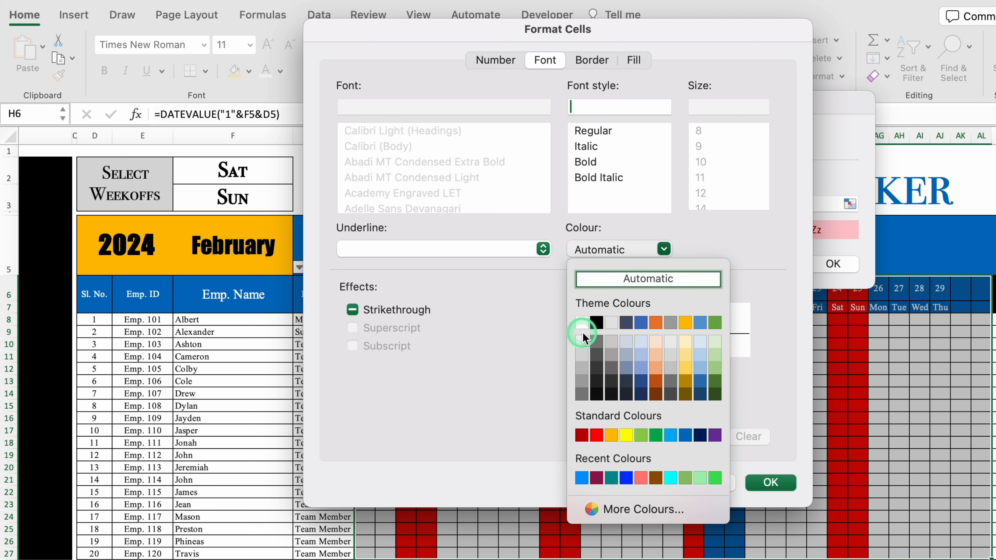
left_click(596, 435)
left_click(769, 483)
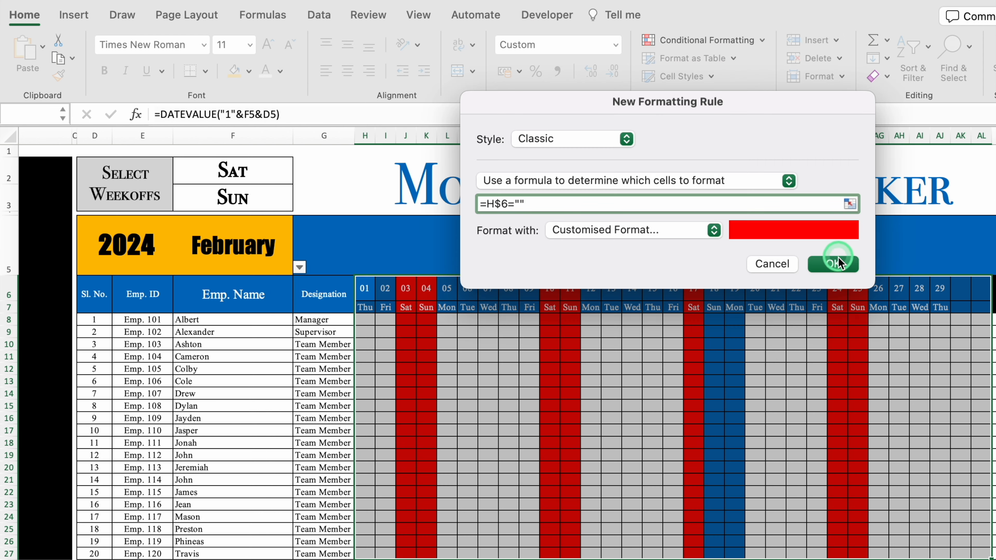
left_click(838, 263)
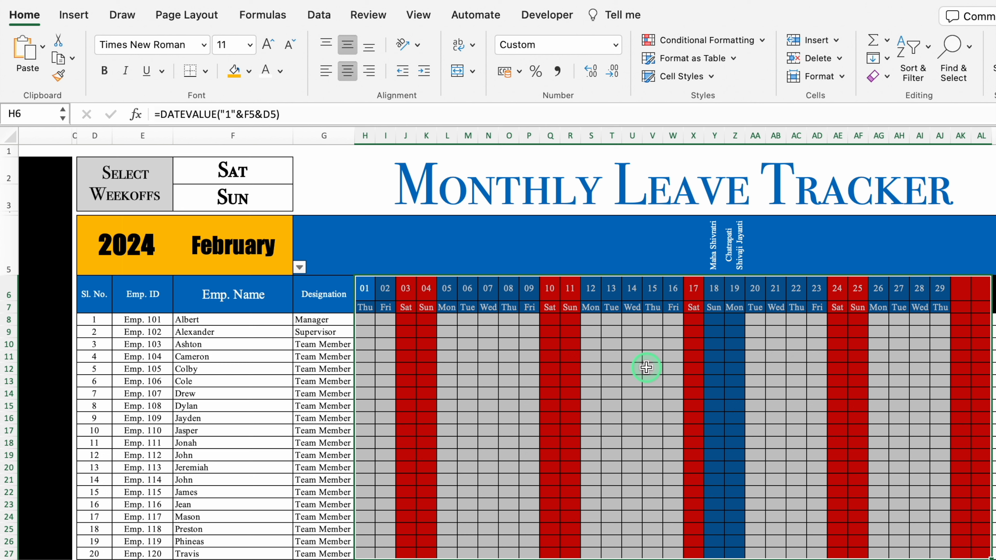
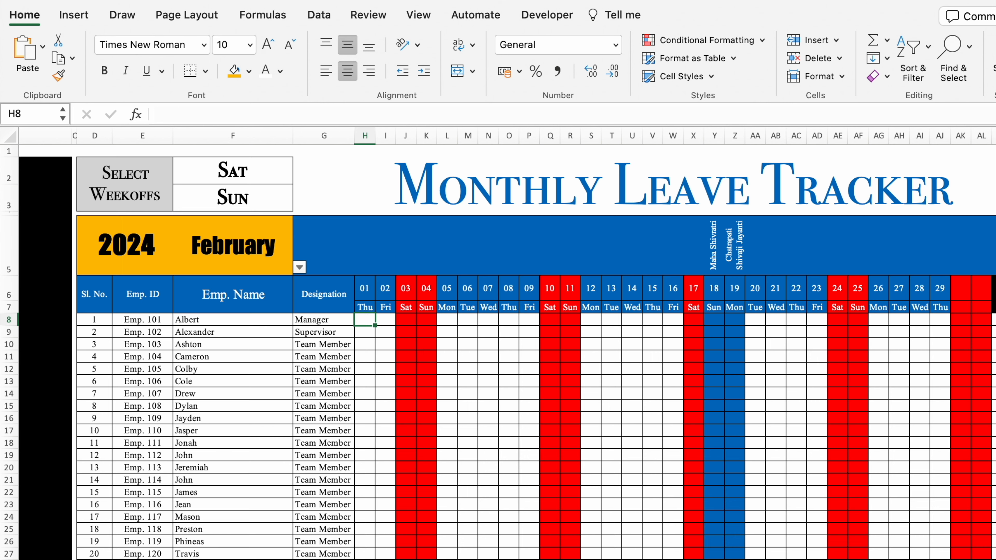
- Enter the heading Total Leaves in the black header cell AM6
scroll(687, 416, "right", 14)
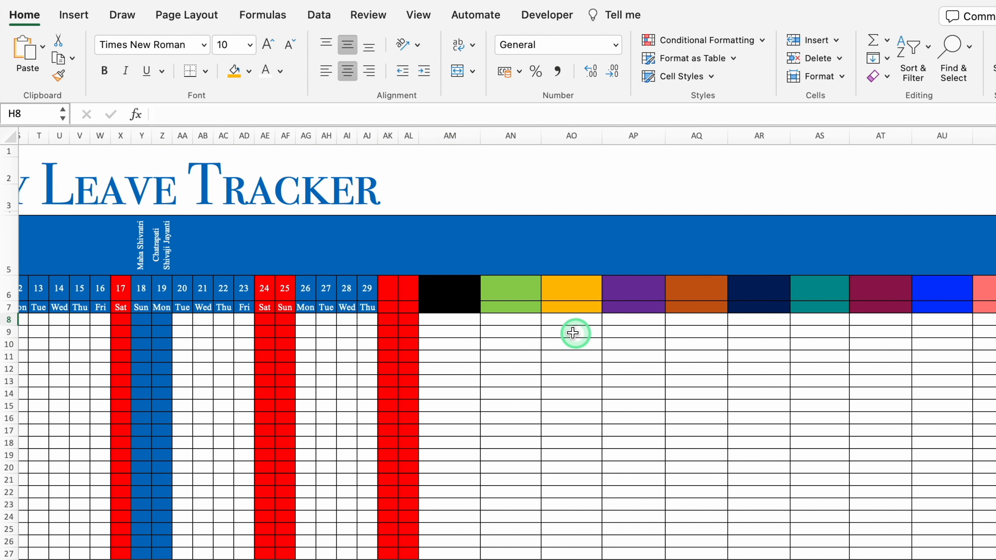
left_click(457, 299)
type("Total Leaves")
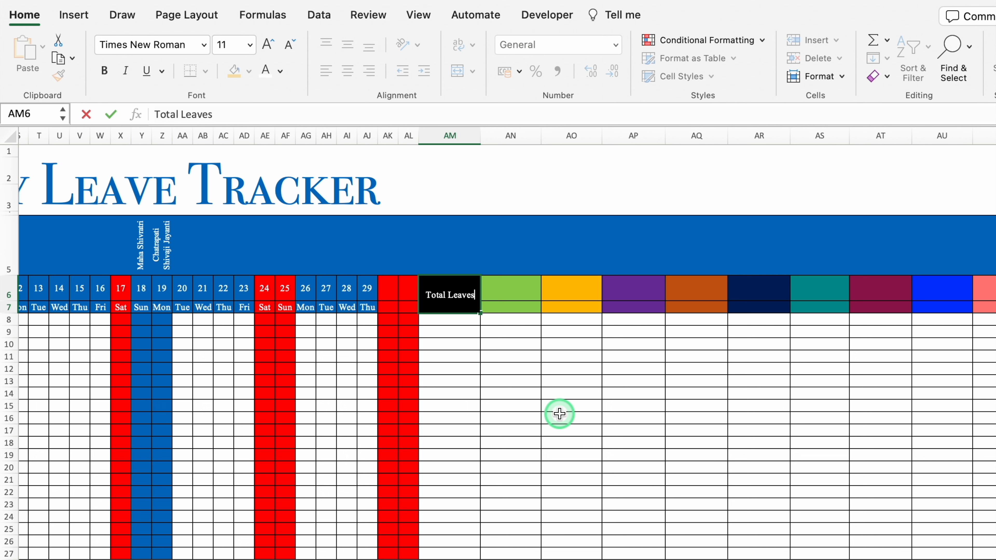
key("Return")
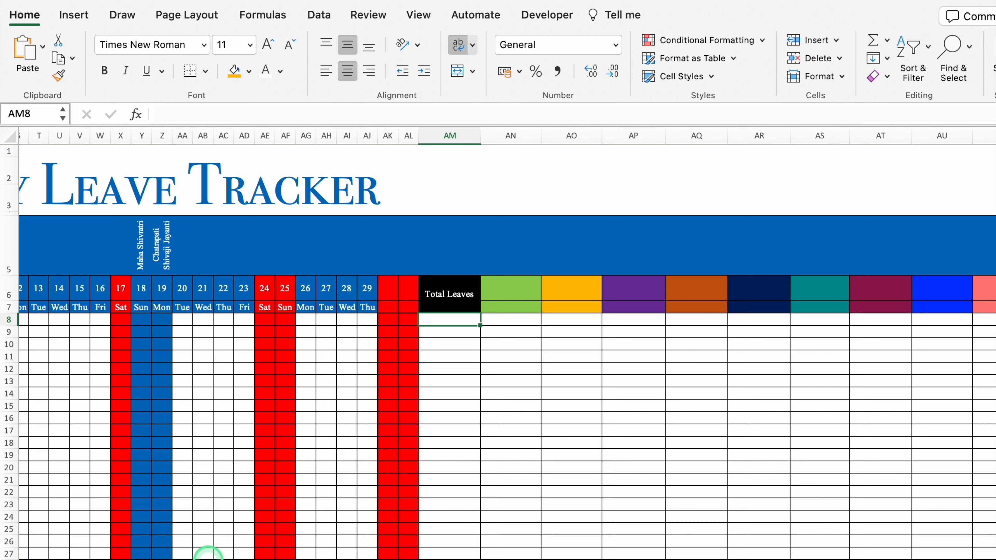
- Link green header cell AN6 to the Casual Leave heading with =Settings!I2, and fill the formula down to AN7 for its code
key("ctrl+Page_Down")
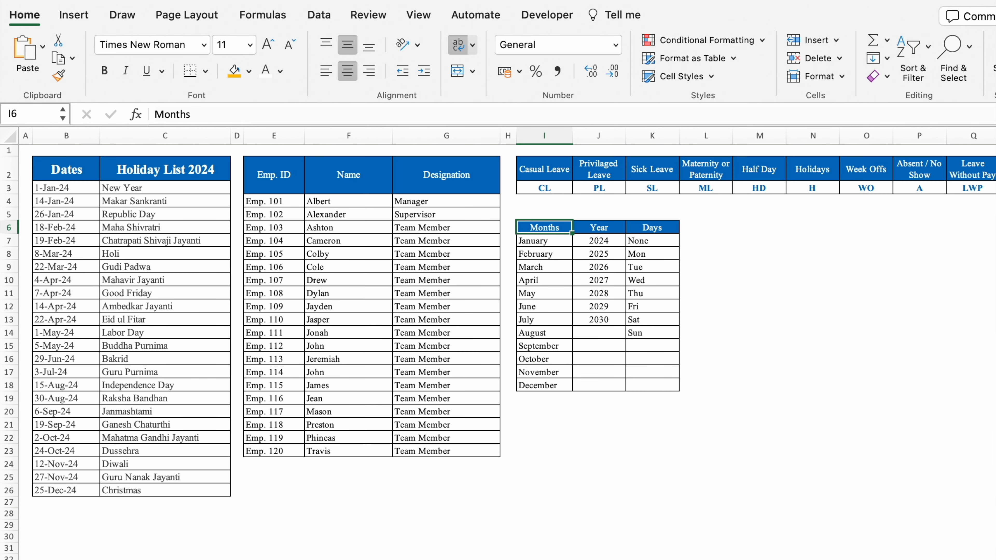
key("ctrl+Page_Up")
left_click(520, 290)
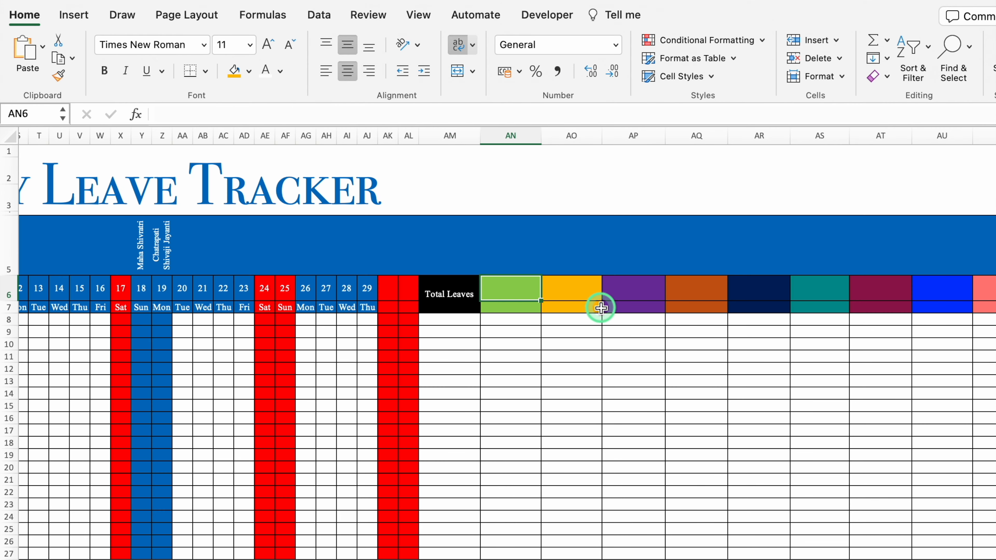
type("=")
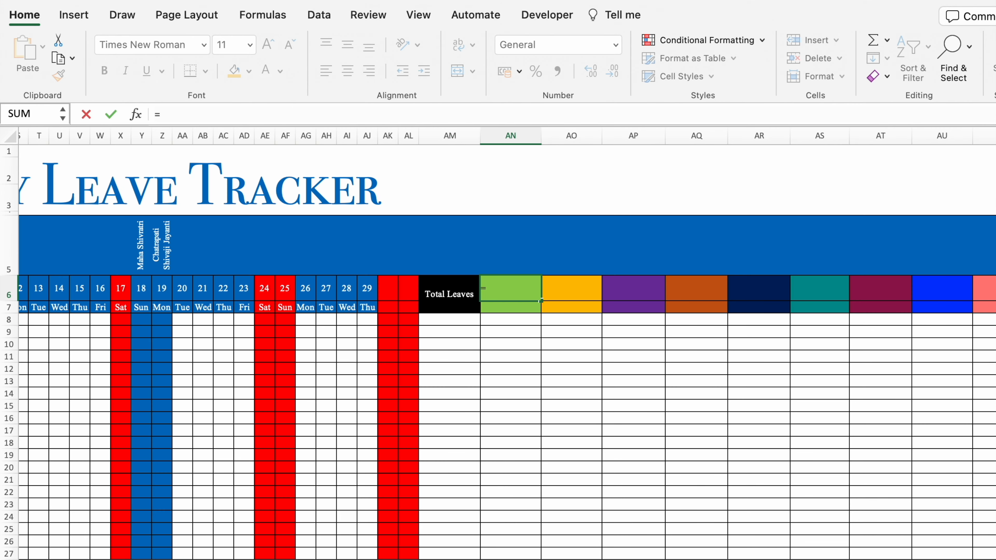
left_click(195, 547)
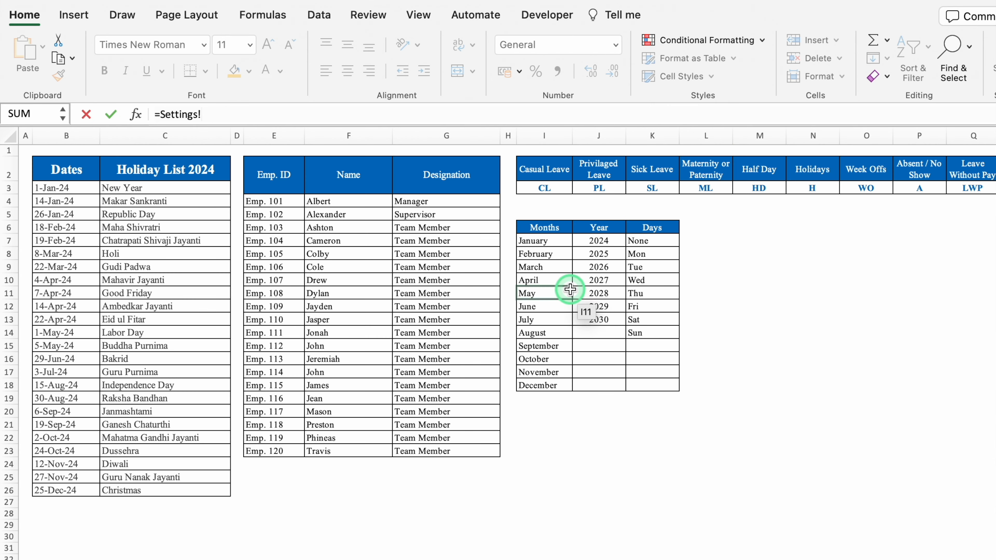
left_click(555, 169)
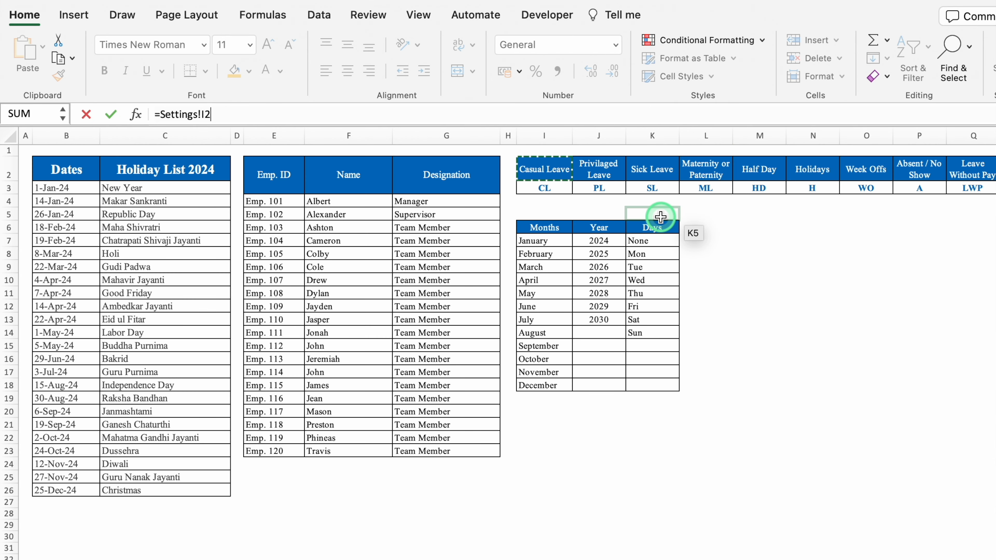
left_click(539, 299)
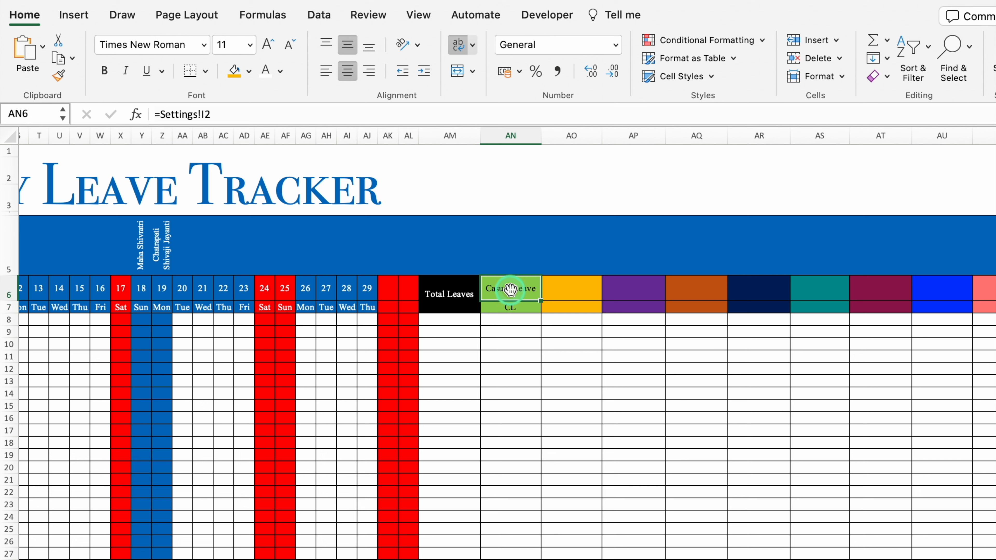
- Copy the linked headers in AN6:AN7 and paste only their formulas into the remaining coloured header cells from AO6 onward in rows 6 and 7
left_click_drag(511, 309, 510, 309)
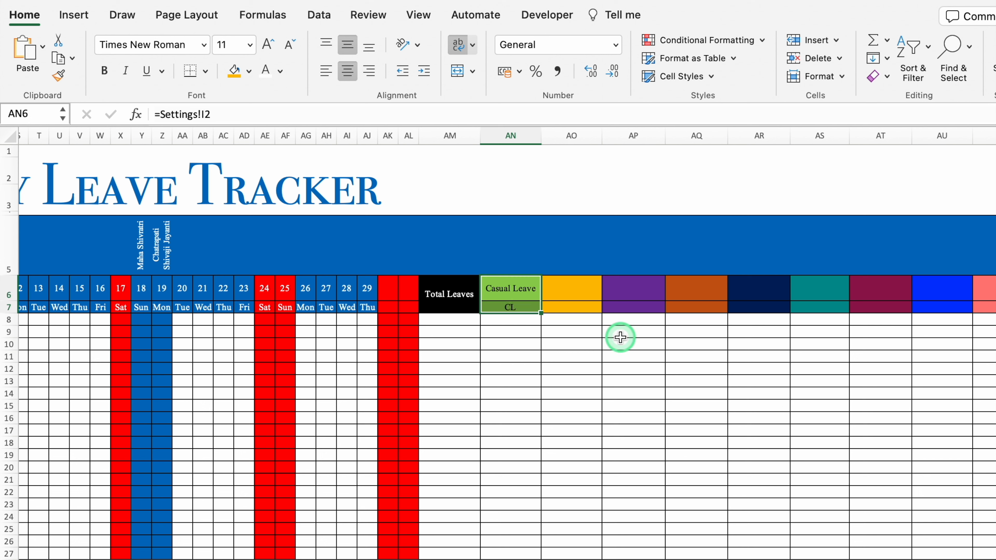
key("cmd+c")
left_click_drag(578, 283, 801, 287)
right_click(804, 292)
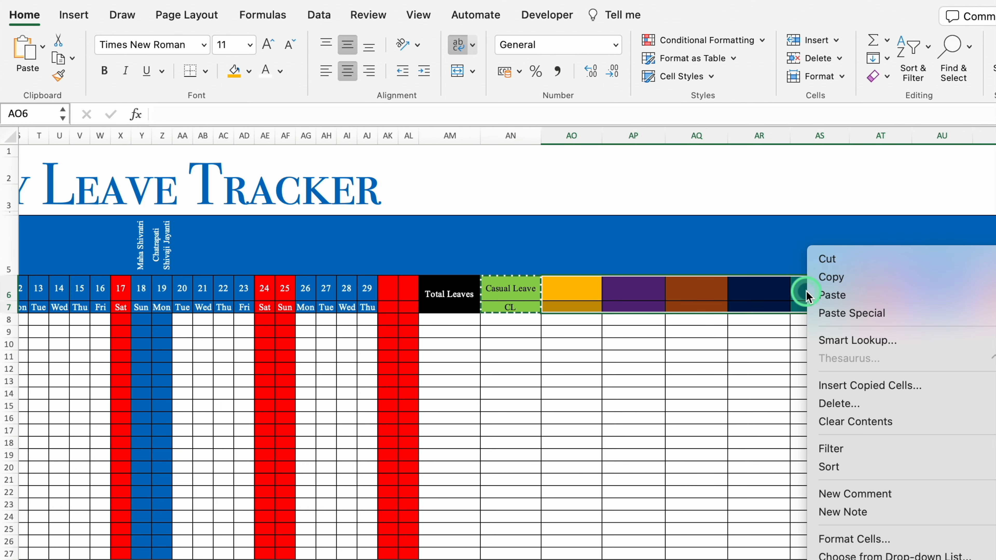
mouse_move(862, 313)
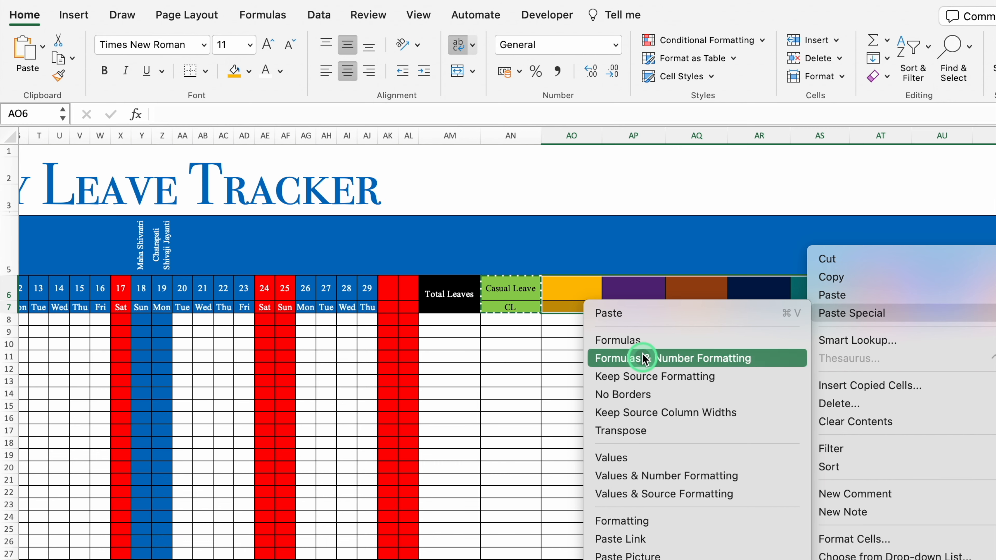
left_click(643, 340)
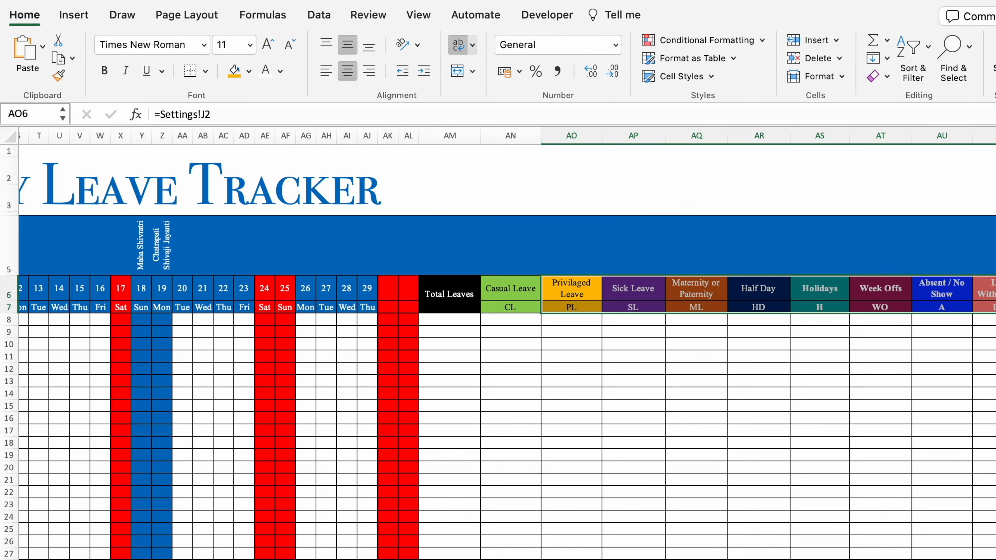
scroll(518, 400, "left", 15)
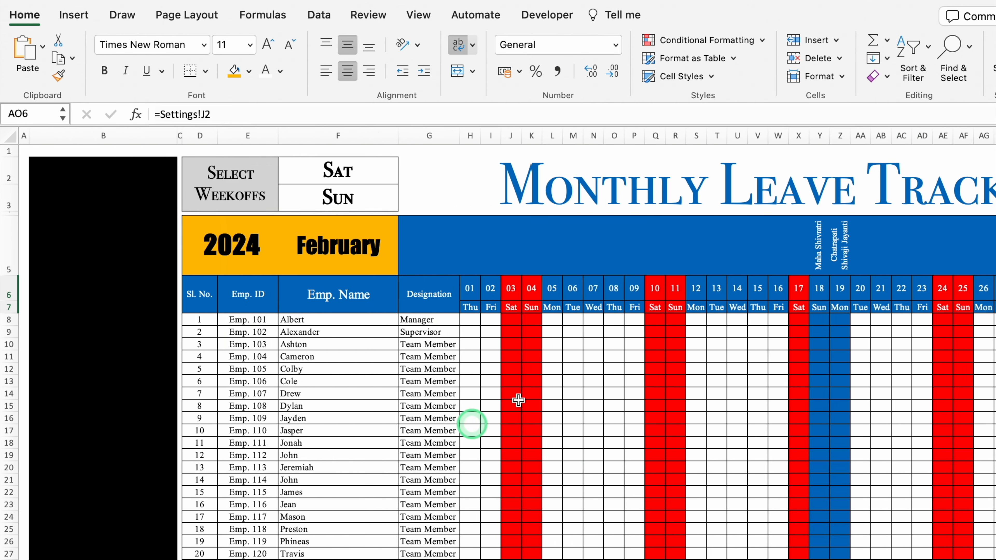
scroll(518, 401, "right", 8)
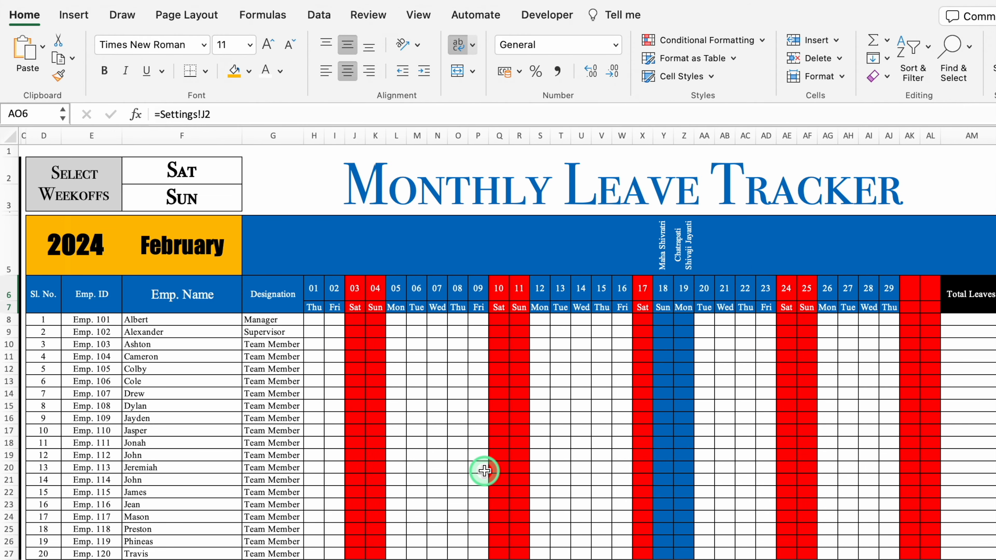
- Start a data validation rule for the daily attendance cells H8:AL27 that allows values from a list
left_click_drag(314, 319, 888, 553)
left_click(318, 15)
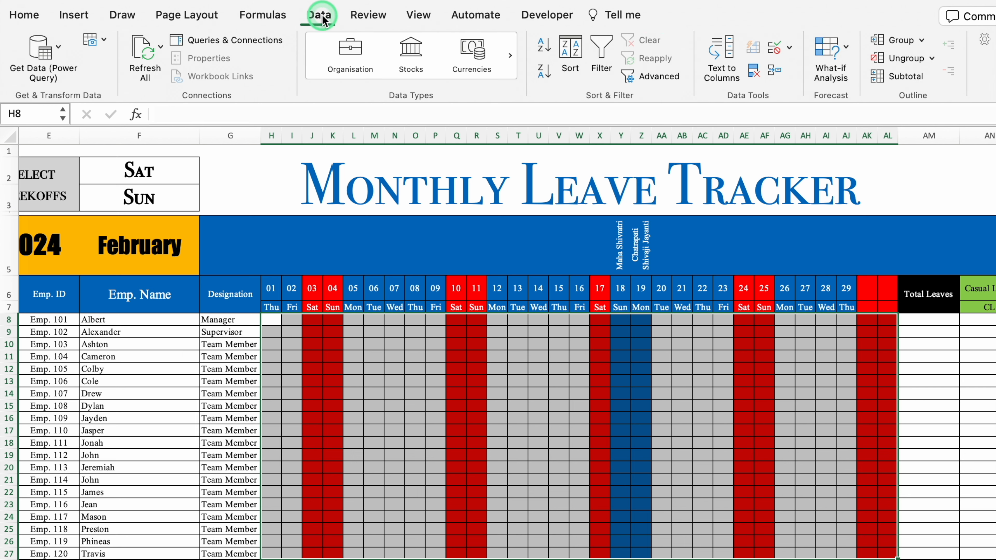
left_click(789, 48)
left_click(823, 70)
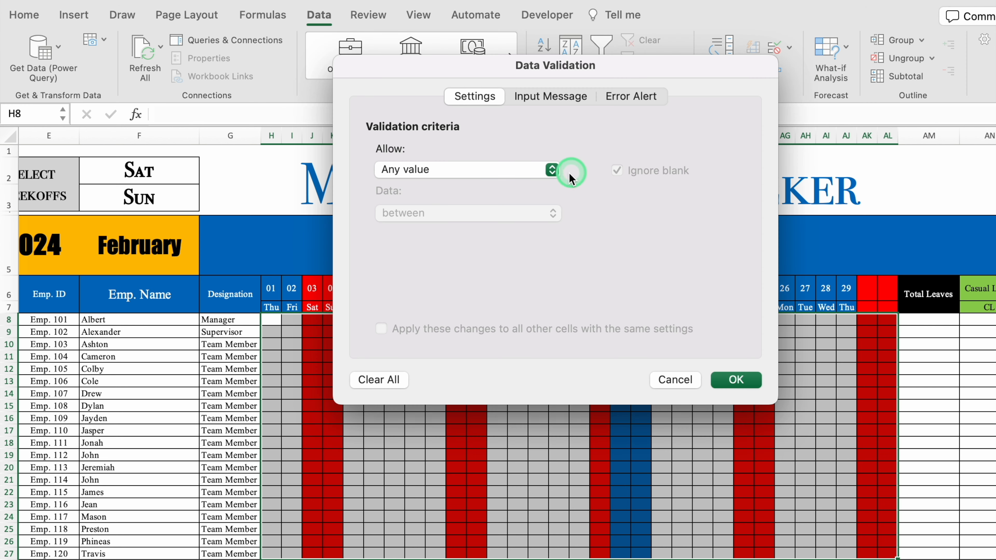
left_click(555, 169)
left_click(466, 223)
left_click(466, 254)
- Set the validation list source to the leave codes in =$AN$7:$AV$7 and apply the rule
left_click(727, 256)
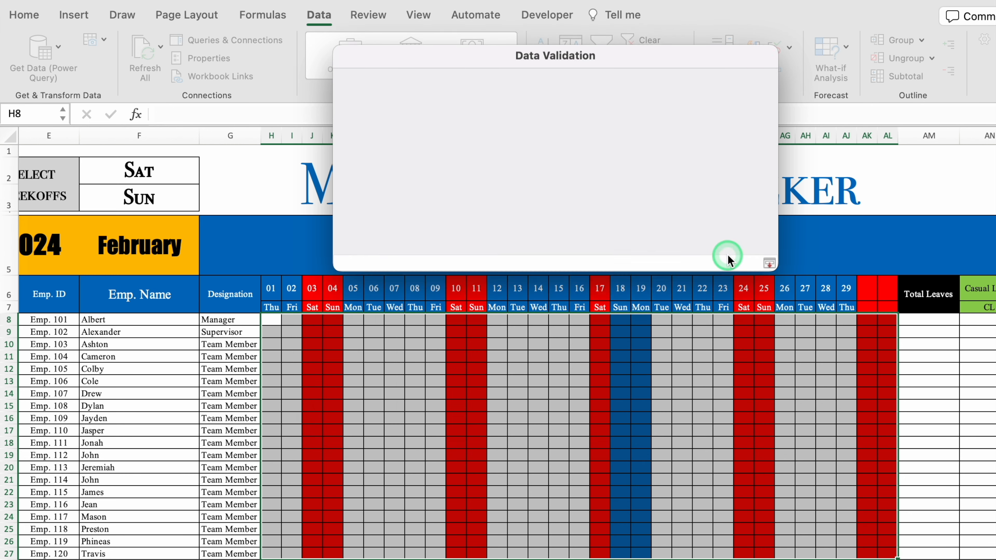
scroll(506, 345, "right", 10)
left_click_drag(564, 308, 894, 309)
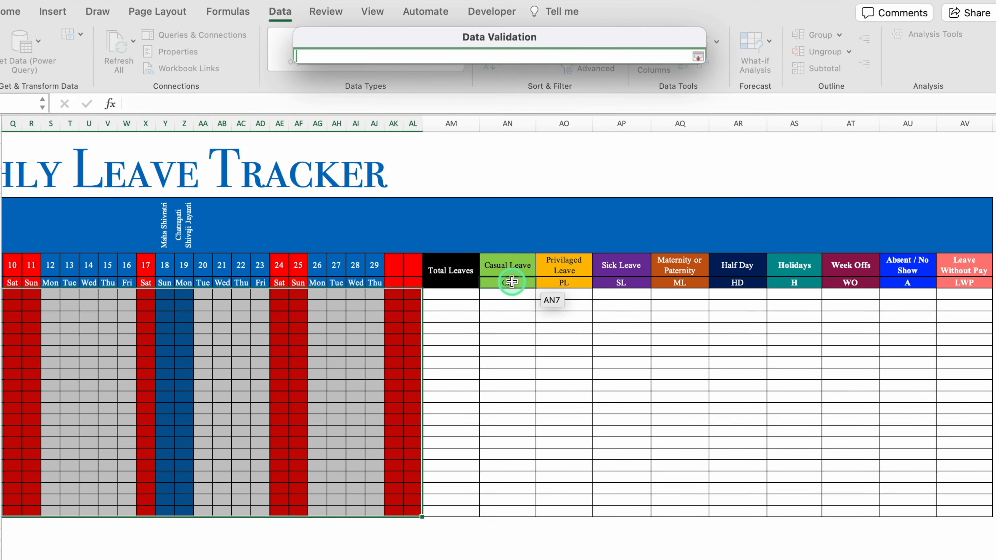
left_click_drag(814, 283, 964, 283)
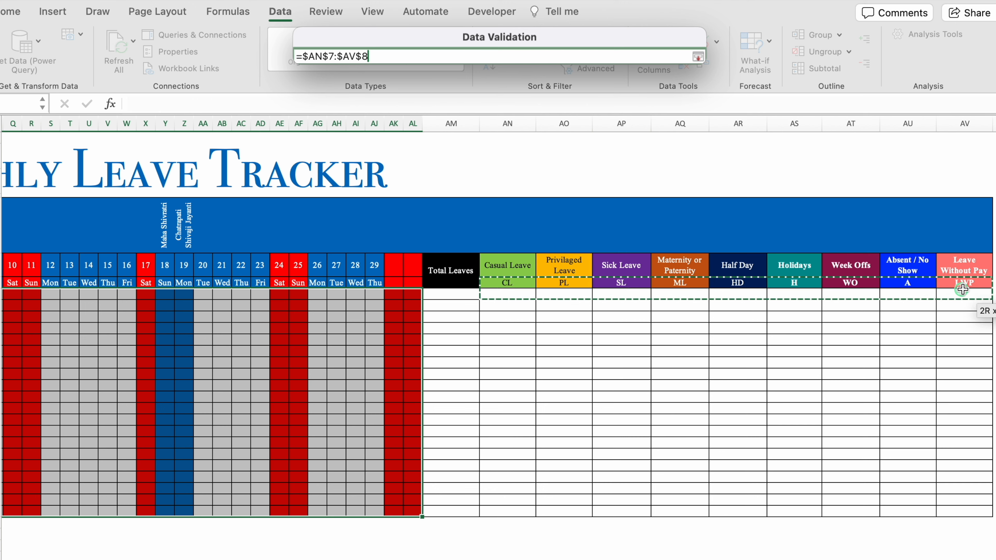
left_click(697, 58)
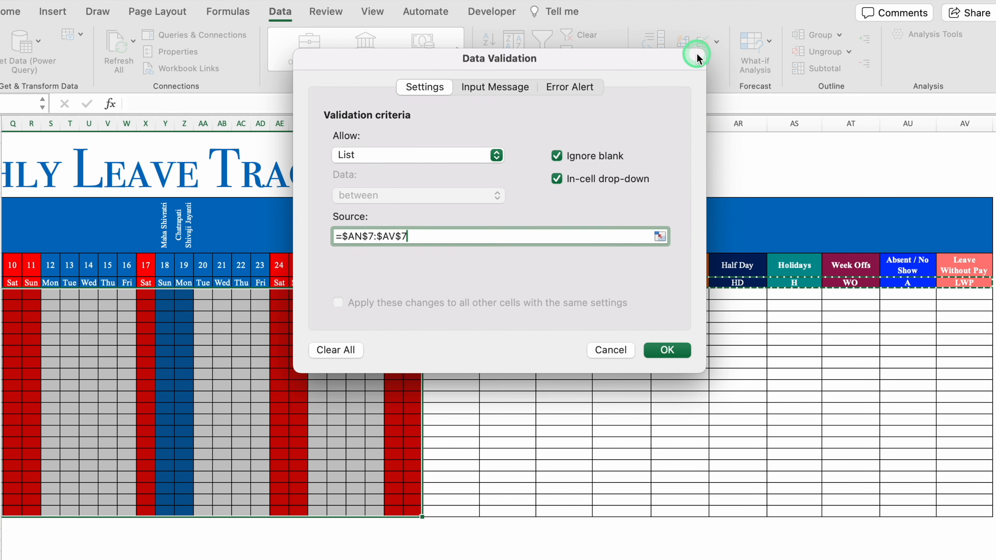
left_click(669, 348)
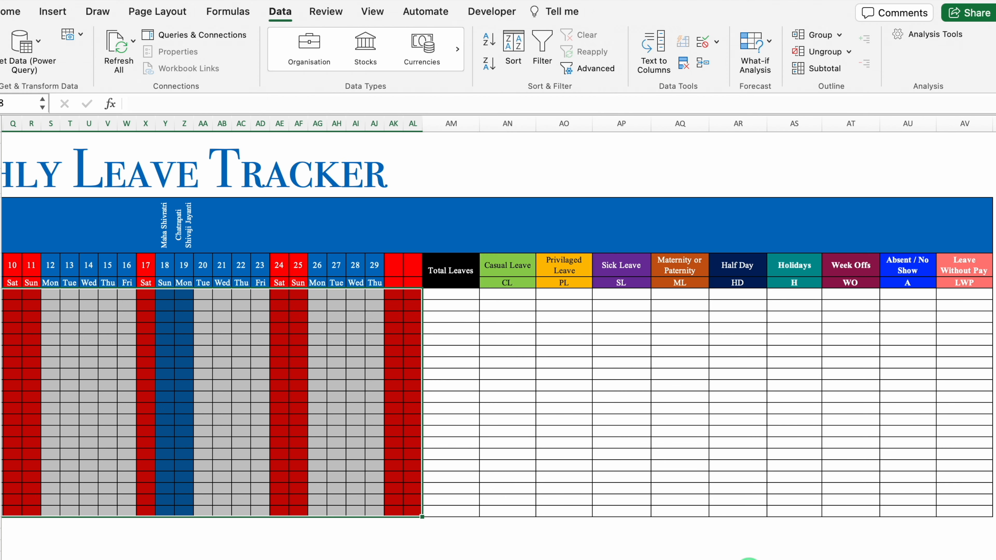
- Create a conditional formatting rule on H8:AL27 for cells equal to CL, using a customised format
scroll(651, 493, "left", 10)
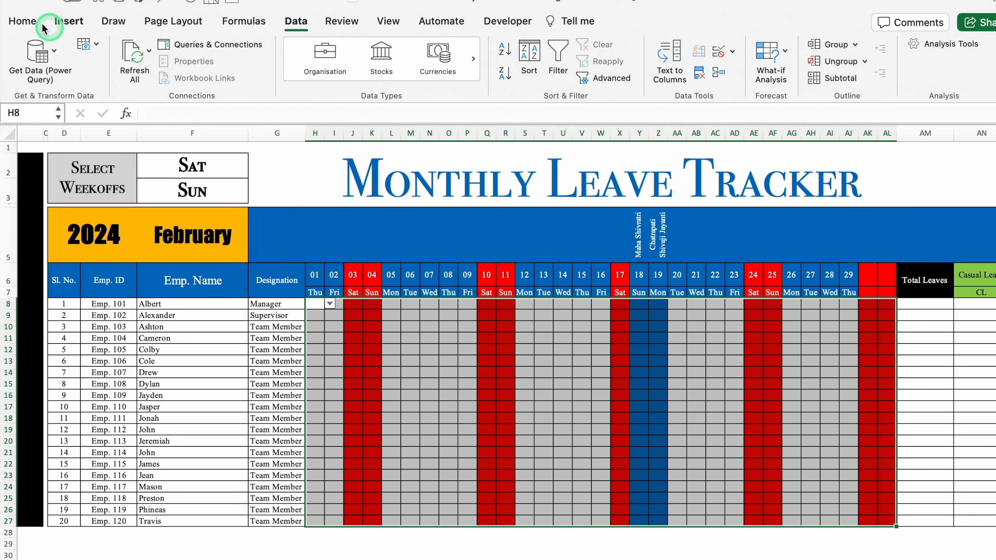
left_click(12, 10)
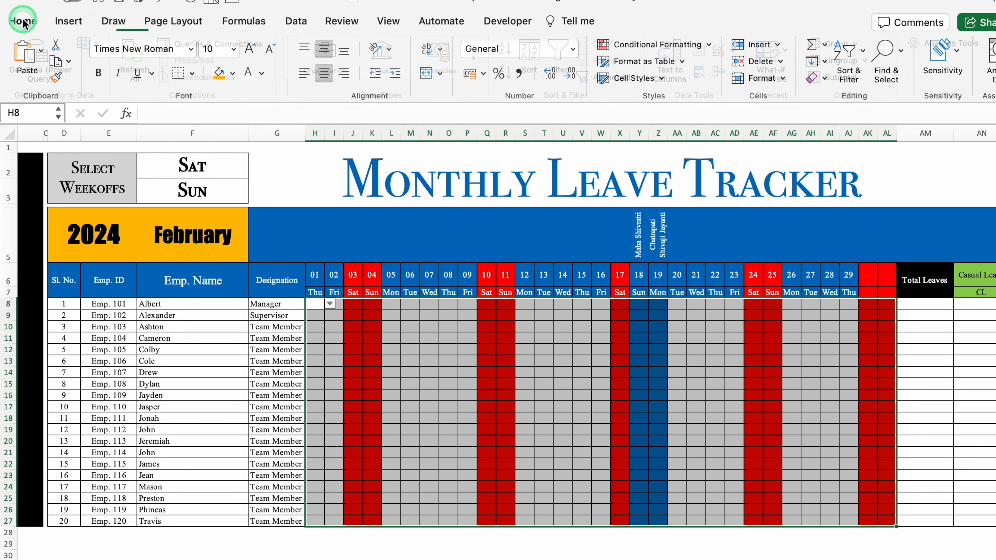
left_click(631, 45)
mouse_move(688, 65)
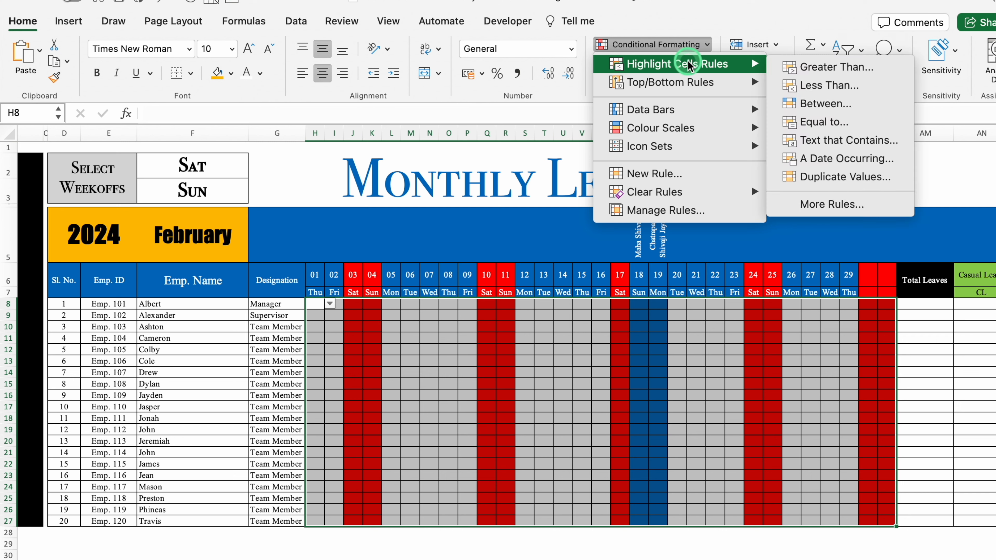
left_click(824, 122)
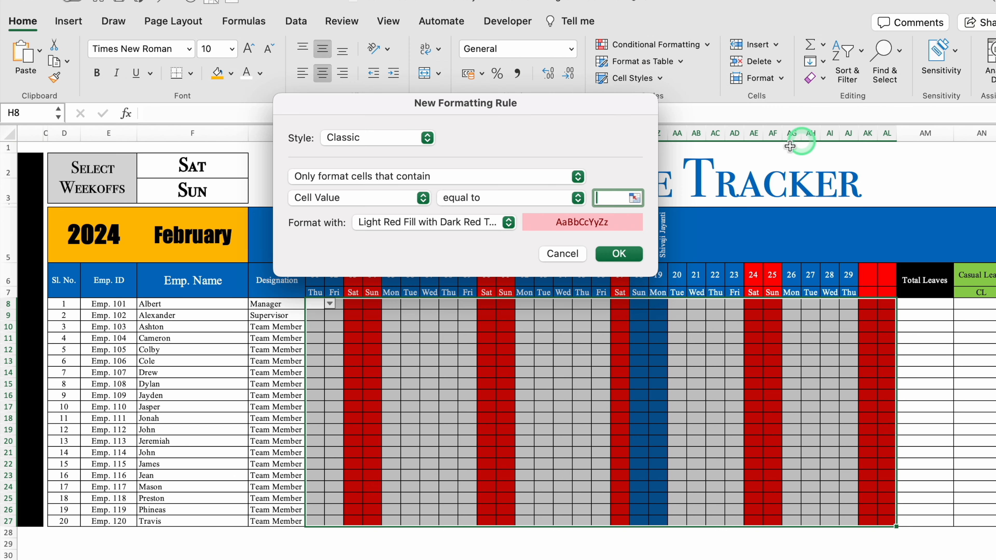
left_click(622, 199)
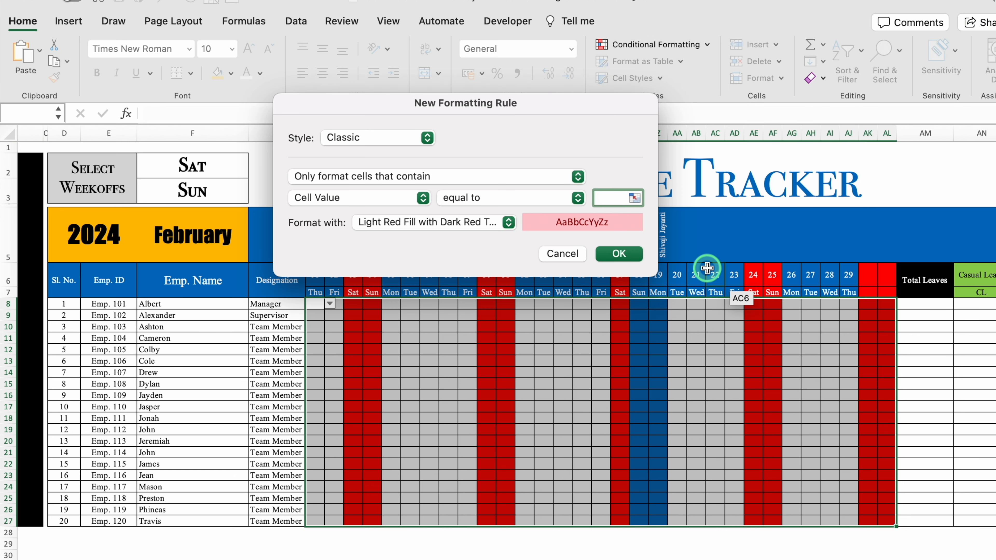
type("CL")
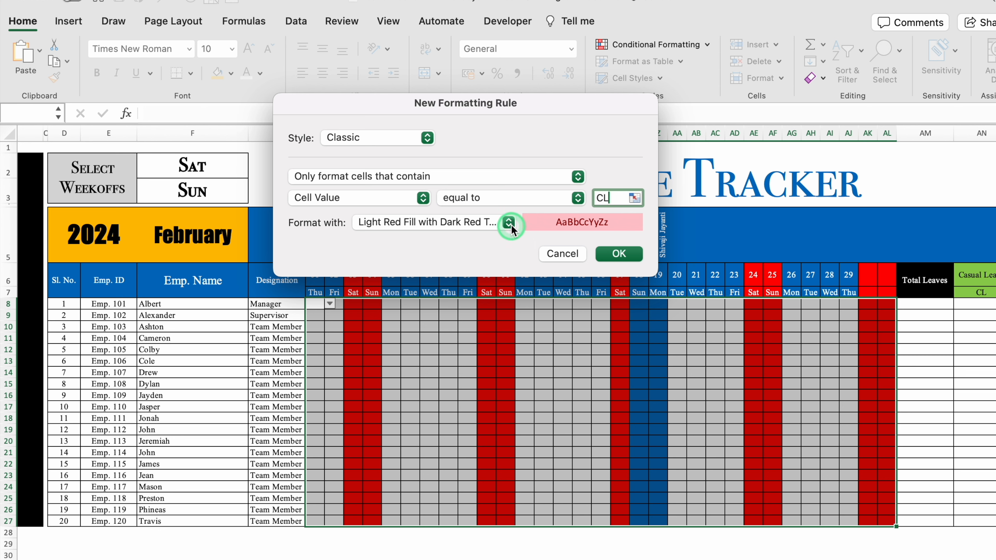
left_click(510, 223)
left_click(456, 321)
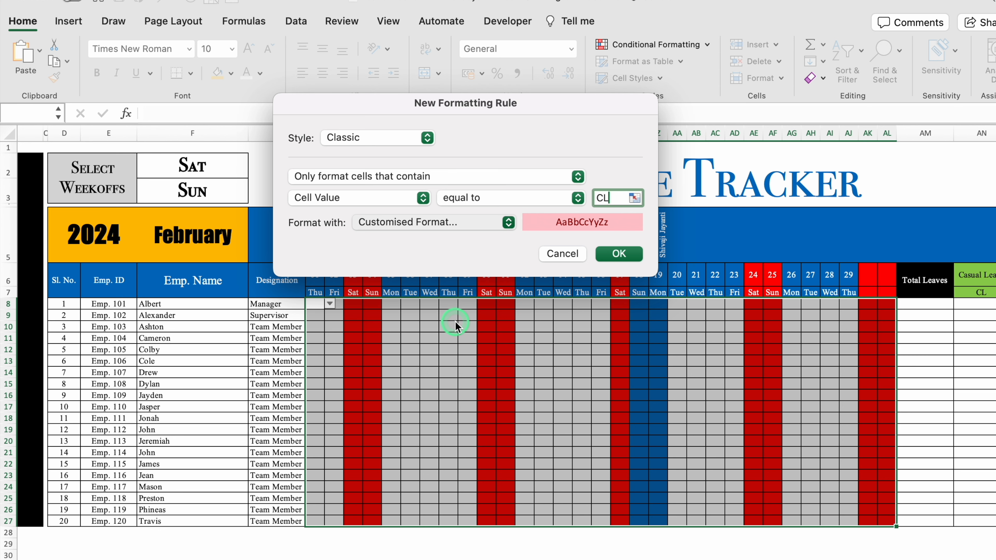
- Give the CL rule a light green fill and black font, apply it, and choose CL in cell H8
left_click(587, 64)
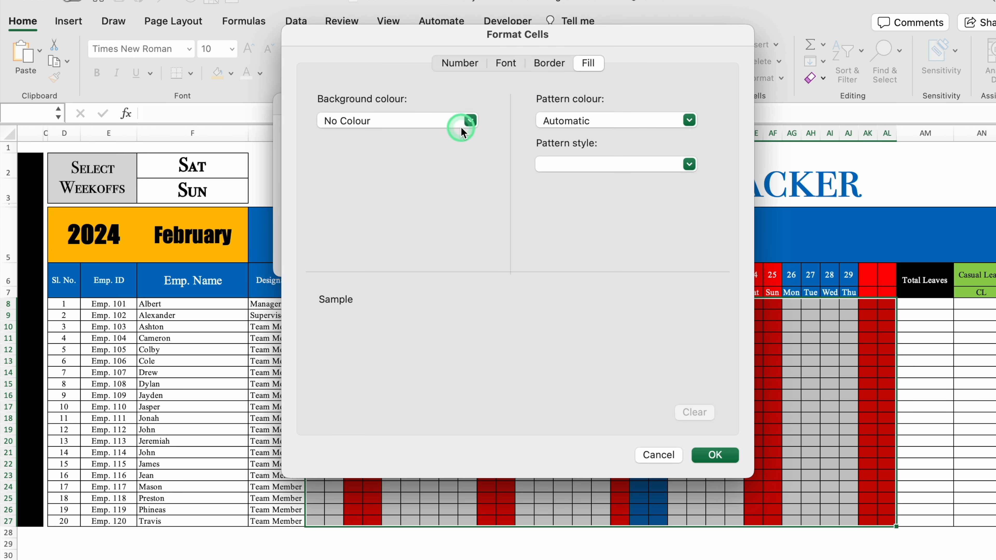
left_click(470, 121)
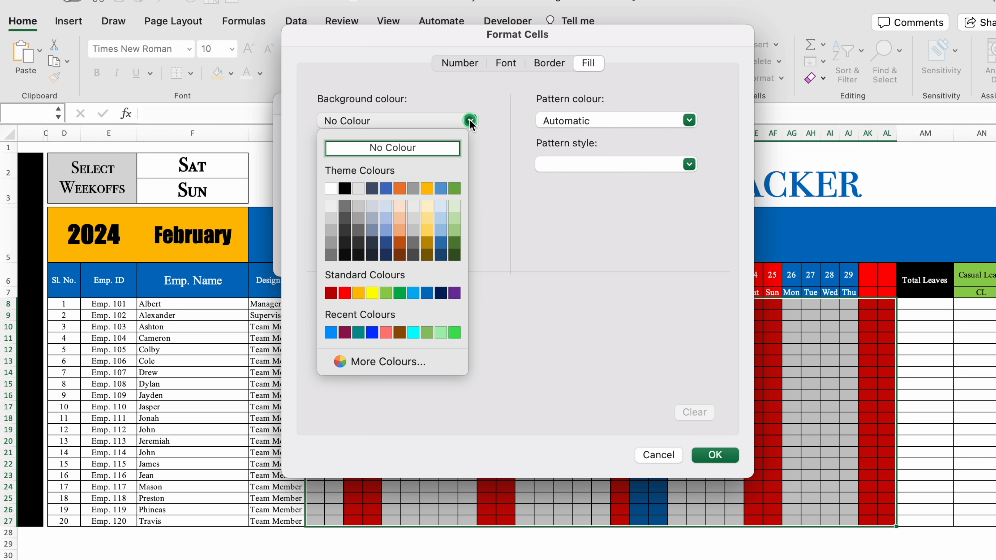
left_click(388, 293)
left_click(509, 63)
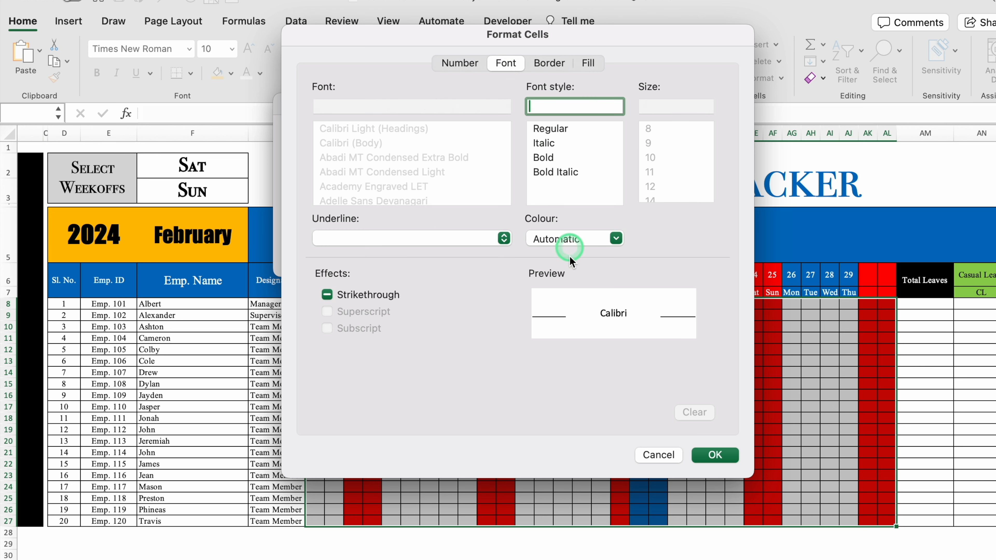
left_click(614, 238)
left_click(552, 307)
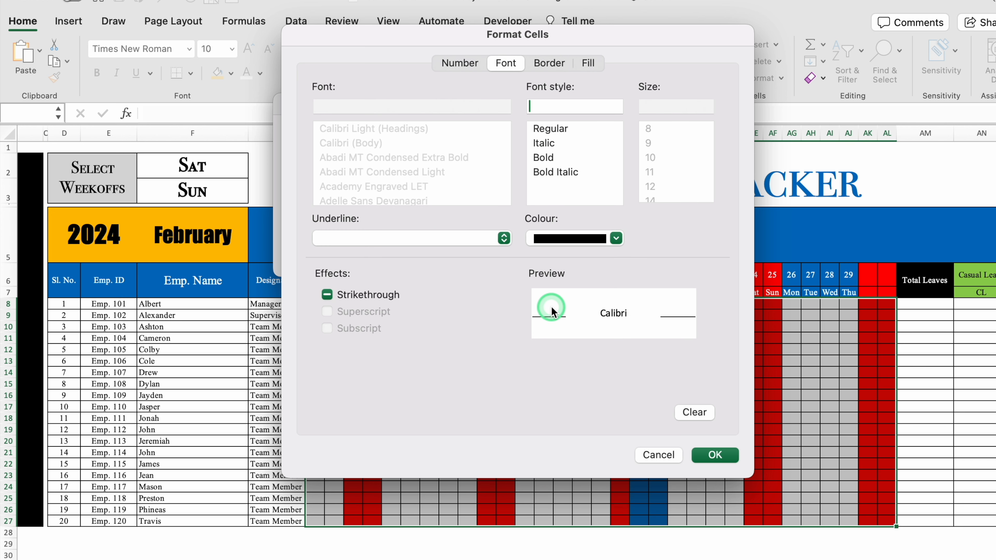
left_click(717, 456)
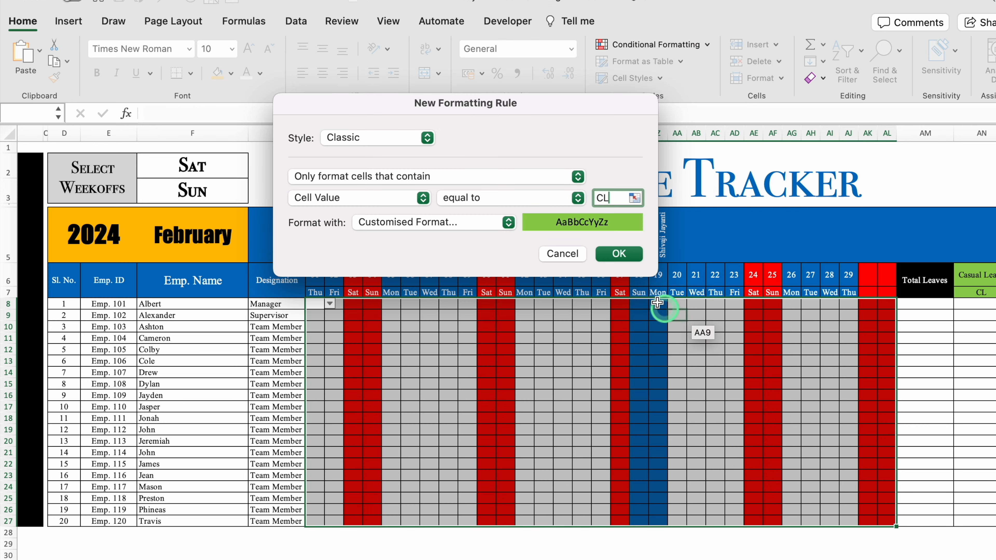
left_click(624, 252)
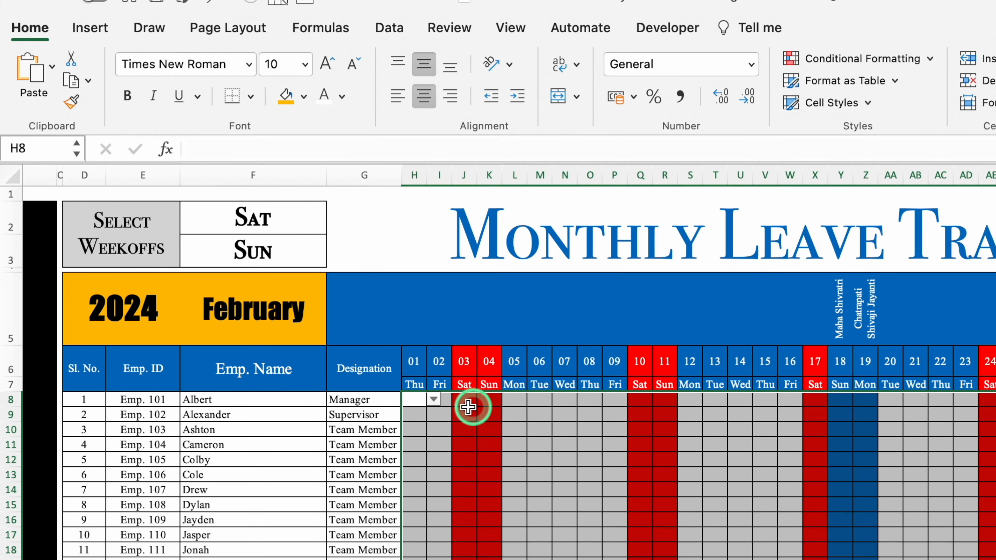
left_click(330, 304)
left_click(412, 418)
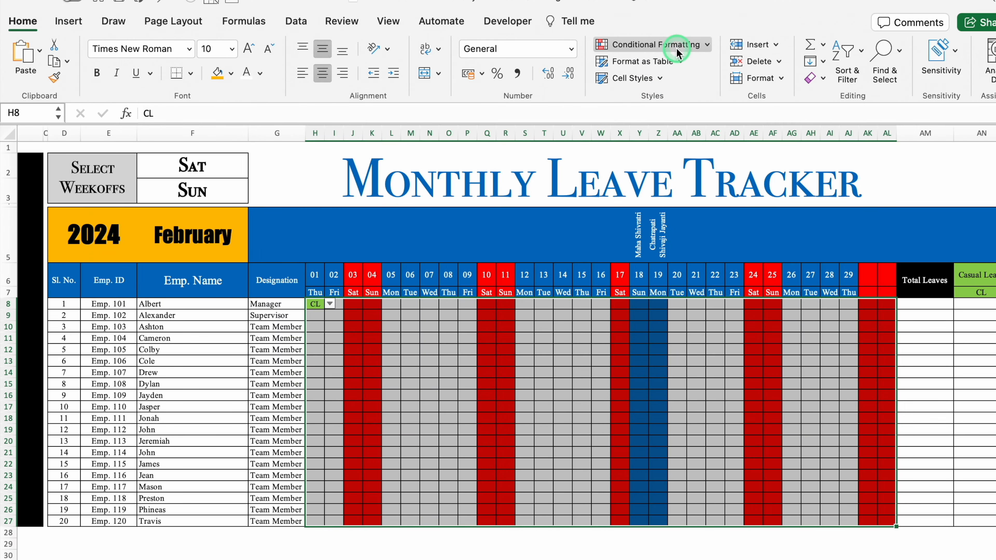
- Create another conditional formatting rule on H8:AL27 for cells equal to PL, using a customised format
left_click(676, 49)
mouse_move(747, 65)
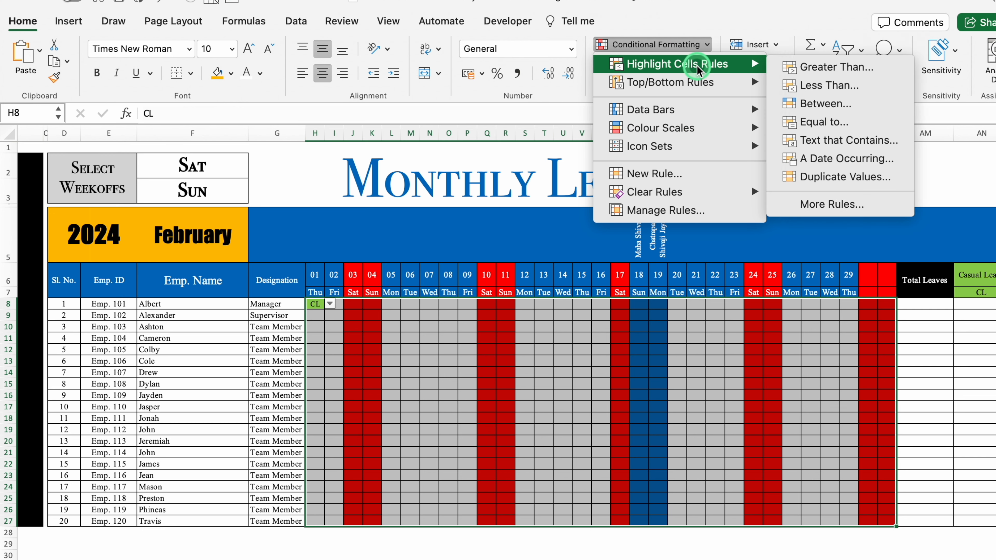
left_click(815, 122)
left_click(613, 202)
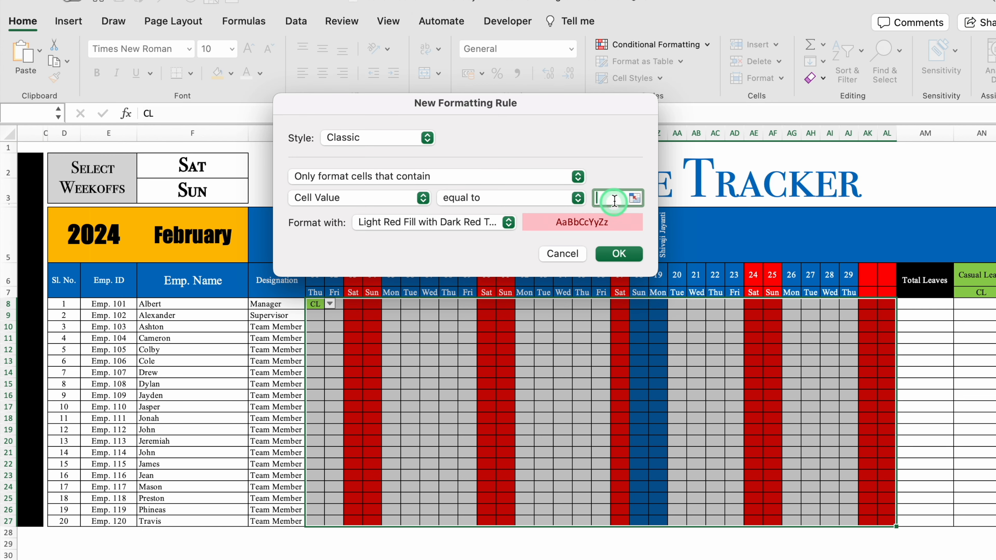
type("PL")
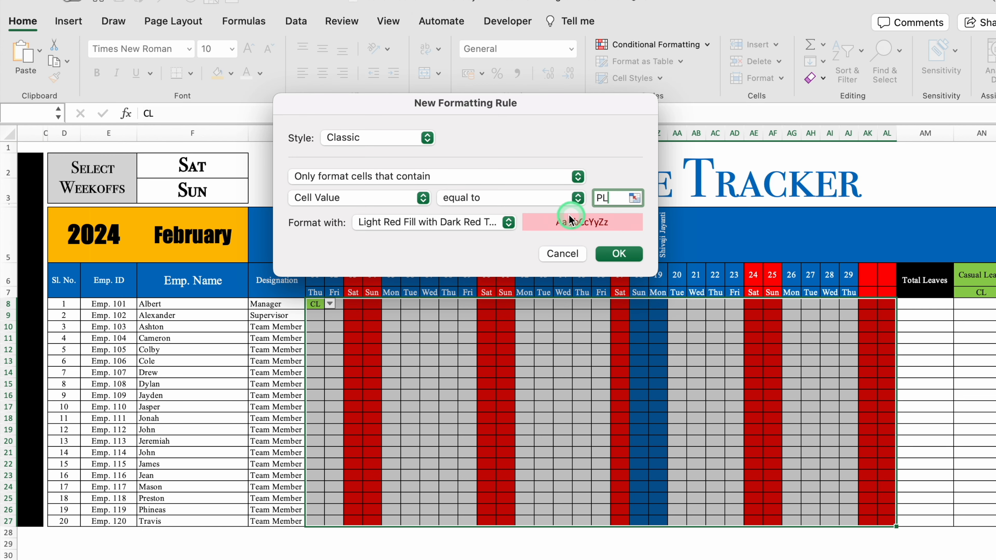
left_click(510, 223)
left_click(446, 323)
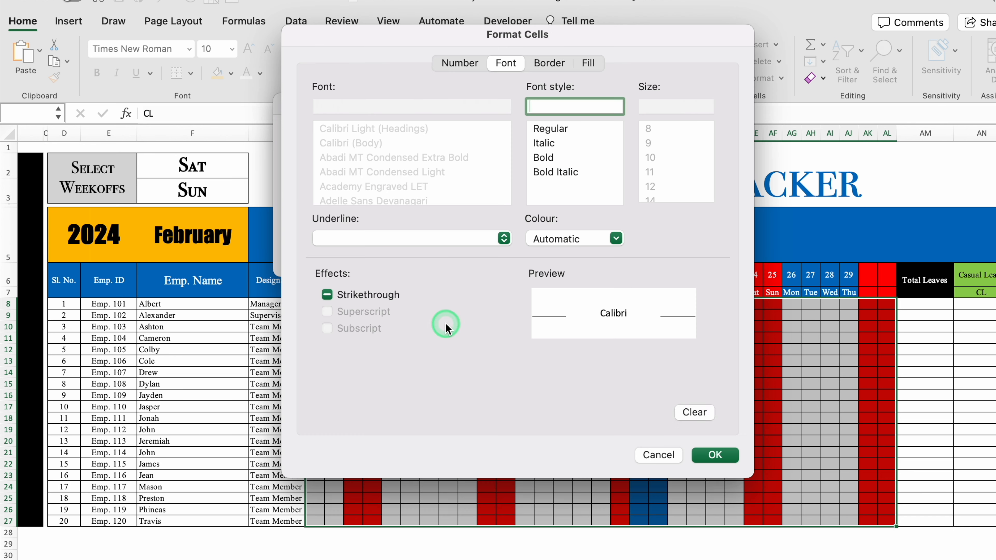
- Give the PL rule an orange fill and black font, apply it, and choose PL in cell H8
left_click(587, 64)
left_click(470, 122)
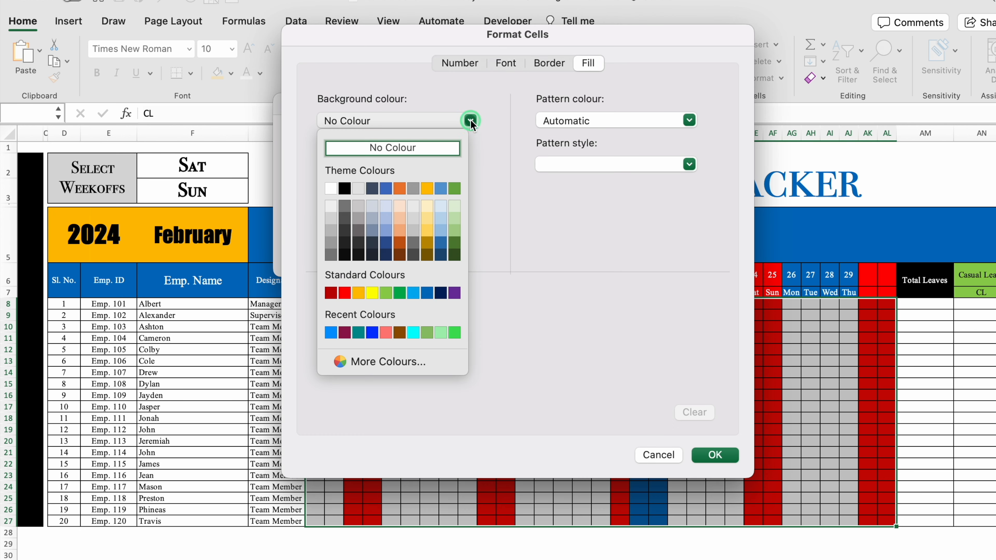
left_click(358, 289)
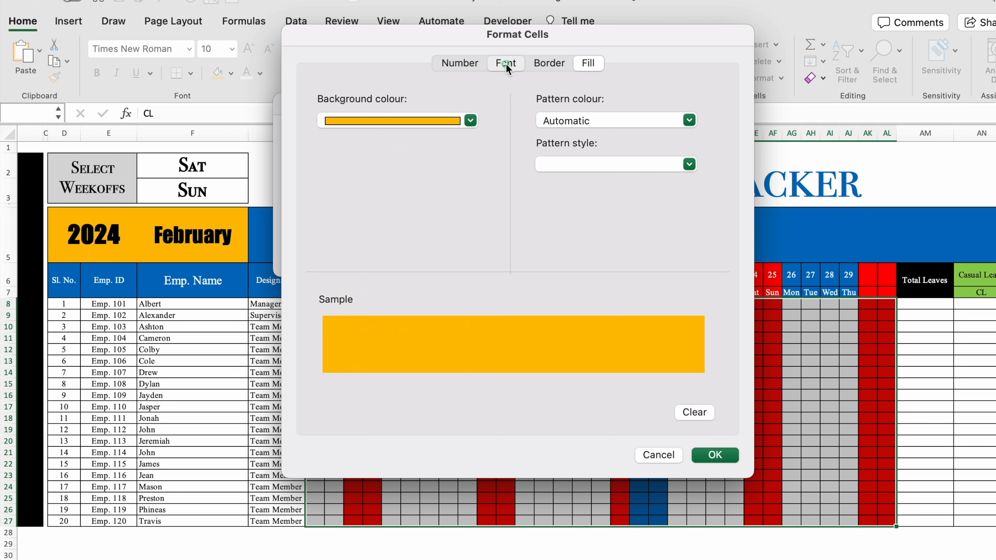
left_click(505, 63)
left_click(615, 238)
left_click(553, 306)
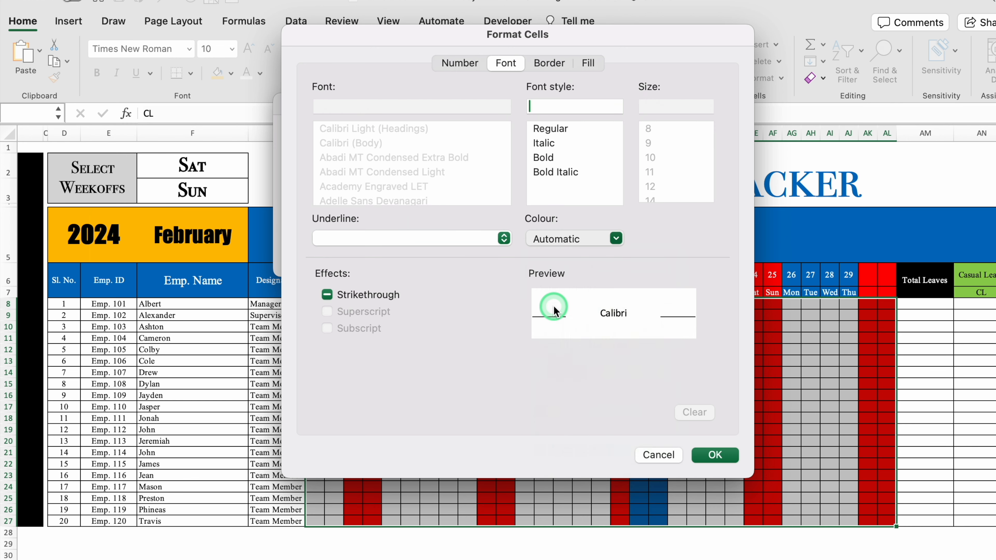
left_click(717, 455)
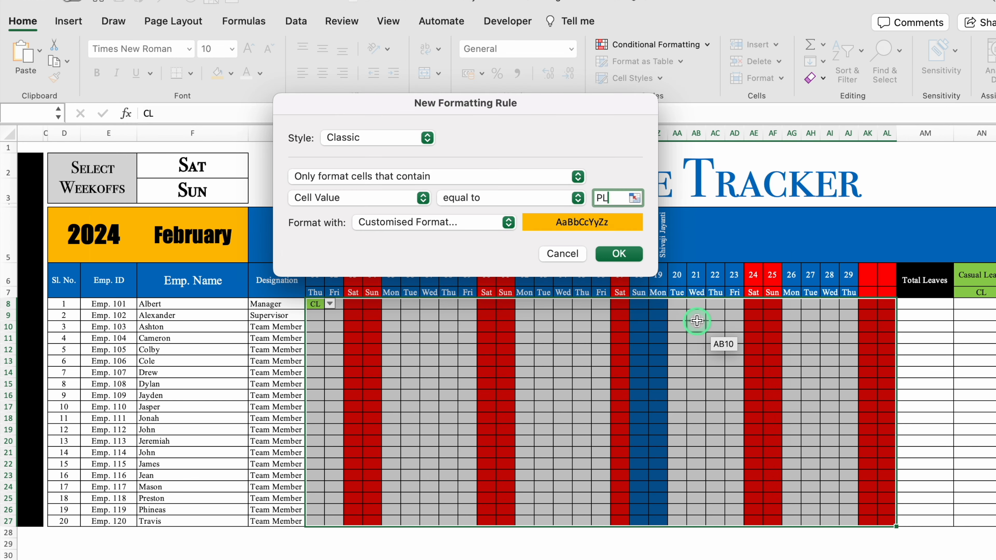
left_click(621, 252)
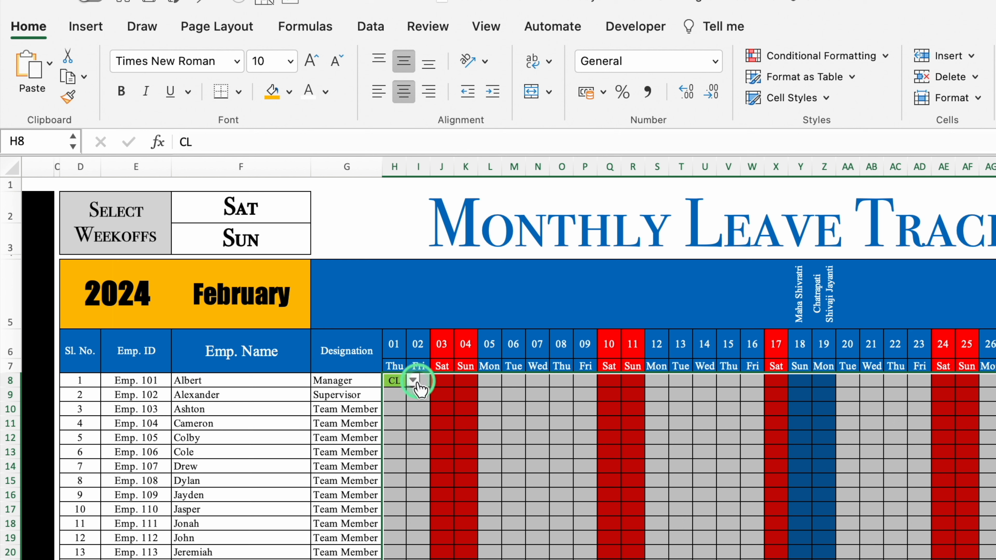
left_click(413, 380)
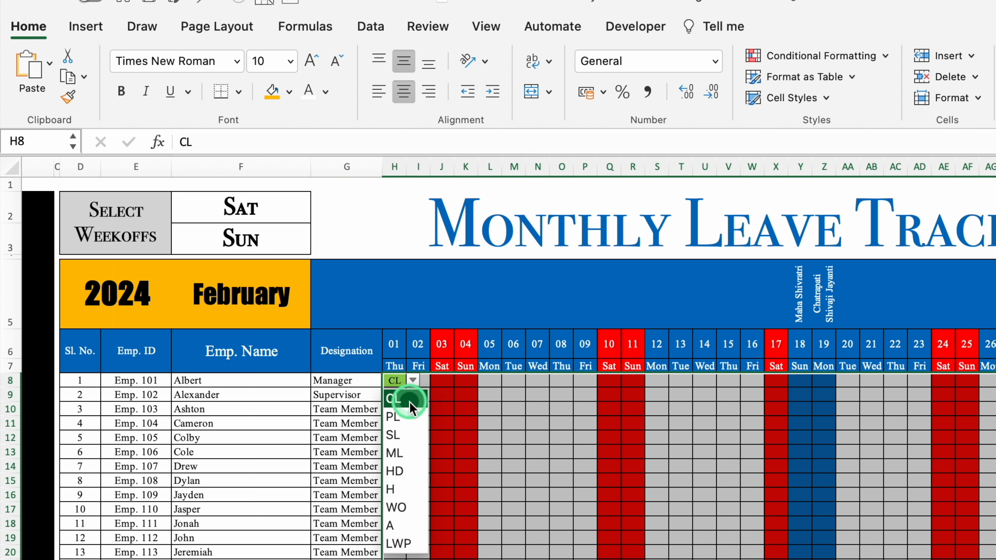
left_click(410, 416)
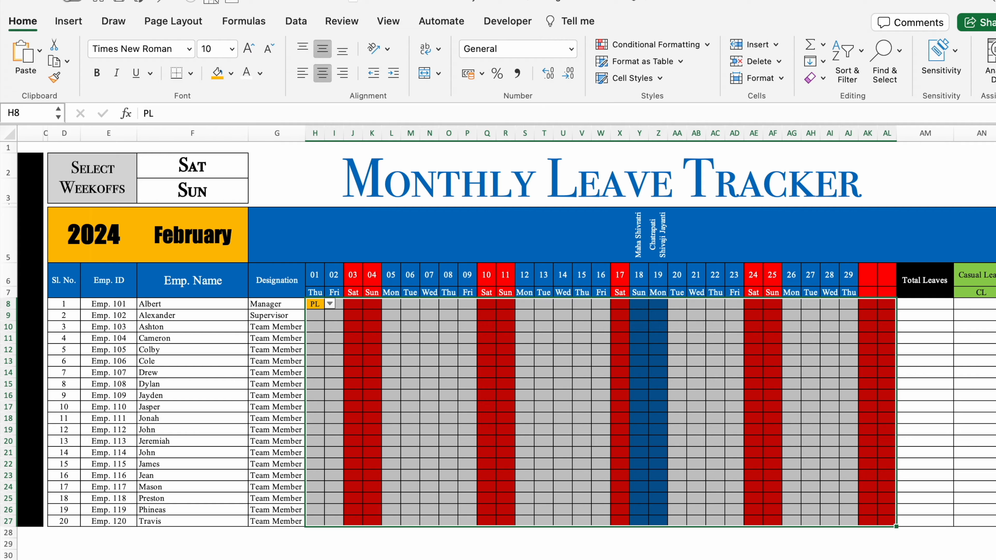
- Start a COUNTIF formula in AN8 under Casual Leave, with the column-locked range $H8:$AL8
scroll(568, 521, "right", 5)
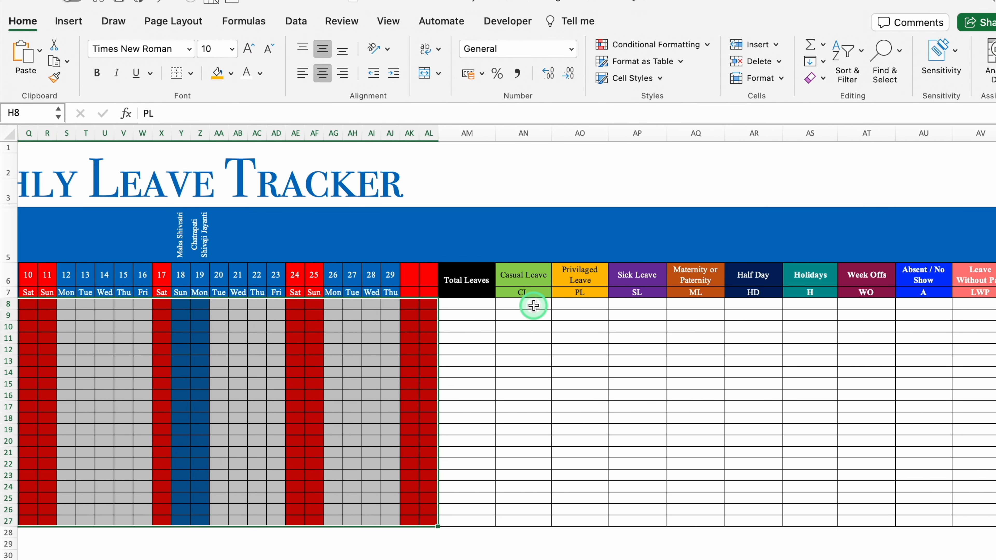
left_click(533, 305)
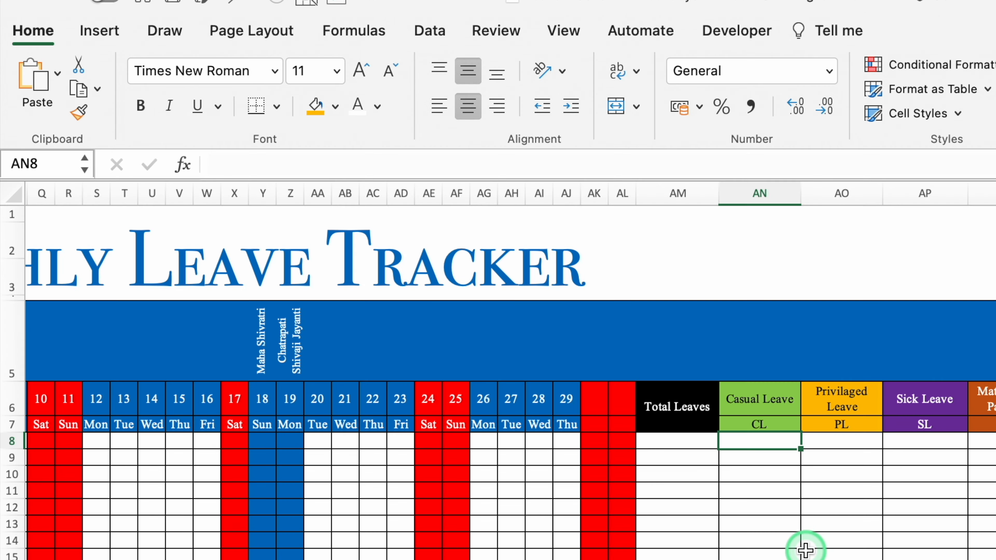
type("=countif")
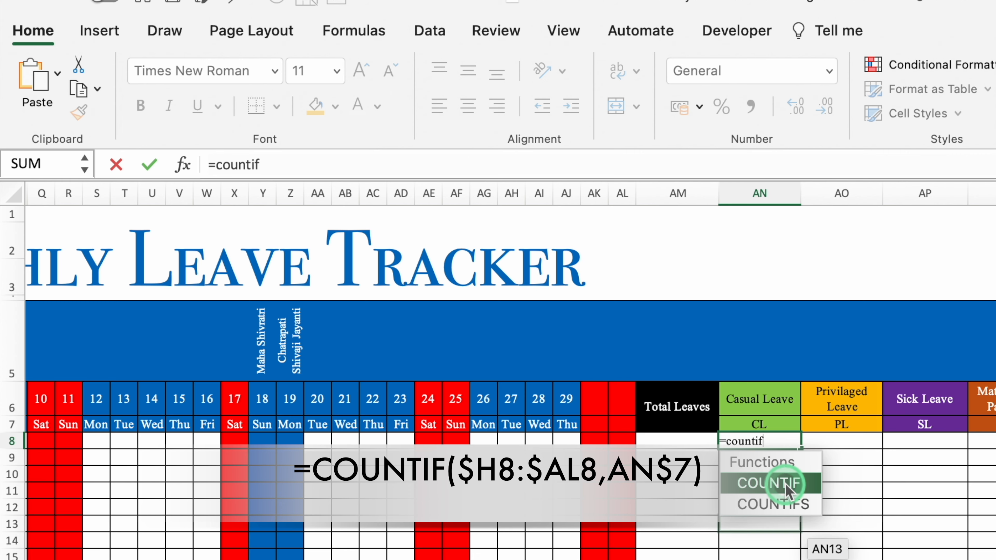
double_click(786, 483)
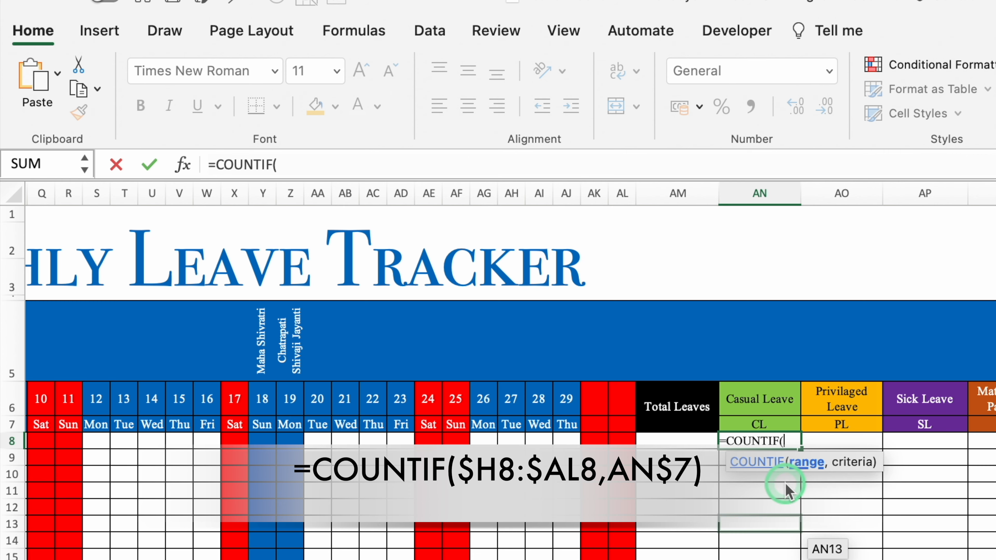
scroll(510, 383, "left", 10)
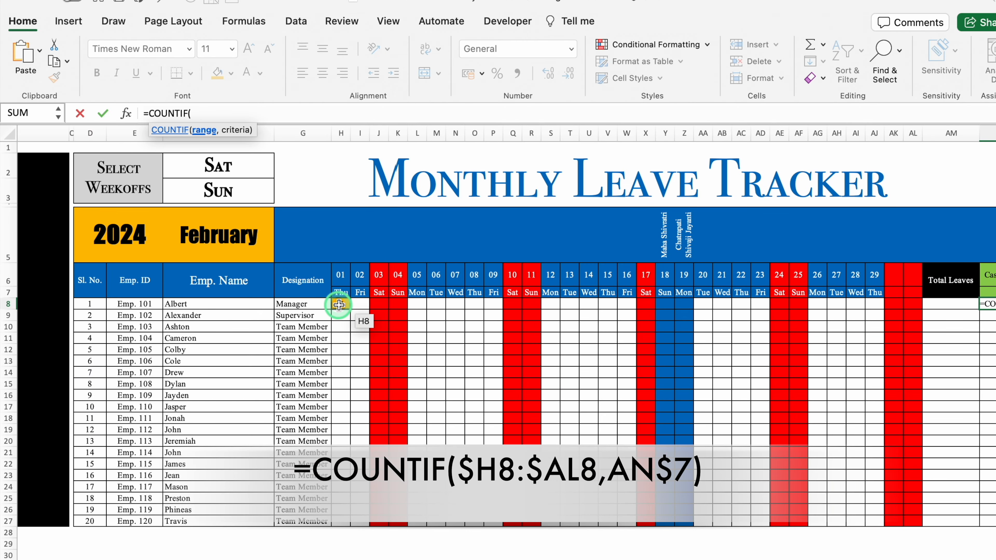
left_click_drag(339, 304, 913, 302)
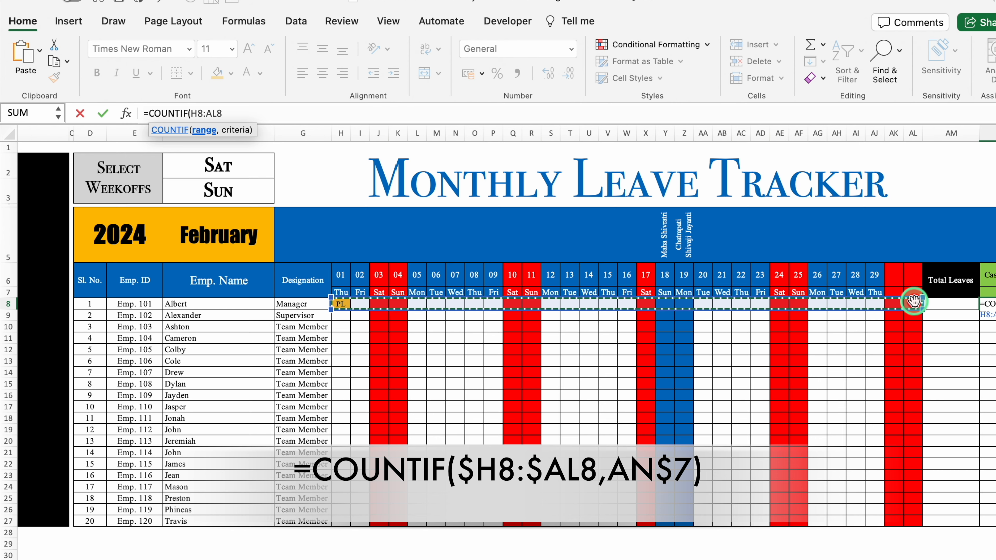
key("F4")
key("F4")
key("F4")
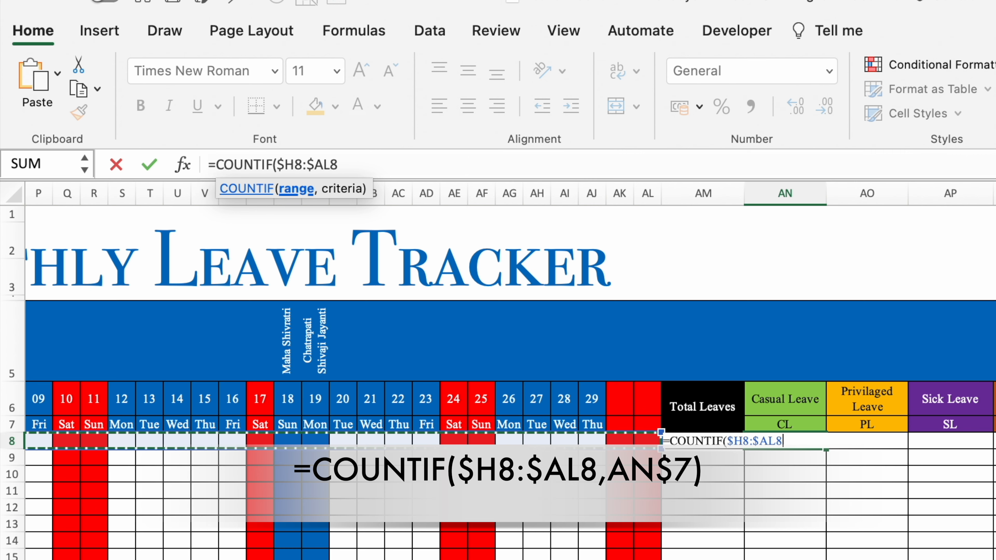
- Complete the AN8 COUNTIF formula with the row-locked criteria AN$7 and enter it
type(",")
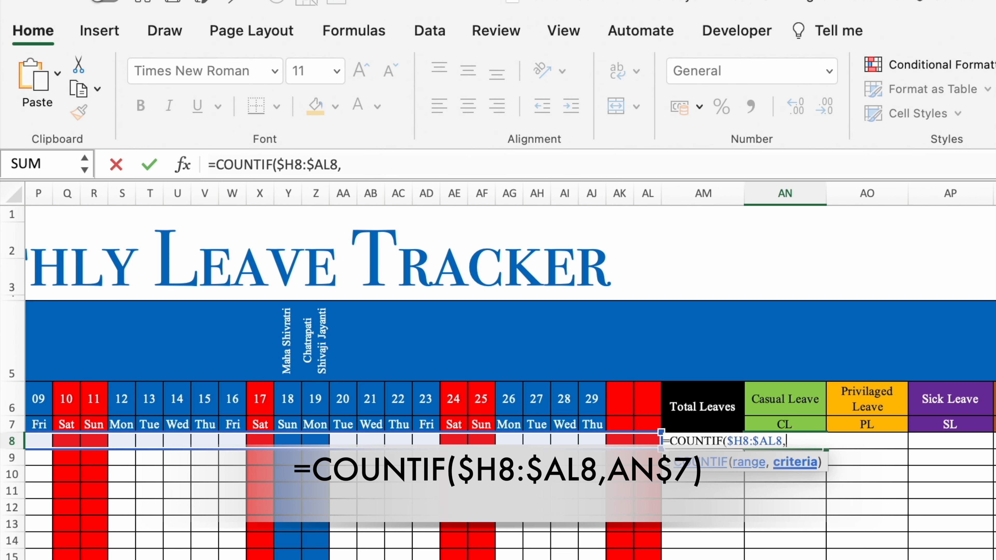
left_click(782, 420)
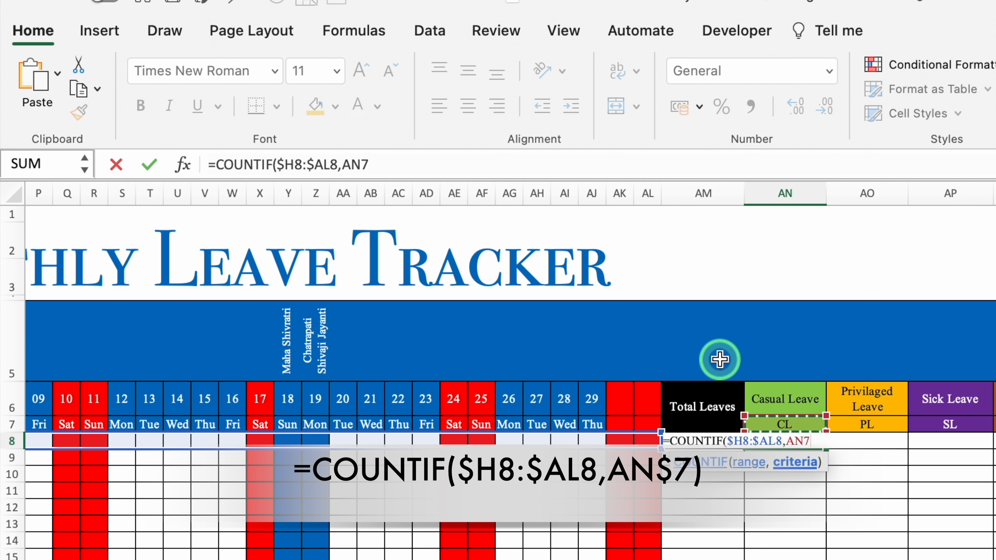
key("F4")
key("F4")
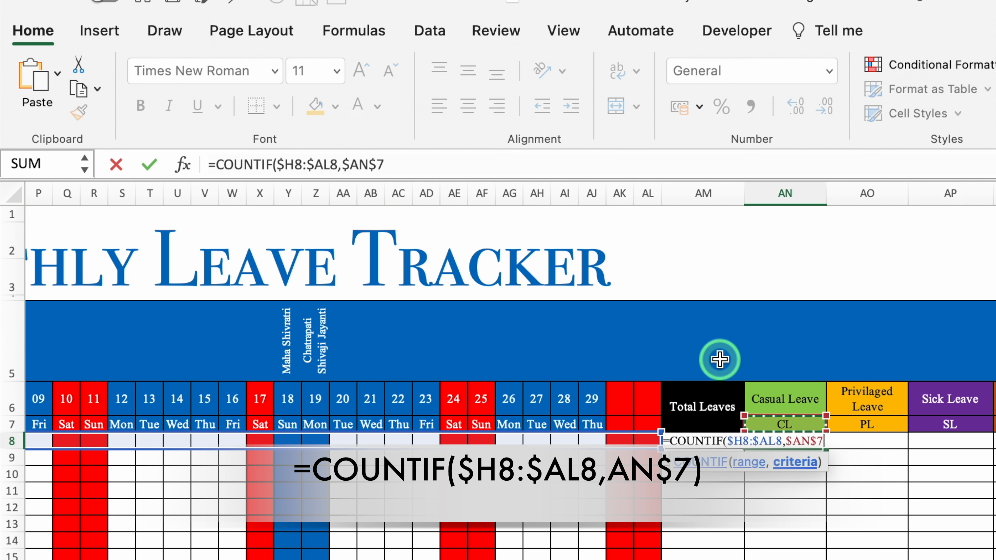
type(")")
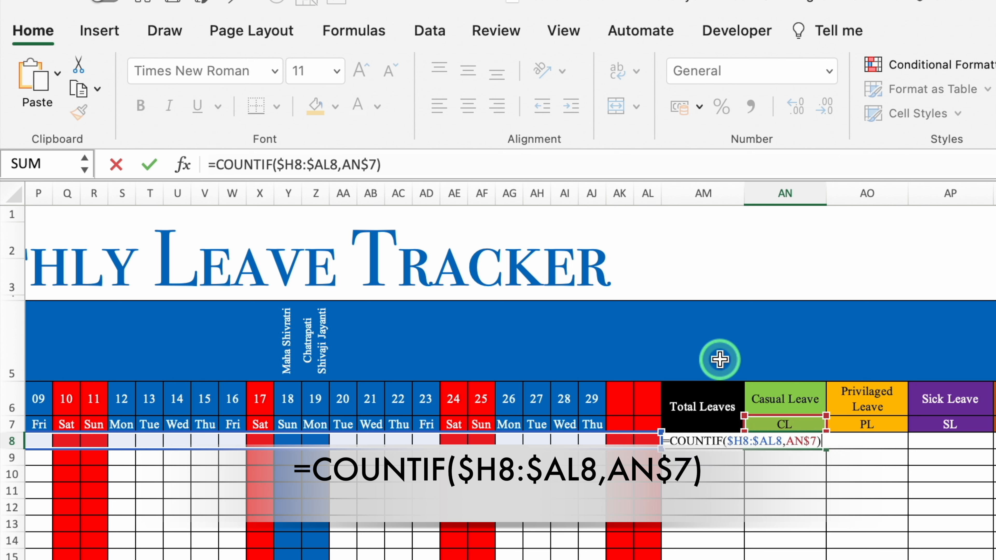
key("Return")
- Fill the AN8 formula down to row 27 and across to the Leave Without Pay column AV
left_click(808, 444)
left_click_drag(829, 452, 835, 559)
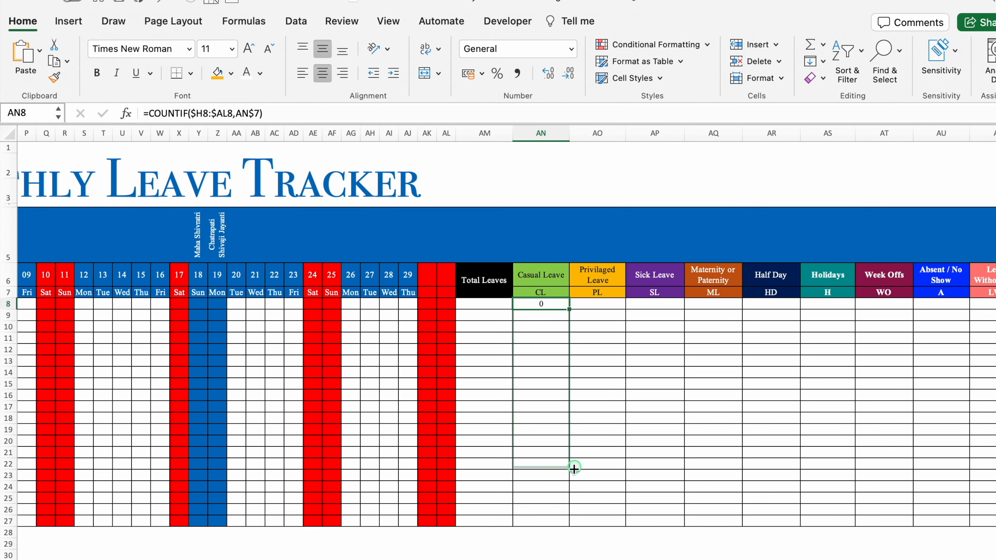
left_click_drag(576, 525, 573, 533)
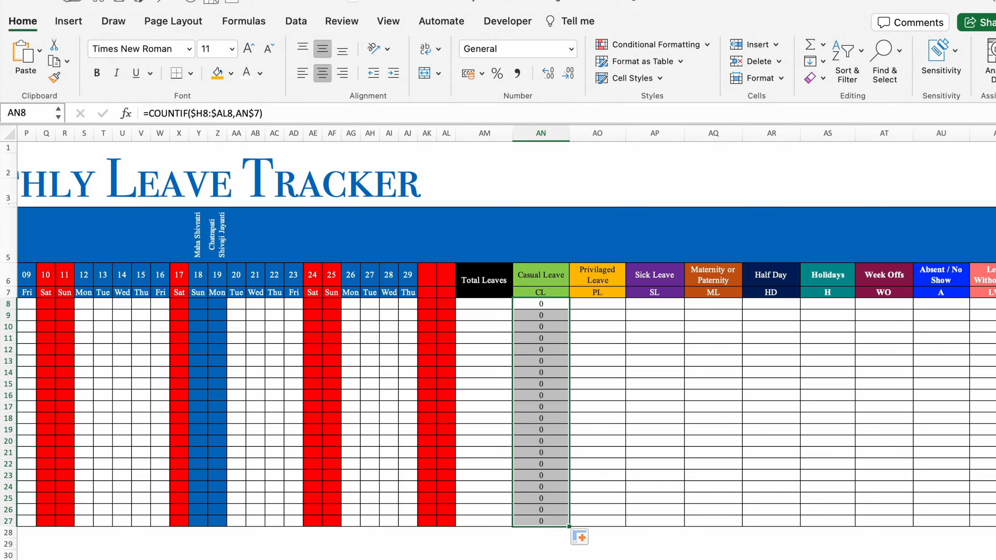
scroll(569, 533, "right", 2)
left_click_drag(539, 526, 976, 516)
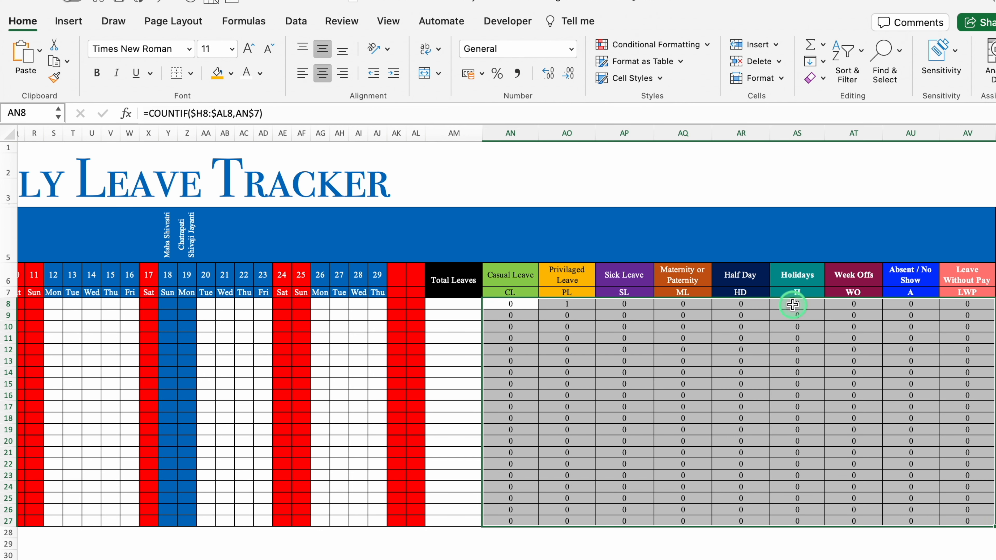
- Clear the copied formulas from the Holidays and Week Offs columns, AS8:AT27
left_click(792, 305)
left_click_drag(792, 304, 858, 522)
key("Delete")
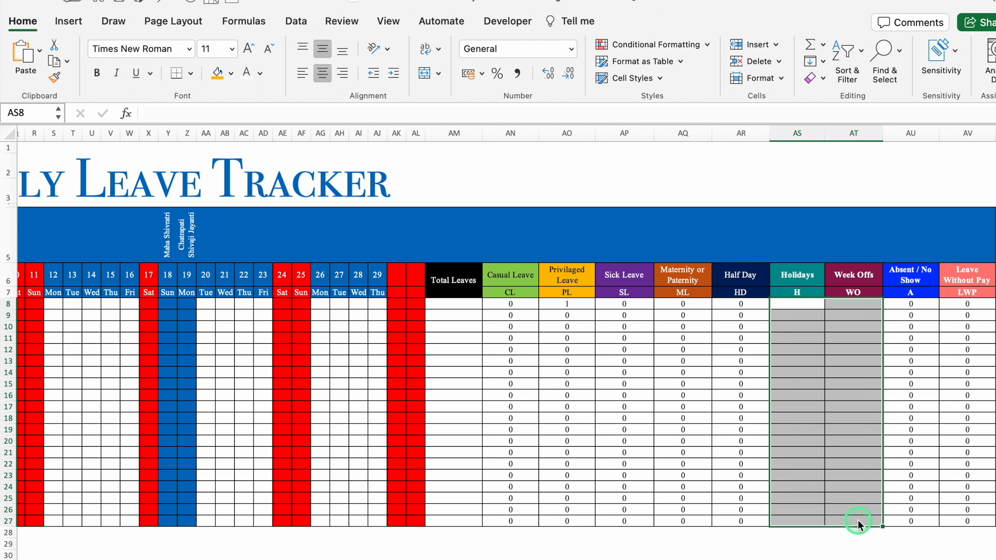
- Enter =SUM(AN8:AV8) in AM8 under Total Leaves and fill it down to AM27
left_click(455, 304)
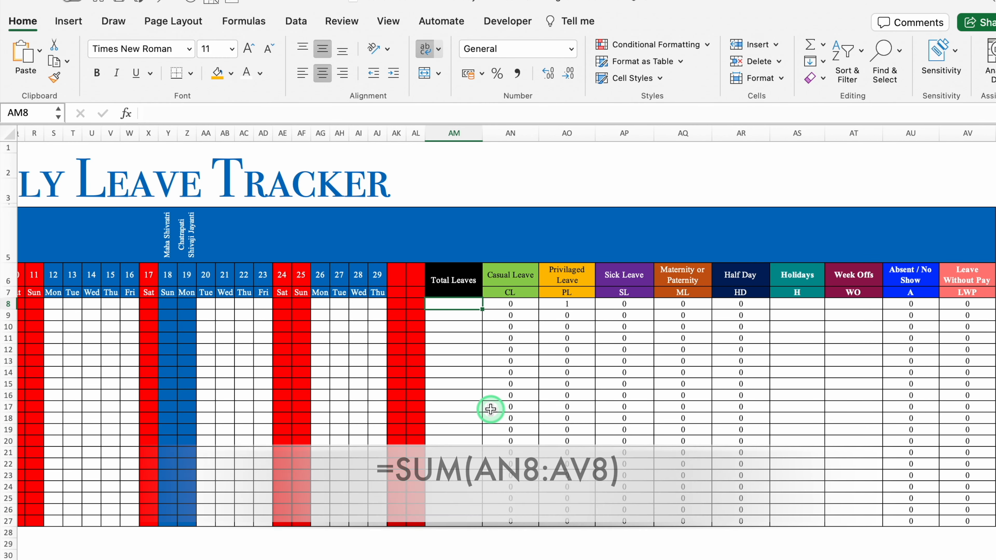
type("=")
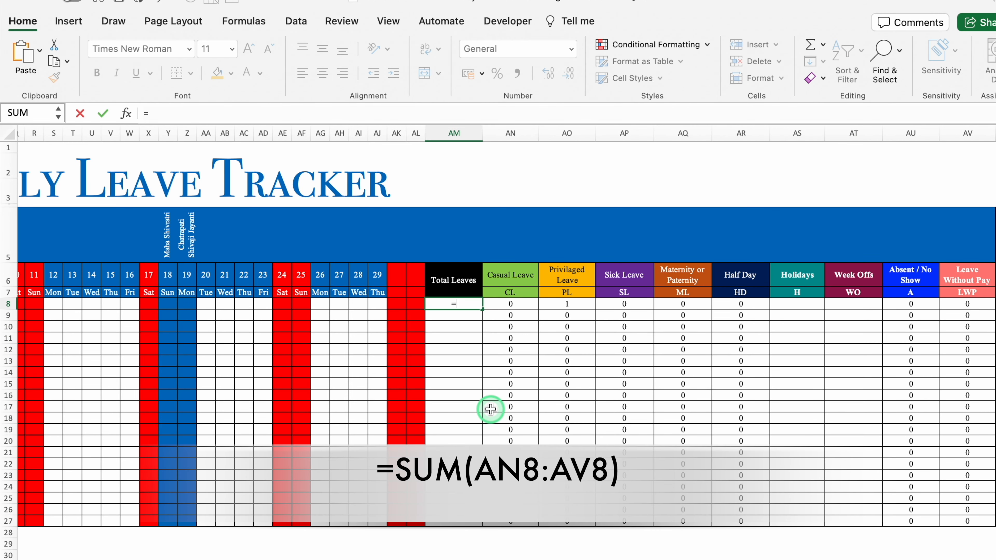
type("sum")
left_click(464, 333)
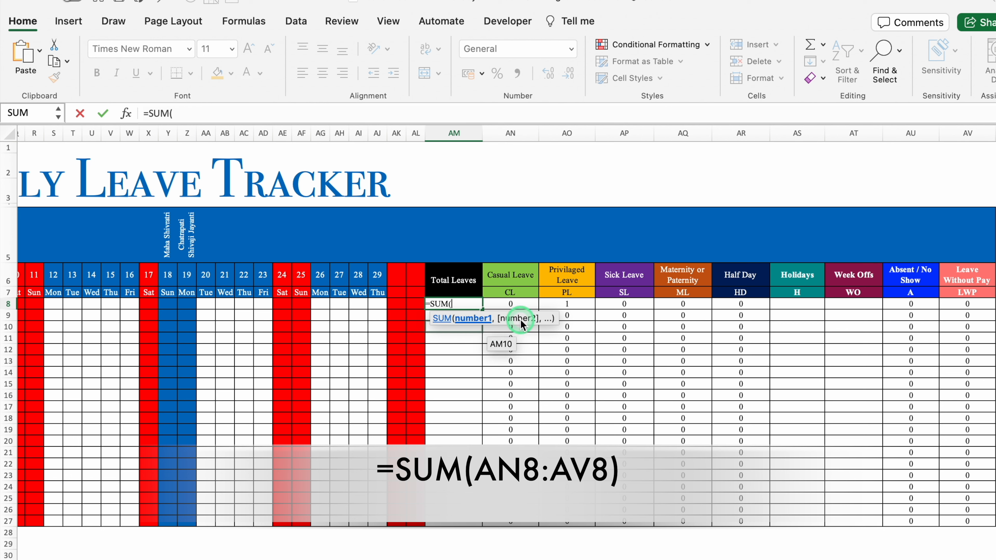
left_click_drag(509, 304, 956, 303)
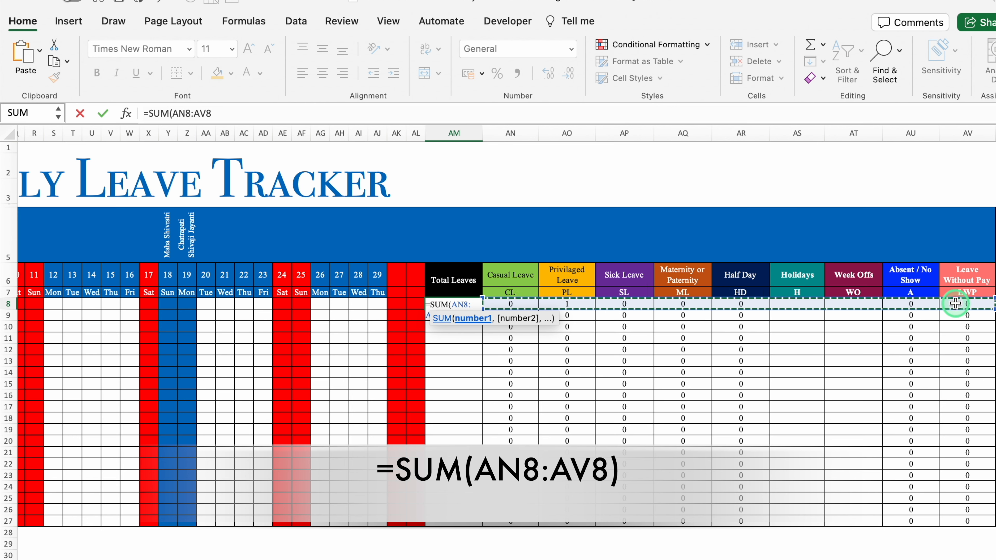
type(")")
key("Return")
left_click(465, 306)
left_click_drag(482, 310, 482, 526)
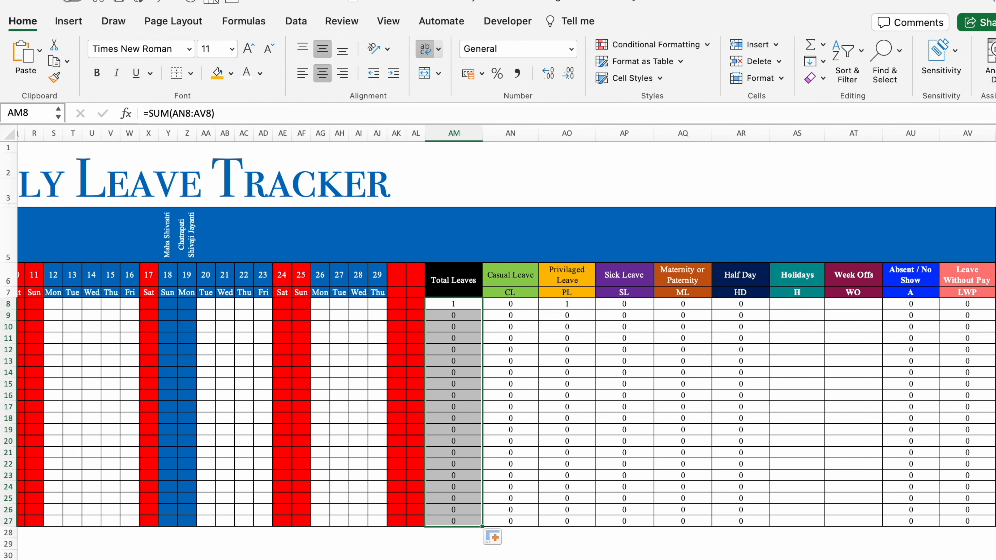
- Clear the PL entry from cell H8
scroll(368, 346, "left", 15)
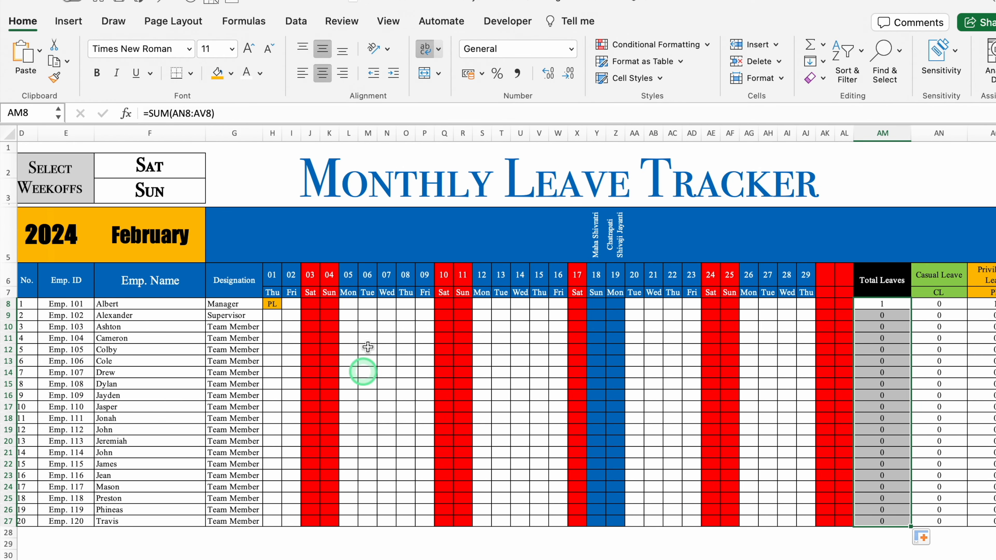
left_click(272, 304)
key("Delete")
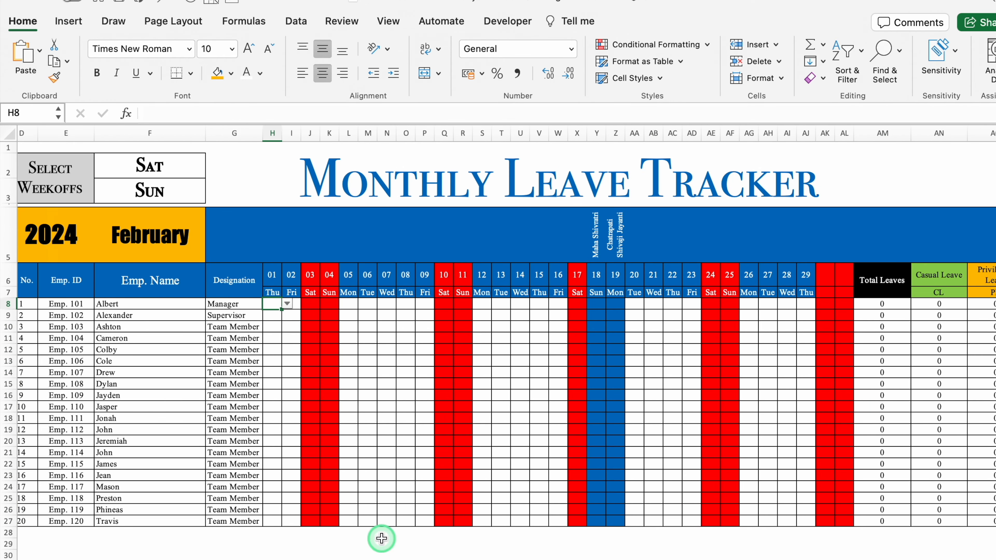
- Enter =COUNTA($H$5:$AL$5) in AS8 under Holidays
scroll(335, 420, "right", 13)
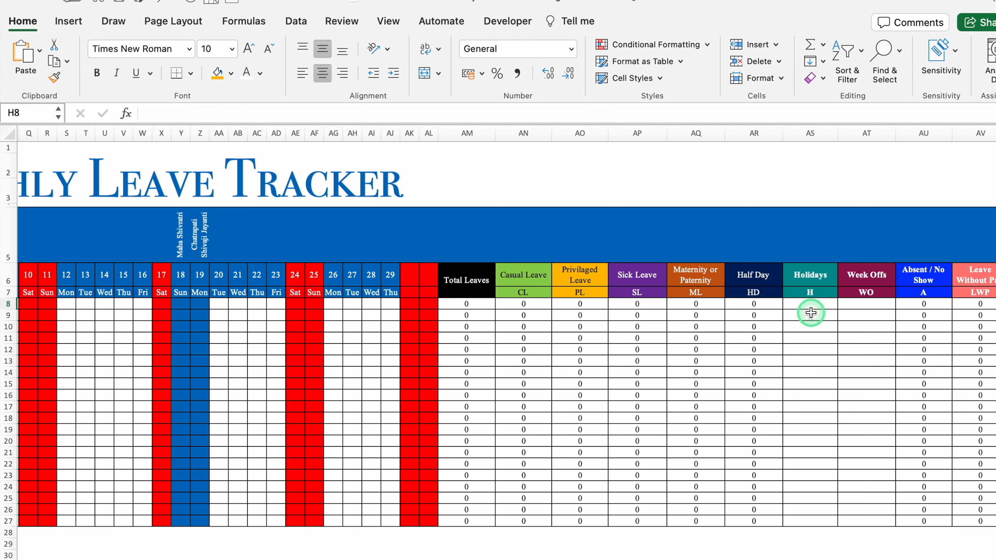
left_click(807, 305)
type("=counta")
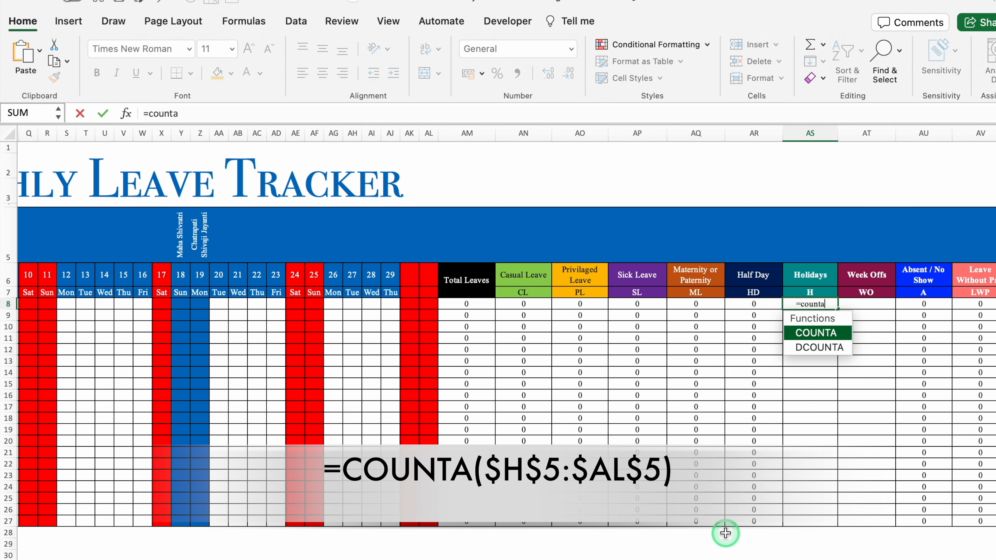
left_click(828, 335)
scroll(274, 314, "left", 10)
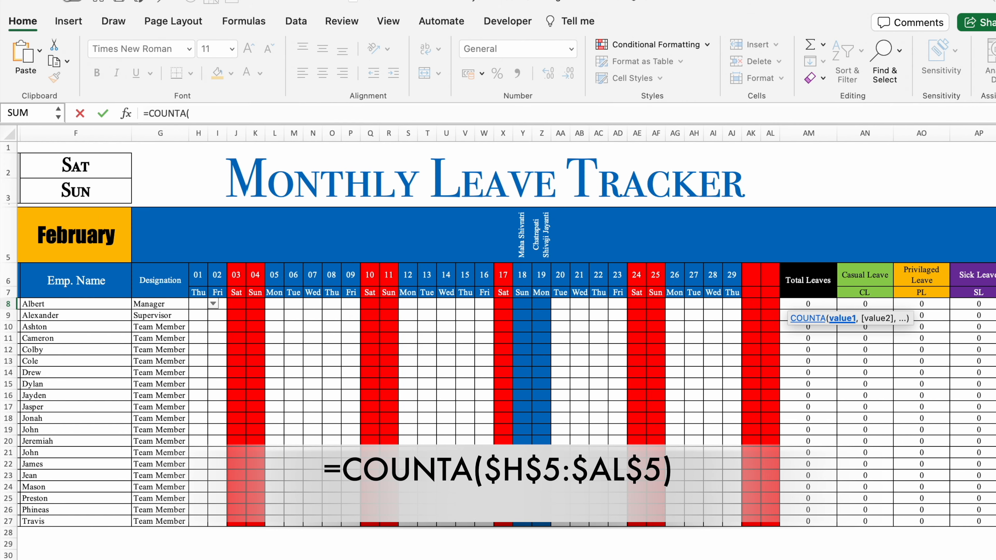
left_click(197, 224)
left_click_drag(201, 222, 770, 221)
key("F4")
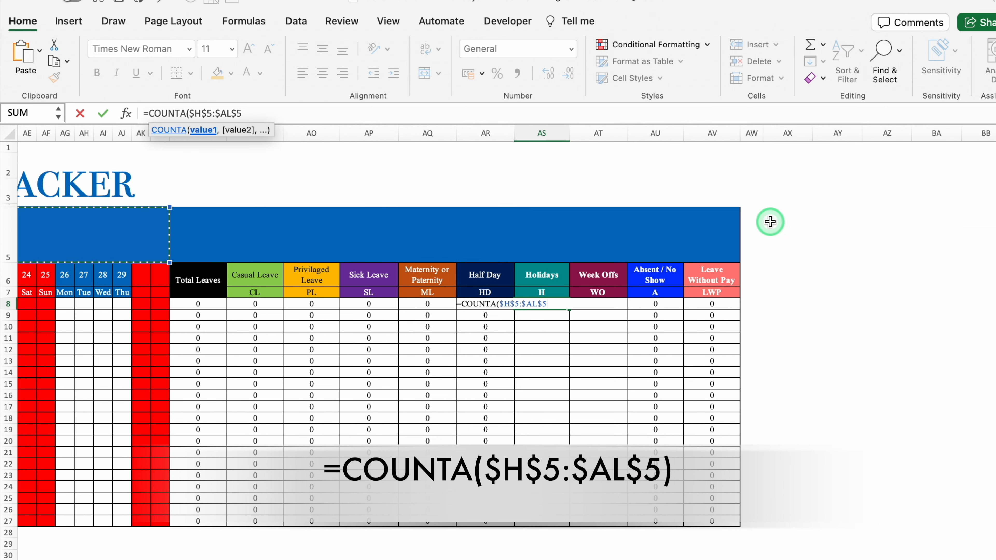
type(")")
key("Return")
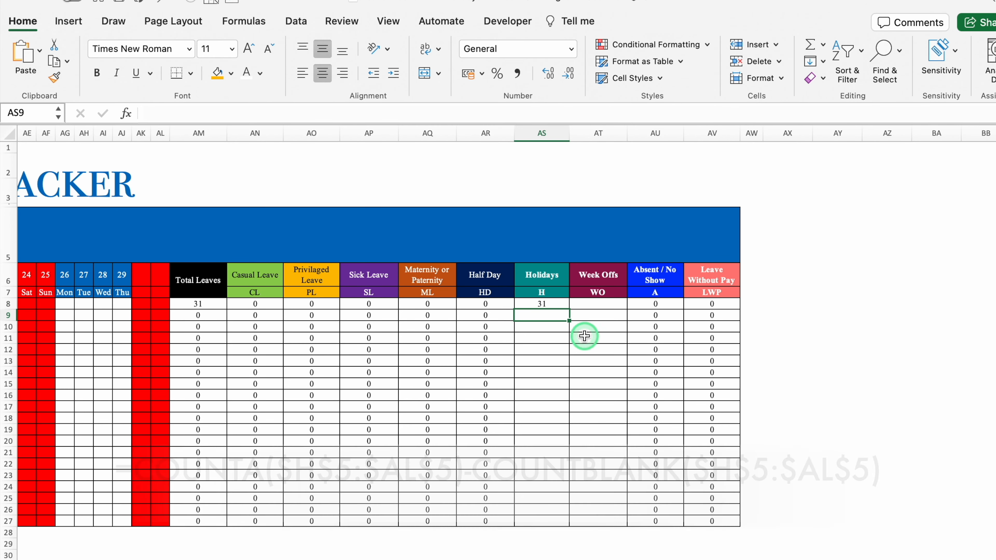
- Append -COUNTBLANK($H$5:$AL$5) to the AS8 formula and fill it down to AS27
left_click(552, 303)
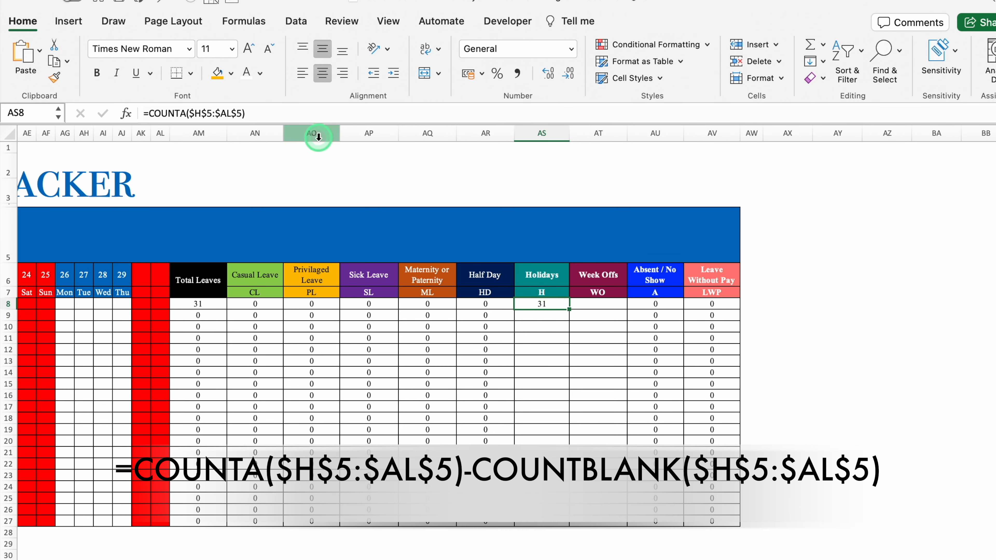
left_click(277, 111)
type("-Count")
double_click(218, 196)
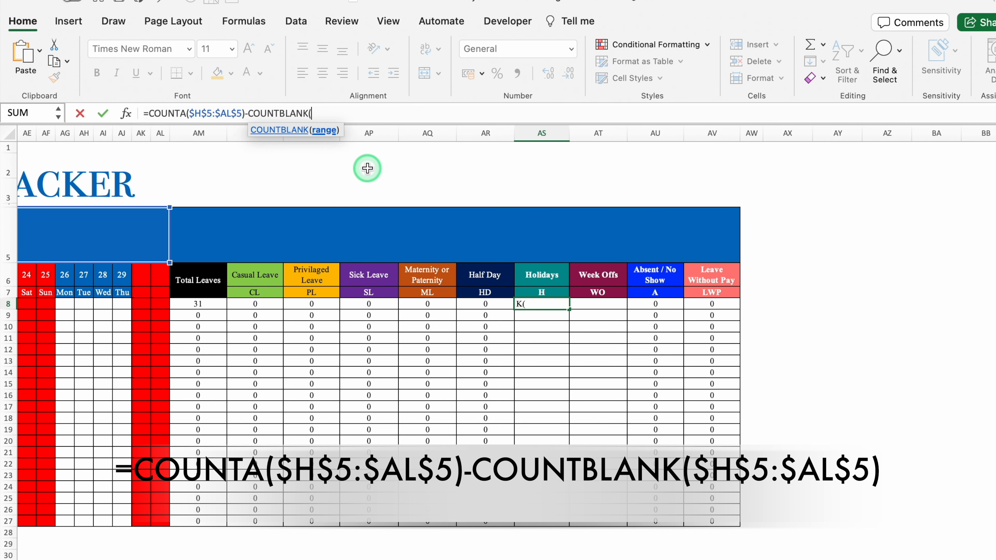
scroll(457, 440, "left", 15)
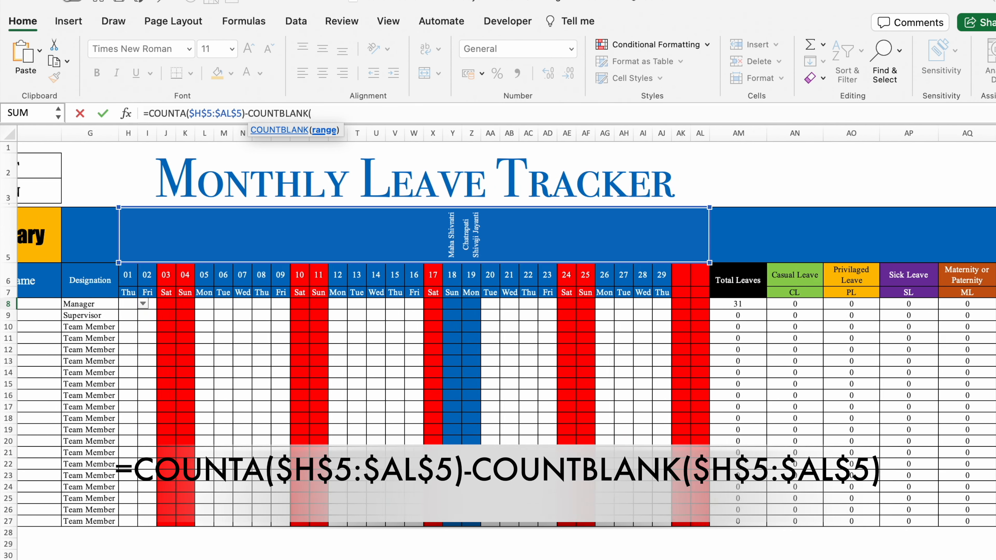
left_click_drag(228, 215, 357, 219)
left_click_drag(357, 220, 800, 235)
key("F4")
type(")")
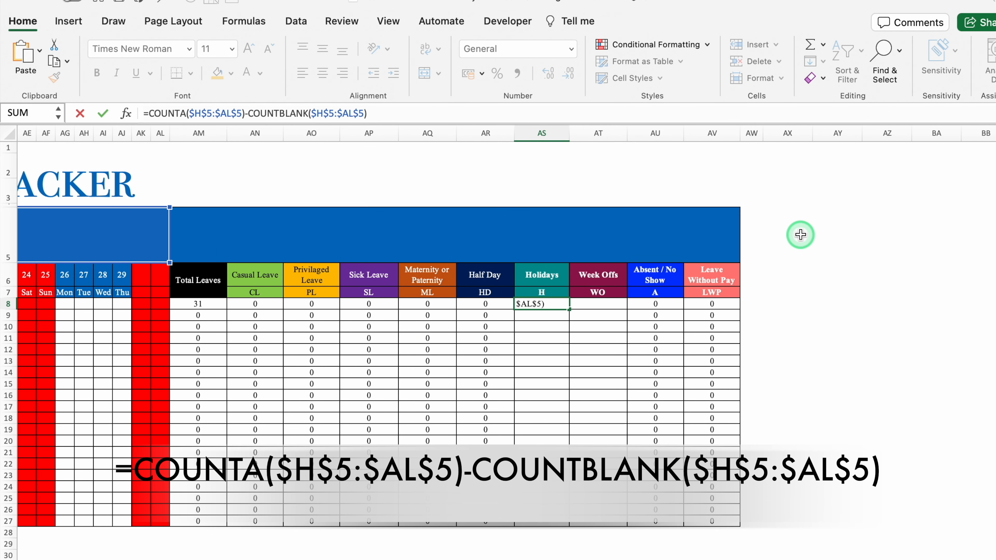
key("Return")
left_click(541, 304)
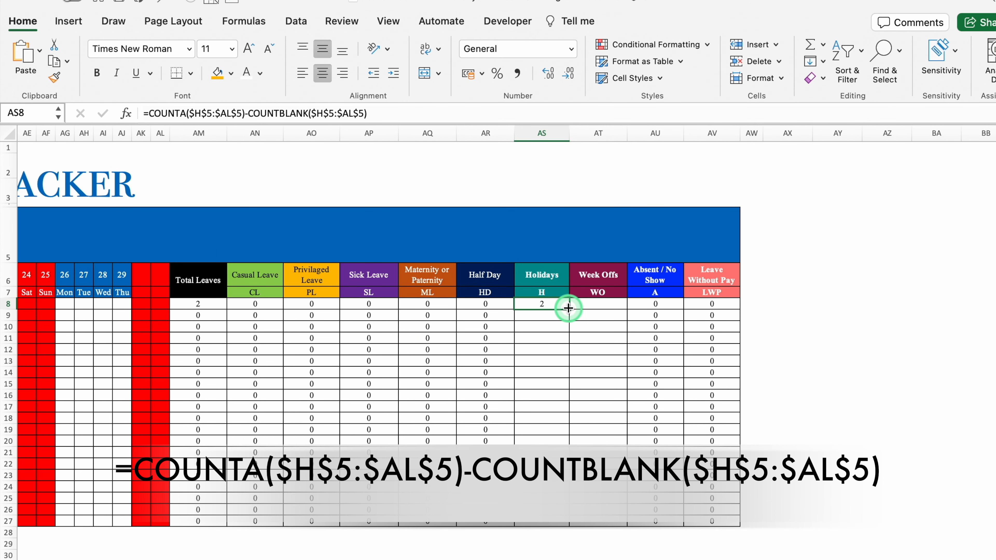
left_click_drag(568, 308, 572, 526)
- Start a COUNTIF formula in AT8 under Week Offs with the absolute weekday range $H$7:$AL$7
key("Right")
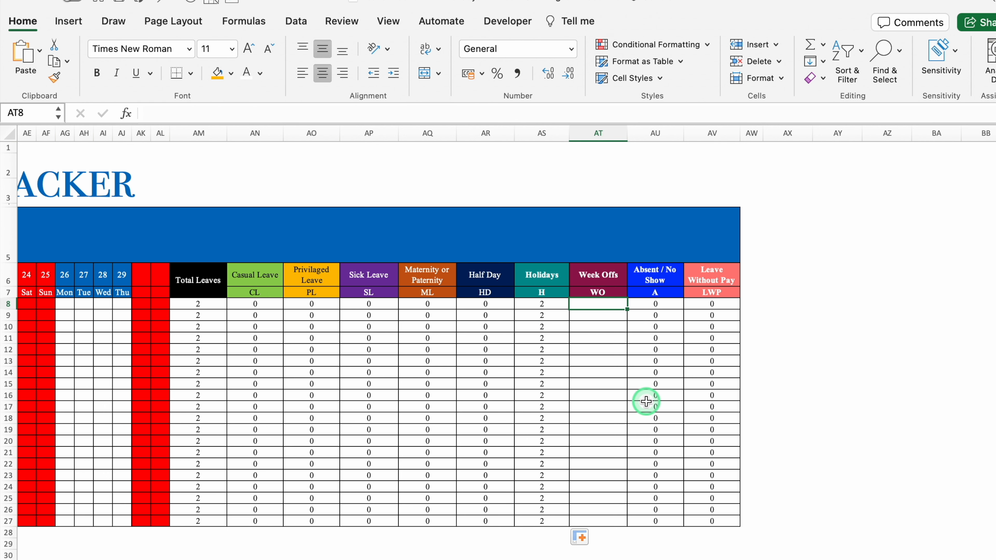
type("=")
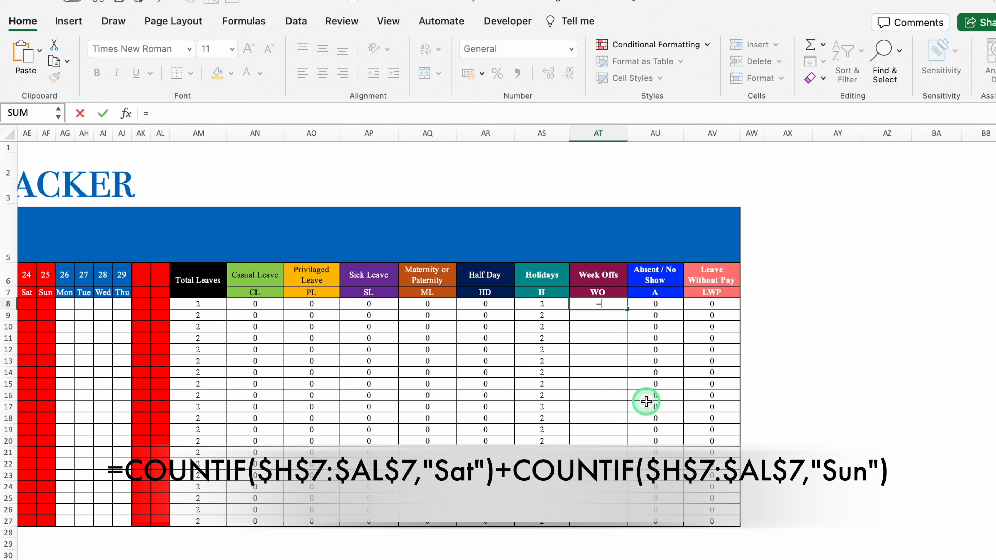
type("countif")
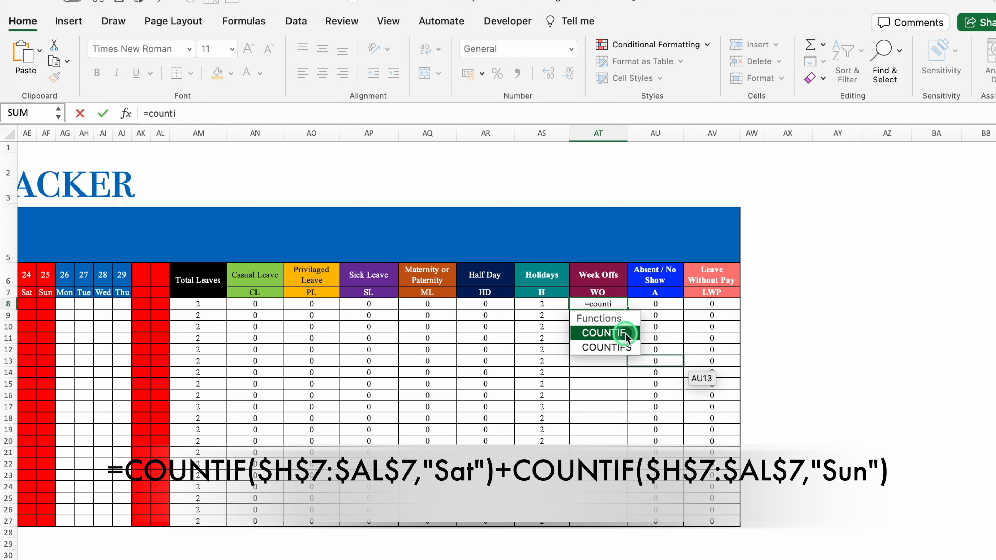
key("Tab")
scroll(626, 337, "left", 15)
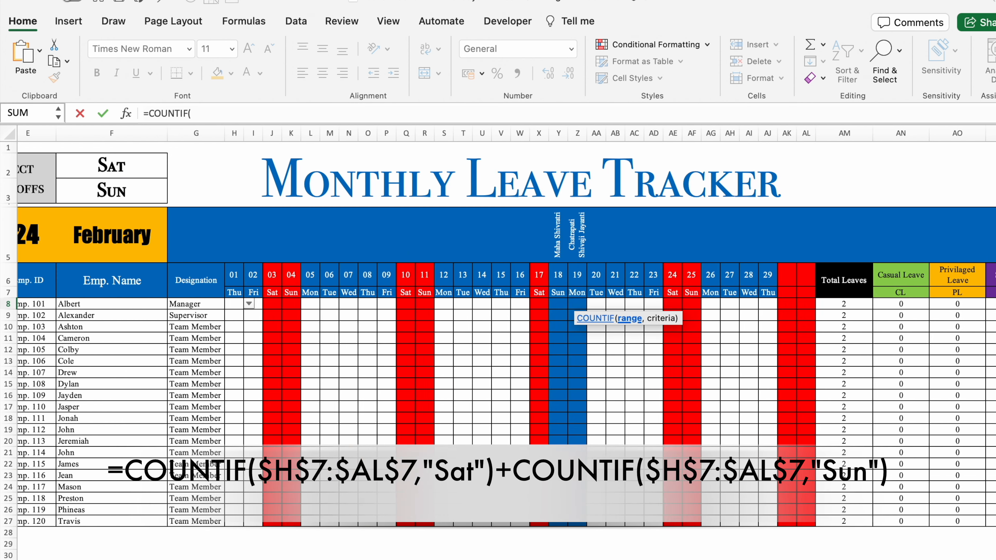
left_click_drag(285, 293, 681, 291)
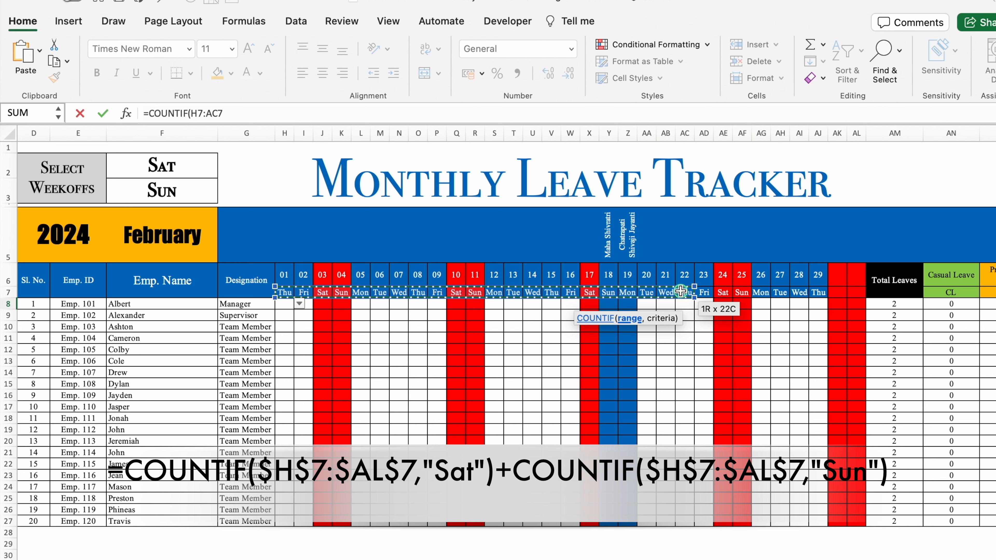
left_click_drag(681, 291, 852, 290)
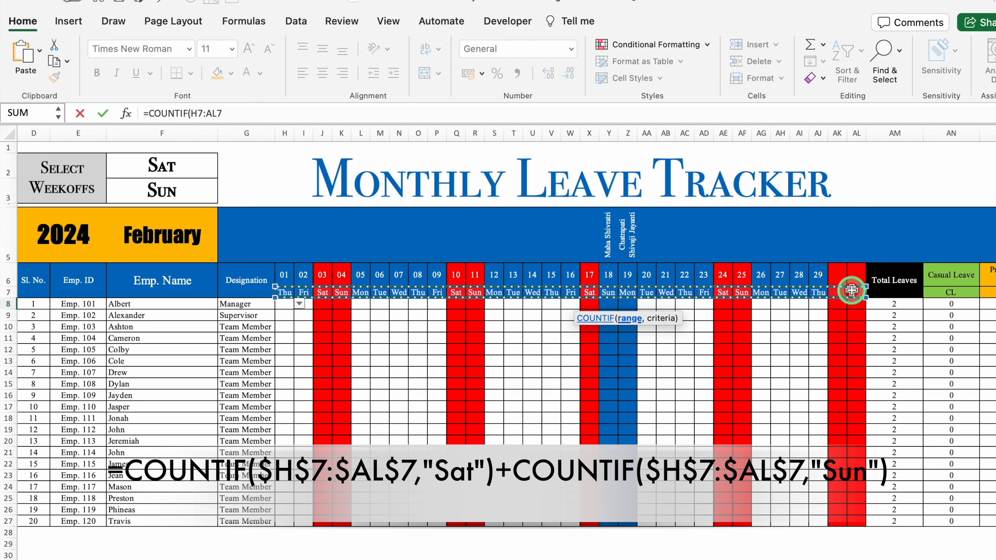
key("F4")
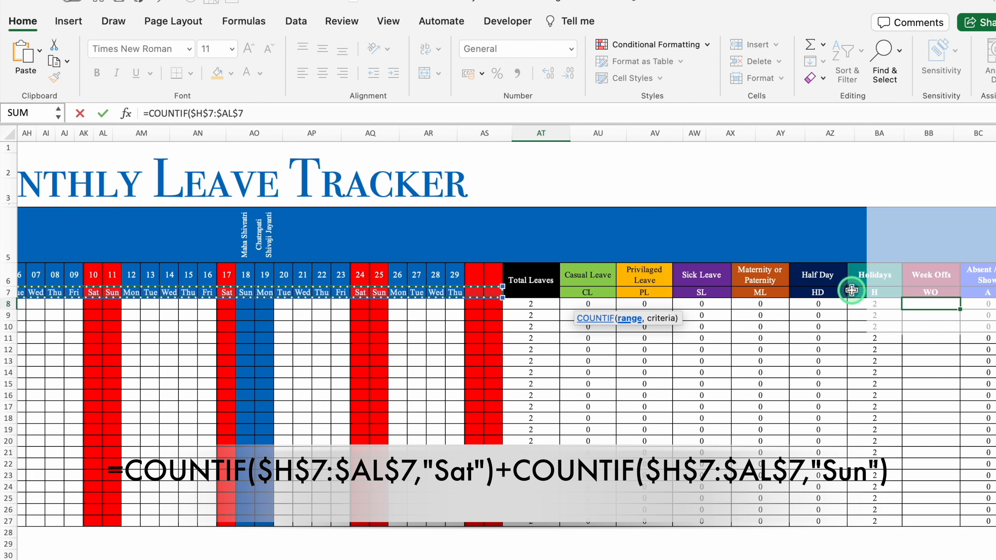
- Complete the AT8 COUNTIF with the first week-off cell $F$2 as its absolute criterion
type(",")
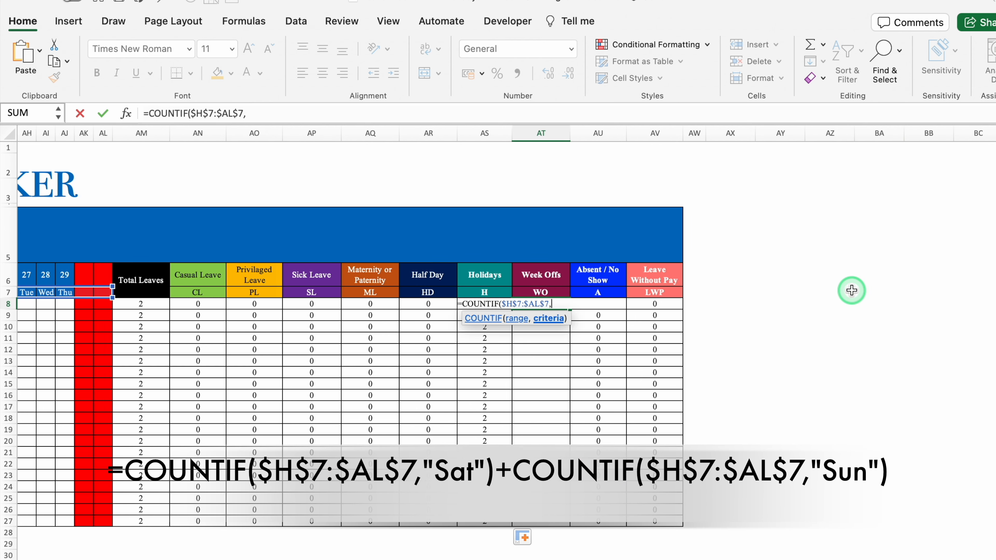
scroll(852, 291, "left", 15)
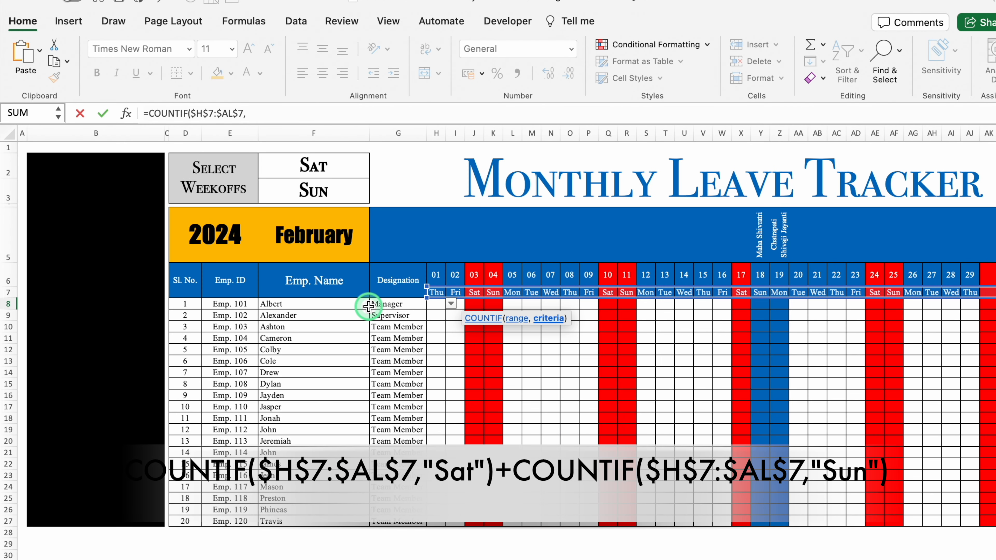
left_click(336, 162)
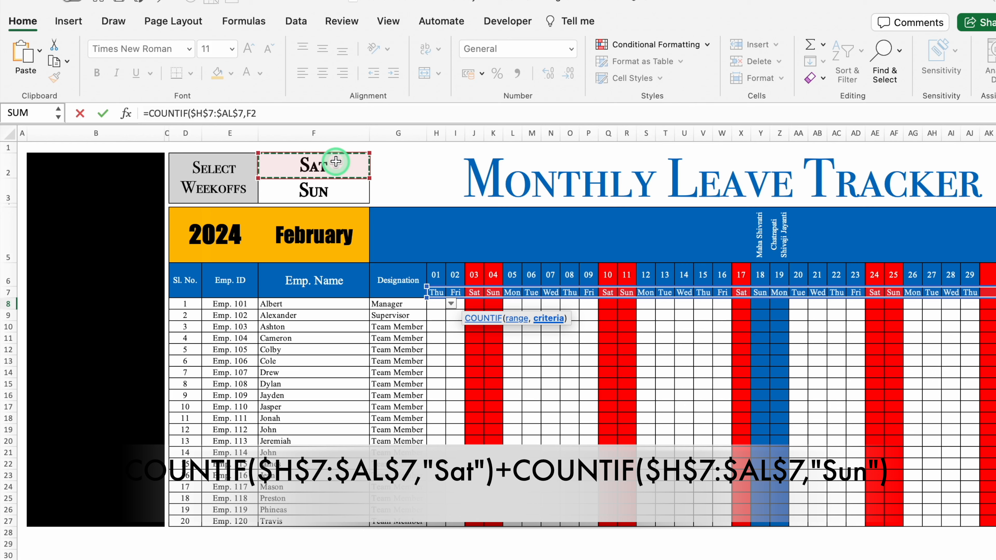
key("F4")
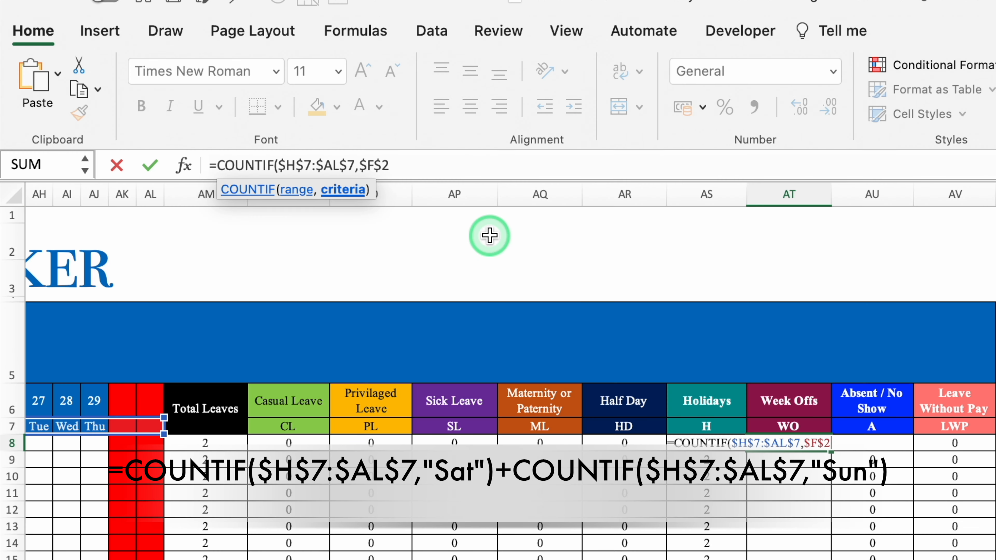
type(")")
- Append +COUNTIF($H$7:$AL$7,$F$3) to the AT8 formula and fill it down to AT27
left_click_drag(280, 113, 231, 114)
left_click_drag(337, 167, 258, 234)
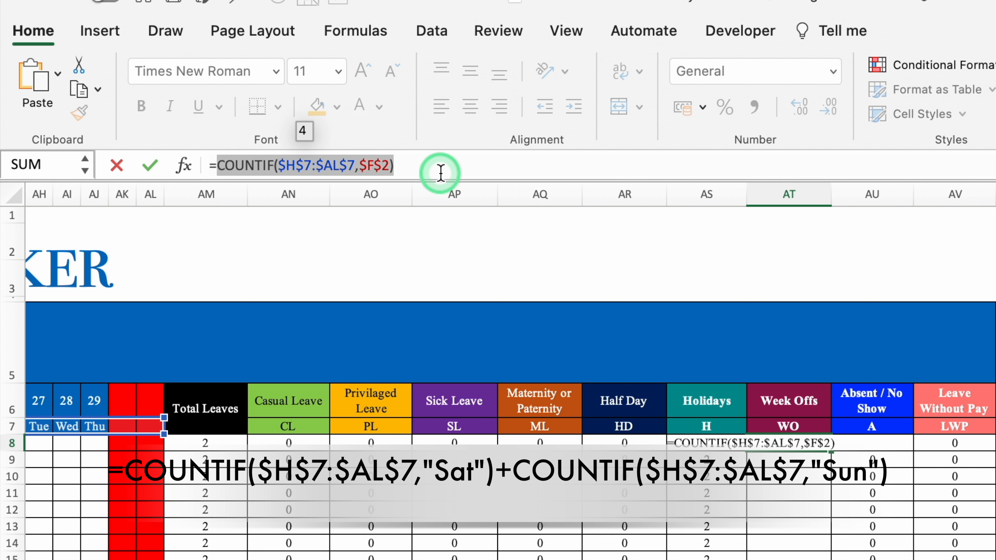
left_click(430, 162)
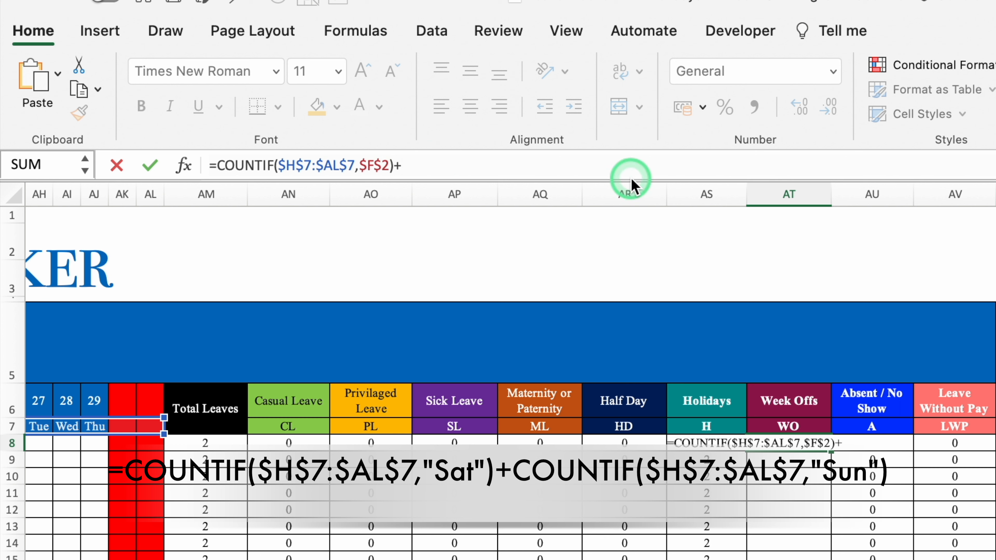
key("super+v")
left_click(573, 169)
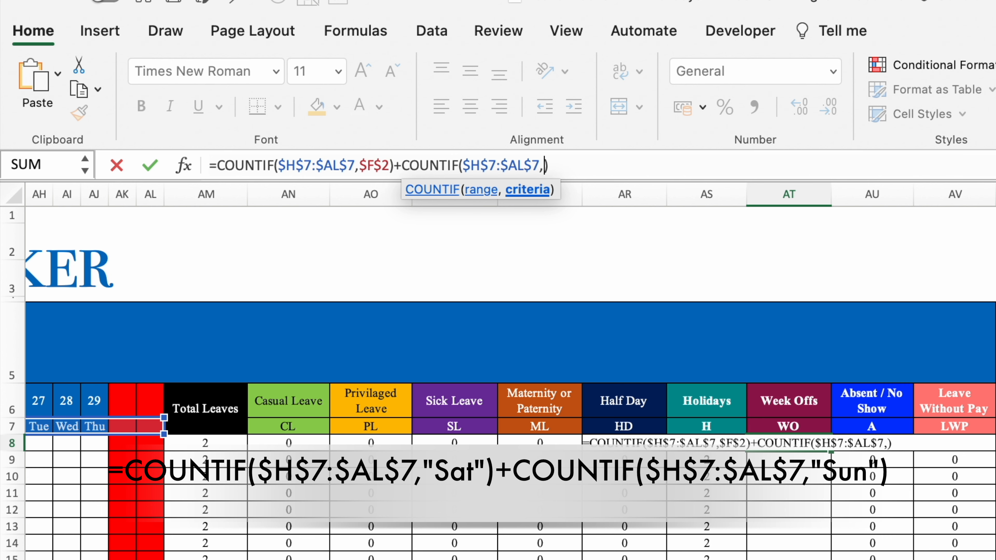
scroll(510, 373, "left", 15)
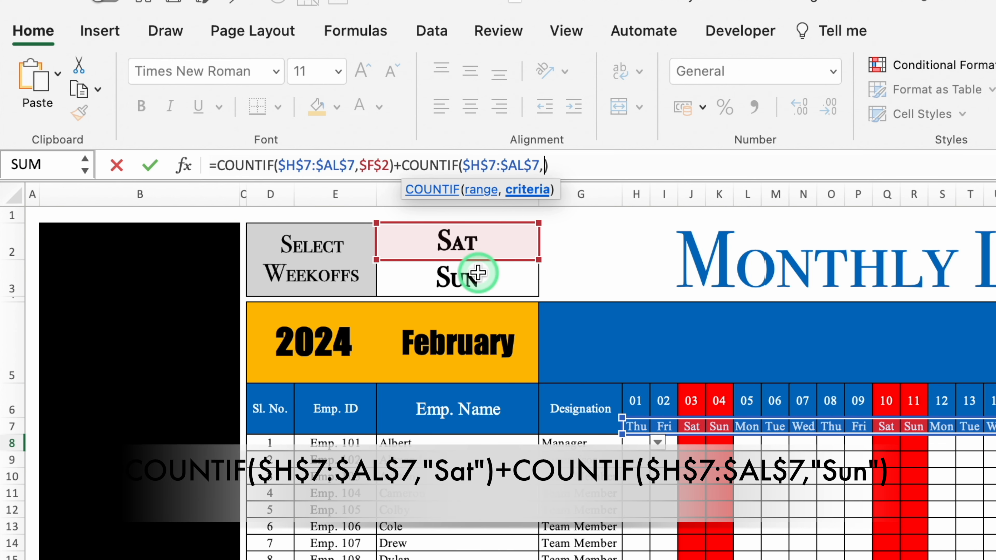
left_click(477, 272)
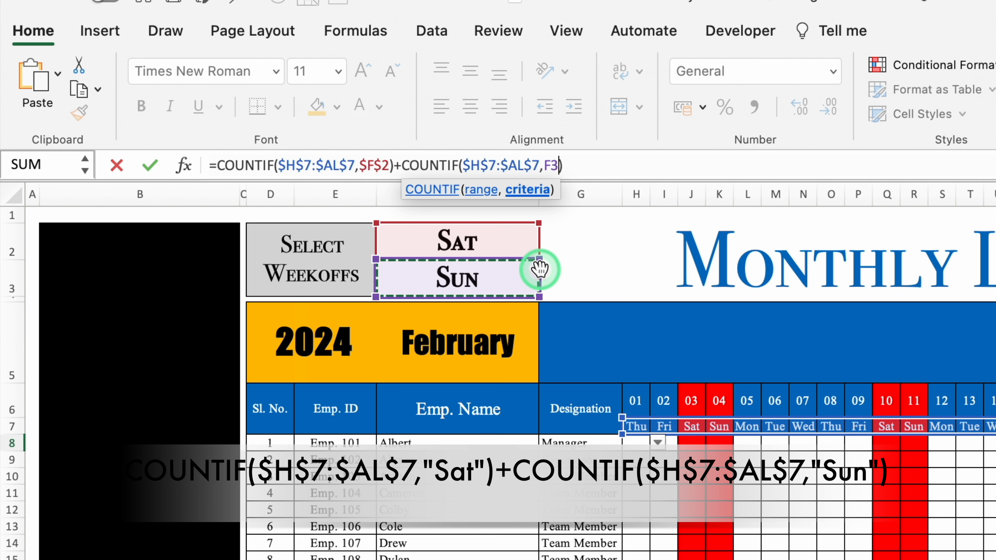
key("F4")
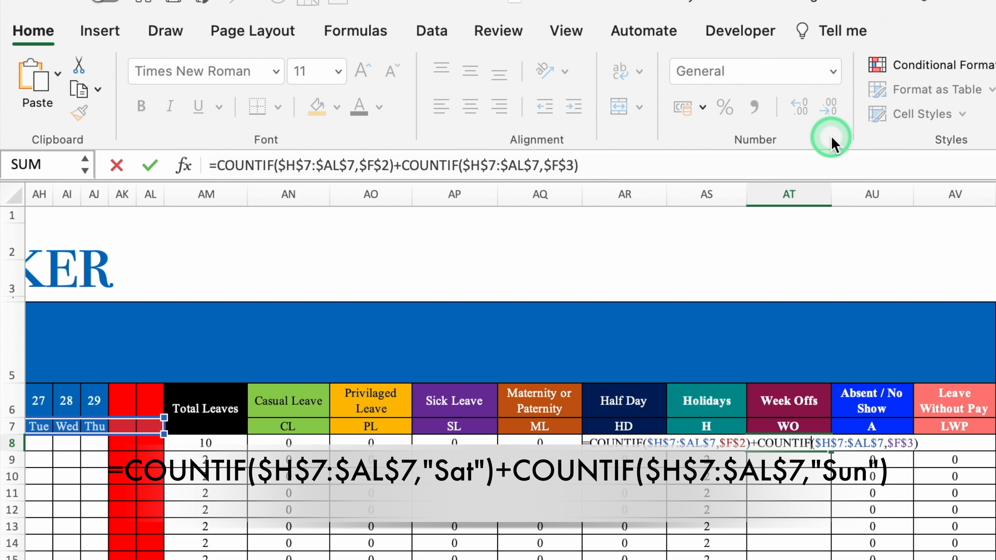
key("Return")
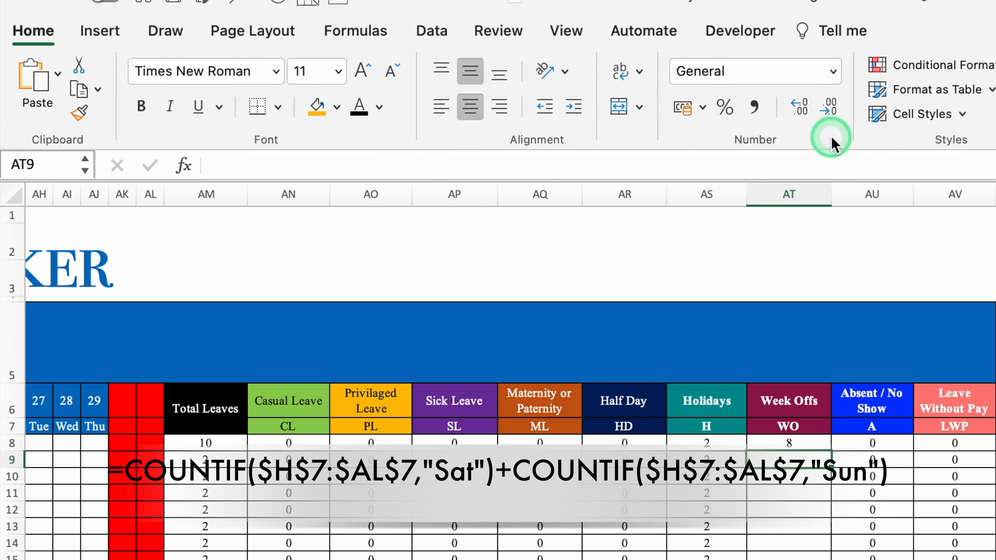
left_click(810, 444)
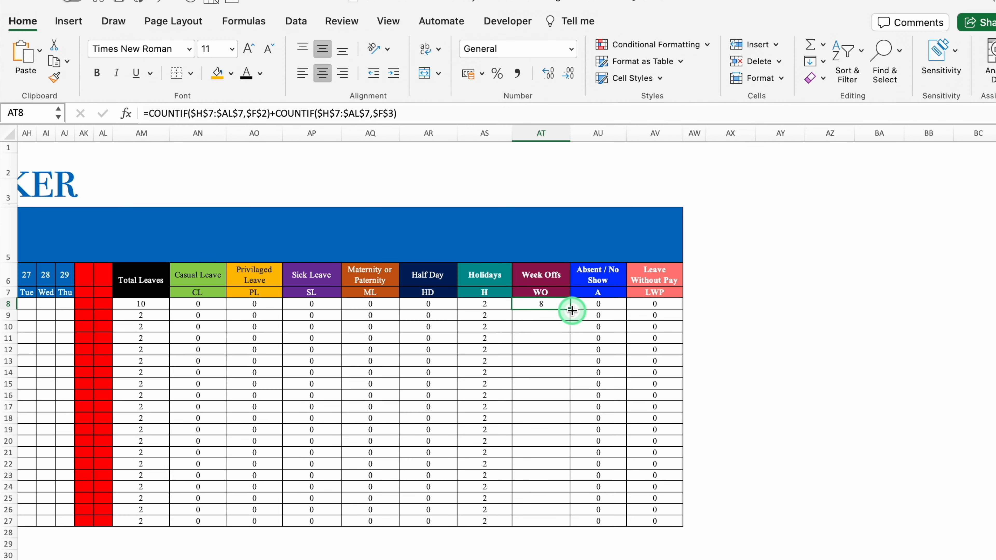
left_click_drag(571, 310, 574, 525)
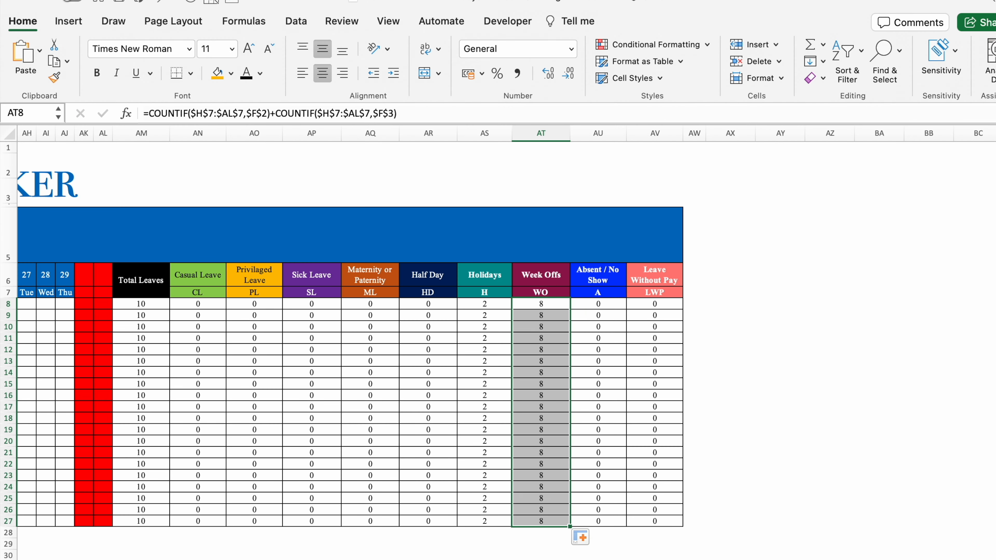
- Set the first week-off selection in F2 to None
scroll(573, 525, "left", 5)
scroll(506, 333, "left", 4)
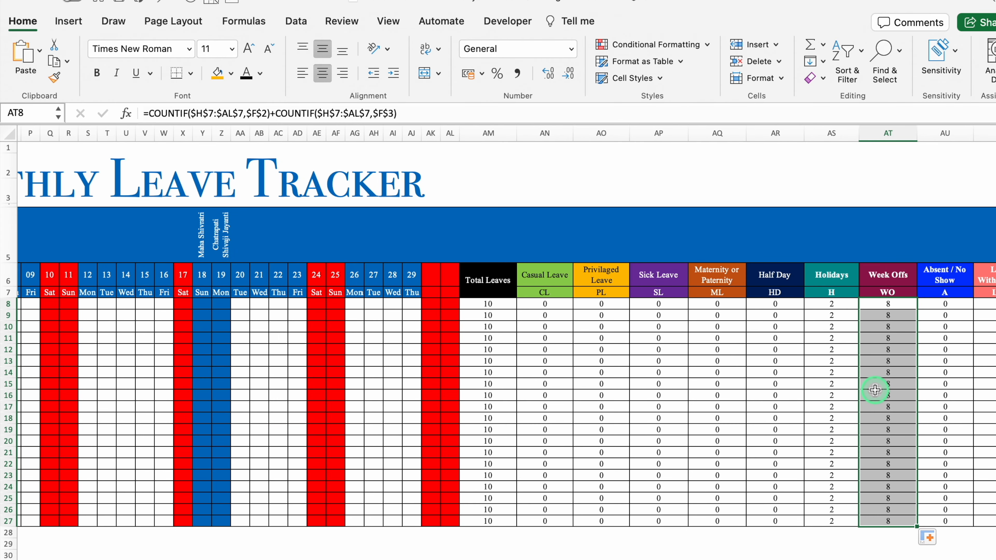
scroll(760, 527, "left", 8)
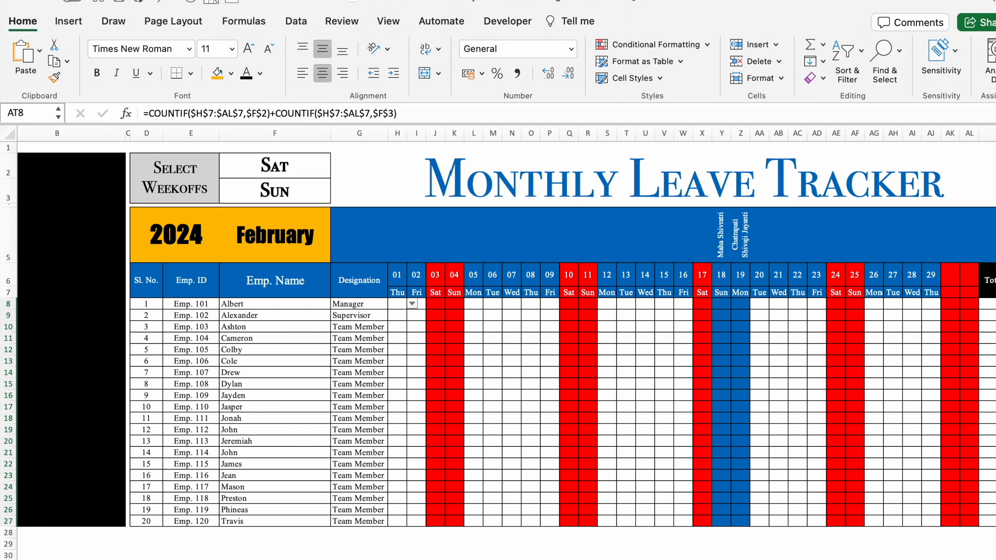
scroll(382, 247, "left", 2)
left_click(329, 163)
left_click(375, 170)
left_click(273, 188)
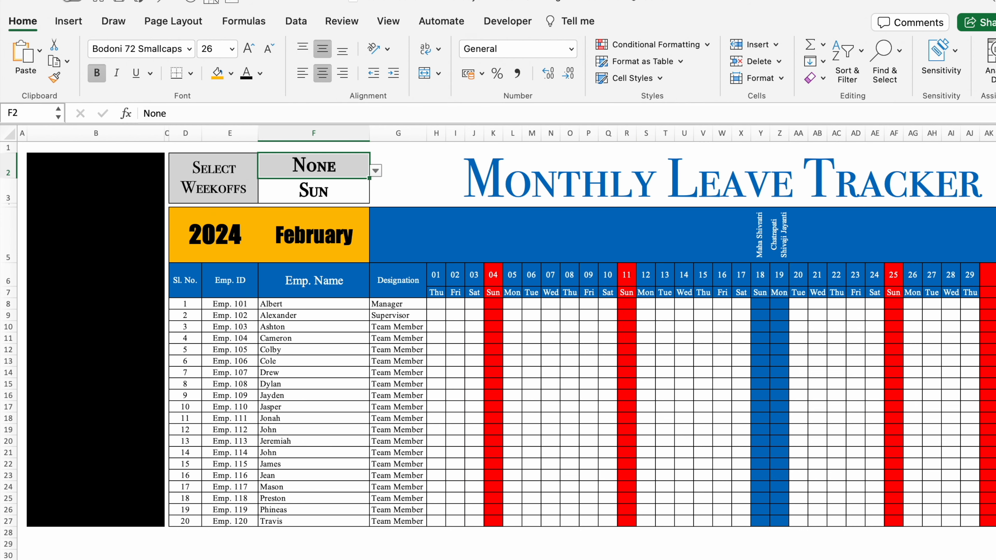
- Add a conditional formatting rule to AM8:AV27 that gives cells equal to 0 a custom format with white font
scroll(875, 310, "right", 15)
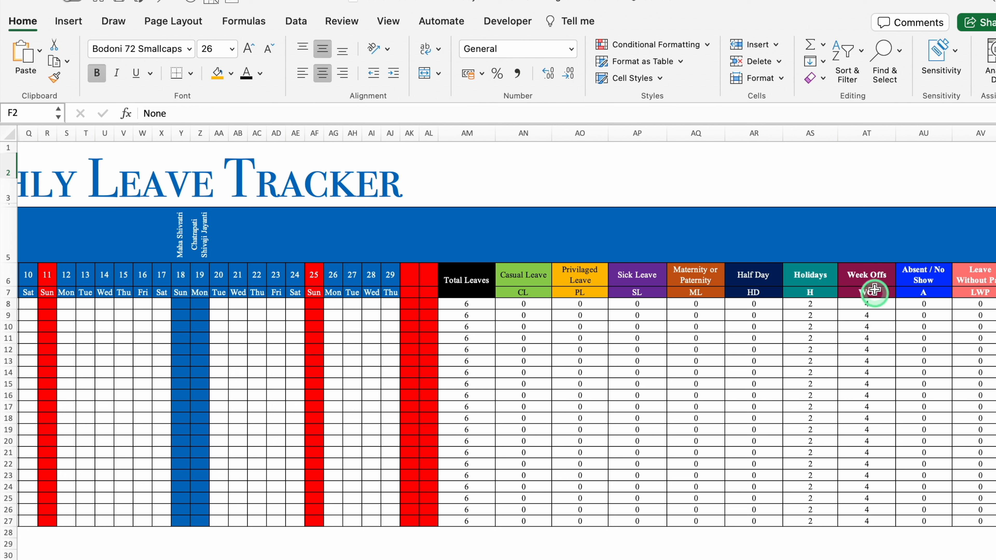
mouse_move(466, 305)
left_mouse_down()
mouse_move(756, 405)
mouse_move(961, 436)
mouse_move(959, 519)
left_mouse_up()
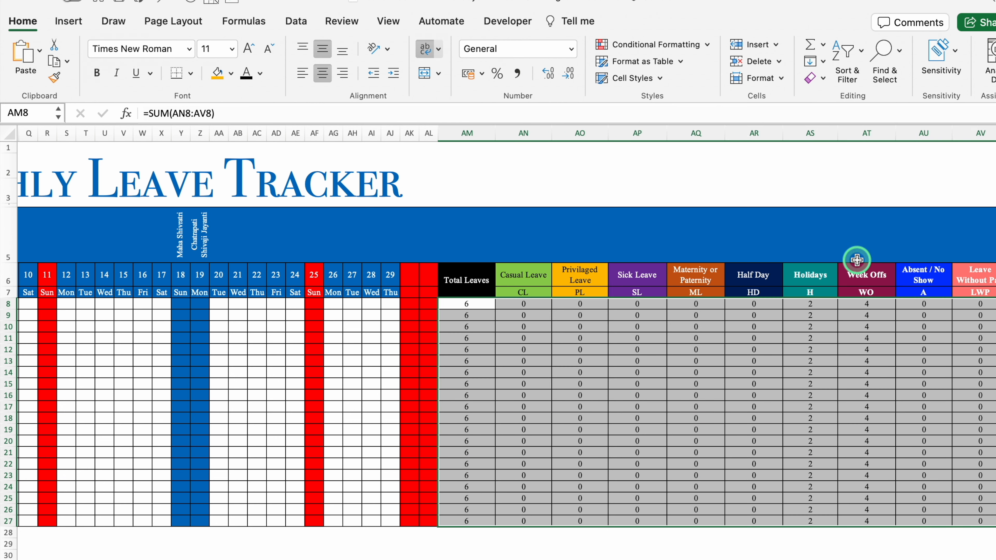
left_click(678, 52)
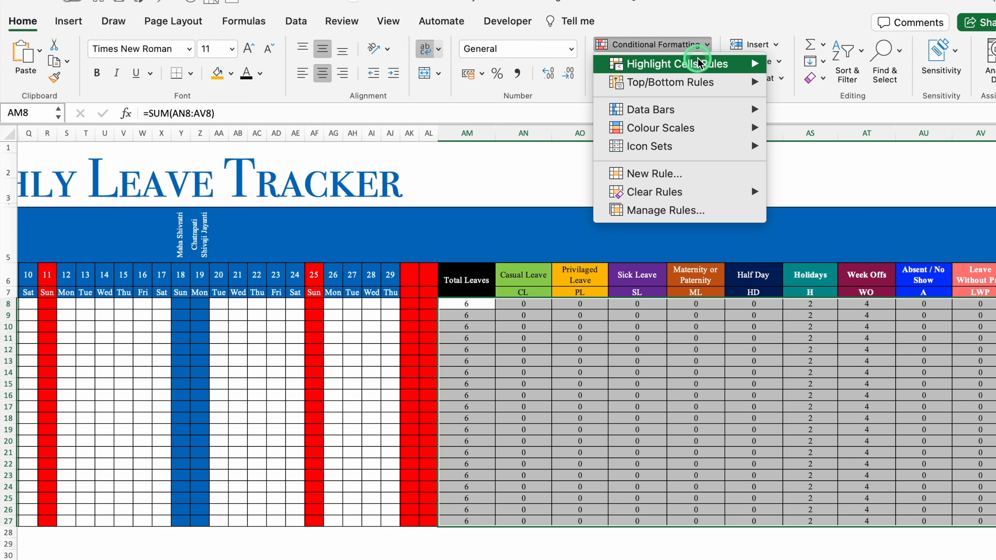
mouse_move(699, 64)
left_click(835, 122)
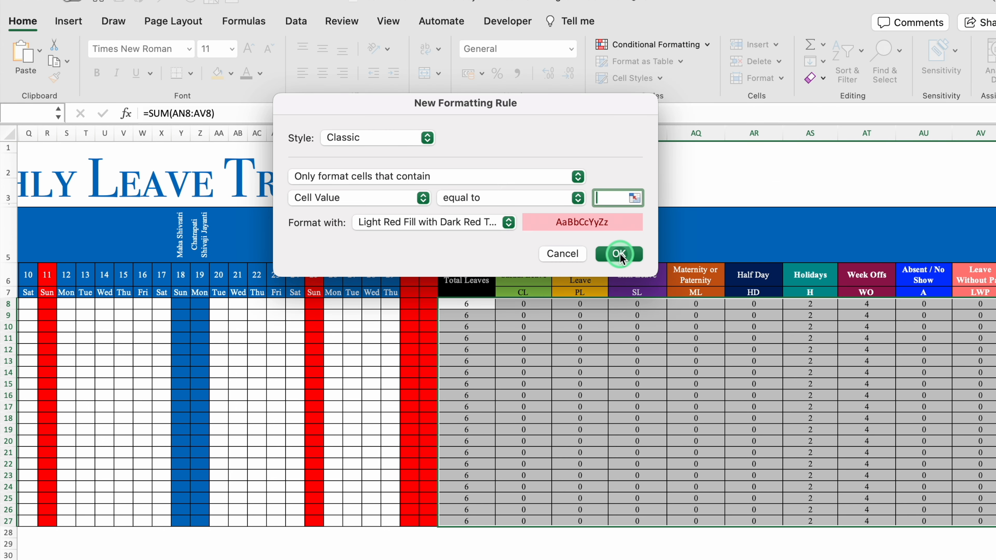
type("0")
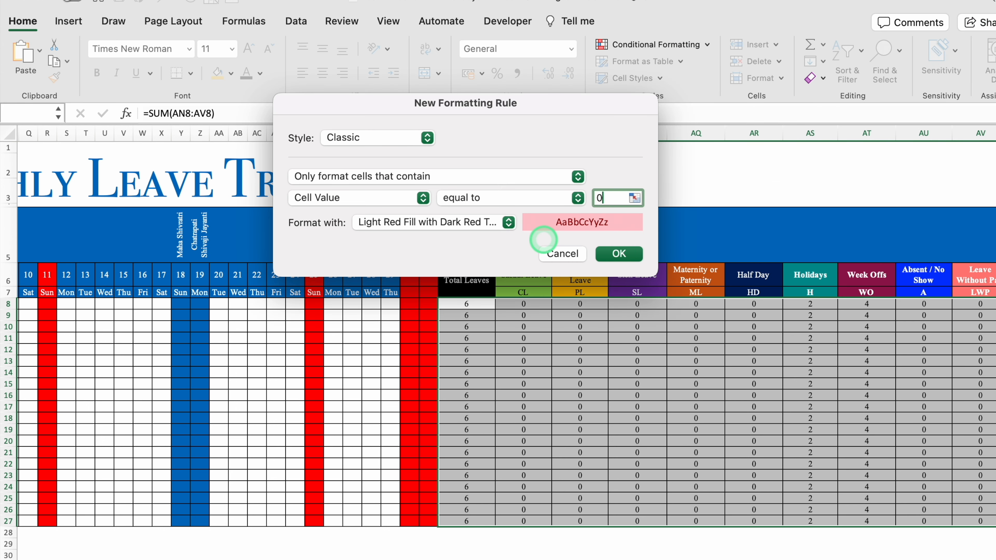
left_click(509, 223)
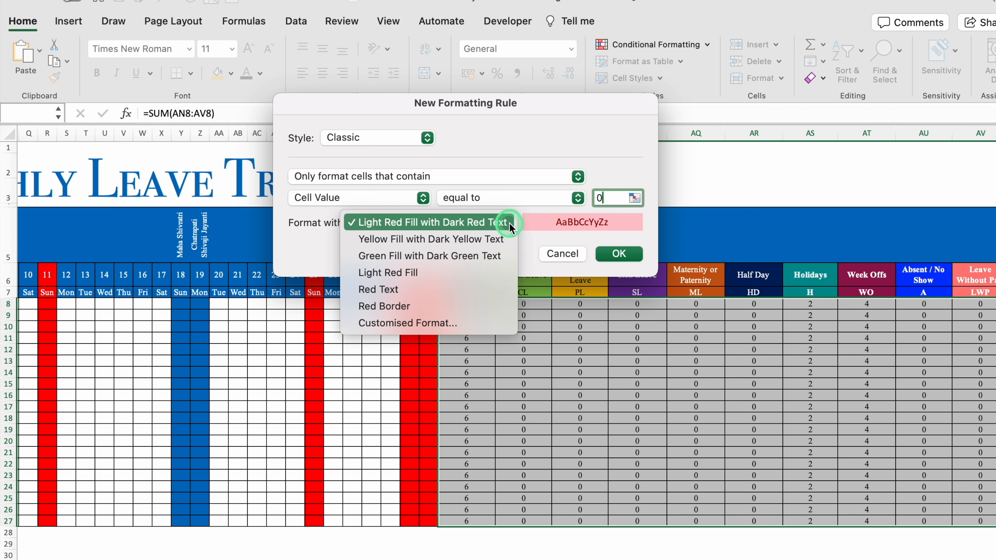
left_click(451, 322)
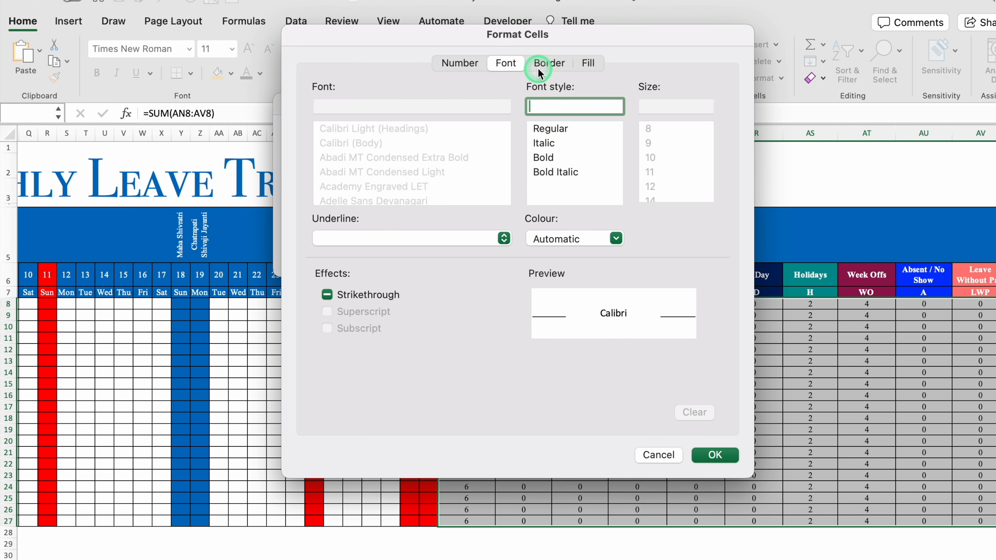
left_click(616, 239)
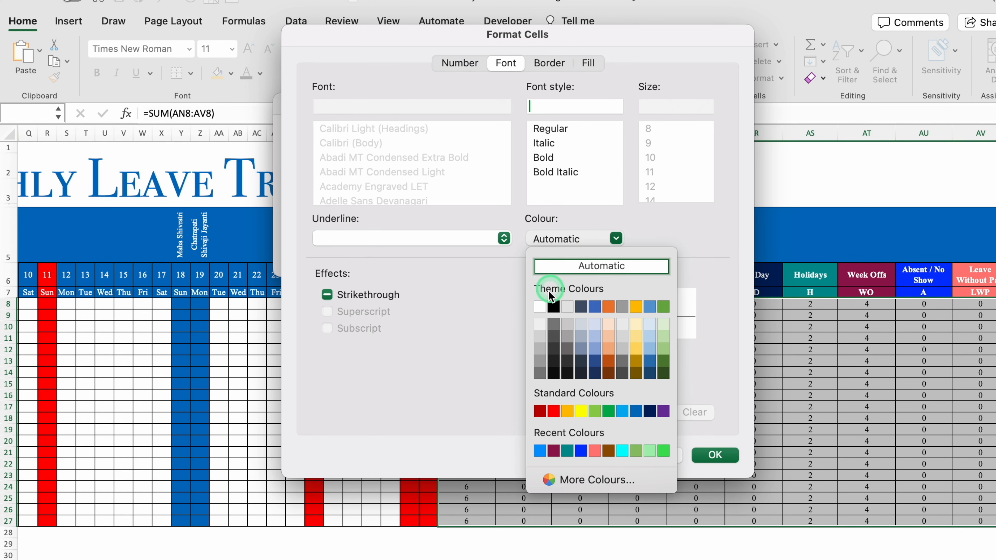
left_click(539, 306)
left_click(720, 455)
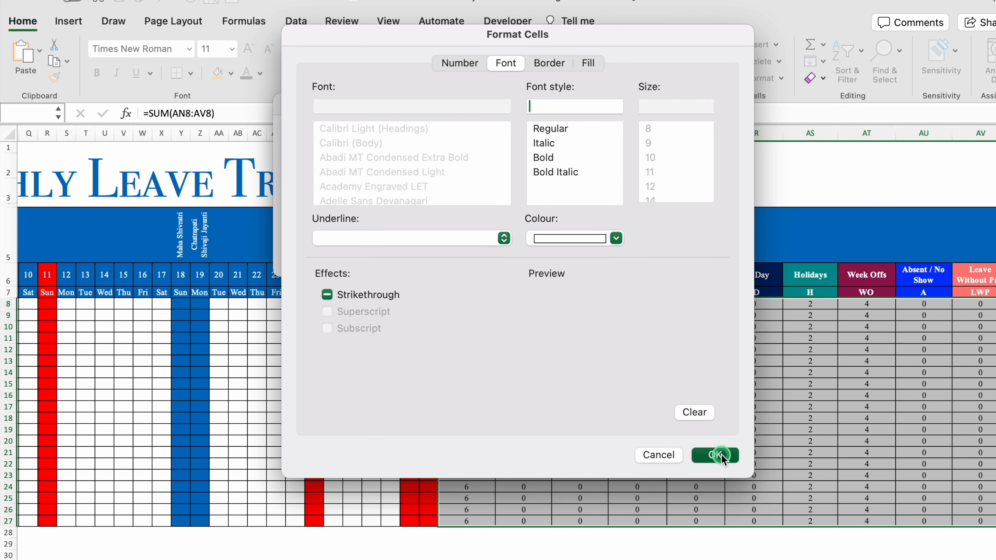
left_click(615, 253)
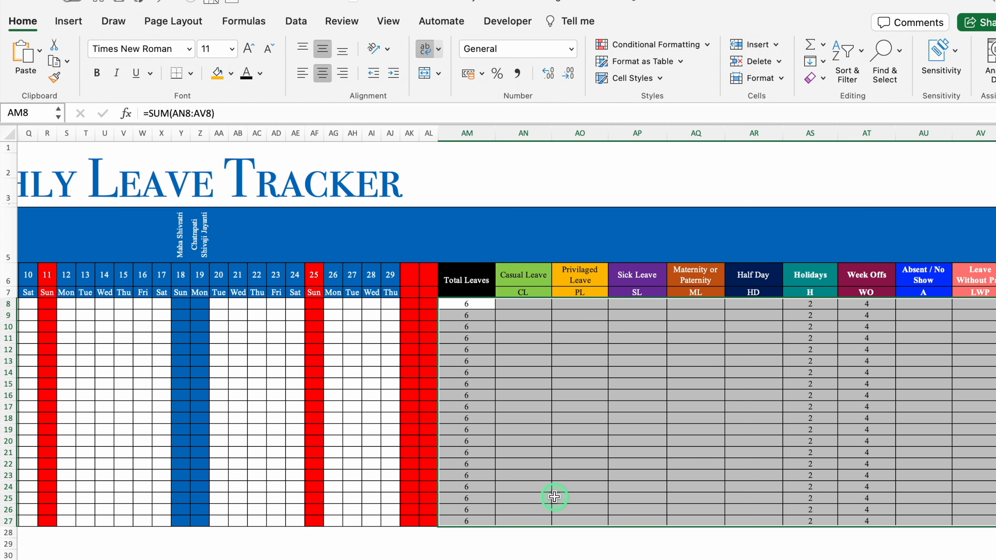
- Extend the Total Leaves formula in AM8 to =SUM(AN8:AV8)-AS8-AT8 and fill it down to AM27
left_click(459, 305)
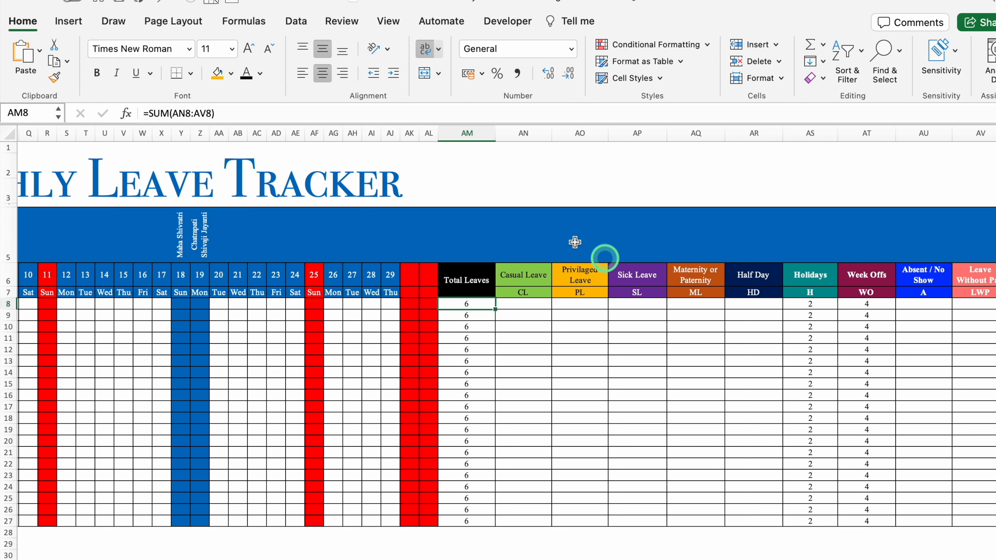
left_click(265, 112)
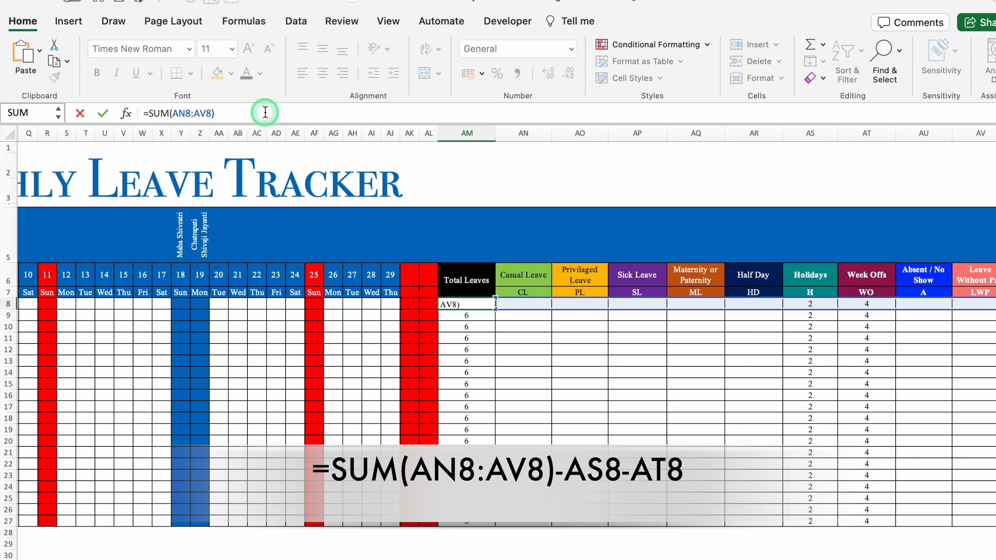
type("-")
left_click(809, 304)
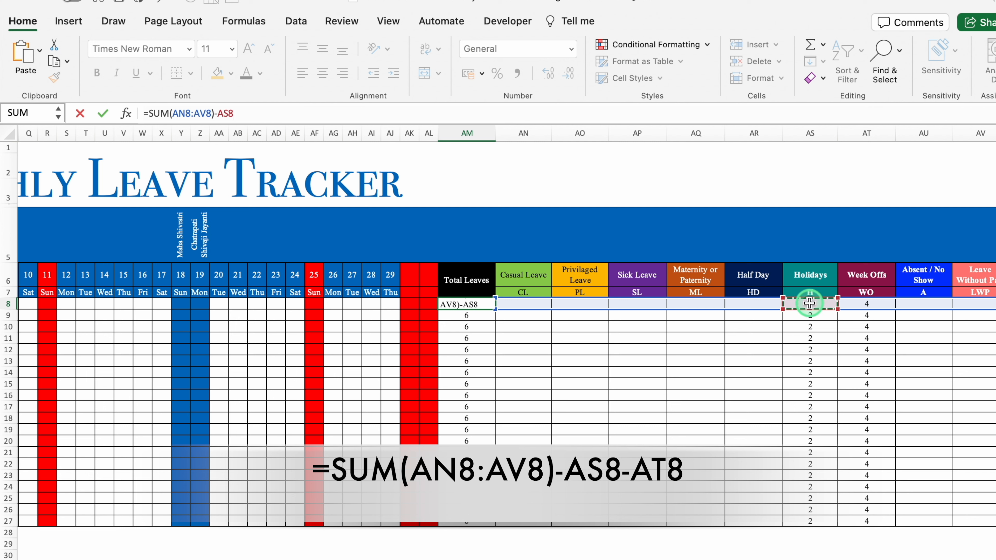
left_click(864, 303)
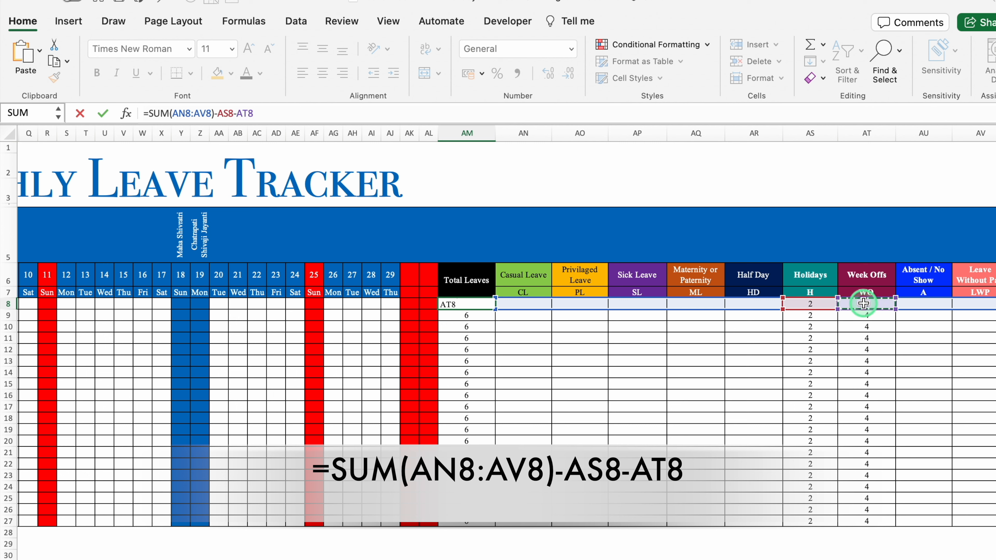
key("Return")
left_click_drag(495, 309, 497, 527)
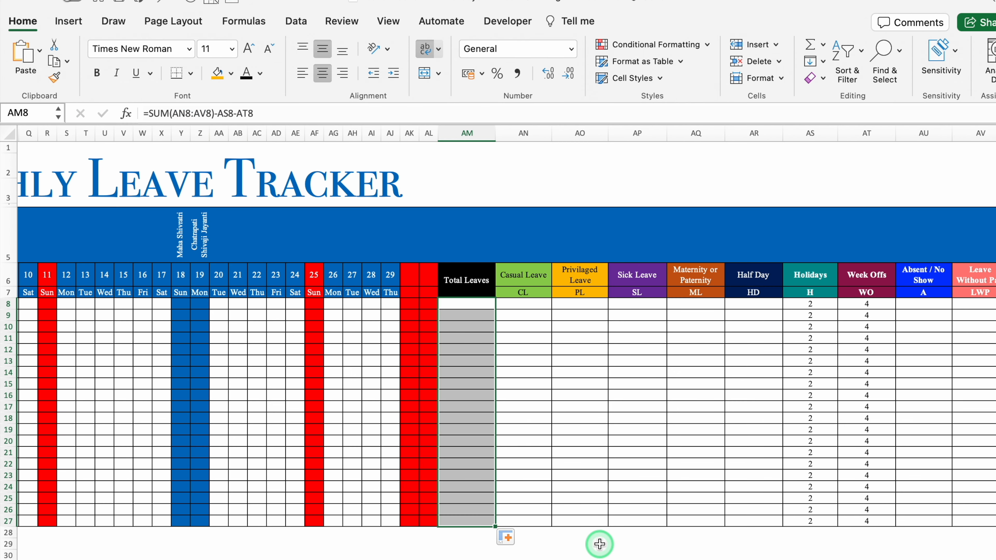
- Set the month selection in F5 to January
scroll(234, 295, "left", 15)
left_click(301, 224)
left_click(376, 256)
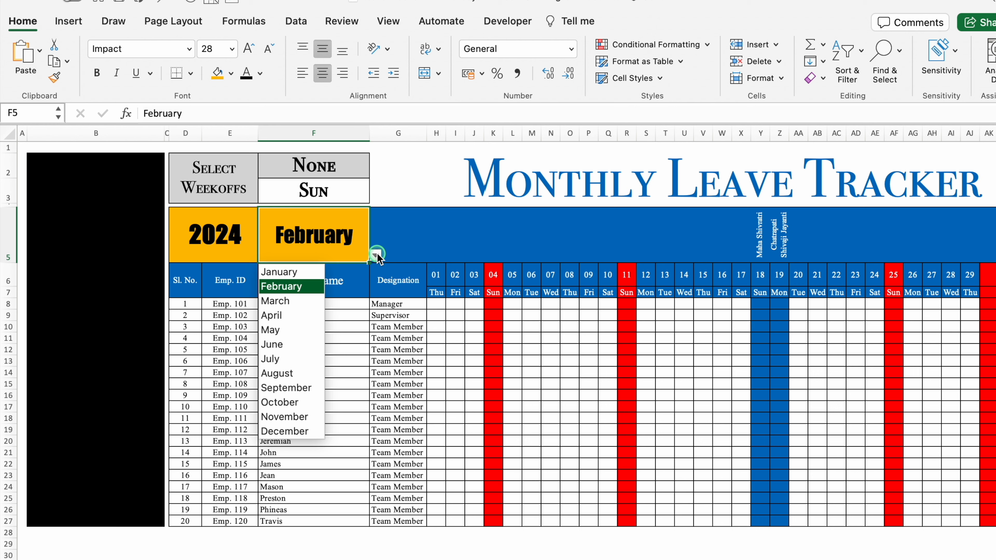
left_click(290, 272)
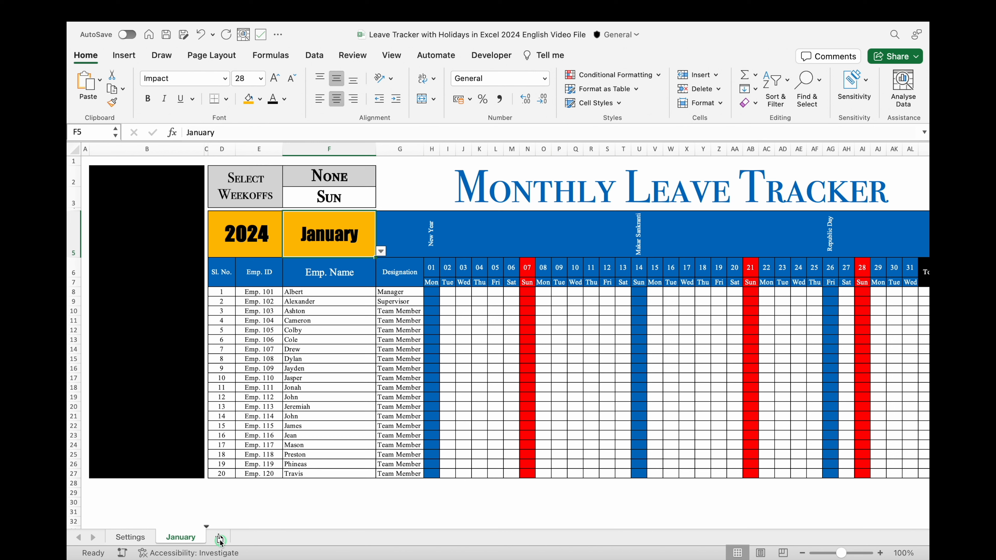
- Duplicate the January sheet twelve times, placing the copies after it in order up to January (13)
left_click_drag(220, 539, 222, 541)
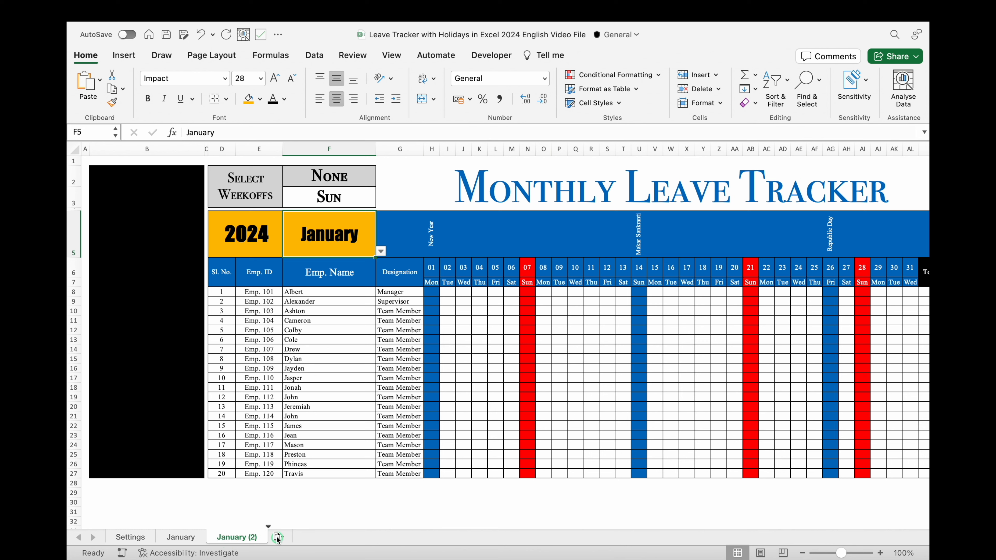
left_click_drag(279, 542, 767, 538)
left_click_drag(792, 538, 837, 537)
left_click_drag(814, 537, 850, 538)
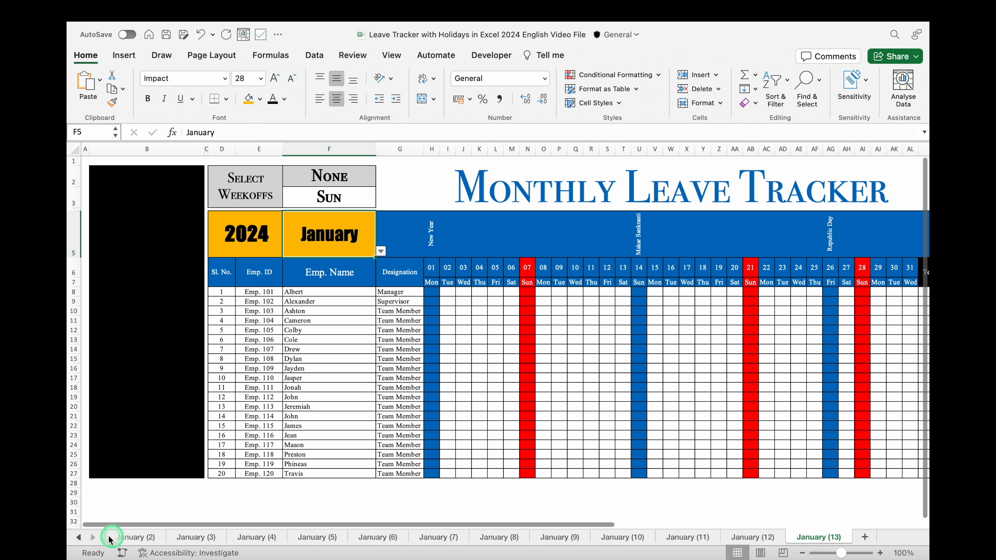
- Rename the sheets January (2) to January (5) as February, March, April and May
left_click(78, 538)
left_click(78, 538)
left_click(179, 540)
left_click(239, 538)
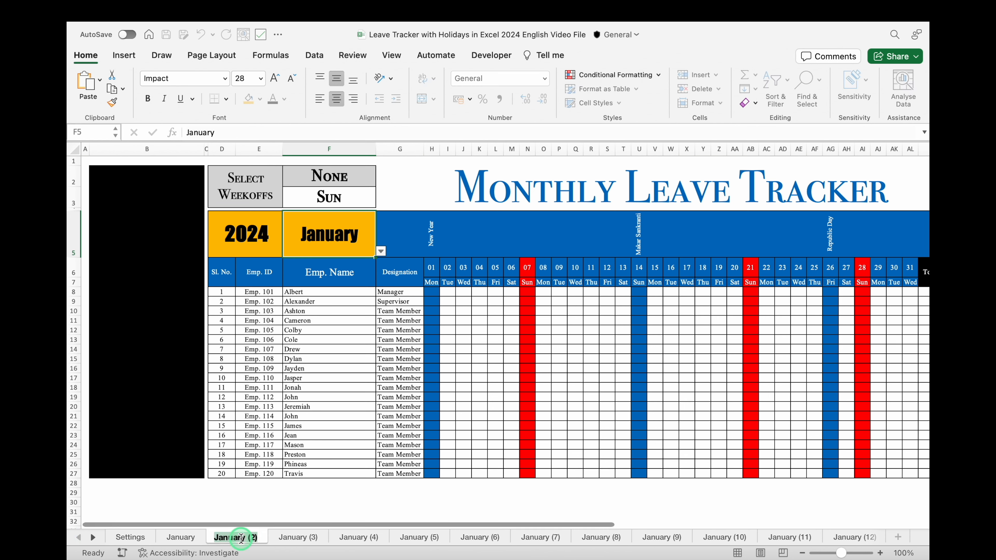
double_click(239, 537)
type("February")
double_click(287, 536)
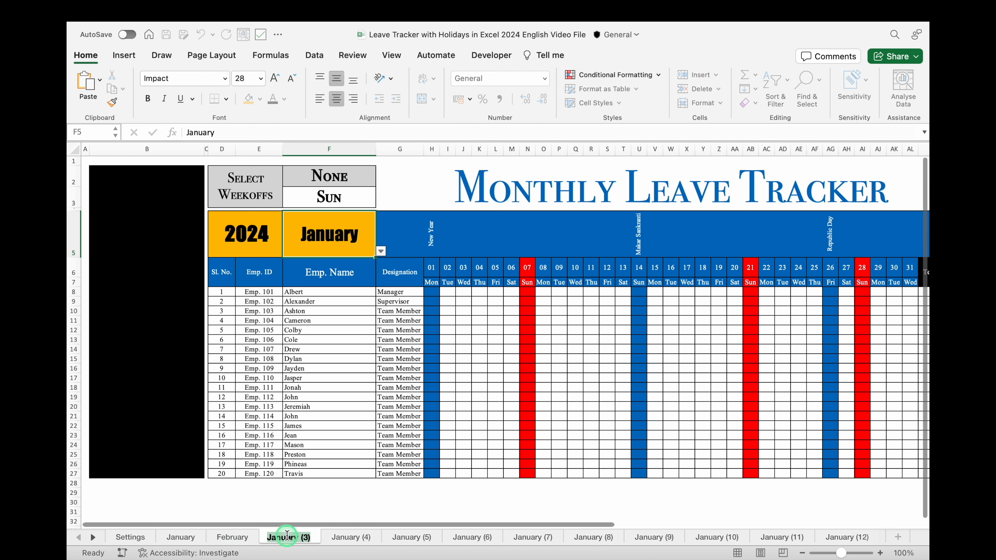
type("M")
double_click(339, 537)
type("April")
double_click(388, 537)
type("May")
- Rename the sheets January (6) to January (9) as June, July, August and September
double_click(438, 537)
type("June")
double_click(487, 537)
type("July")
double_click(540, 537)
type("August")
double_click(602, 538)
type("September")
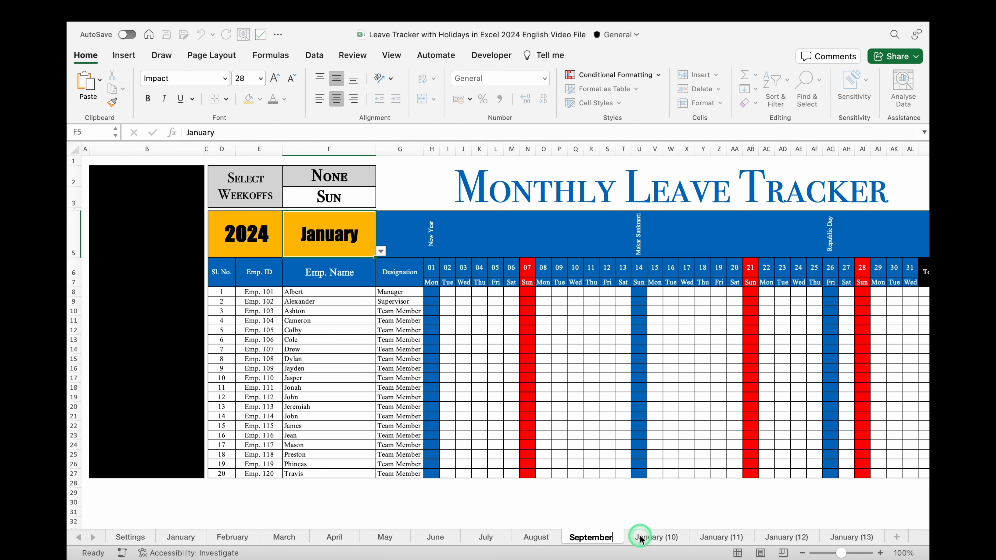
- Rename the last four January copies as October, November, December and Annual
double_click(643, 538)
type("October")
double_click(697, 537)
type("December")
double_click(815, 536)
type("Annual")
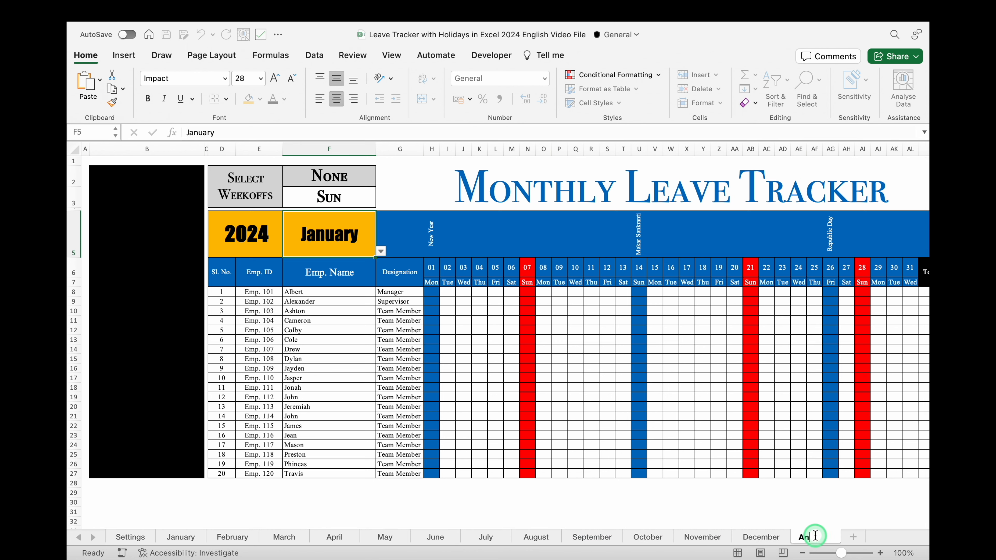
- Set the month in F5 to match the sheet name on the February, March and April sheets
left_click(237, 537)
left_click(328, 239)
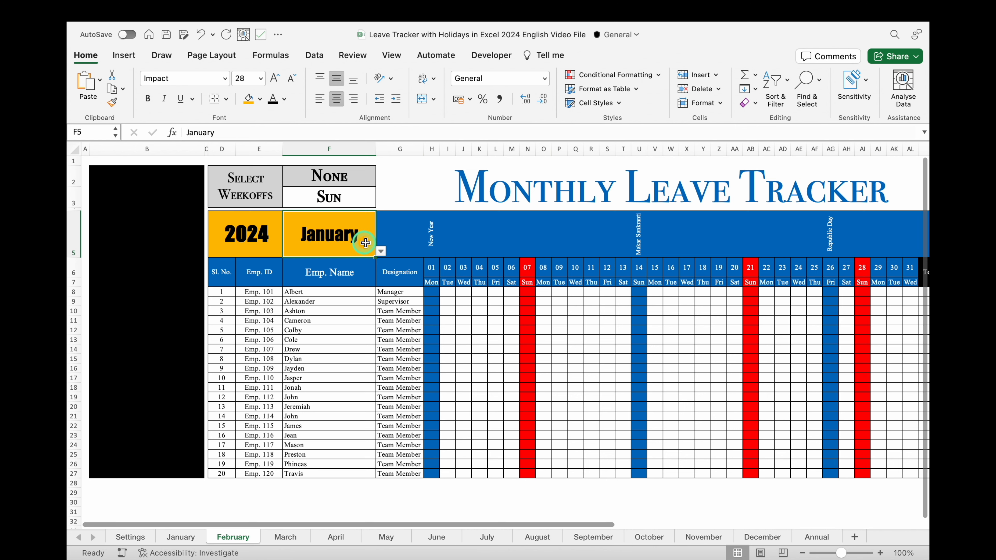
left_click(381, 251)
left_click(308, 277)
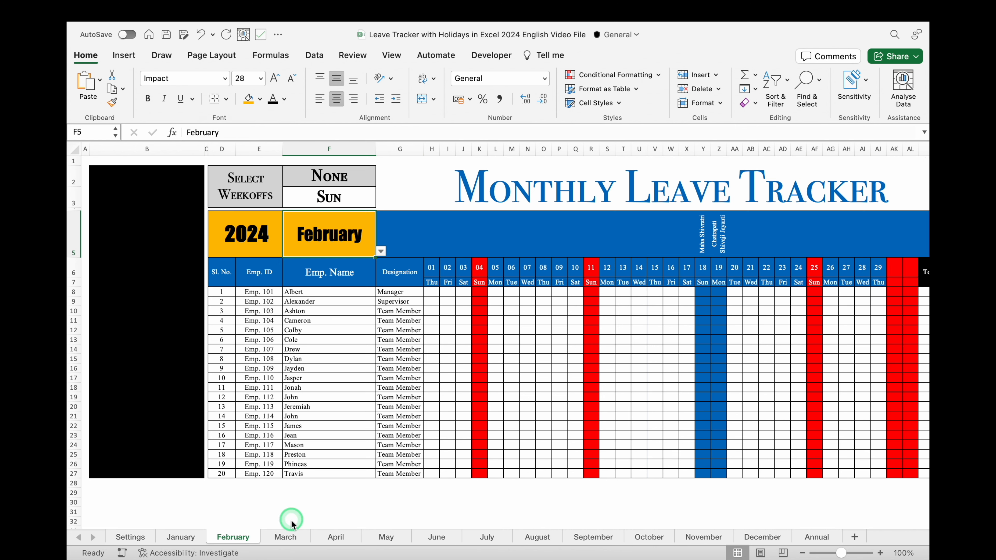
left_click(285, 537)
left_click(380, 251)
left_click(317, 291)
left_click(334, 538)
left_click(380, 251)
left_click(315, 301)
- Set the month in F5 to match the sheet name on the May, June, July and August sheets
left_click(385, 537)
left_click(380, 251)
left_click(313, 314)
left_click(435, 537)
left_click(381, 251)
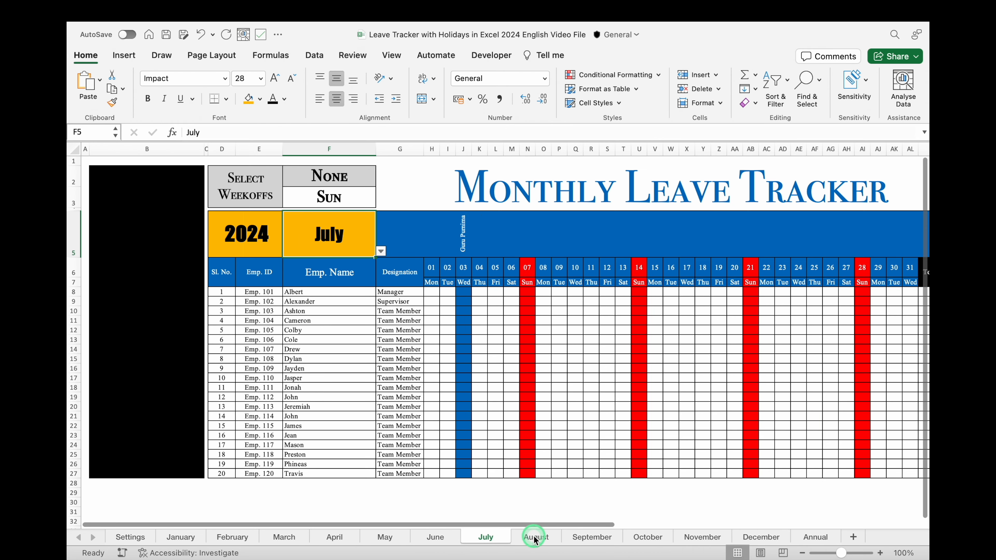
left_click(536, 537)
left_click(381, 251)
left_click(313, 354)
- Set the month in F5 to match the sheet name on the September, October, November and December sheets
left_click(592, 537)
left_click(381, 251)
left_click(313, 367)
left_click(647, 537)
left_click(381, 251)
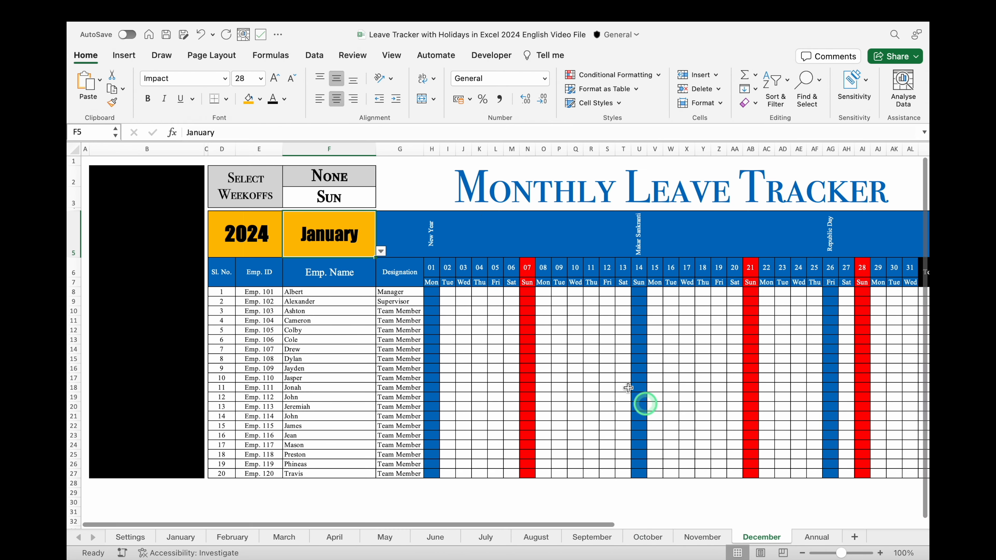
left_click(381, 251)
left_click(314, 393)
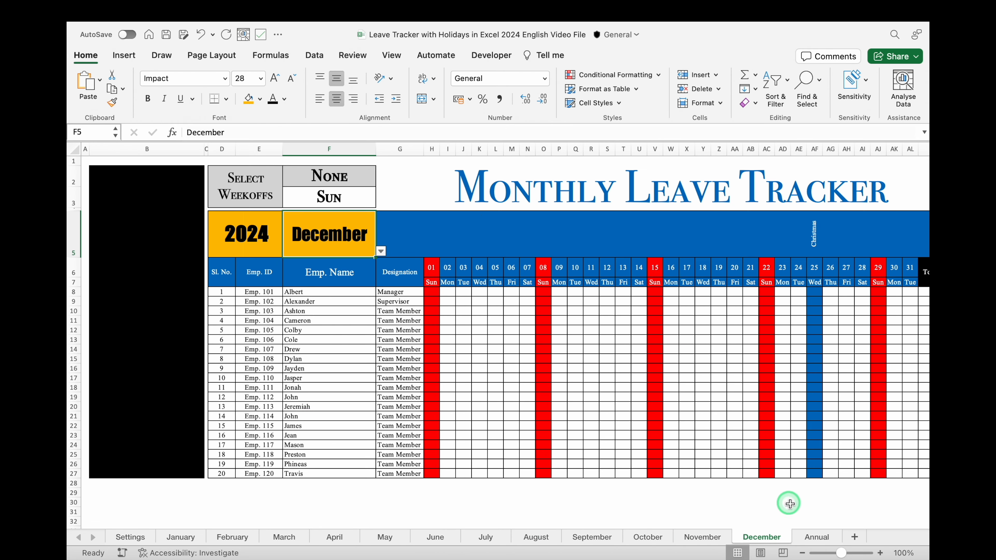
- Delete the daily date columns H through AL from the Annual sheet
left_click(816, 537)
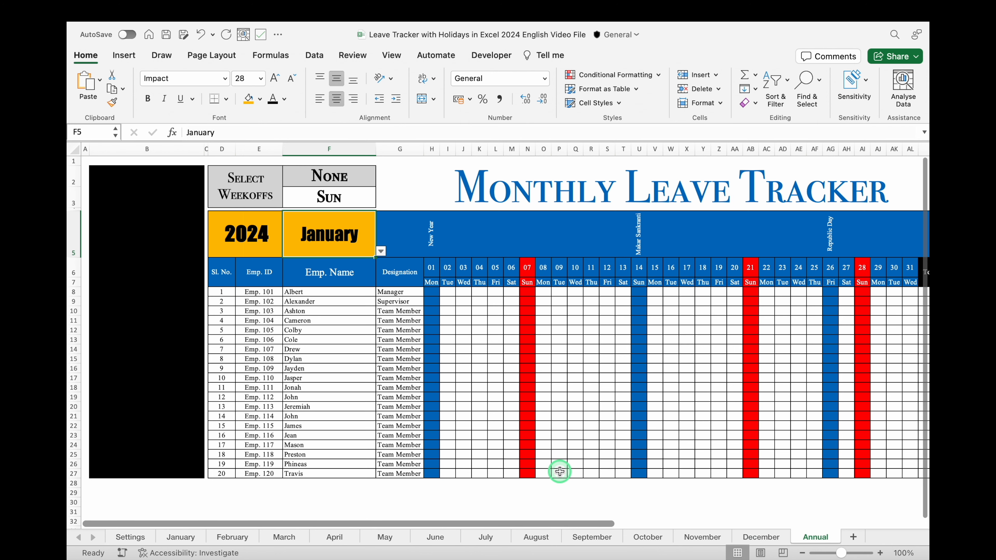
scroll(486, 526, "right", 5)
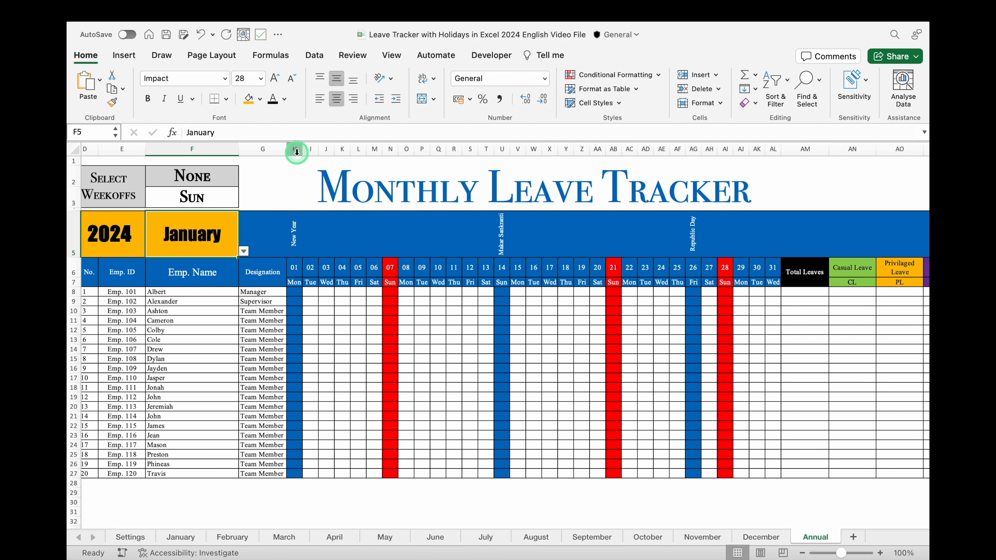
left_click_drag(295, 150, 768, 199)
right_click(674, 148)
left_click(718, 239)
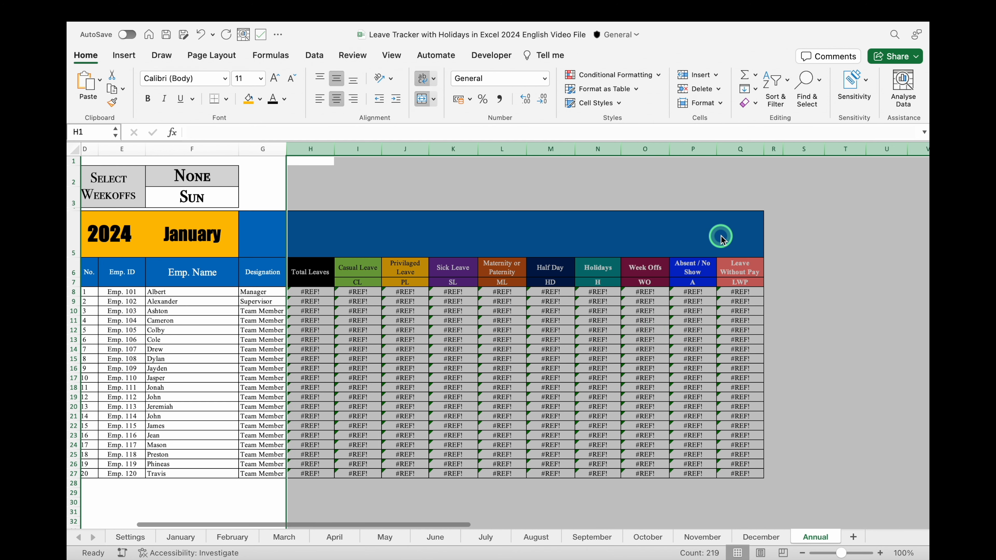
- Clear the broken formulas from the leave totals range H8:Q27 on the Annual sheet
left_click(525, 357)
left_click_drag(309, 291, 755, 474)
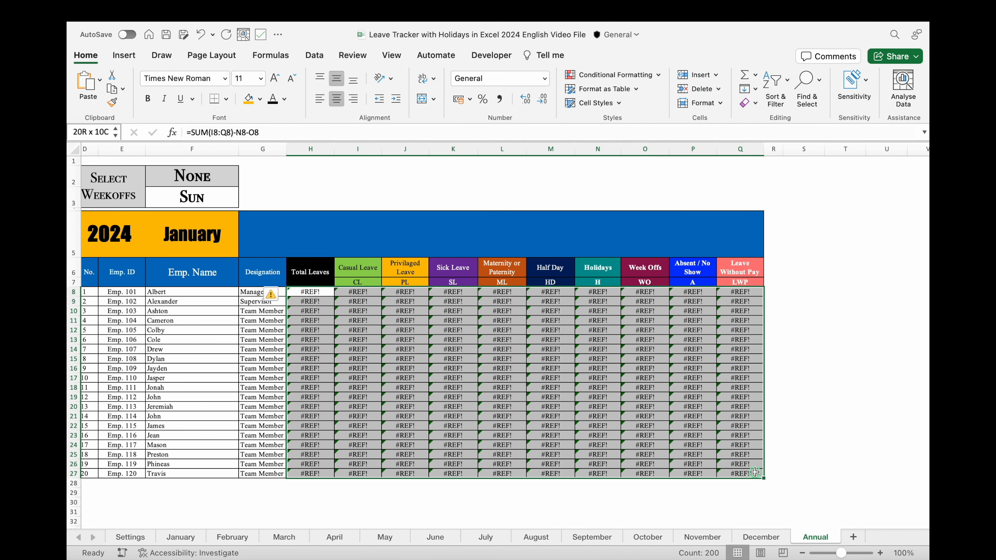
key("Delete")
- Clear the week-off, year and month block D2:F5, unmerge it, and remove its fill and borders
scroll(392, 393, "left", 3)
left_click_drag(235, 184, 337, 243)
key("Delete")
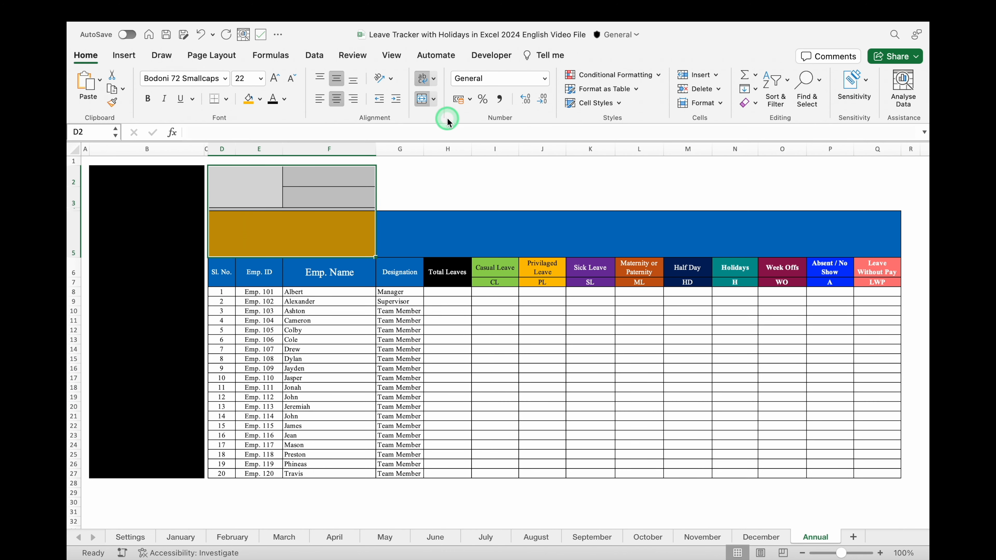
left_click(422, 99)
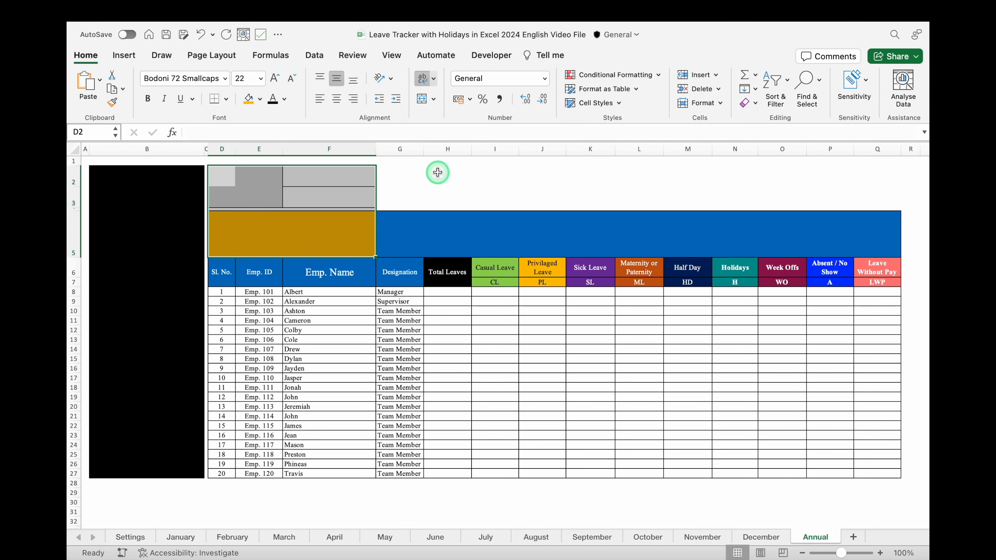
left_click(261, 99)
left_click(280, 123)
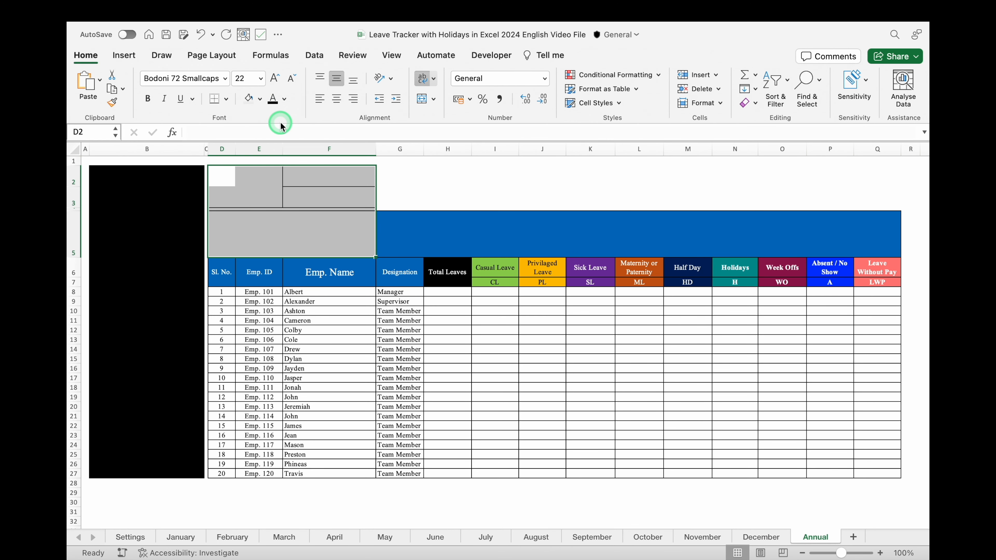
left_click(227, 100)
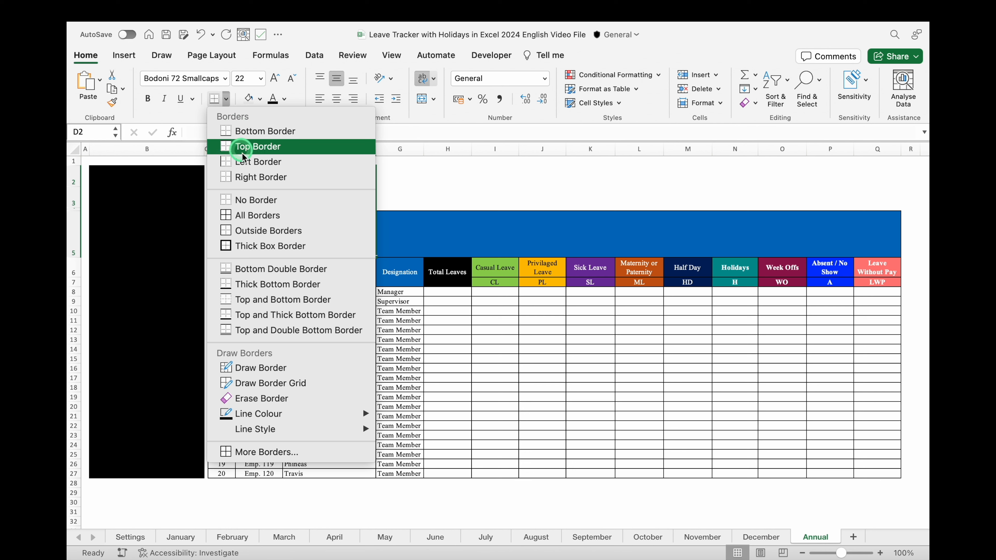
left_click(256, 200)
- Merge the row 5 banner cells from D5 through Q5 into one cell
left_click(541, 230)
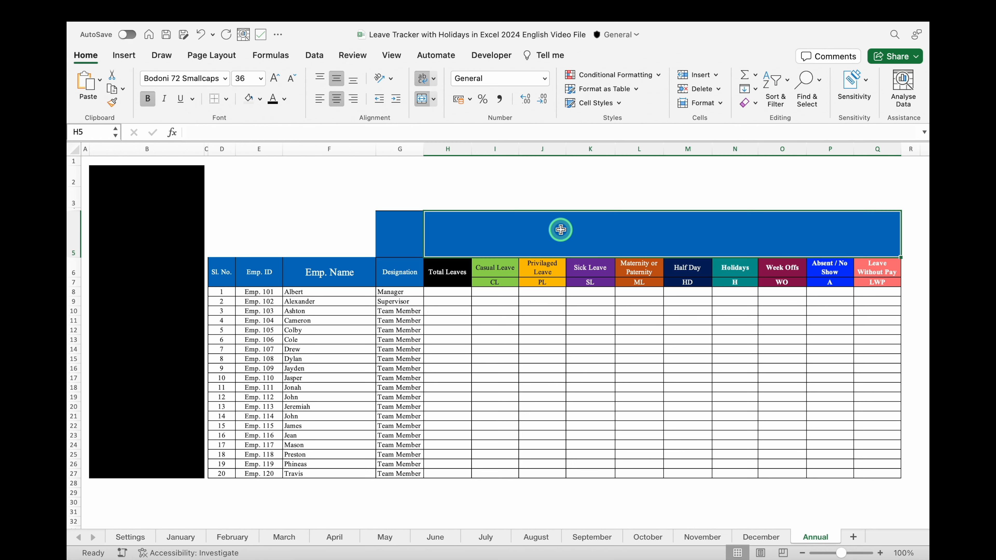
left_click_drag(435, 231, 220, 226)
left_click(421, 99)
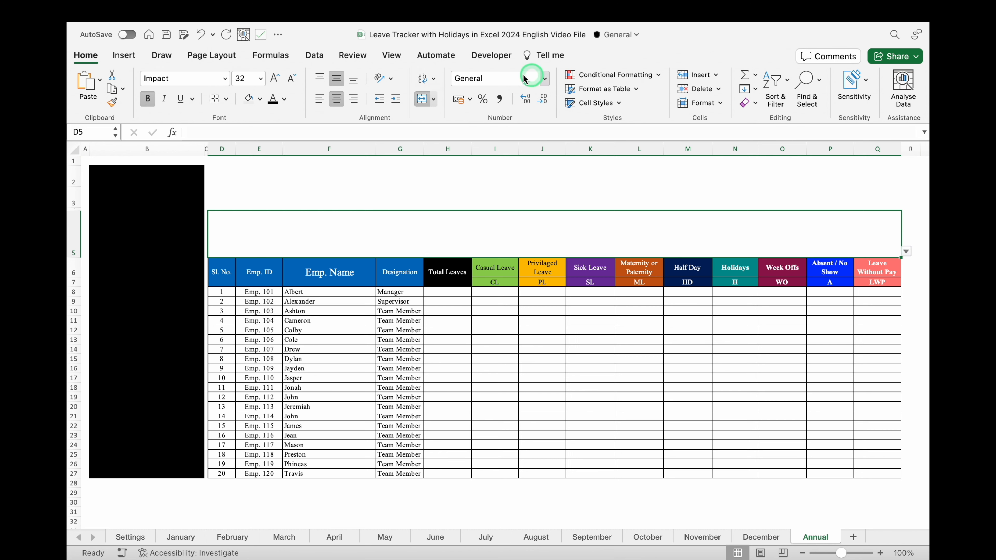
- Remove all data validation settings from the merged cell D5
left_click(319, 56)
left_click(676, 81)
left_click(705, 97)
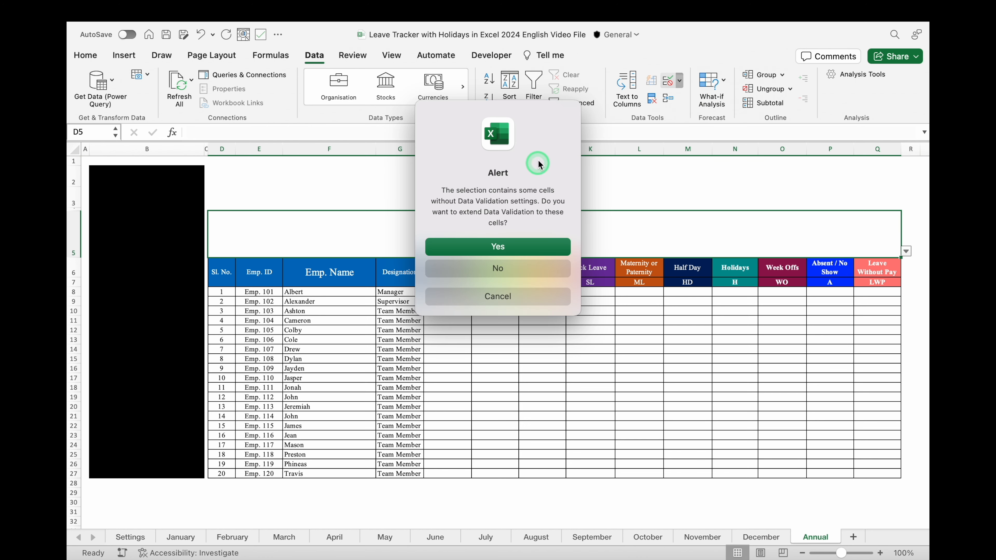
left_click(532, 241)
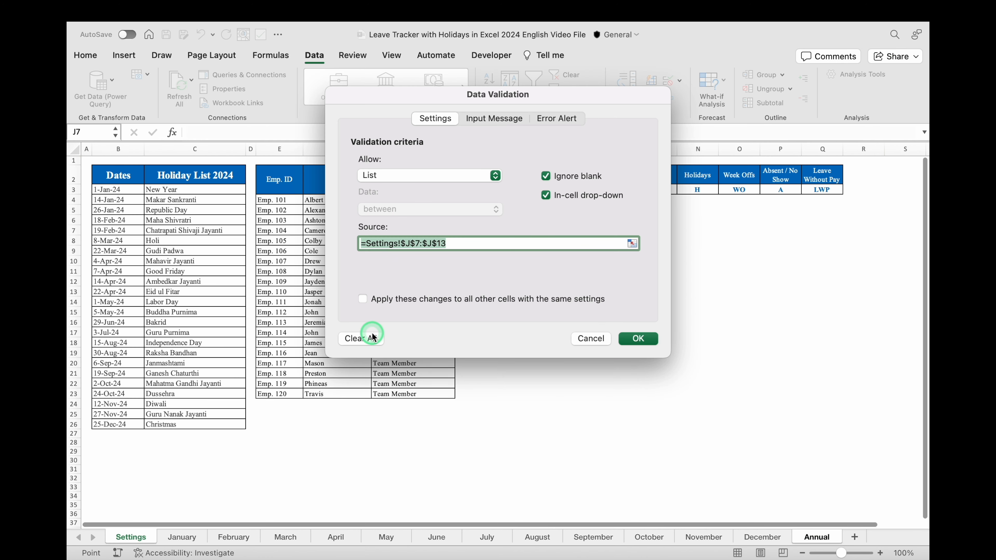
left_click(367, 339)
left_click(636, 339)
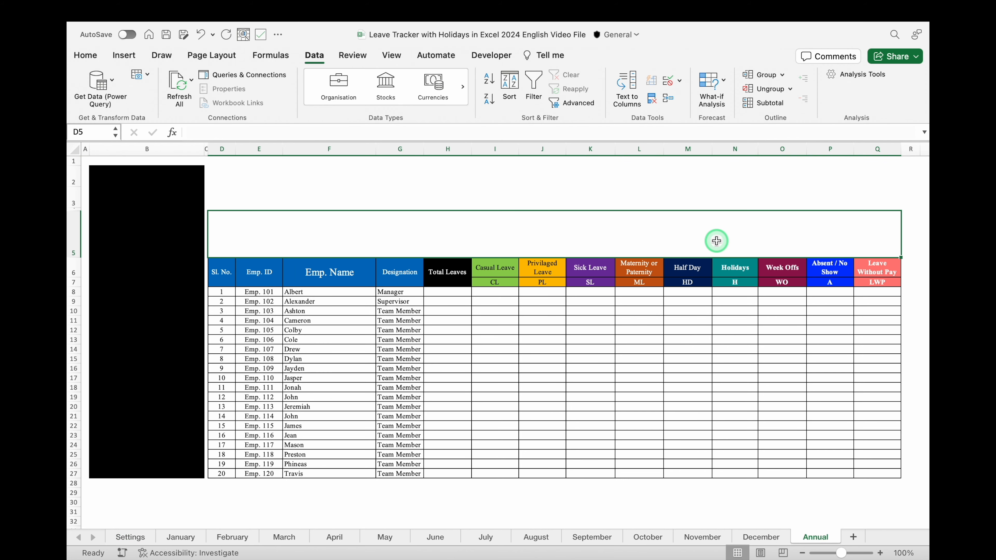
- Enter the title Annual Leave Tracker in D5 and change its font colour to blue
type("Annual Leave Tracker")
key("Return")
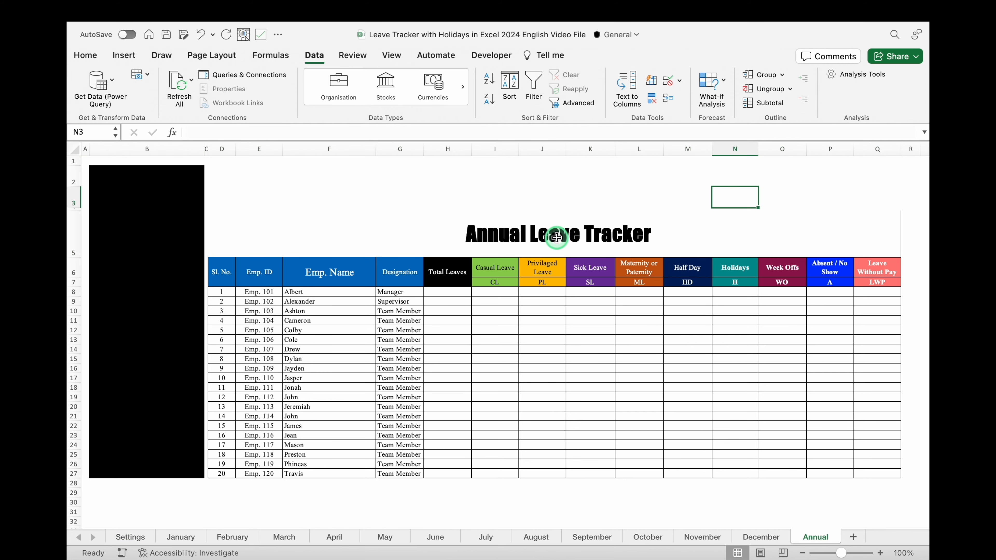
left_click(86, 55)
left_click(285, 99)
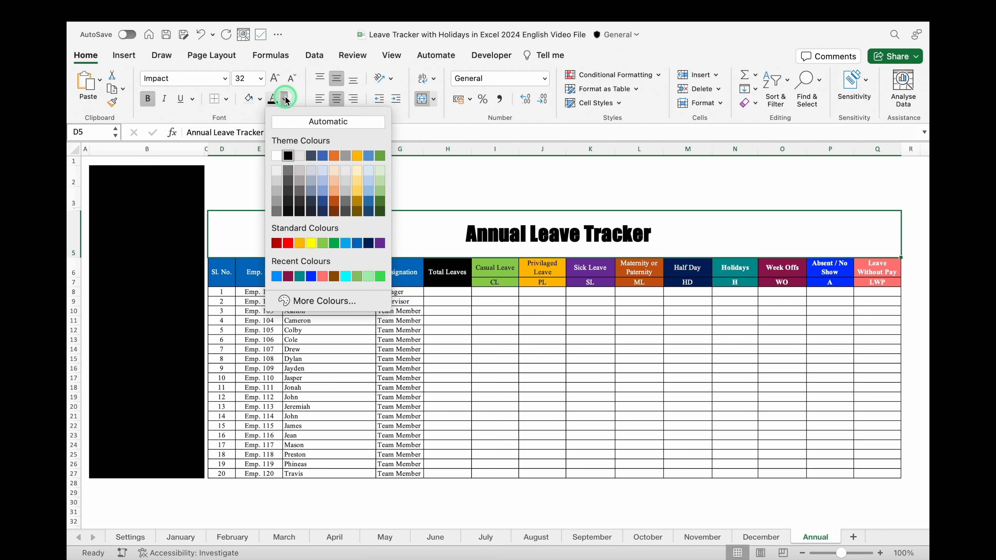
left_click(357, 243)
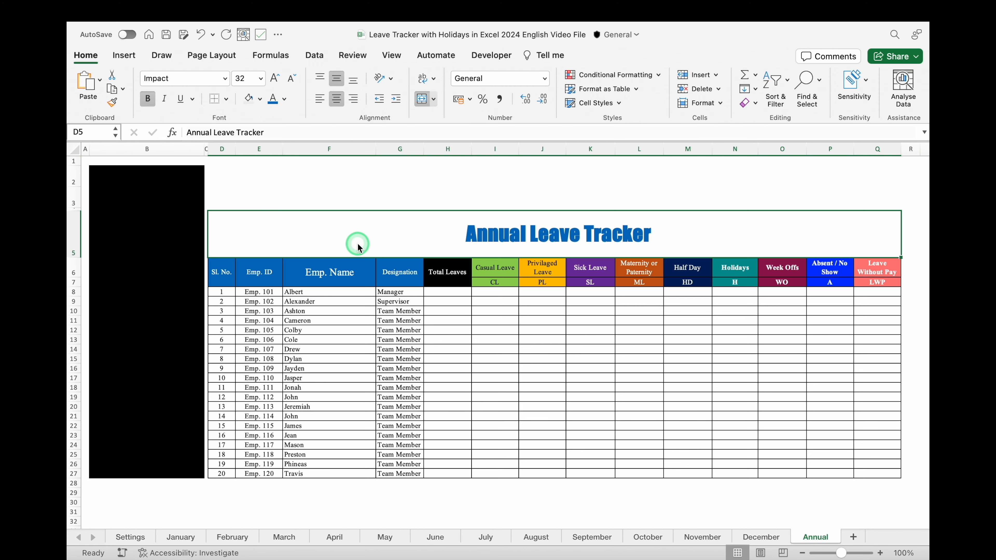
- Change the Annual Leave Tracker title's font to Bodoni 72 Smallcaps and increase its size by three increments
left_click(226, 78)
left_click(222, 208)
left_click(275, 78)
left_click(276, 79)
left_click(275, 79)
left_click(455, 292)
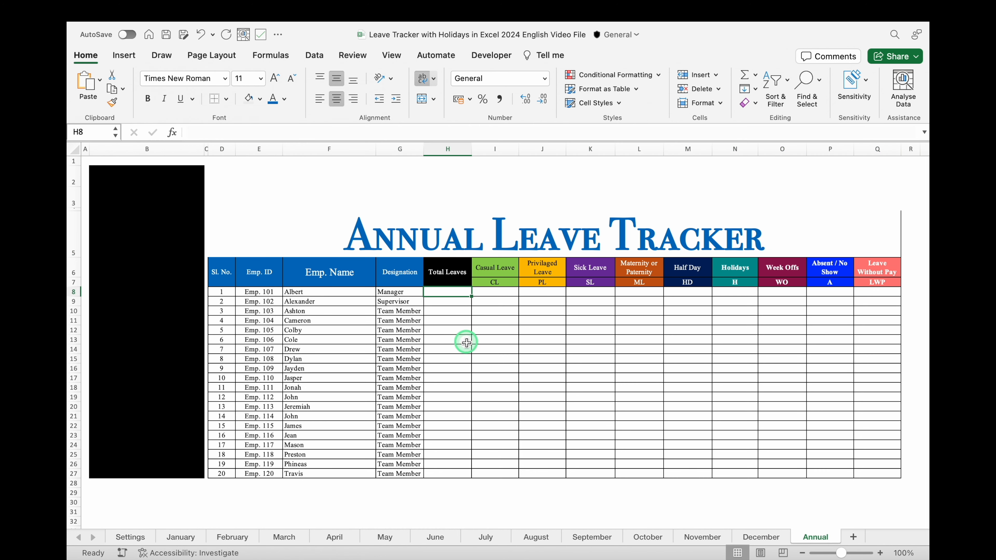
- In Annual cell H8, add up cell AM8 from every sheet January through December, and fill the formula across H8:Q27
type("=")
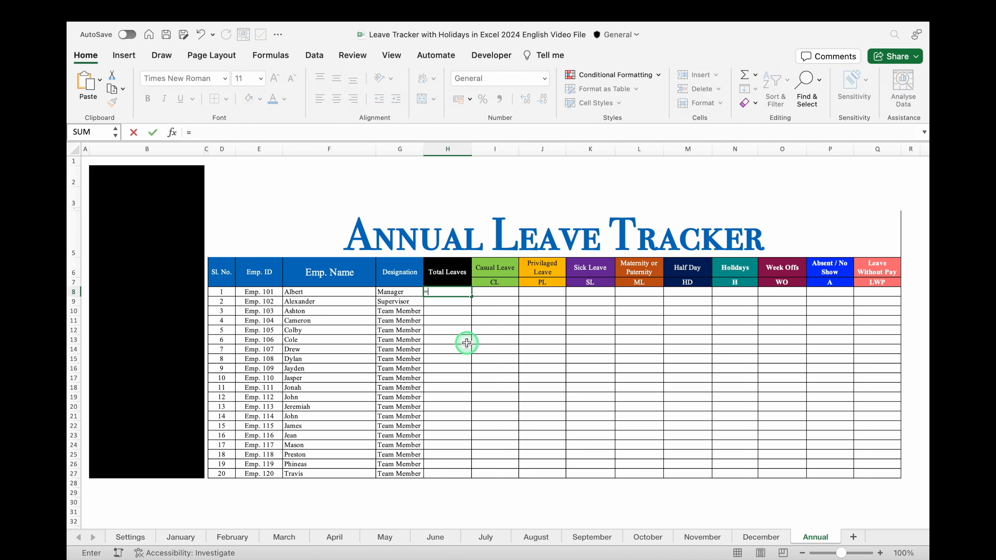
left_click(180, 537)
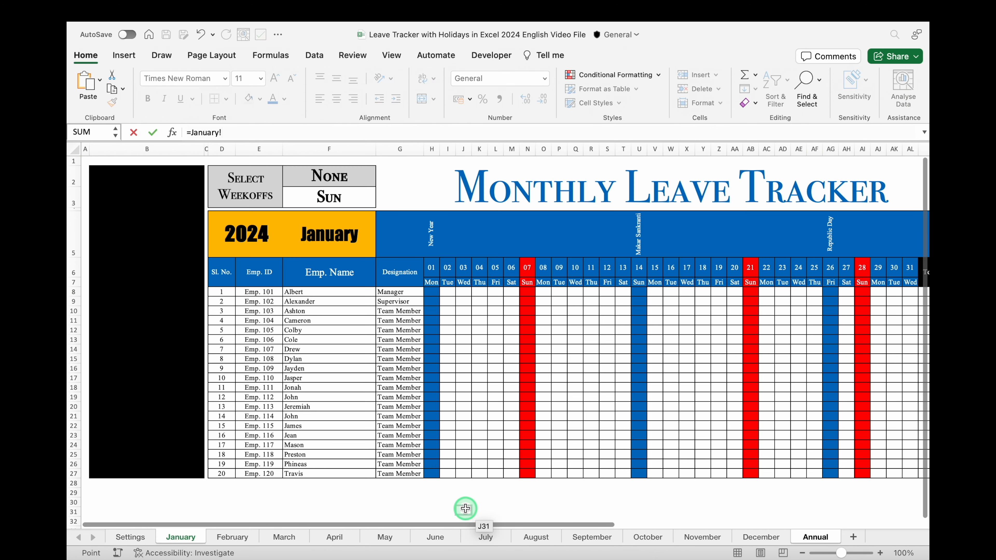
left_click_drag(466, 526, 690, 527)
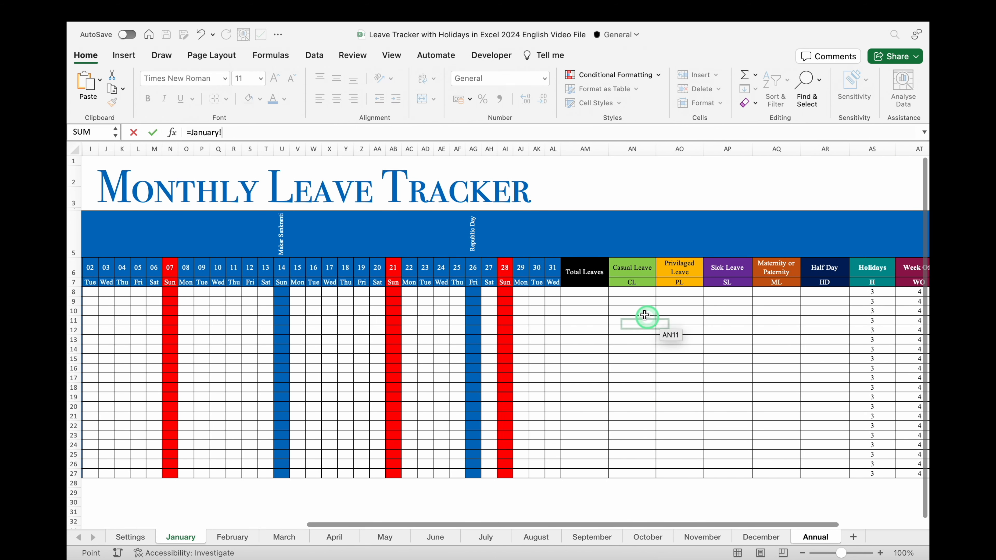
left_click(592, 292)
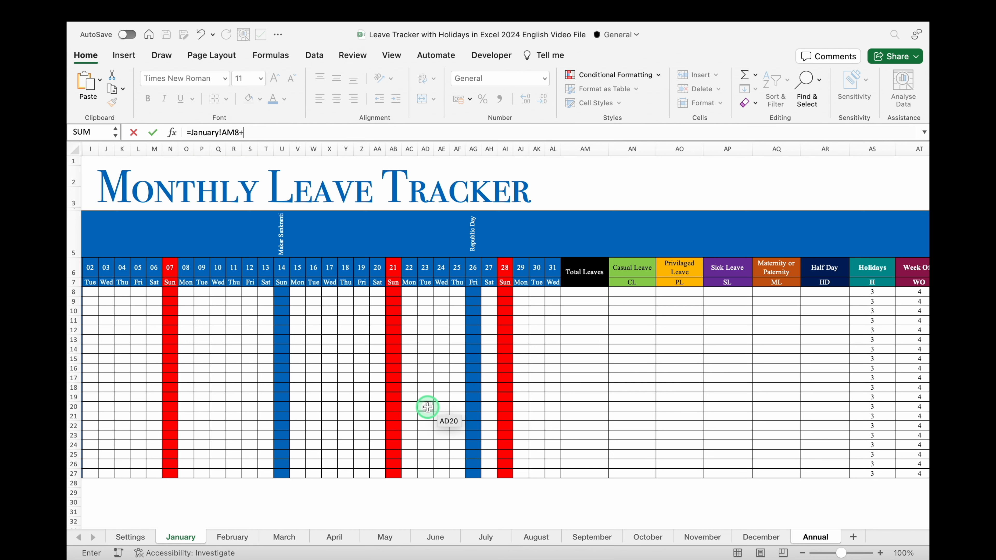
left_click(232, 537)
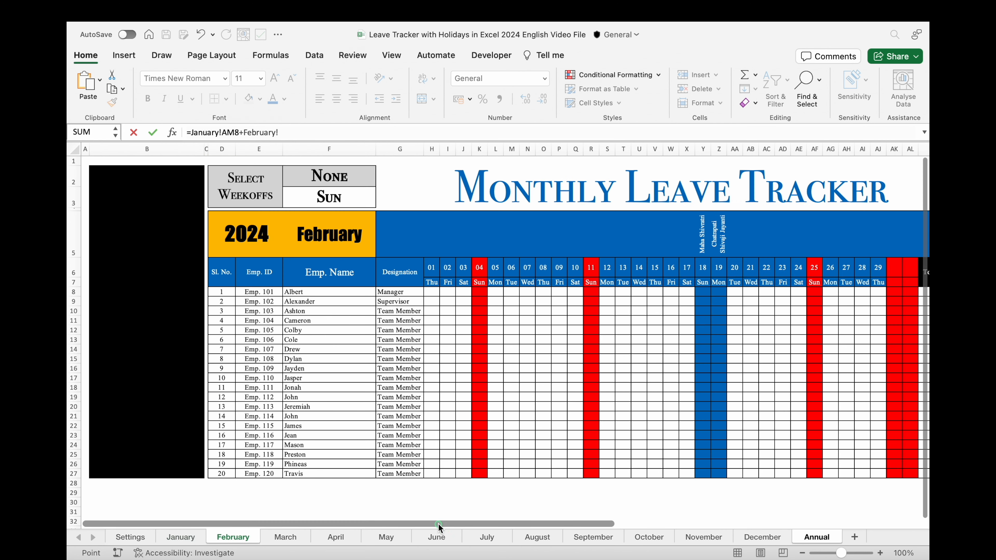
left_click_drag(438, 526, 663, 526)
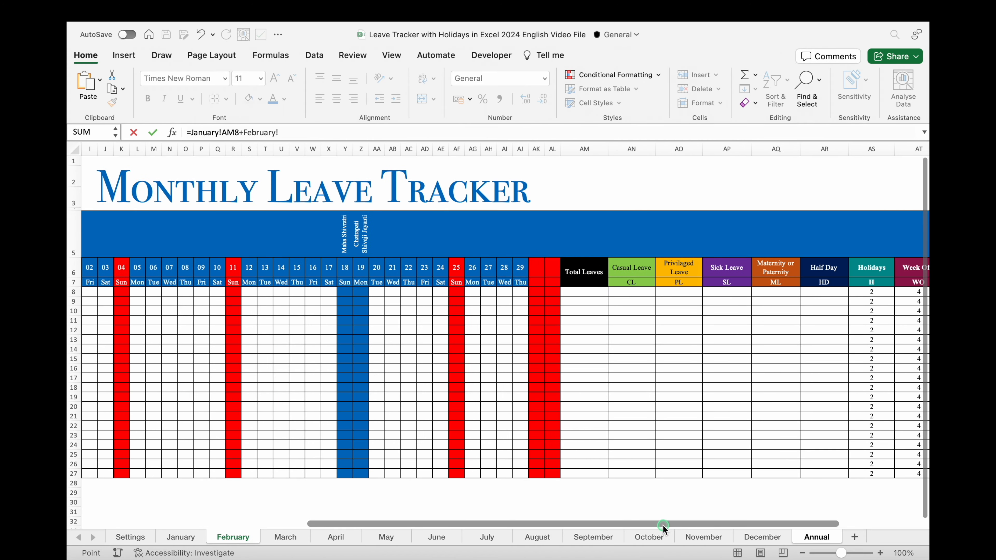
left_click(594, 291)
type("+")
left_click(285, 537)
left_click_drag(463, 525, 717, 525)
left_click(532, 291)
type("+")
left_click(335, 537)
left_click_drag(553, 526, 761, 525)
left_click(620, 292)
left_click(435, 537)
left_click(571, 291)
type("+")
left_click(486, 538)
left_click(618, 291)
type("+")
left_click(536, 537)
left_click(660, 291)
left_click(588, 292)
type("+")
left_click(654, 538)
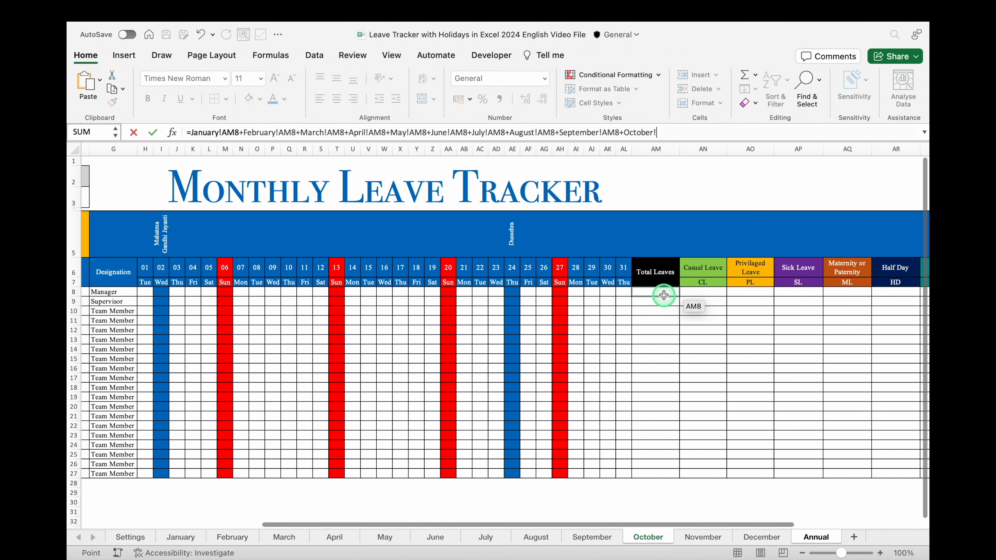
left_click(662, 293)
type("+")
left_click(703, 537)
left_click(607, 292)
type("+")
left_click(761, 538)
left_click(645, 292)
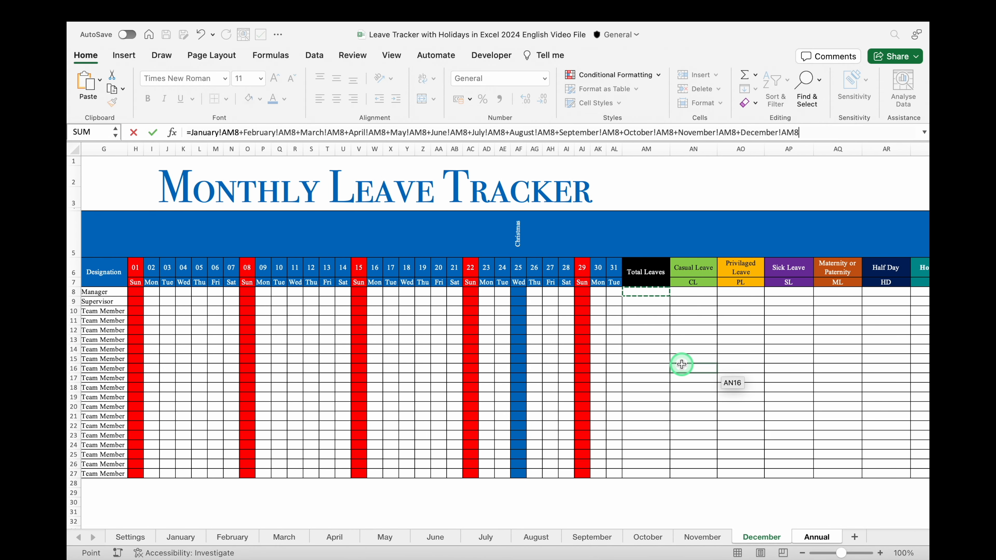
key("Return")
left_click(462, 293)
left_click_drag(471, 296, 906, 475)
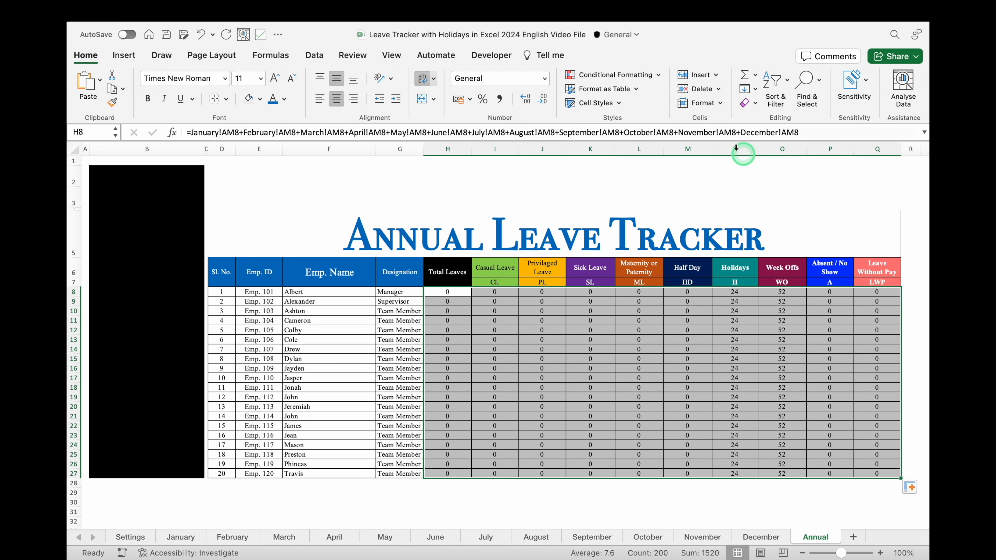
- Add a conditional formatting rule to H8:Q27 that gives cells equal to 0 a white font
left_click(659, 74)
mouse_move(667, 91)
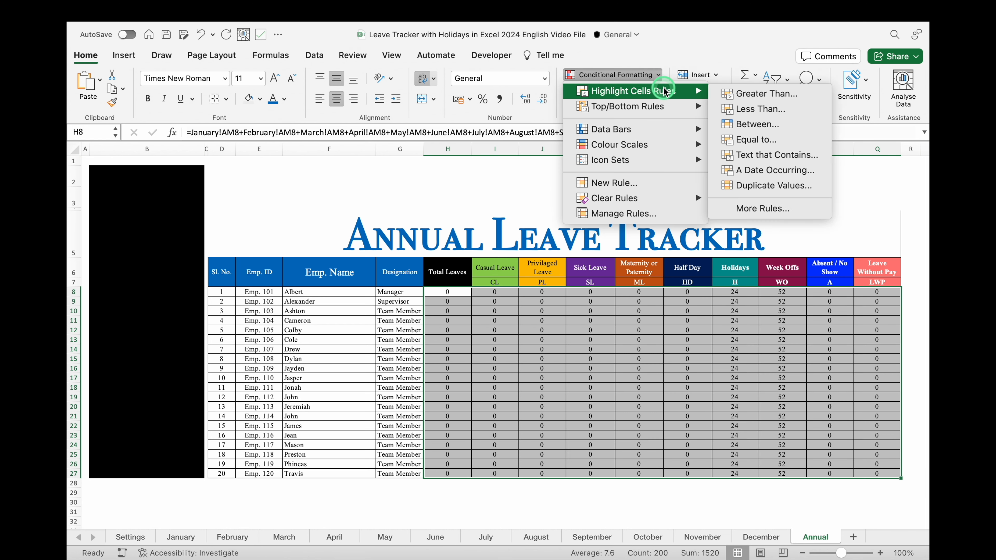
left_click(749, 138)
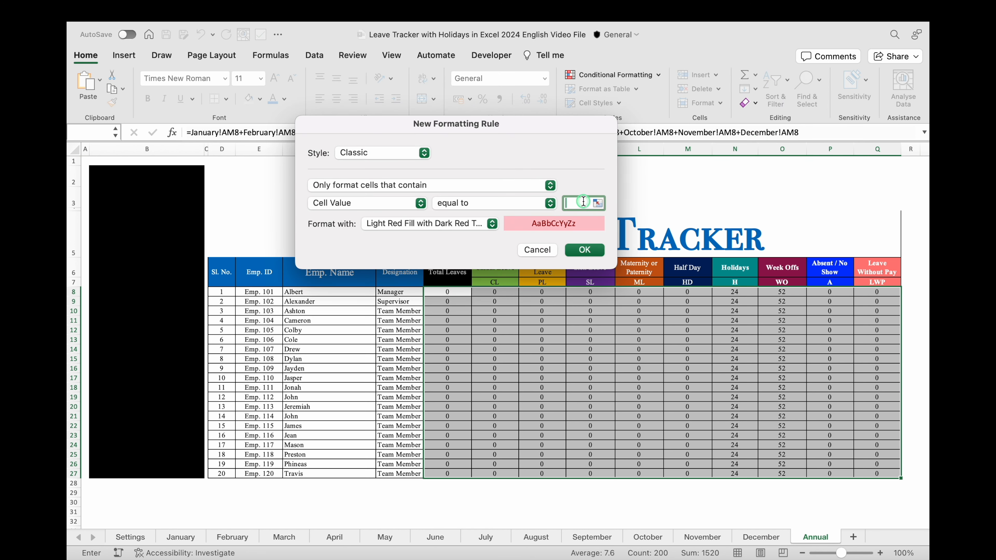
type("0")
left_click(491, 223)
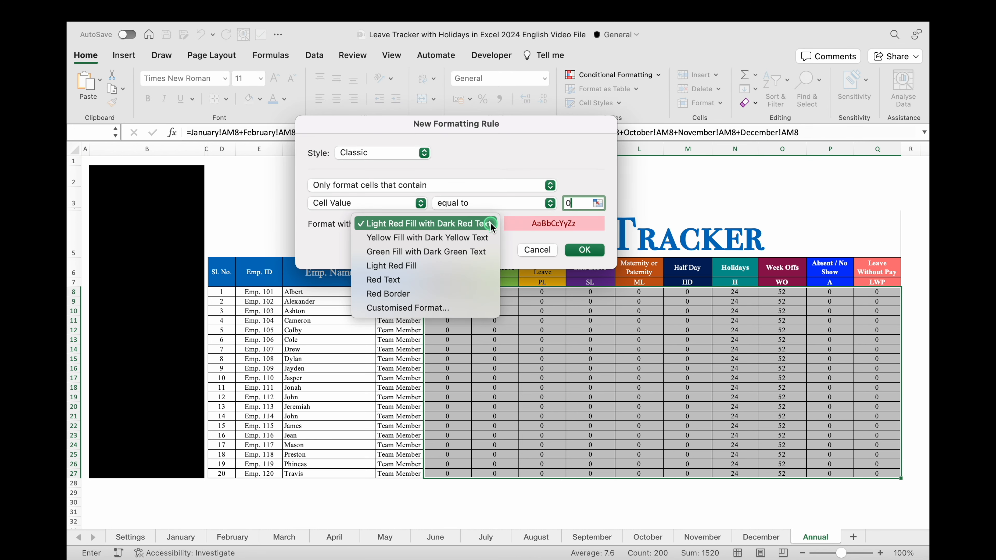
left_click(451, 308)
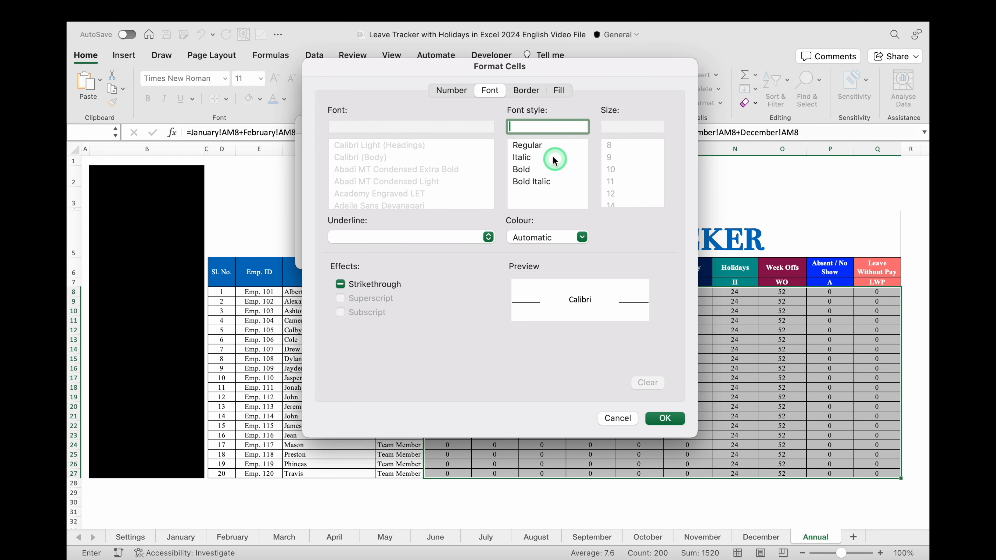
left_click(583, 237)
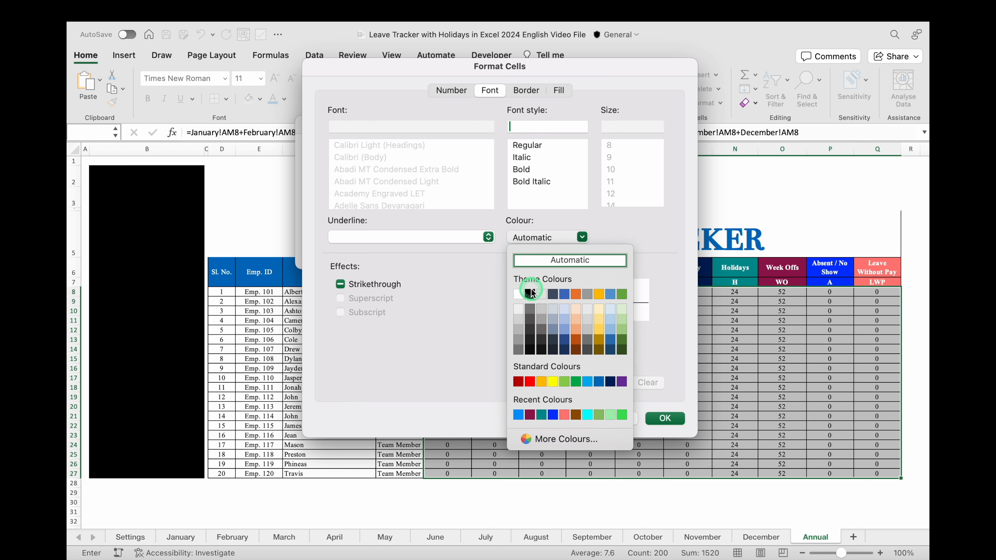
left_click(519, 294)
left_click(666, 418)
left_click(574, 246)
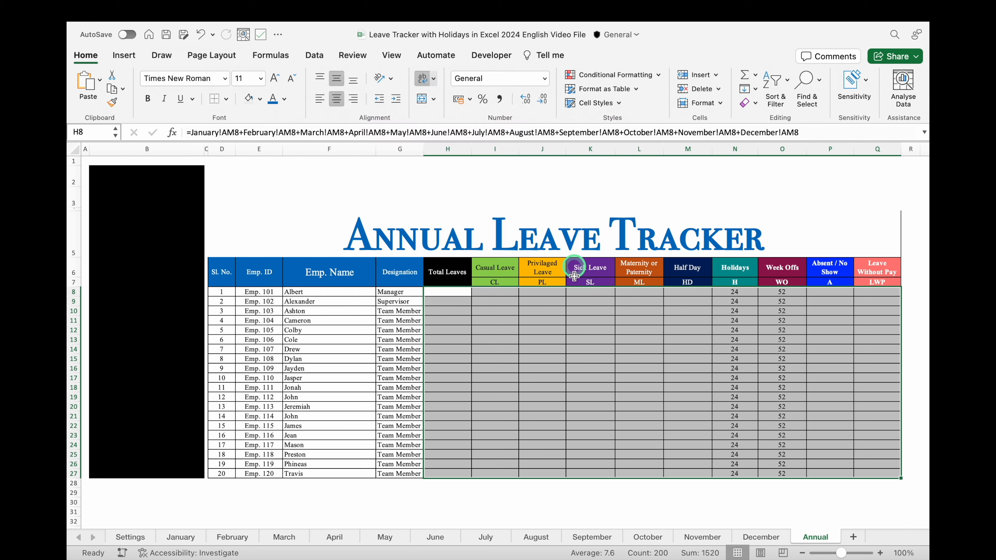
left_click(616, 202)
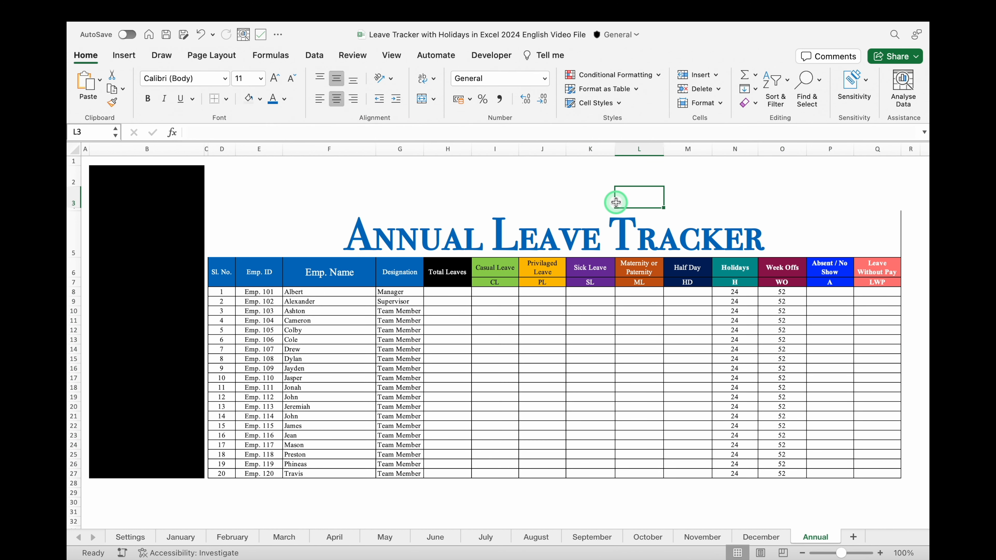
- Enter the heading Months in cell B2 of the January sheet
left_click(180, 537)
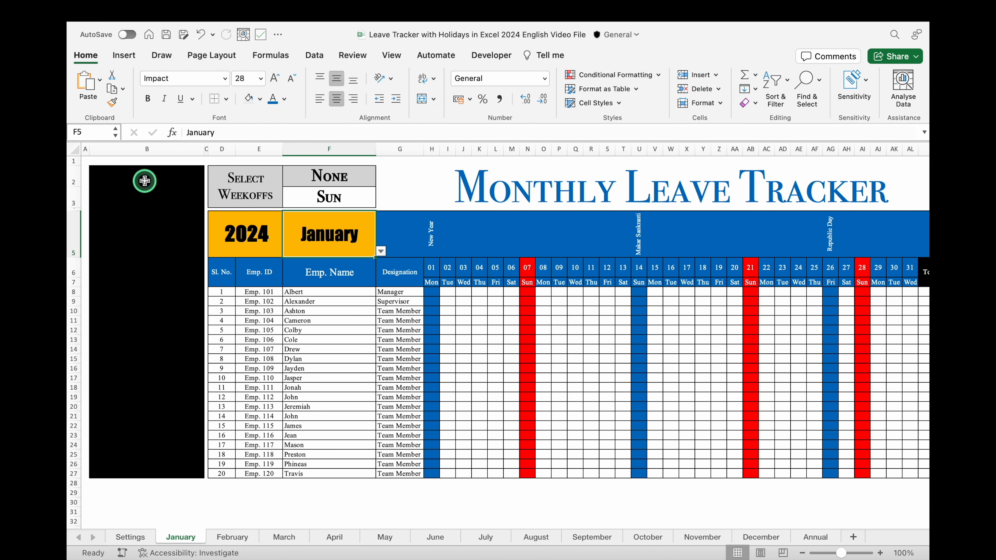
left_click(145, 181)
type("Months")
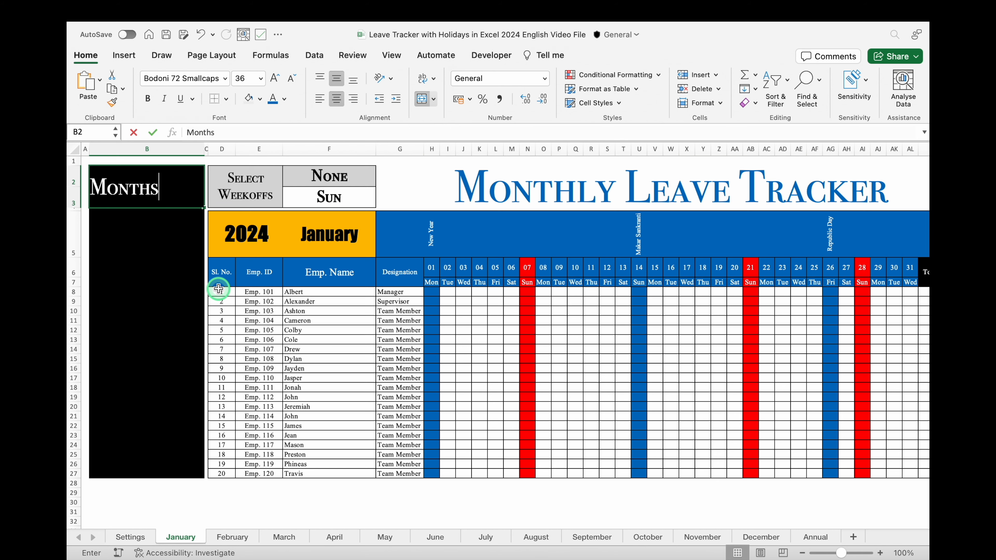
key("Return")
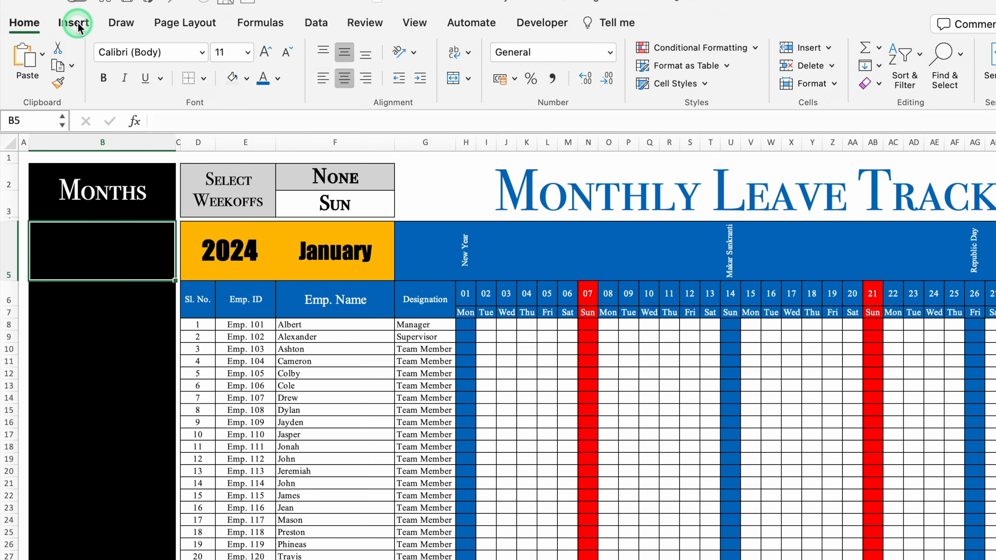
- Insert a 1" by 1" rectangle shape in the black column just below the Months heading
left_click(74, 24)
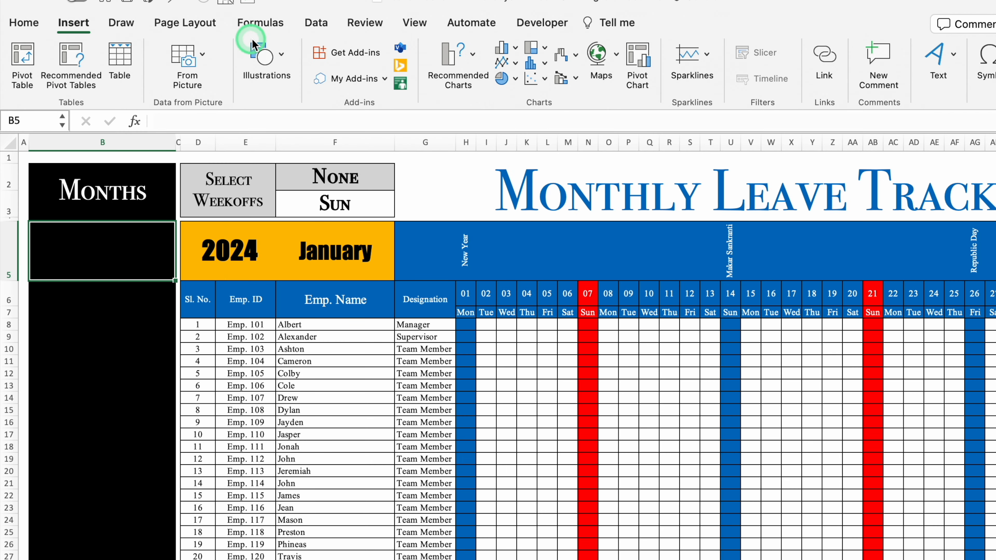
left_click(263, 55)
left_click(202, 106)
left_click(304, 163)
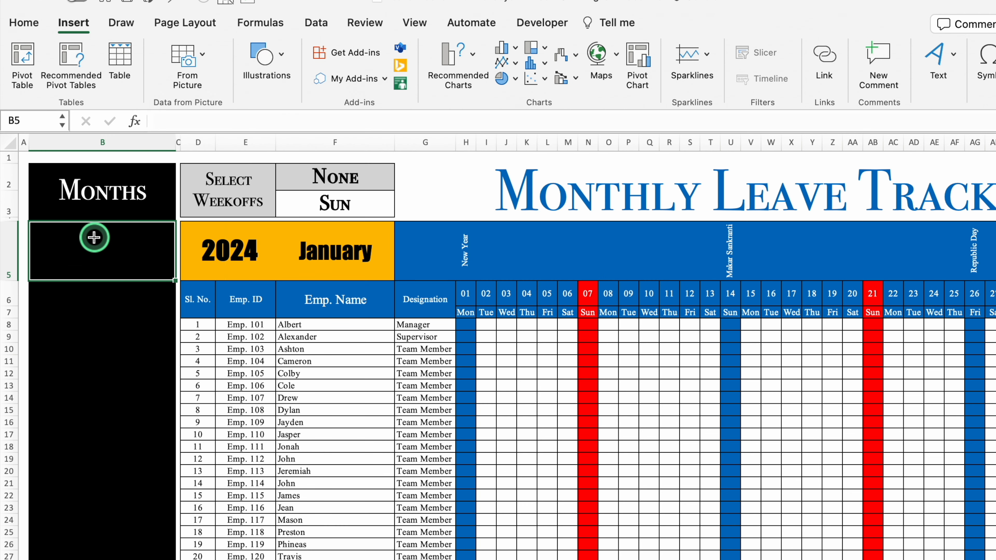
left_click(94, 237)
left_click_drag(132, 257, 113, 243)
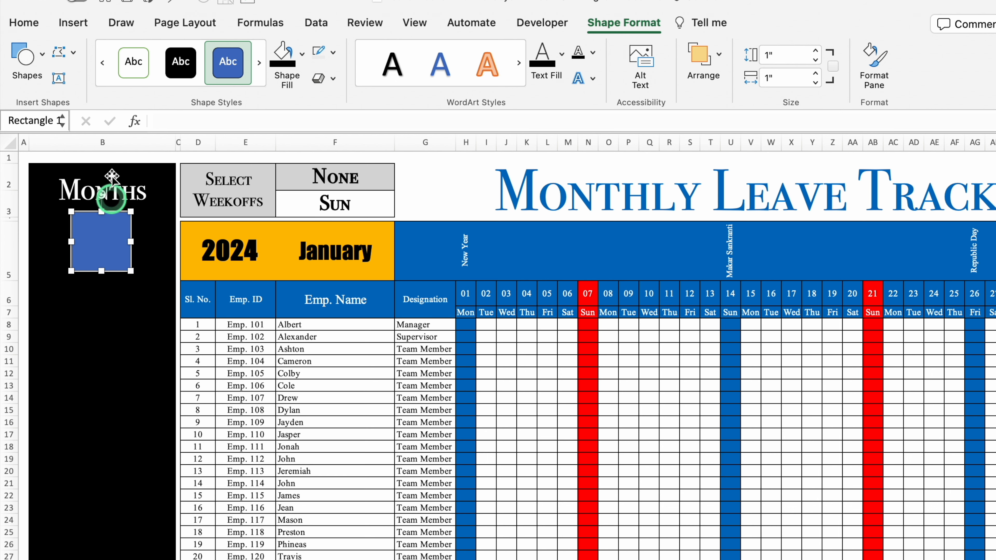
- Insert one backhand index finger pointing down symbol into the rectangle and enlarge it to font size 54
left_click(79, 27)
left_click(106, 232)
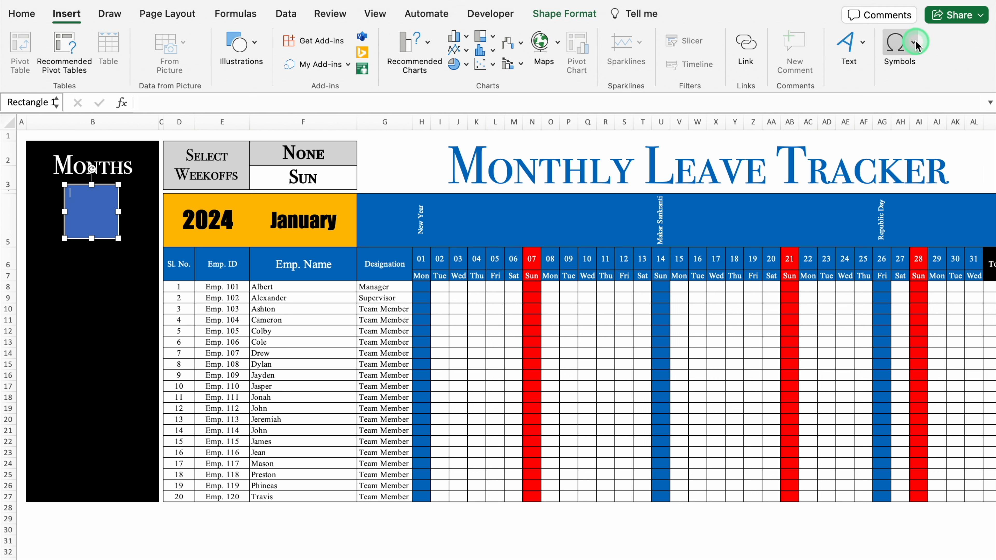
left_click(993, 55)
left_click(923, 91)
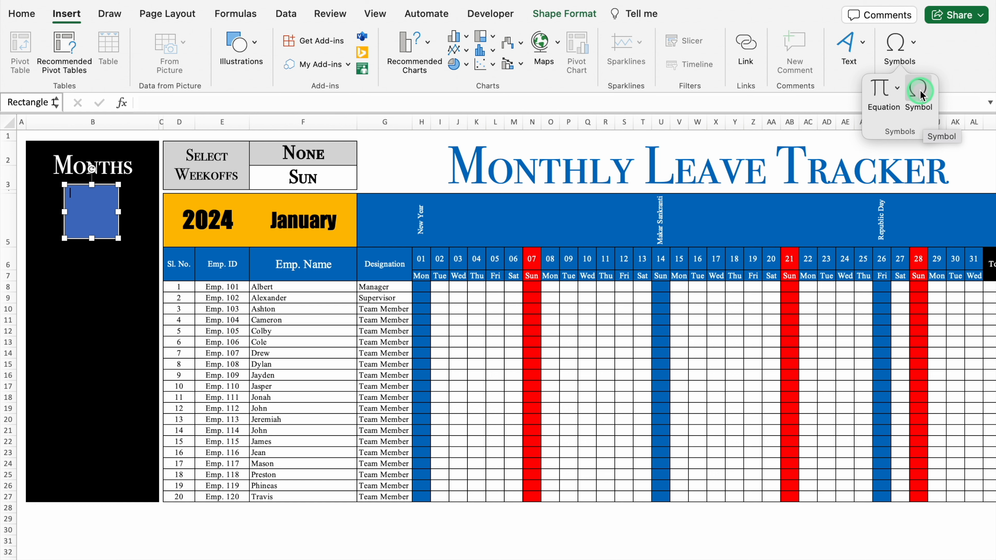
left_click(922, 95)
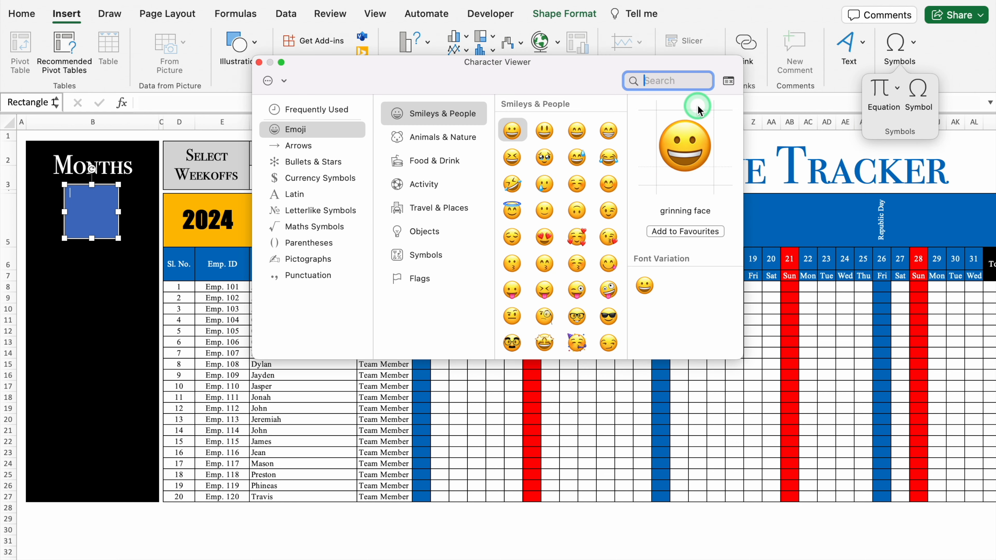
type("down")
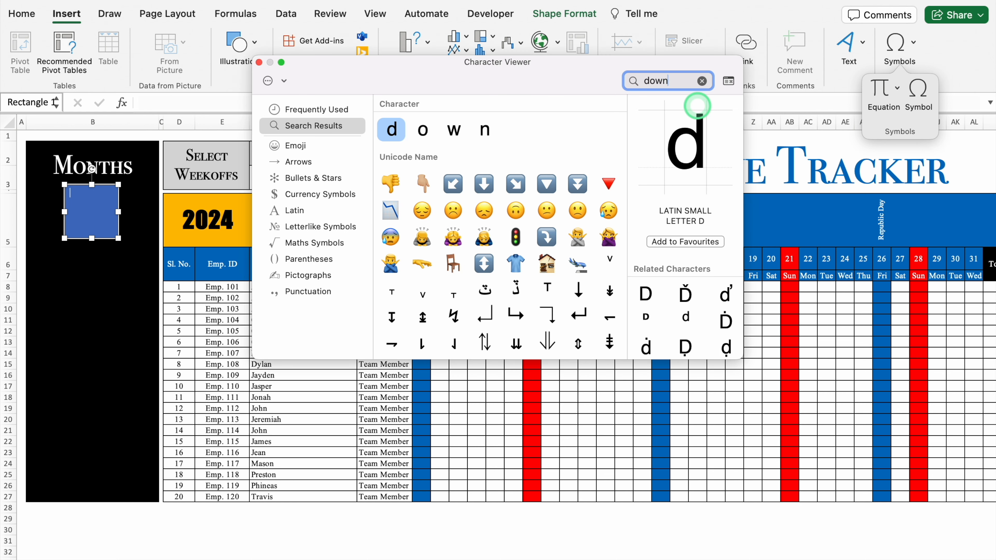
double_click(424, 183)
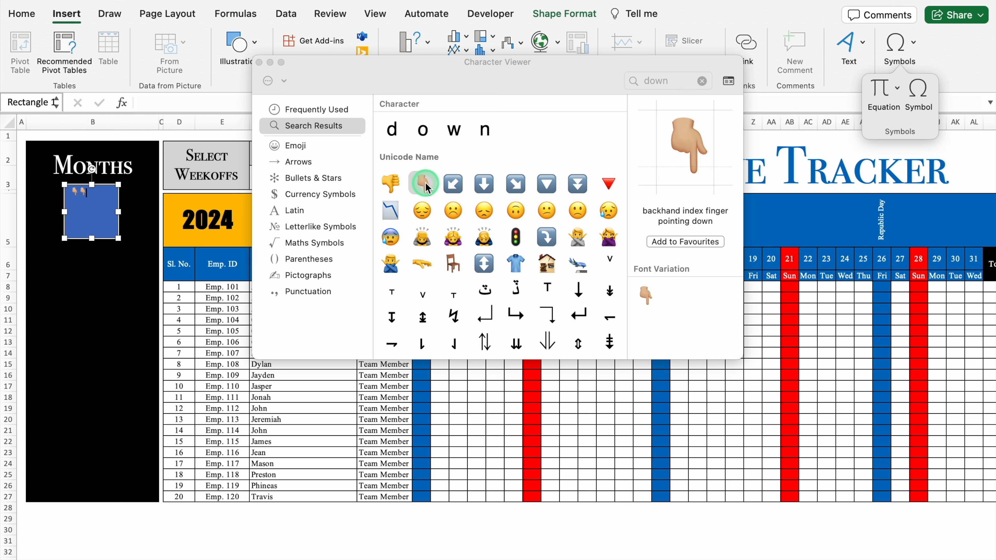
left_click(259, 63)
key("BackSpace")
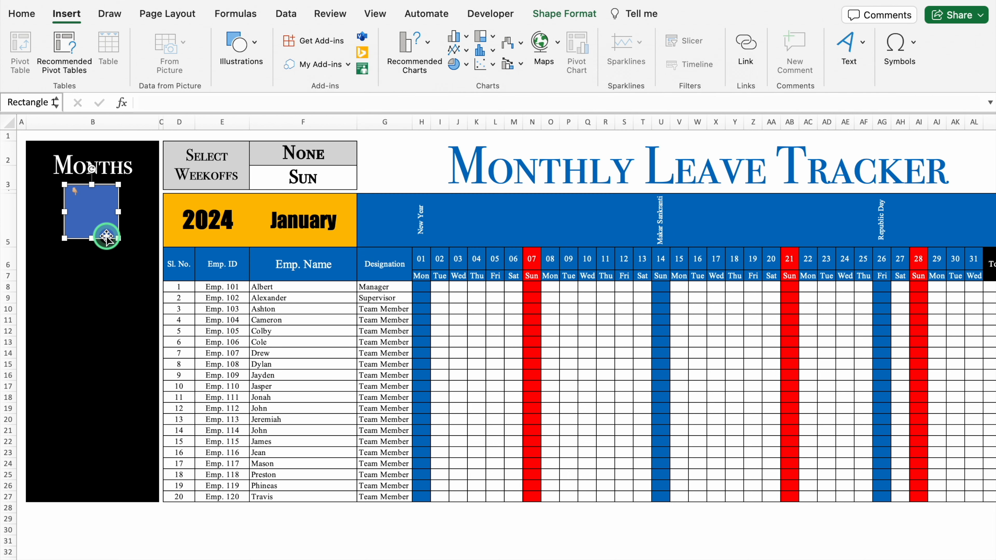
left_click(22, 15)
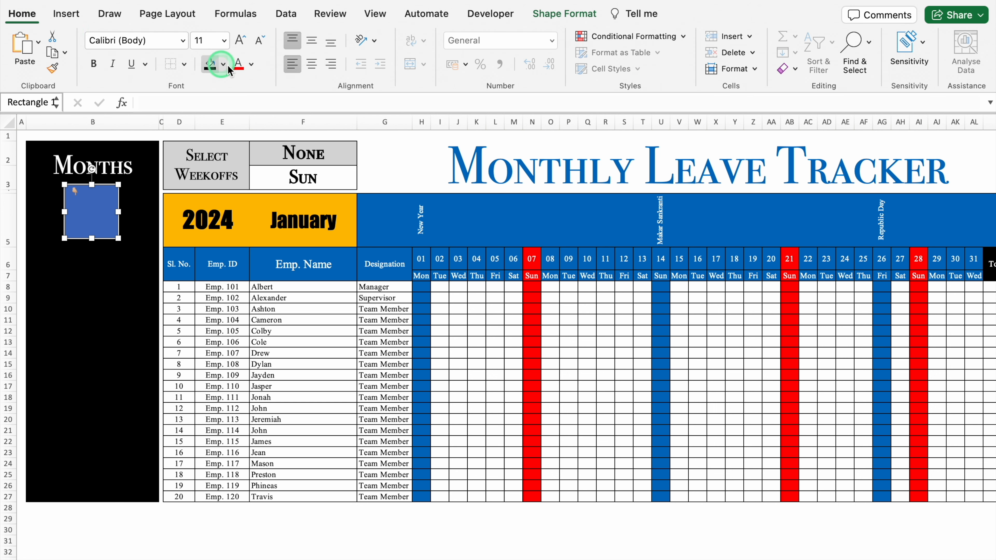
left_click(239, 43)
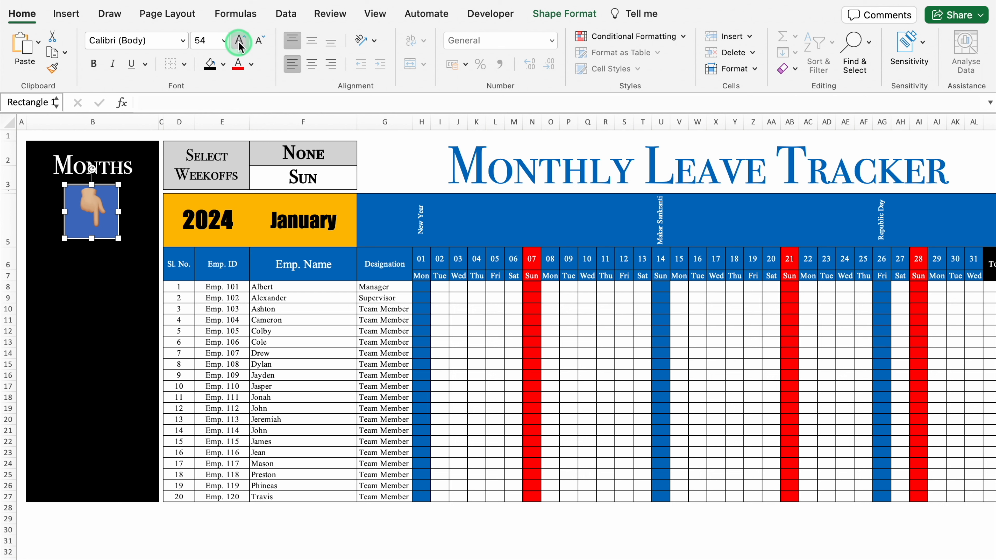
- Remove the rectangle's fill and outline, and move the pointing finger slightly closer to the Months heading
left_click(570, 19)
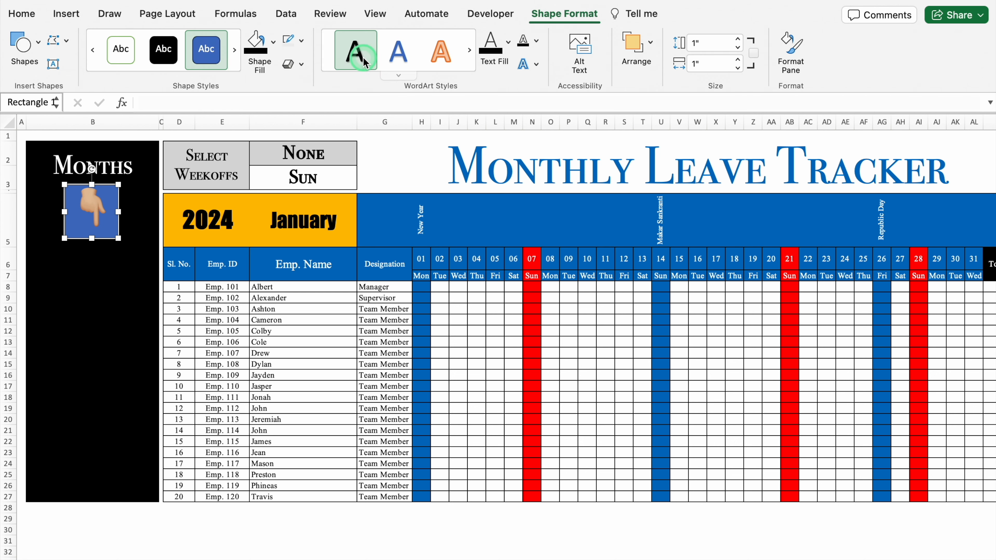
left_click(274, 42)
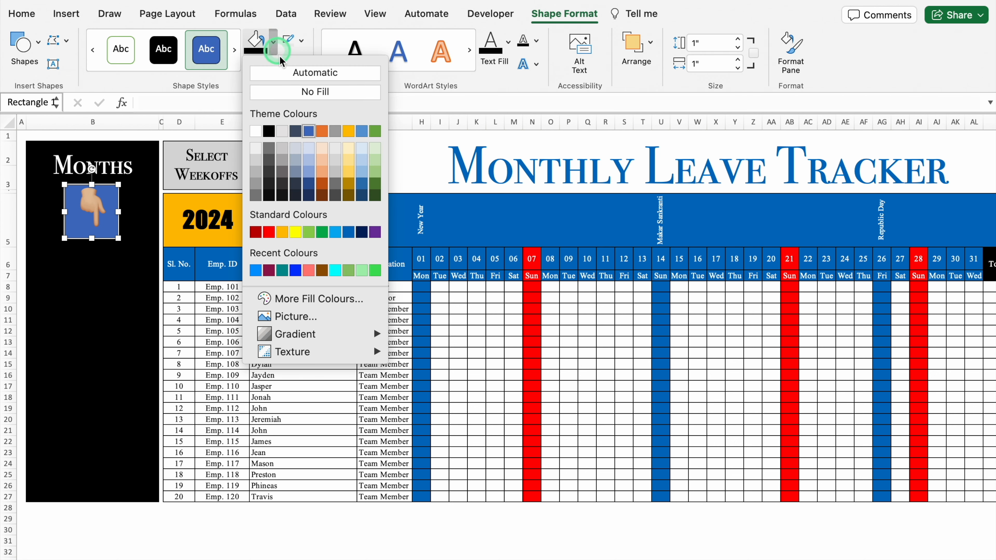
left_click(314, 91)
left_click(301, 41)
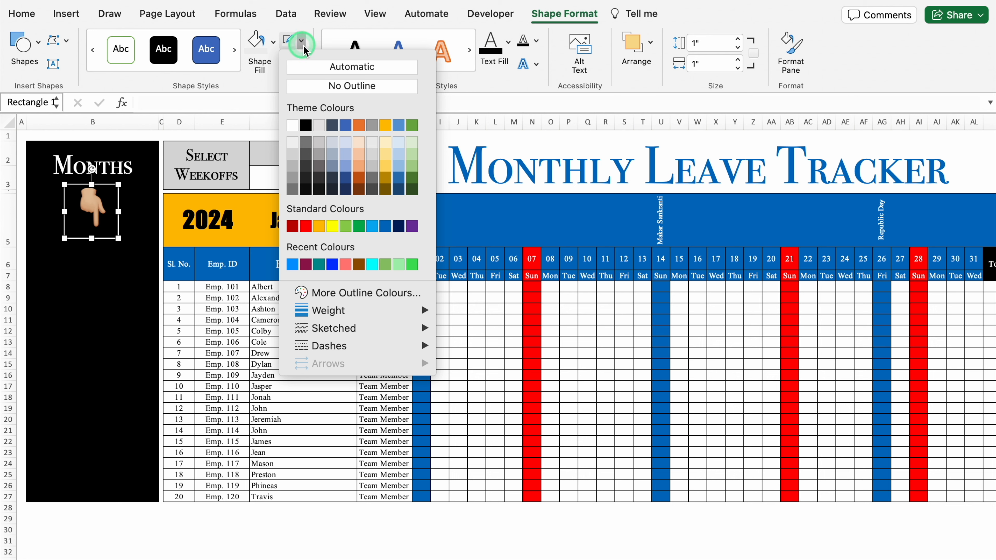
left_click(324, 86)
left_click_drag(108, 237, 111, 229)
left_click(112, 245)
- Insert a pentagon arrow shape about 0.39" high and 1.79" wide in the black column, just below the pointing finger
left_click(71, 19)
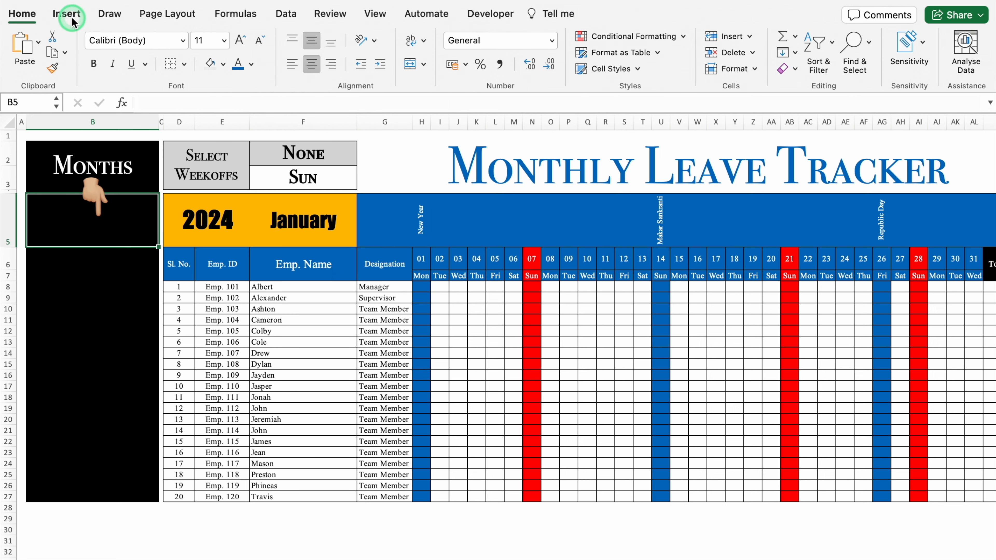
left_click(255, 43)
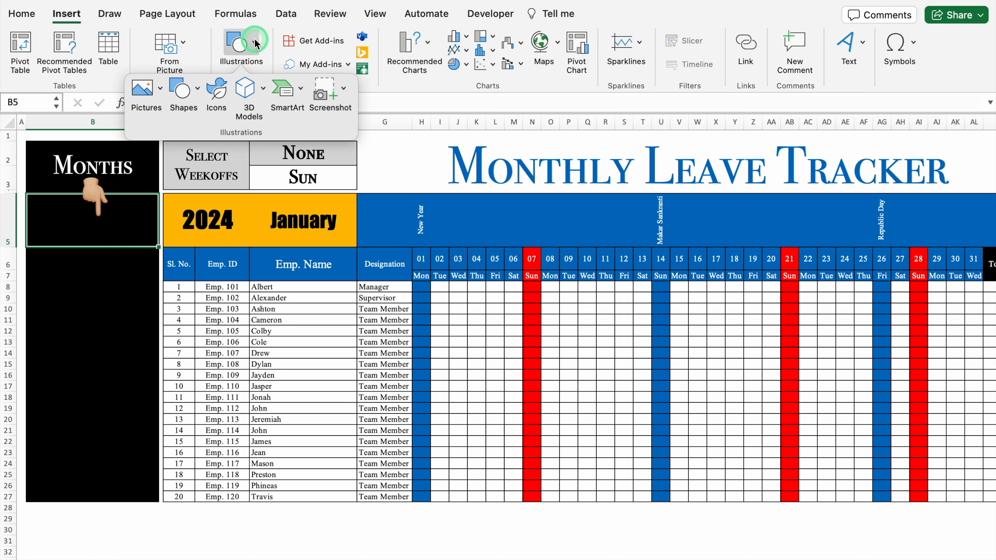
left_click(198, 89)
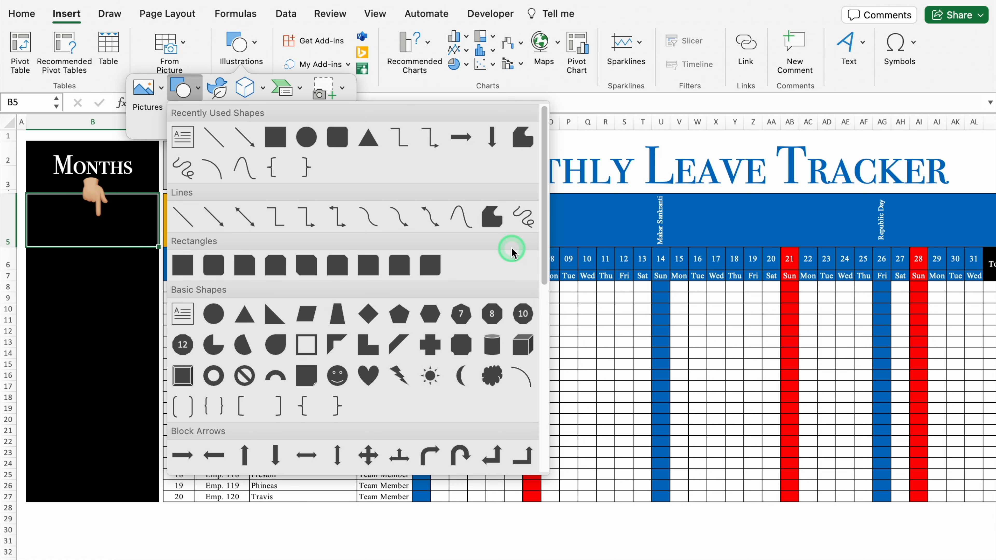
left_click_drag(546, 208, 543, 289)
left_click(366, 315)
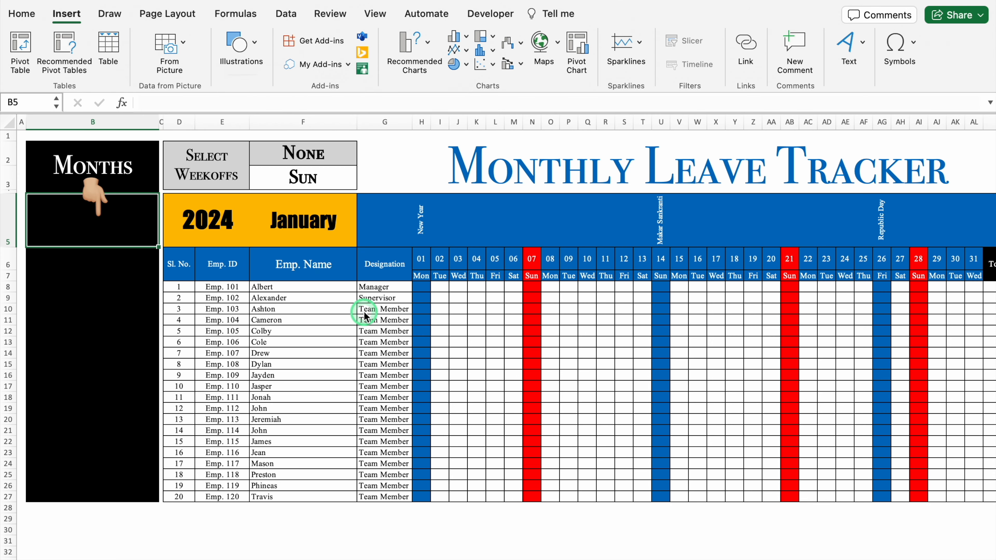
left_click(70, 230)
left_click_drag(70, 243, 98, 235)
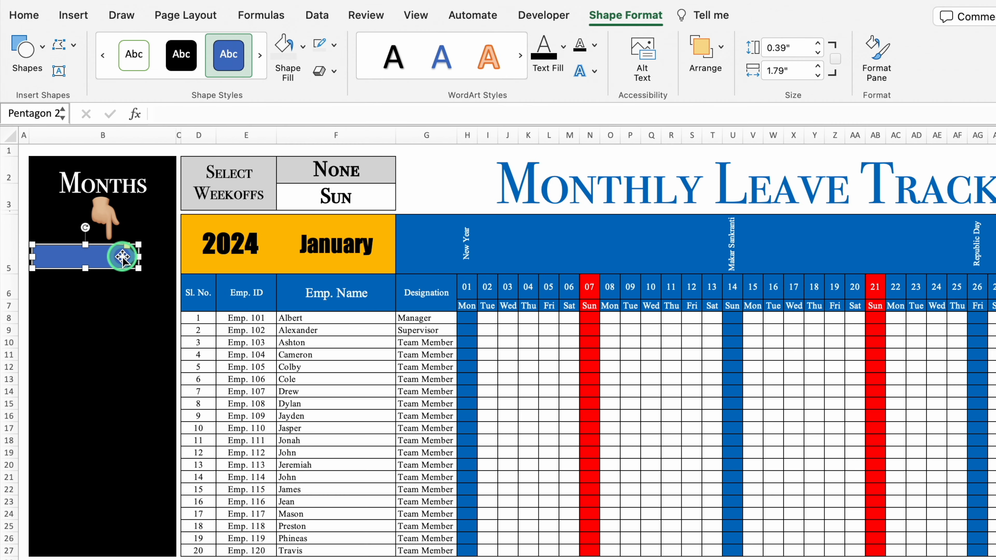
- Fill the pentagon arrow with red and apply the fourth bevel style in the first row
left_click(296, 71)
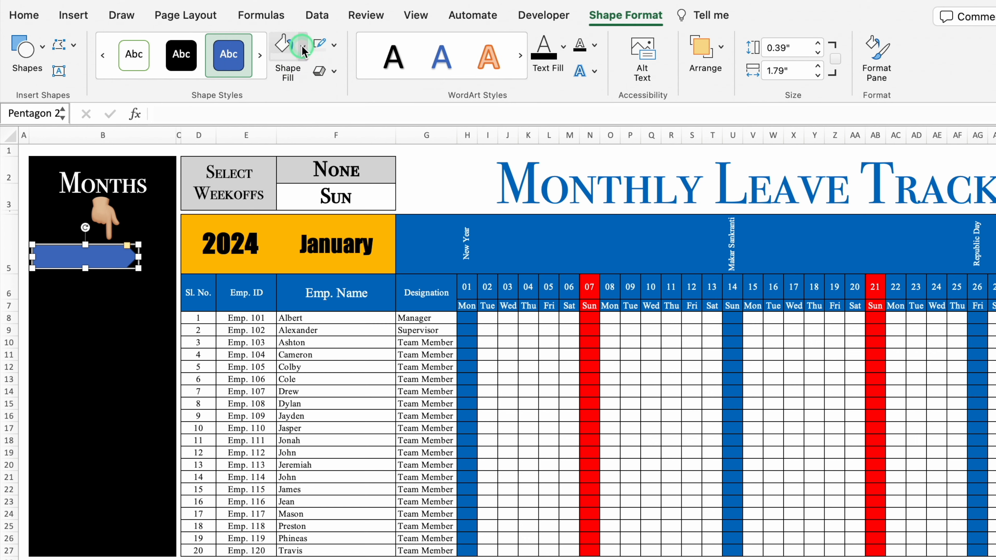
left_click(293, 255)
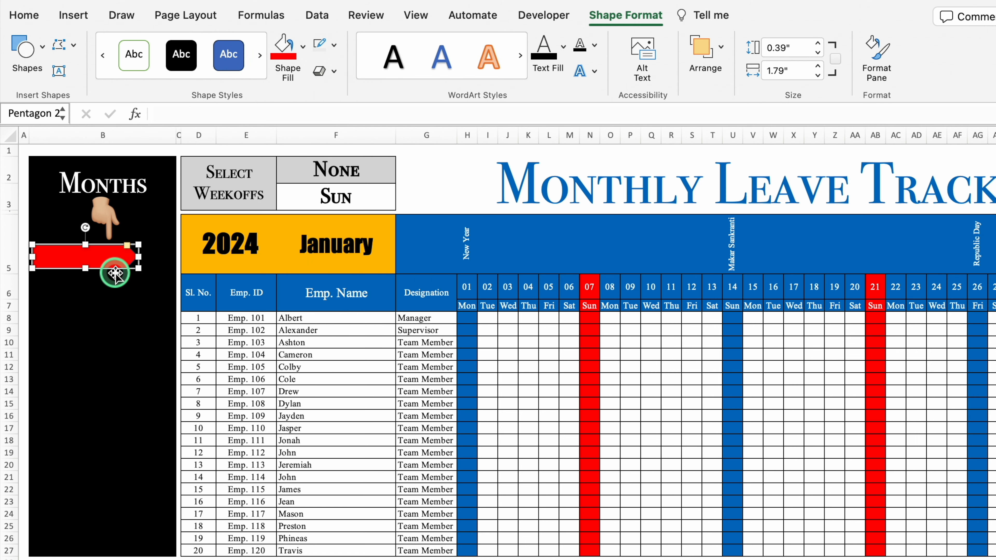
left_click(334, 71)
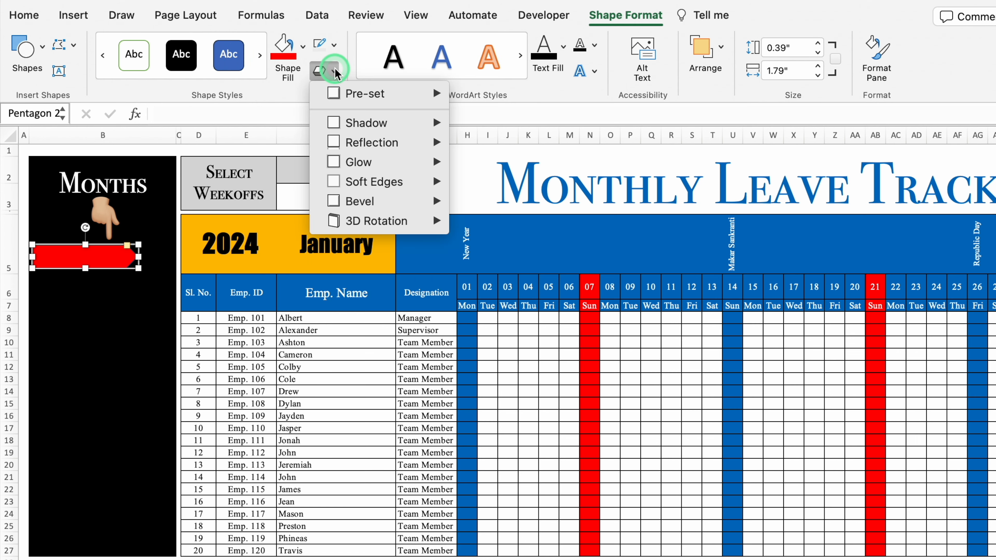
left_click(421, 204)
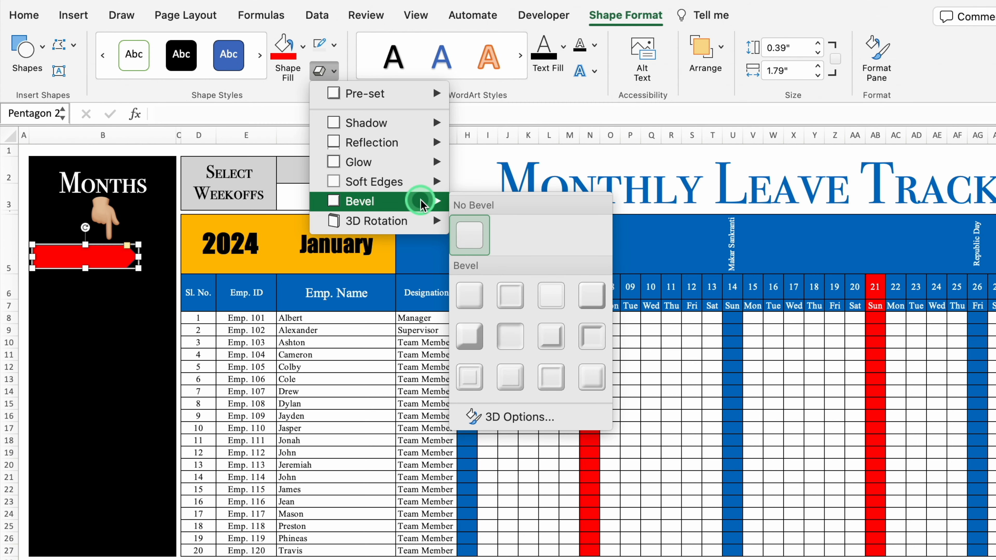
left_click(593, 297)
- Label the red arrow January and align its text vertically to the middle
left_click(103, 256)
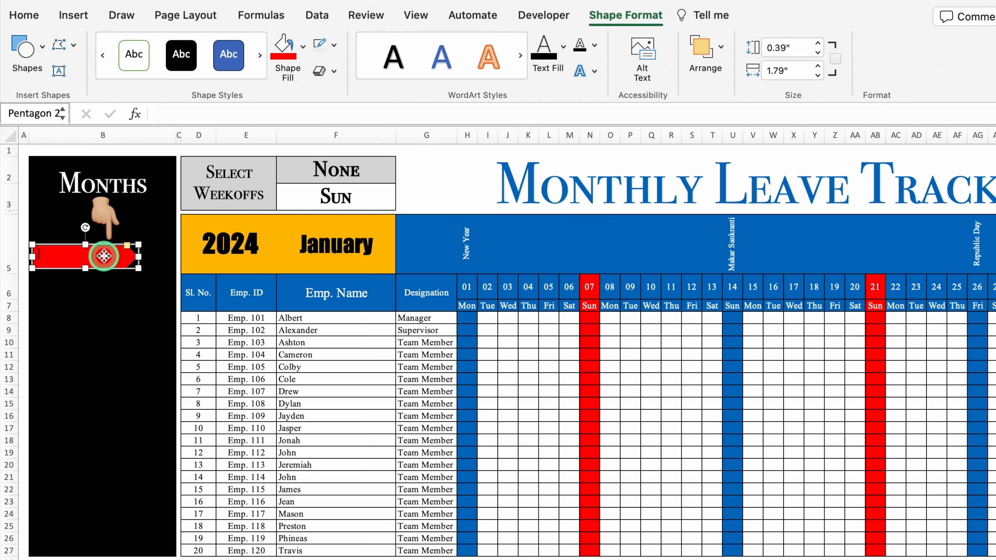
left_click(24, 16)
left_click(330, 70)
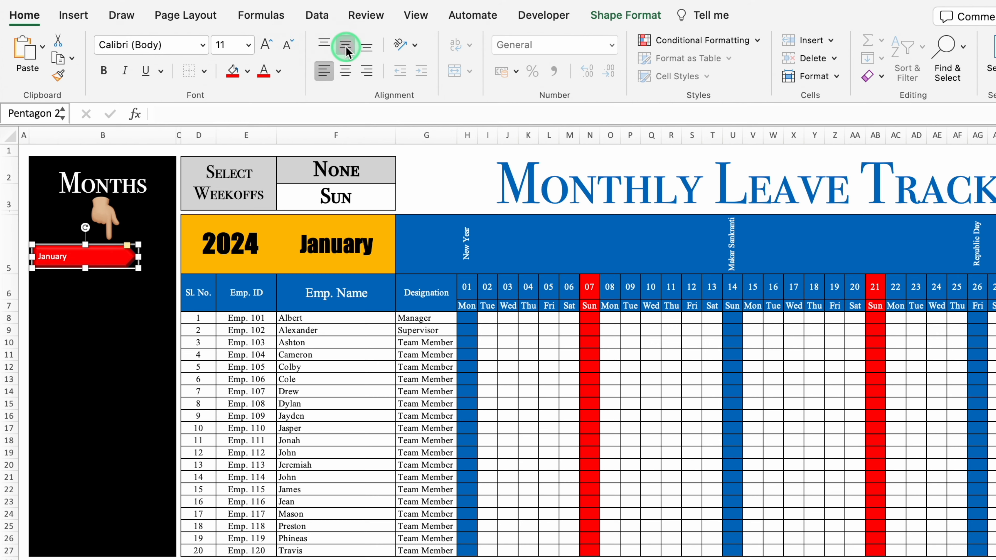
- Set the January arrow's text to Times New Roman, size 20
left_click(203, 44)
left_click(205, 183)
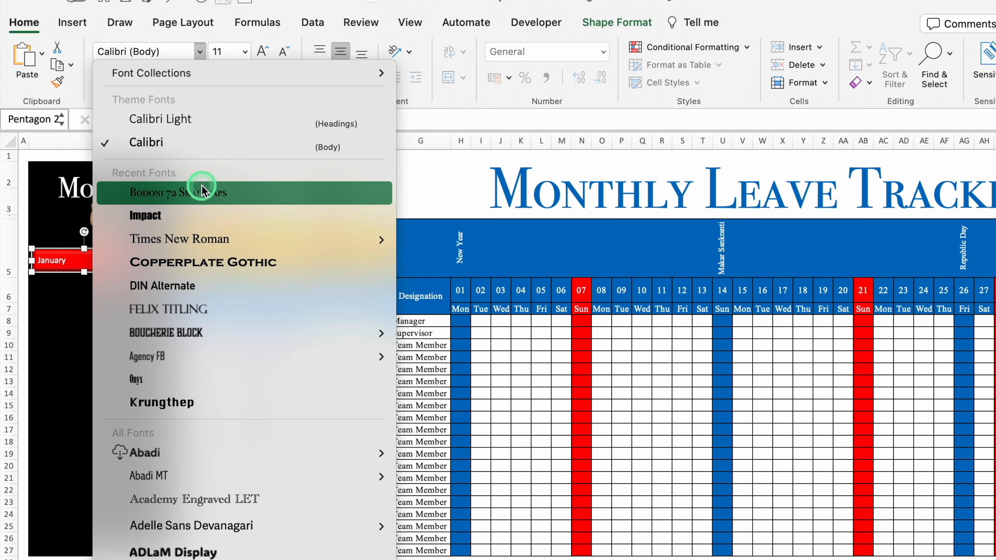
left_click(206, 238)
left_click(260, 51)
left_click(261, 51)
left_click(260, 51)
left_click(261, 51)
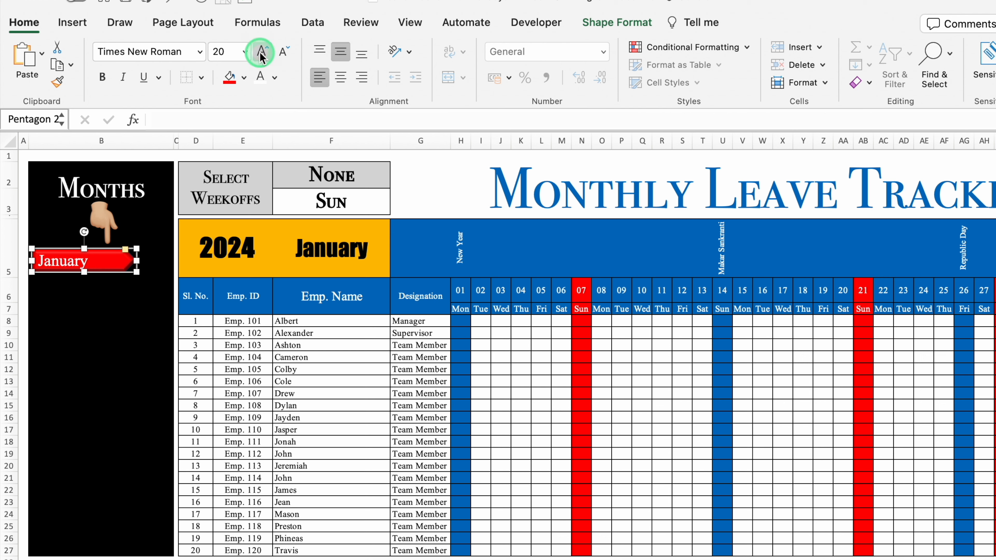
- Duplicate the January arrow eleven times, stacking the copies evenly down the black Months column
left_click(111, 296)
left_click(109, 262)
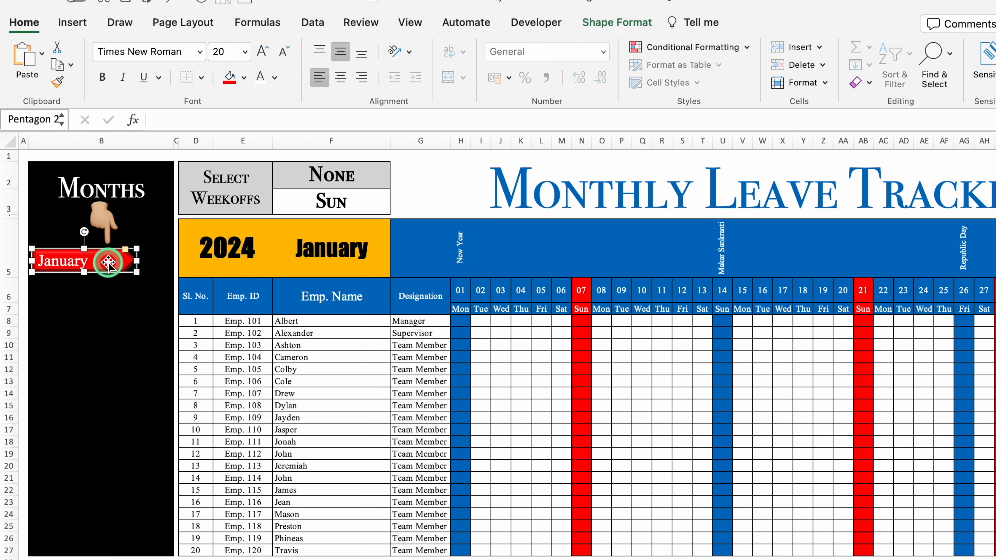
left_click_drag(109, 262, 113, 299)
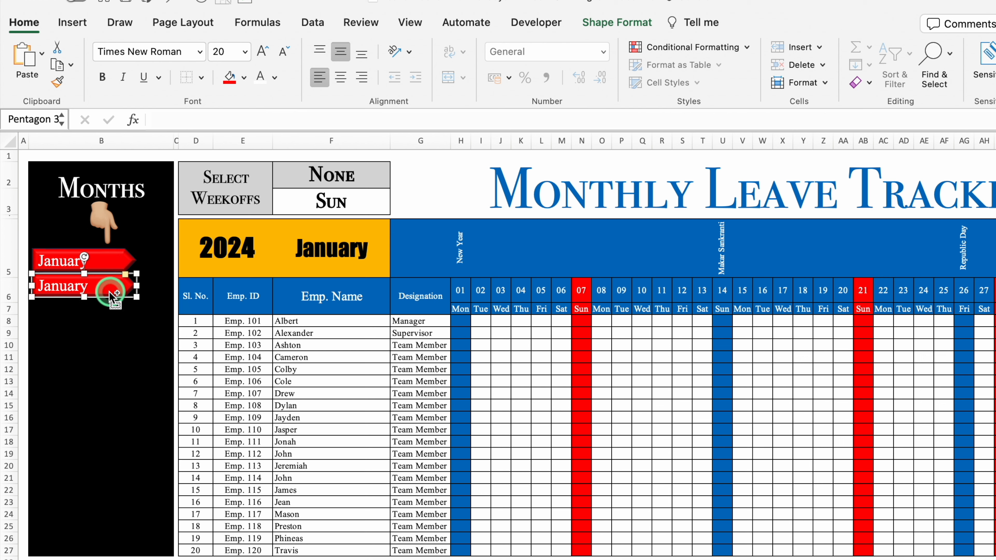
left_click_drag(114, 297, 110, 390)
left_click_drag(110, 391, 110, 416)
left_click_drag(110, 416, 111, 441)
left_click_drag(111, 442, 109, 516)
left_click_drag(109, 516, 108, 541)
- Relabel the second to seventh arrows as February, March, April, May, June and July
left_click(87, 285)
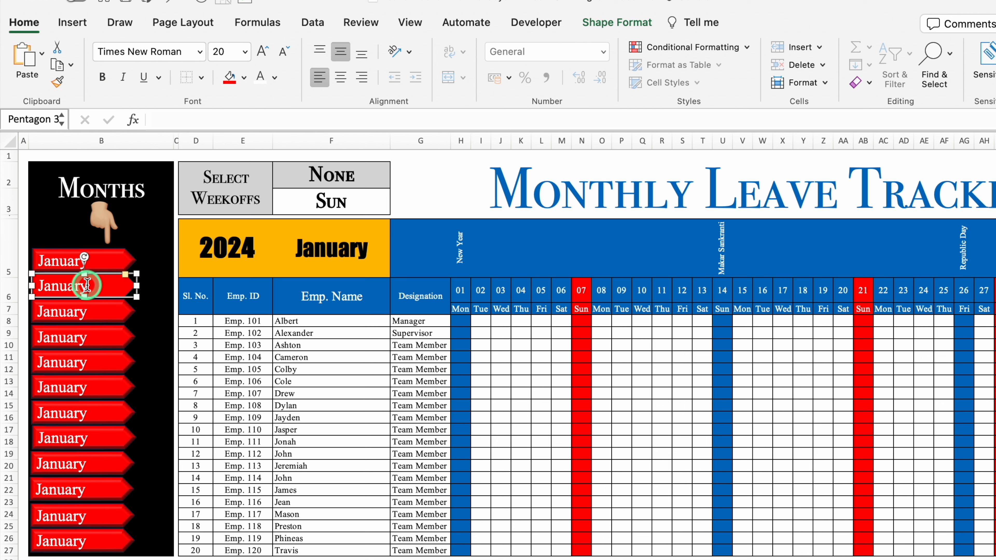
type("February")
left_click(86, 313)
type("March")
left_click(86, 338)
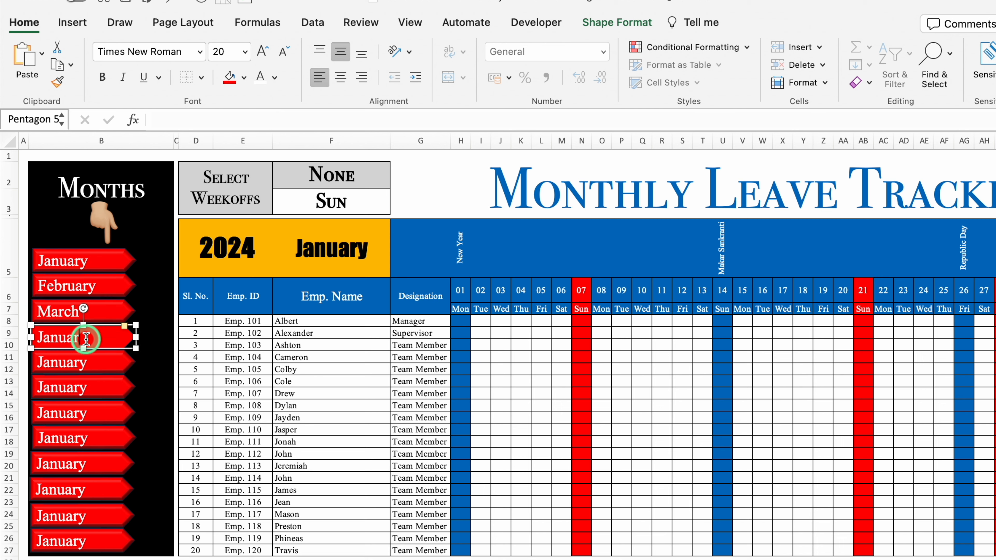
left_click(84, 361)
type("May")
left_click(84, 387)
type("June")
left_click(84, 412)
type("July")
- Relabel the last five arrows as August, September, October, November and December
left_click(85, 439)
type("August")
left_click(84, 465)
type("Jantember")
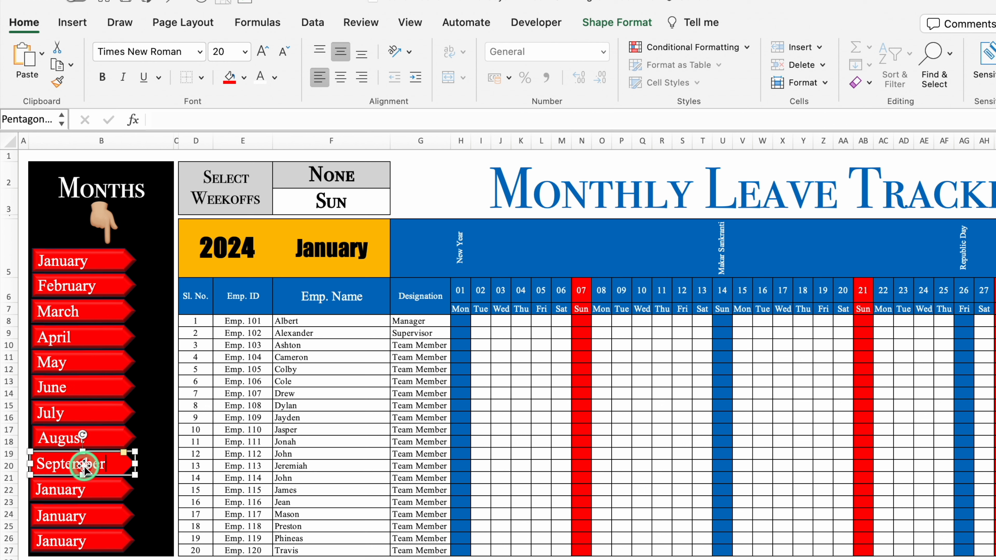
left_click(83, 489)
type("October")
left_click(83, 516)
type("November")
left_click(83, 540)
type("Dec")
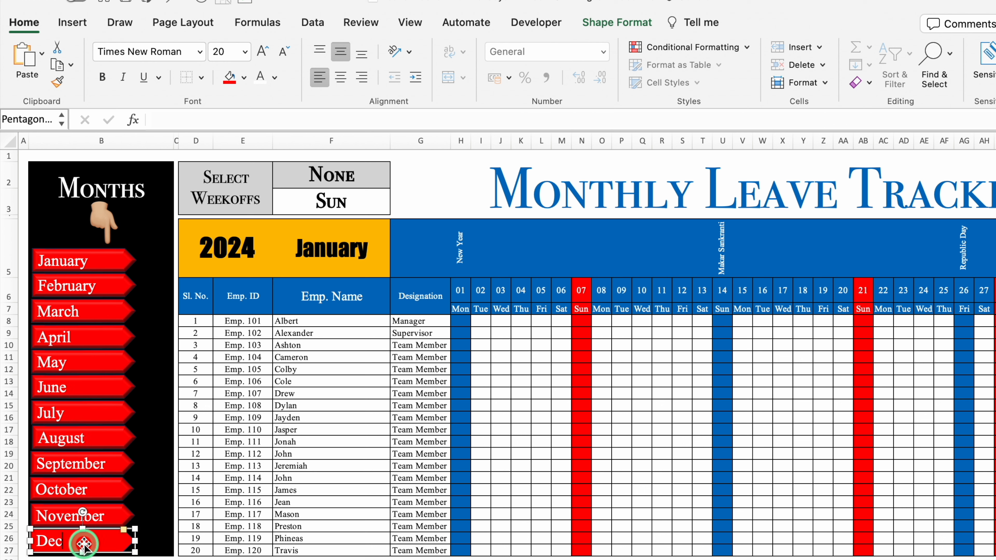
type("ember")
left_click(104, 558)
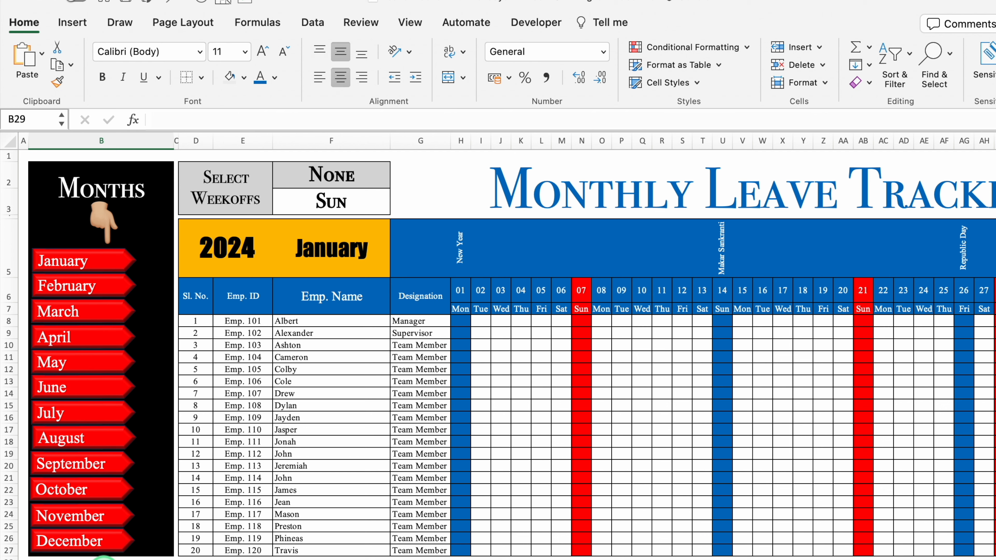
- Open the hyperlink settings for the February arrow
left_click(117, 286)
right_click(115, 286)
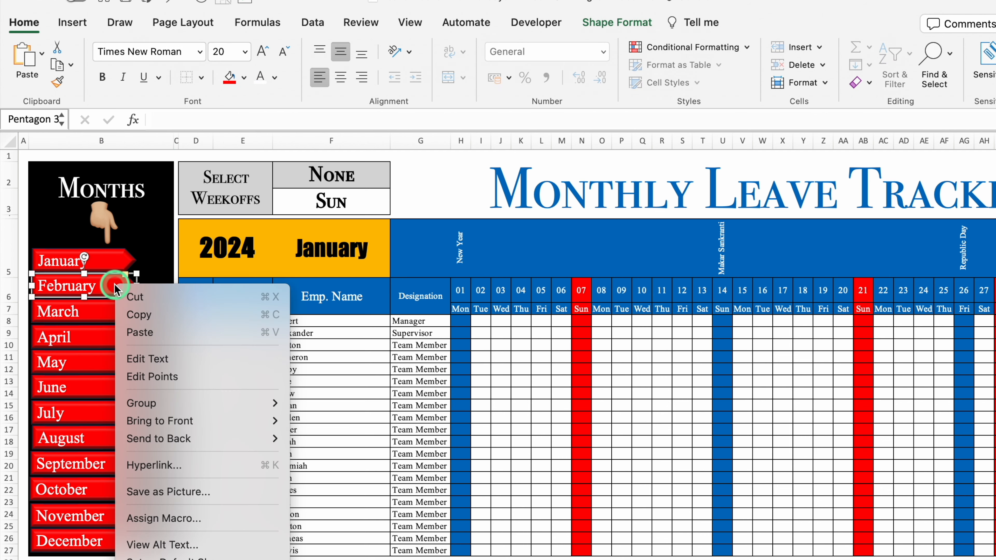
left_click(153, 466)
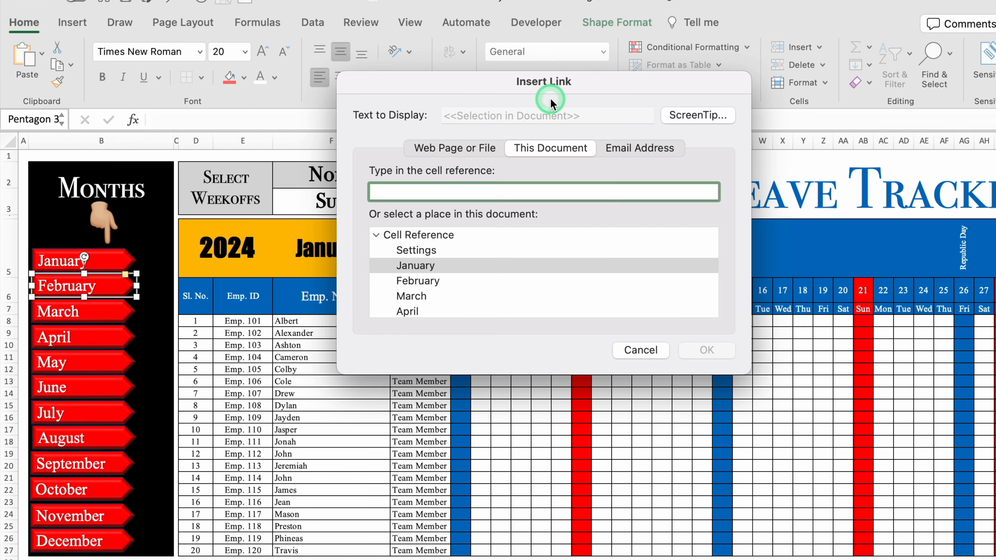
- Look through the list of sheets offered as link targets within this document
left_click(440, 204)
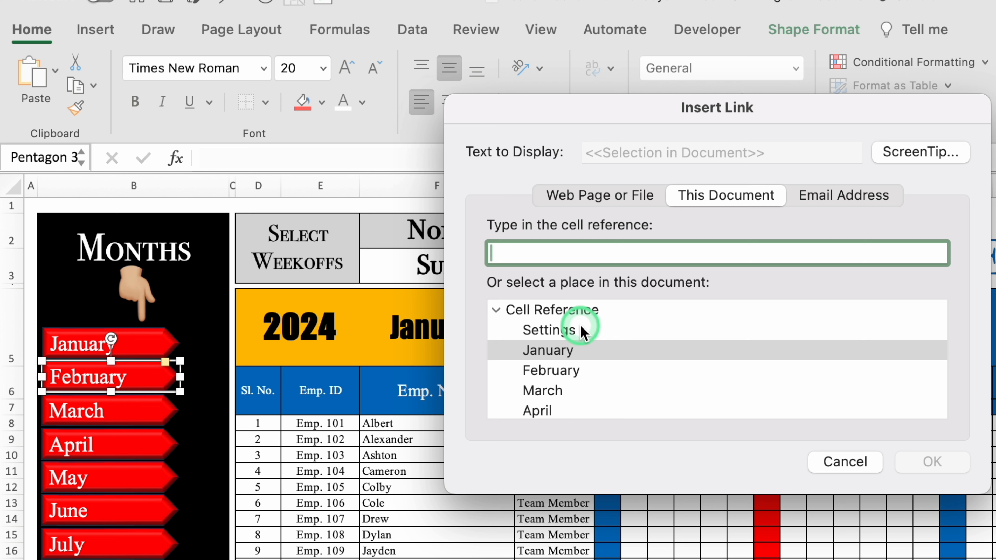
left_click(611, 349)
key("Down")
key("Down")
key("Down")
key("Down")
key("Down")
key("Down")
key("Down")
key("Down")
key("Down")
key("Down")
key("Down")
key("Down")
key("Down")
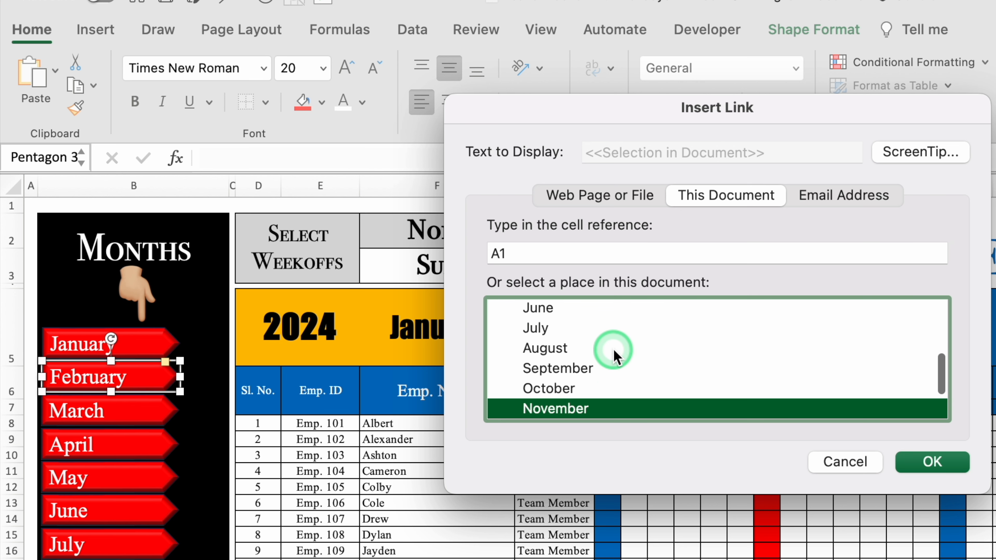
key("Up")
key("Up")
key("Up")
key("Up")
key("Up")
key("Up")
key("Up")
key("Up")
key("Up")
key("Up")
key("Up")
key("Up")
key("Up")
key("Up")
key("Up")
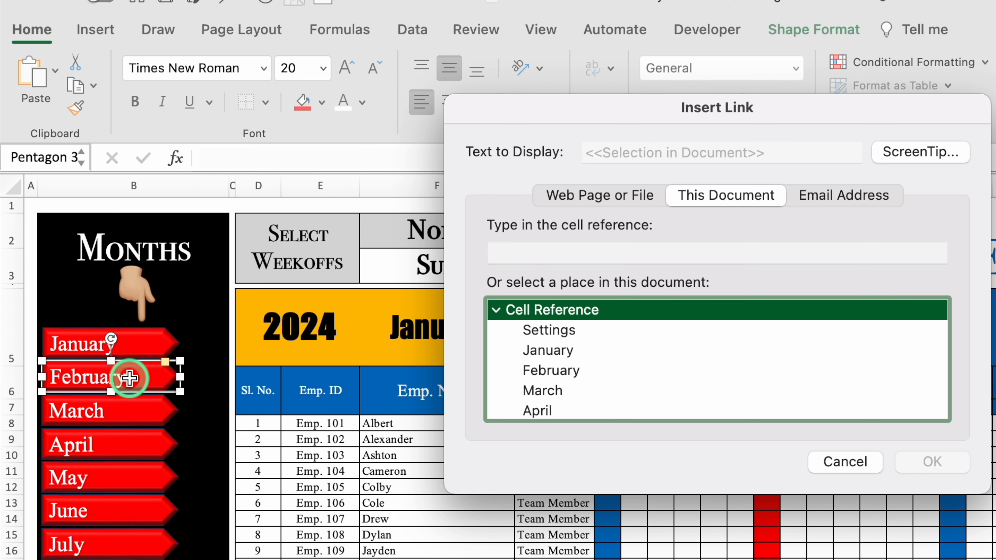
- Link the February arrow to the February sheet
left_click(547, 376)
left_click(923, 463)
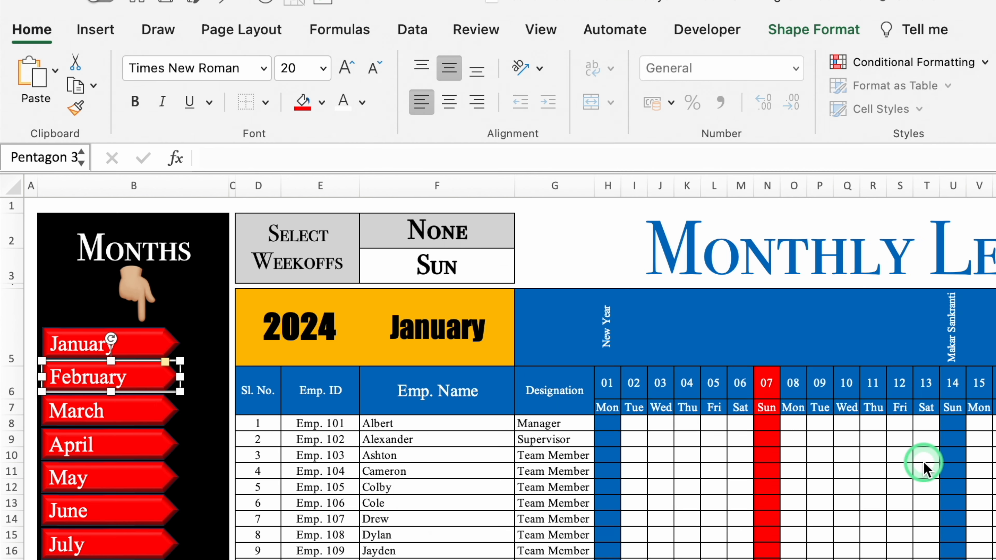
- Add a hyperlink from the March arrow to the March sheet in this document
left_click(130, 414)
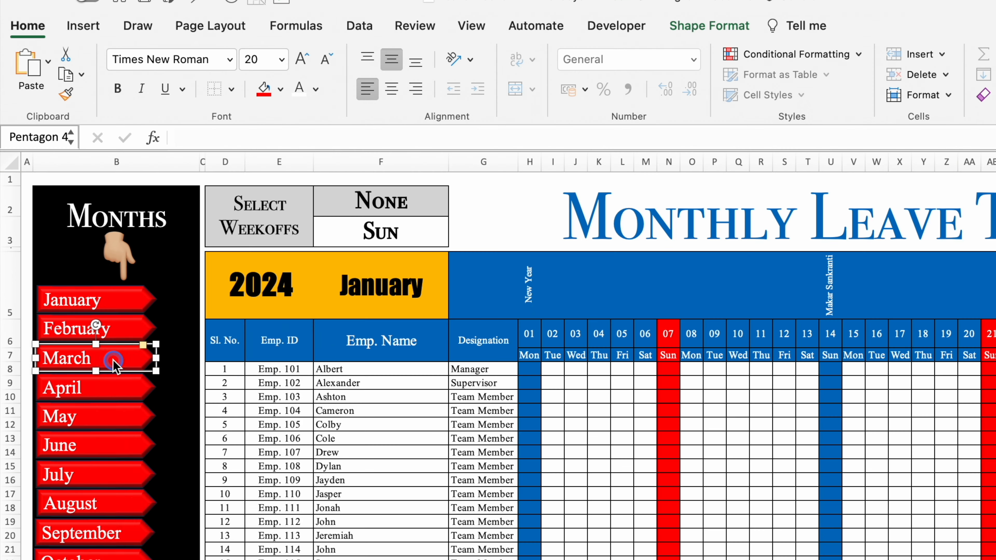
right_click(130, 414)
left_click(181, 529)
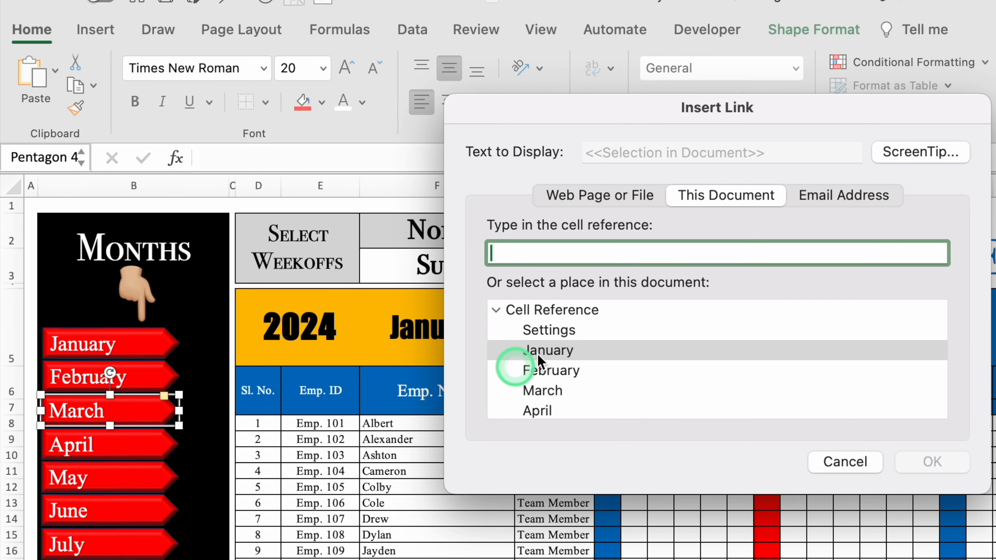
left_click(476, 343)
left_click(950, 465)
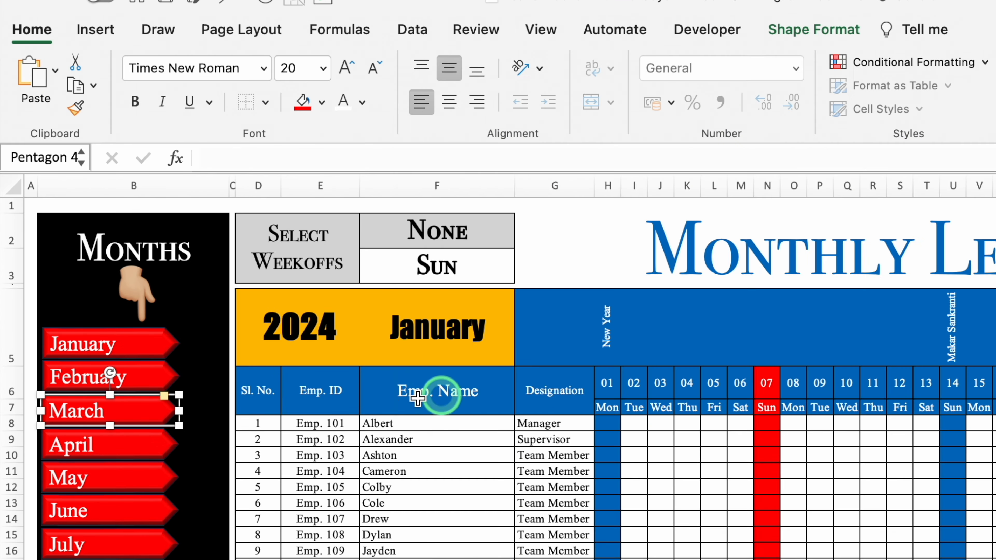
- Link the April, May and June arrows to the sheets of the same name
right_click(129, 449)
left_click(181, 558)
left_click(544, 408)
left_click(707, 350)
right_click(106, 363)
left_click(175, 466)
left_click(707, 350)
right_click(73, 388)
left_click(139, 466)
left_click(443, 284)
left_click(707, 351)
- Link the July and August arrows to their matching month sheets
right_click(88, 413)
left_click(156, 466)
left_click(447, 282)
left_click(707, 350)
right_click(86, 439)
left_click(153, 466)
left_click(451, 283)
left_click(707, 351)
right_click(103, 438)
left_click(153, 466)
left_click(451, 286)
left_click(707, 351)
- Link the September and October arrows to their matching month sheets
right_click(122, 463)
left_click(153, 466)
left_click(464, 290)
left_click(707, 350)
right_click(109, 489)
left_click(175, 464)
left_click(474, 294)
left_click(702, 349)
- Link the November and December arrows to their matching month sheets and deselect the shape
right_click(105, 515)
left_click(168, 465)
left_click(484, 275)
left_click(485, 277)
left_click(706, 350)
right_click(94, 541)
left_click(161, 464)
left_click(454, 310)
scroll(454, 306, "down", 5)
left_click(457, 296)
left_click(701, 349)
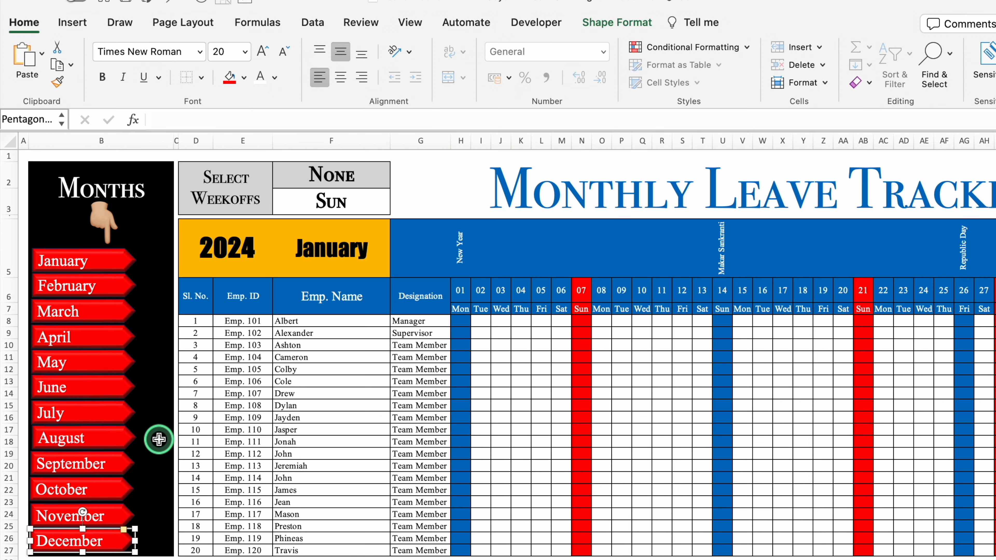
key("Escape")
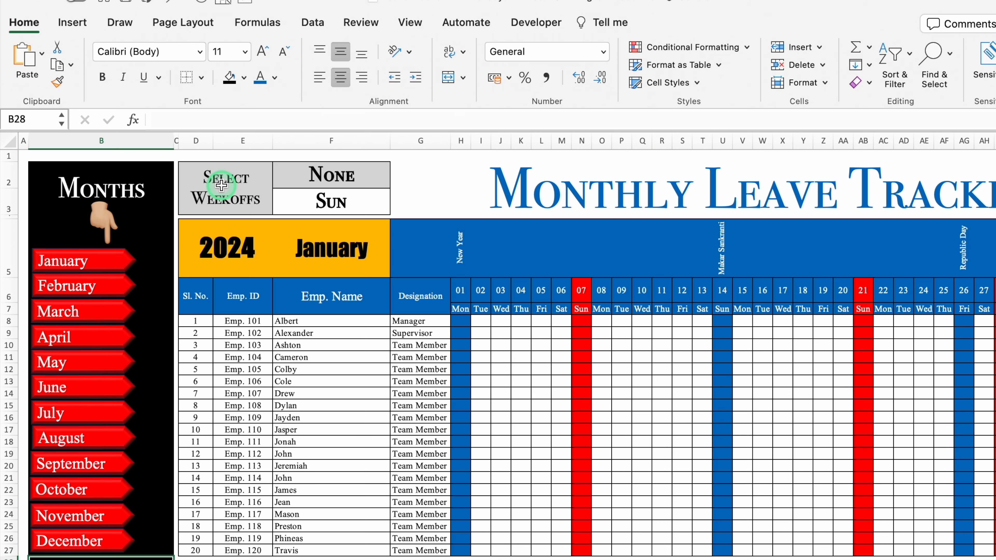
- Copy the January arrow to just below the December arrow and extend the black column behind it to row 29
left_click_drag(108, 253, 107, 558)
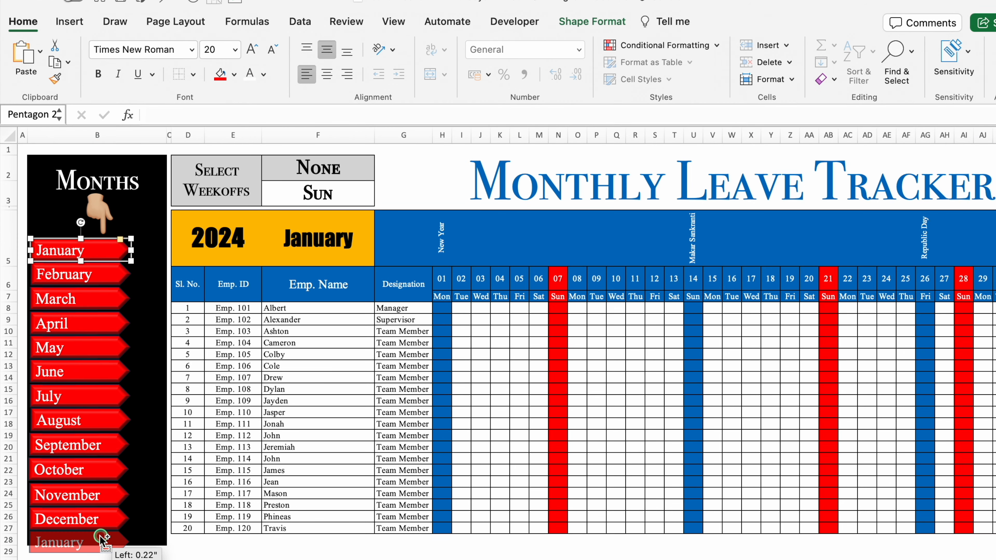
left_click(164, 498)
left_click_drag(170, 499, 151, 548)
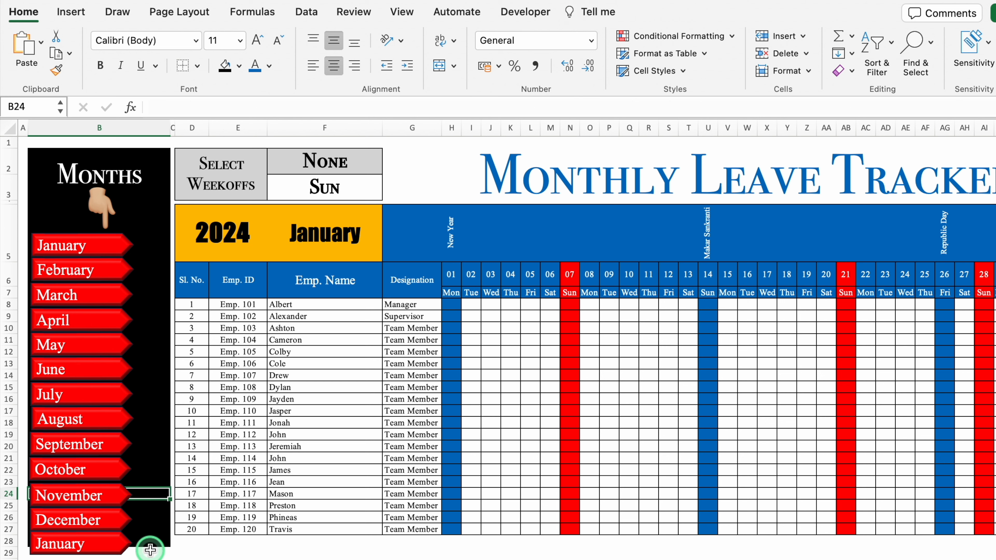
- Relabel the copied arrow below December as Annual
left_click(83, 544)
key("BackSpace")
key("BackSpace")
type("Annual")
left_click(107, 557)
- Link the Annual arrow below December to the Annual sheet and deselect the shape
left_click(107, 544)
right_click(108, 549)
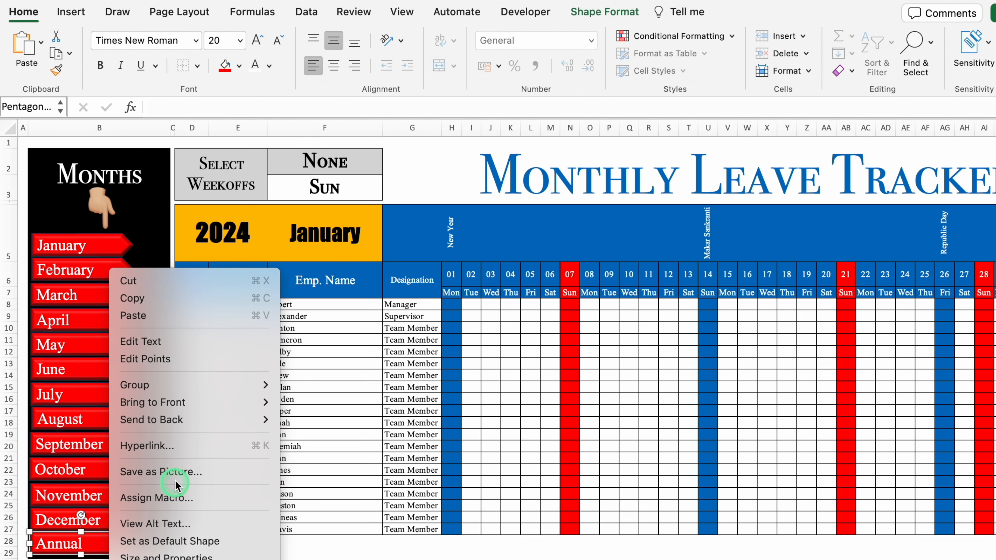
left_click(176, 447)
left_click(408, 283)
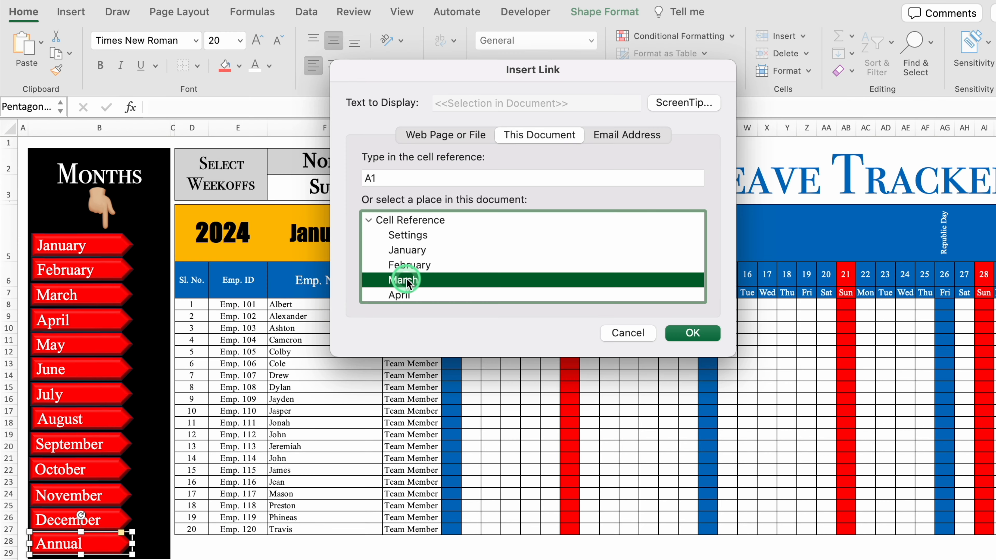
key("Down")
key("Down")
key("Down")
key("Down")
key("Down")
key("Down")
key("Down")
key("Down")
key("Down")
key("Down")
key("Down")
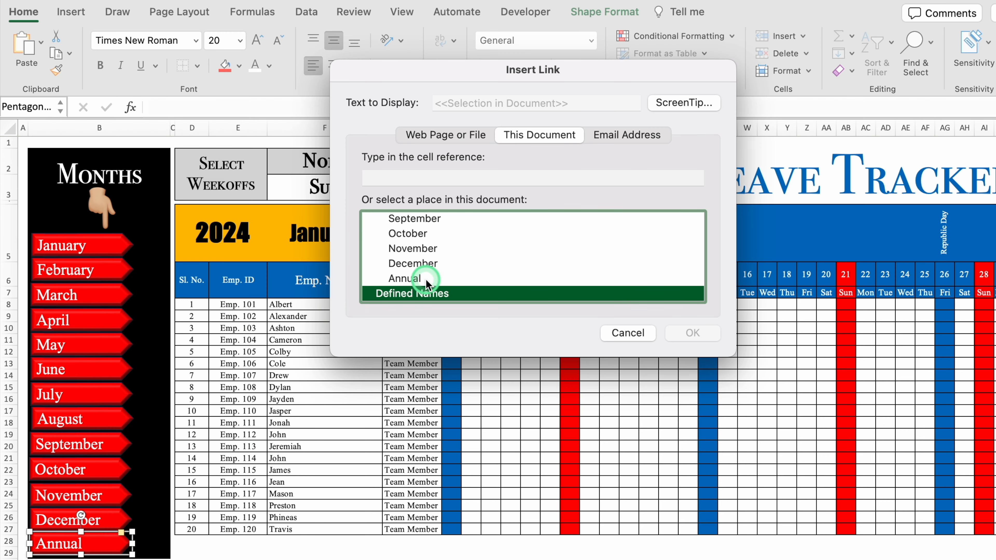
left_click(427, 279)
left_click(690, 333)
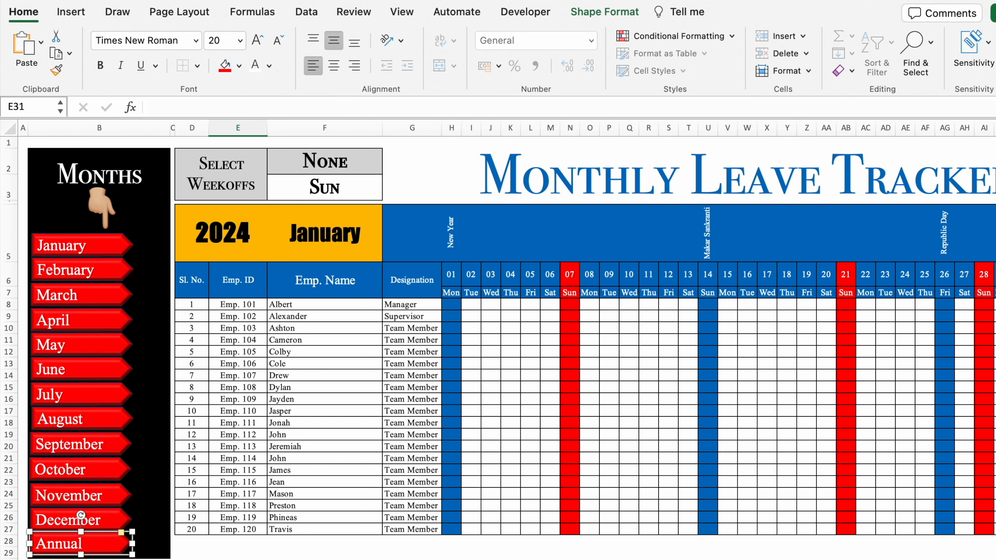
left_click(107, 544)
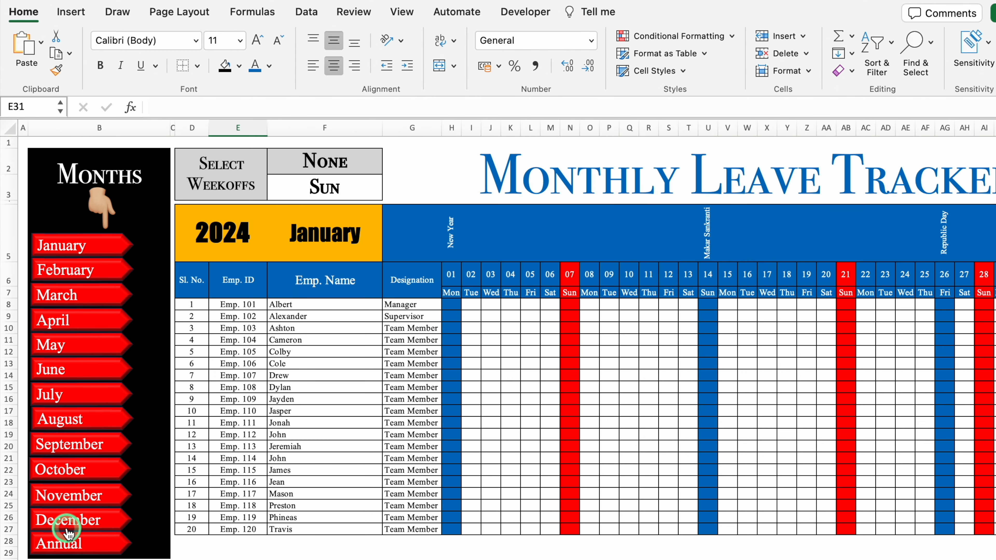
left_click(95, 300)
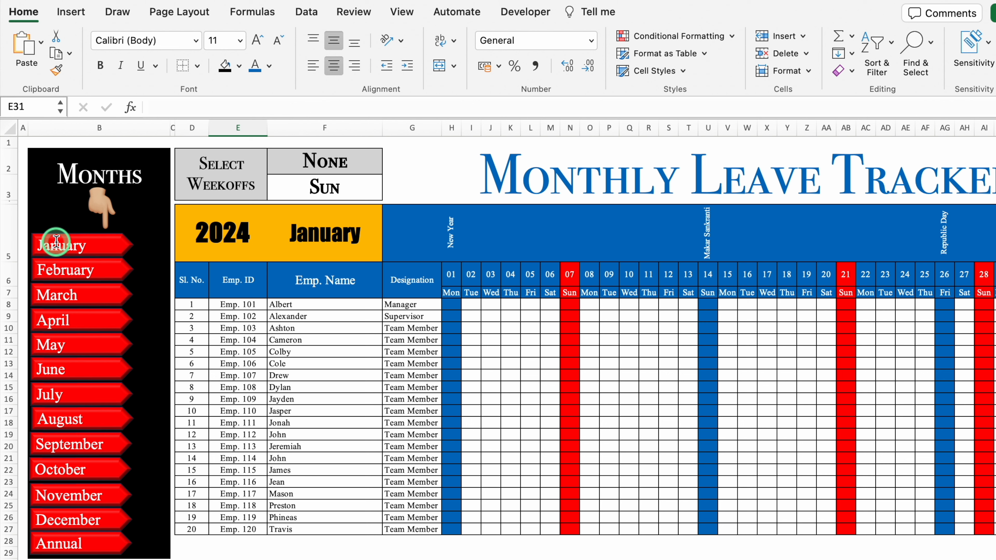
- Select all thirteen arrows from January to Annual on the January sheet and copy them
left_click(157, 246)
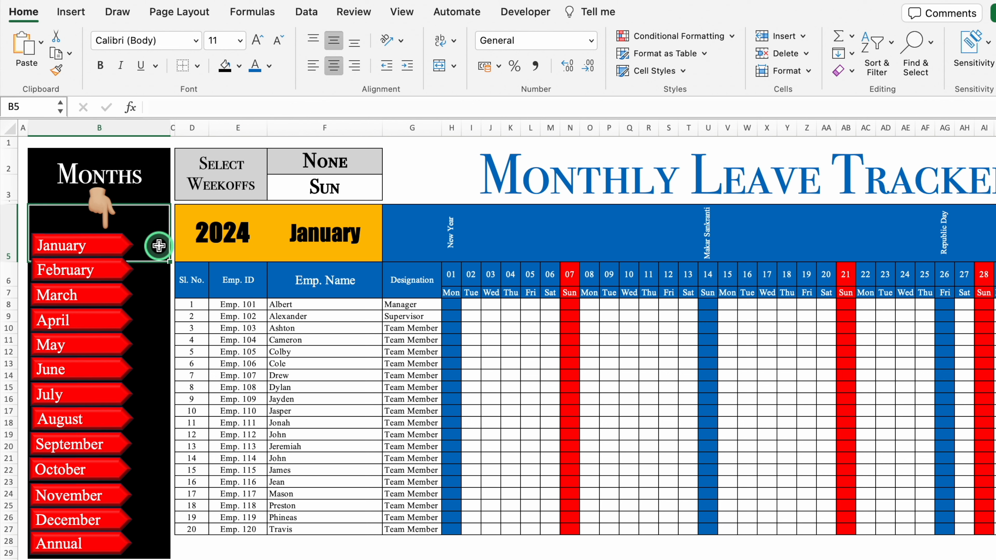
left_click(109, 246, "ctrl")
left_click(100, 271, "ctrl")
left_click(72, 292, "ctrl")
left_click(63, 318, "ctrl")
left_click(56, 345, "ctrl")
left_click(58, 371, "ctrl")
left_click(60, 398, "ctrl")
left_click(58, 424, "ctrl")
left_click(59, 448, "ctrl")
left_click(57, 472, "ctrl")
left_click(50, 488, "ctrl")
left_click(66, 522, "ctrl")
left_click(57, 543, "ctrl")
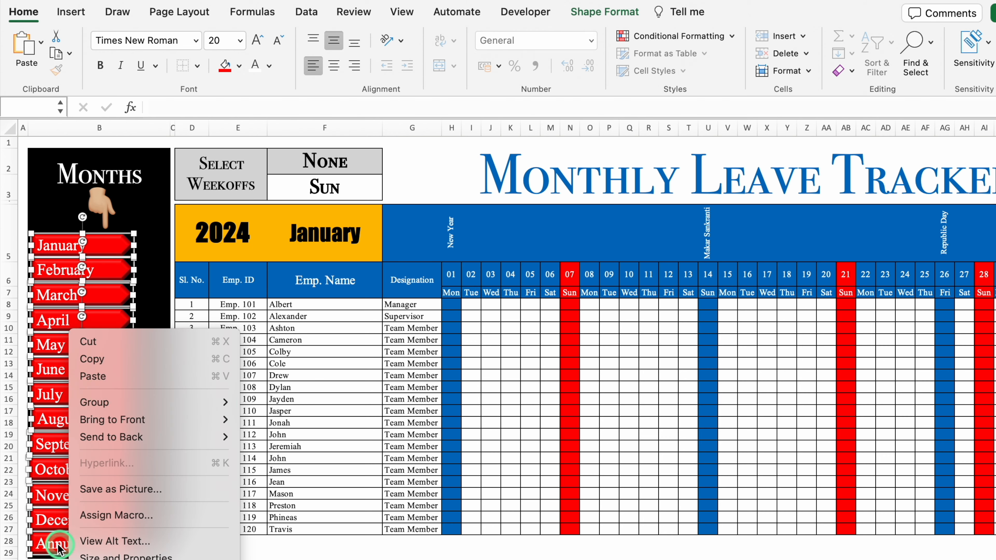
left_click(102, 359)
key("Escape")
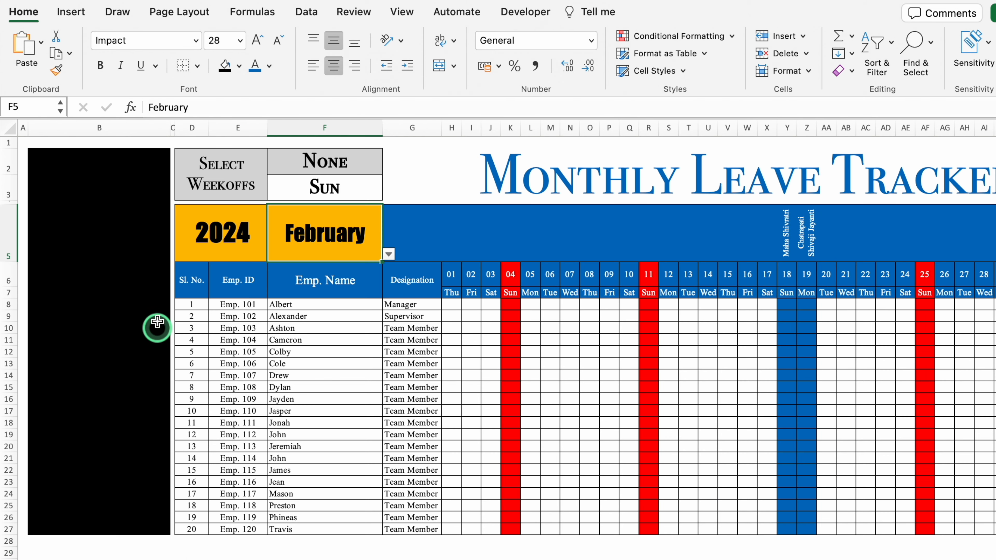
- Paste the copied arrows into the black column of the February sheet, starting just above the January arrow's row 5
left_click(155, 261)
key("super+v")
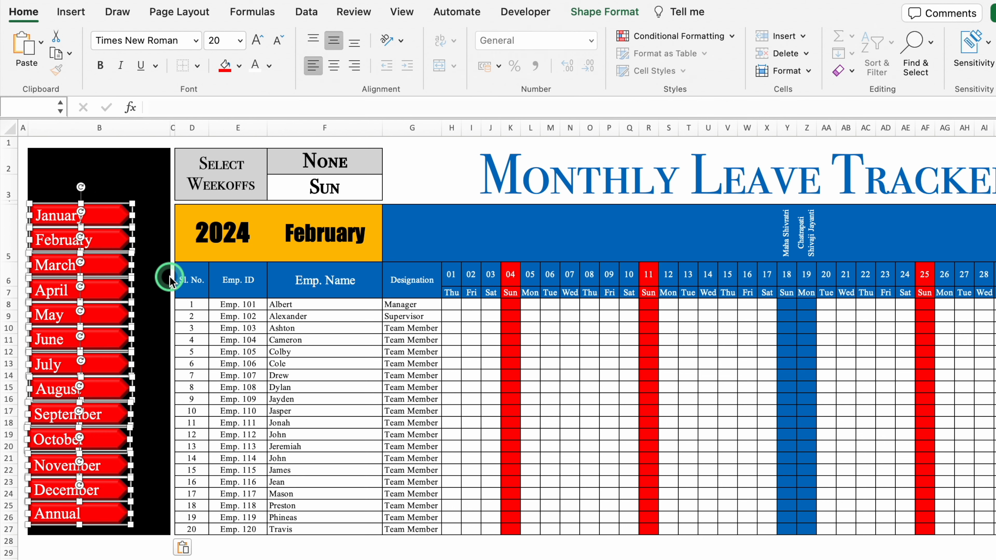
left_click(158, 255)
- Link the February sheet's January arrow to the January sheet and deselect the shape
left_click(104, 215)
right_click(104, 216)
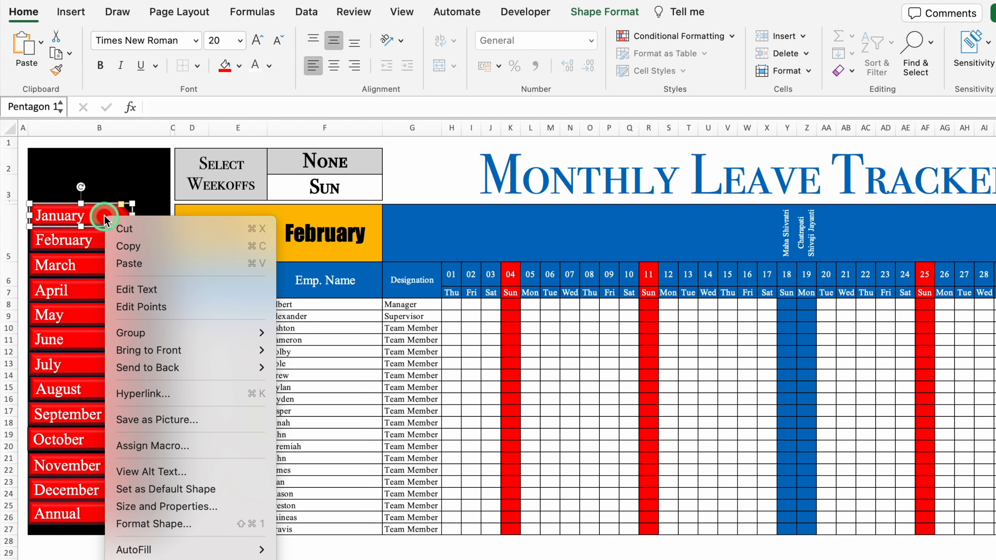
left_click(143, 388)
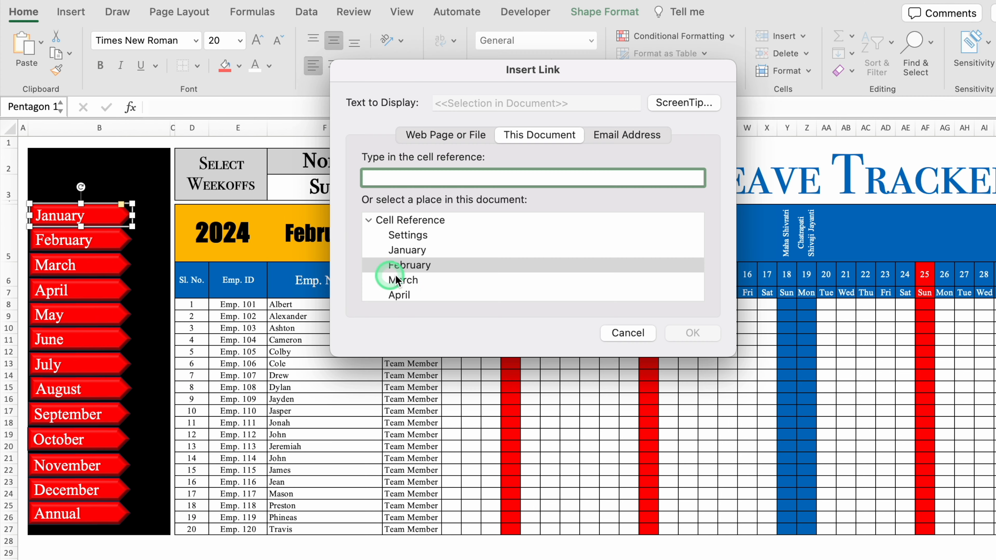
left_click(416, 250)
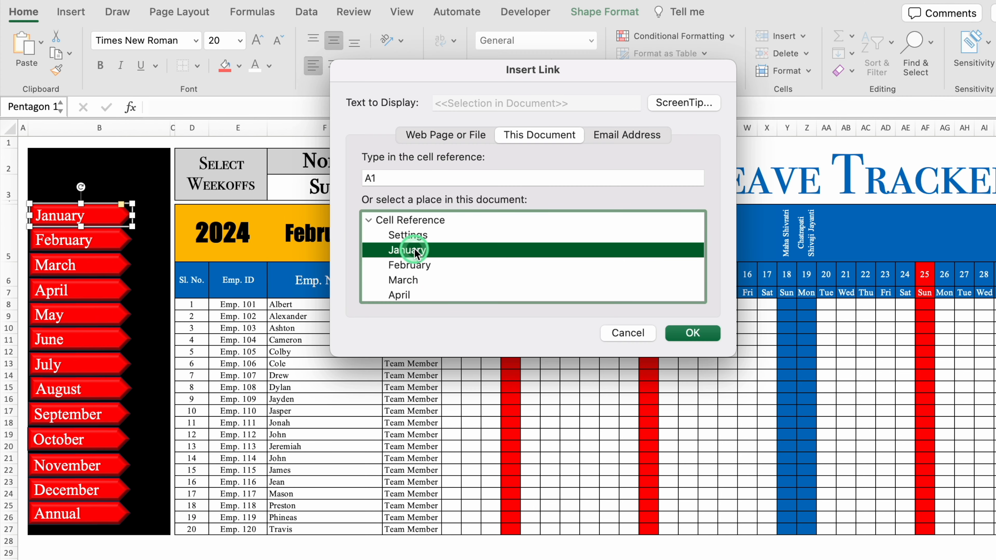
left_click(692, 333)
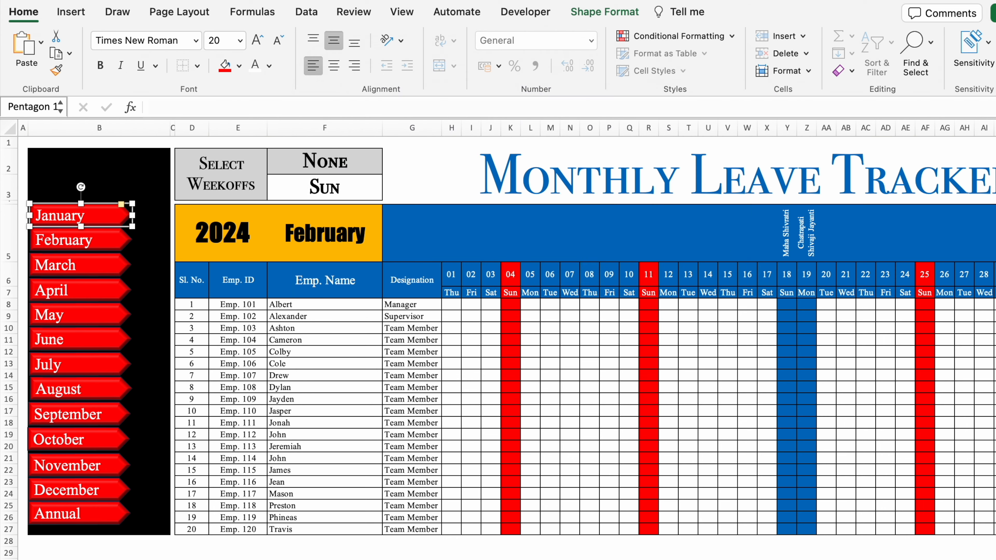
left_click(238, 552)
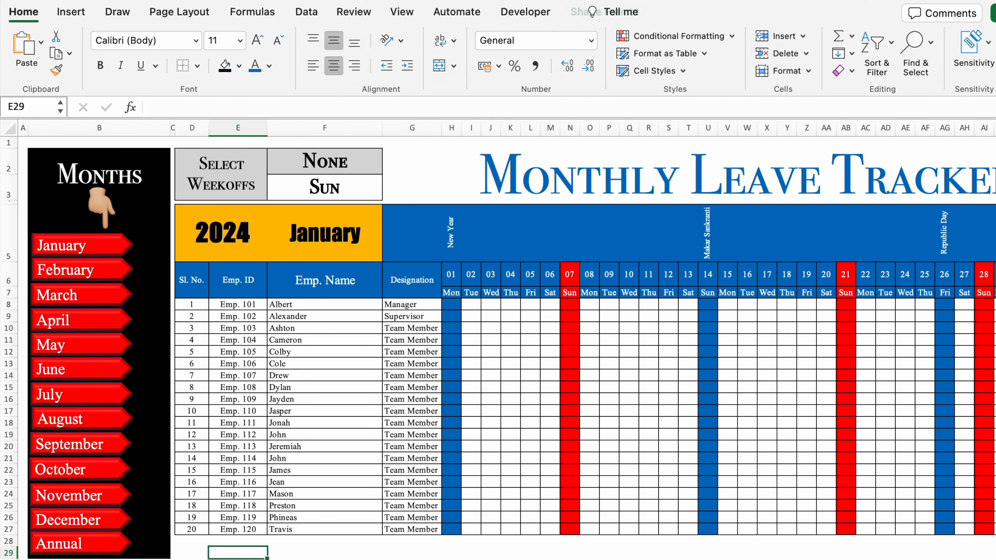
- Copy the Months heading and the pointing hand from the January sheet to the February sheet, placing the hand above the January arrow
left_click(132, 180)
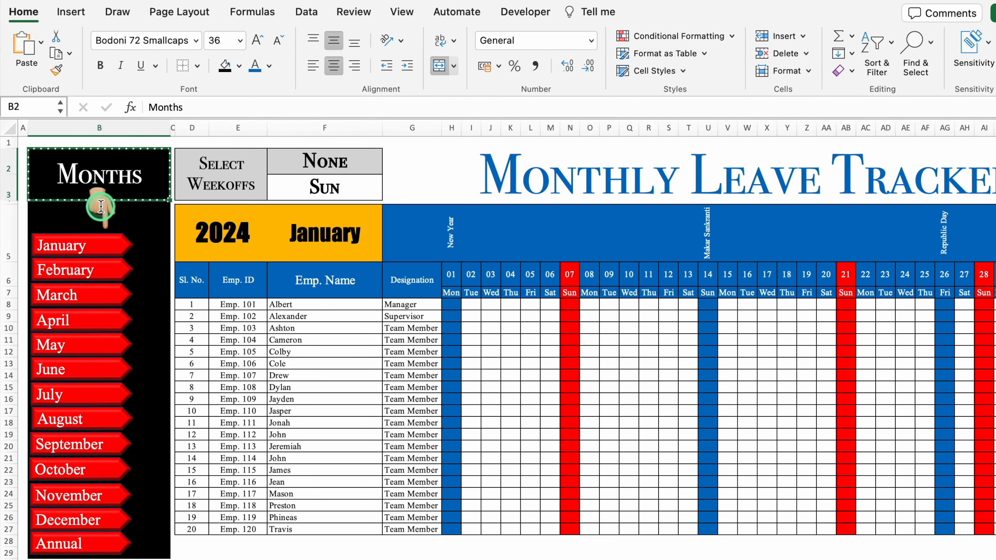
left_click(101, 207)
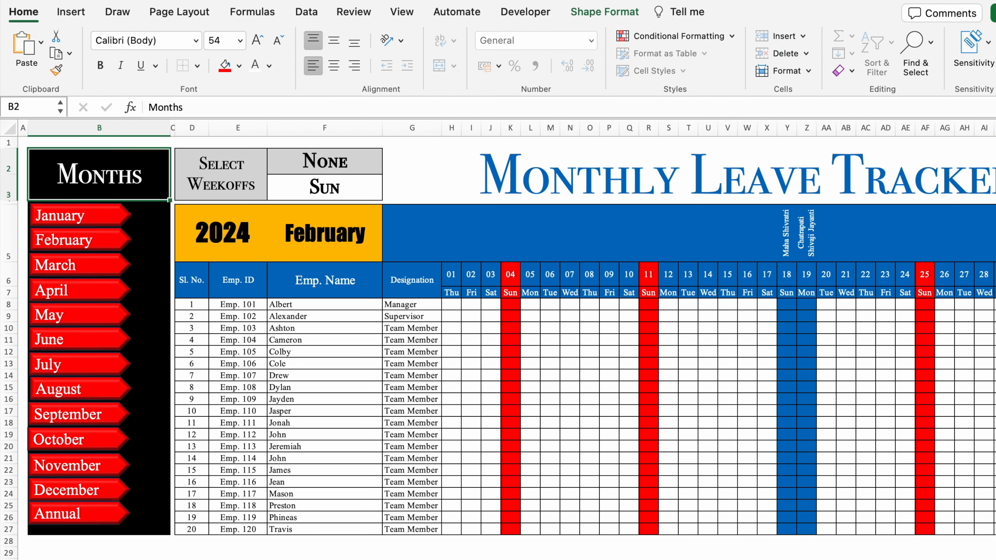
left_click(159, 397)
left_click(163, 342)
key("super+v")
left_click_drag(88, 363, 132, 192)
left_click(139, 229)
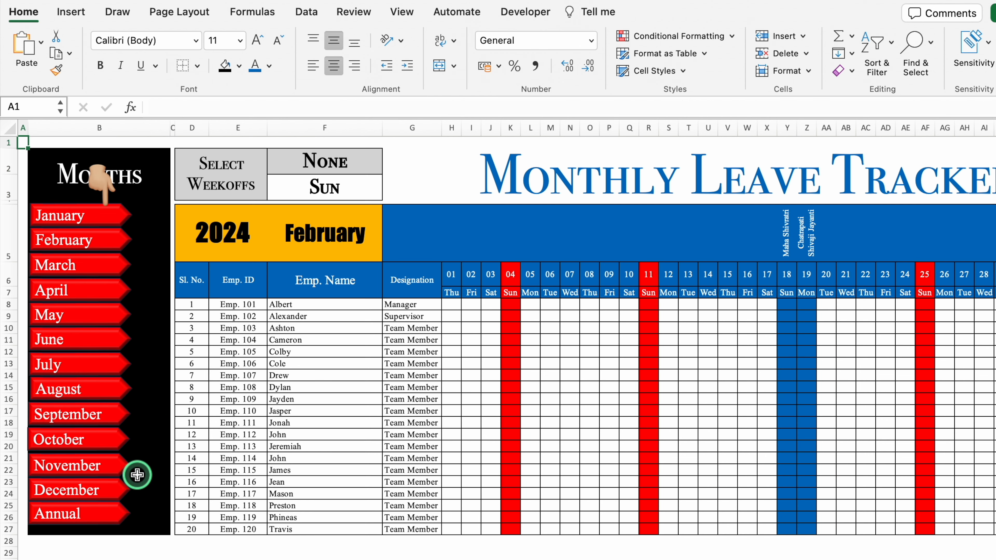
- Select all thirteen arrows on the February sheet and move them slightly down to leave room for the hand
left_click(59, 514, "super")
left_click(59, 490, "super")
left_click(45, 467, "super")
left_click(74, 440, "super")
left_click(88, 414, "super")
left_click(96, 387, "super")
left_click(98, 364, "super")
left_click(101, 339, "super")
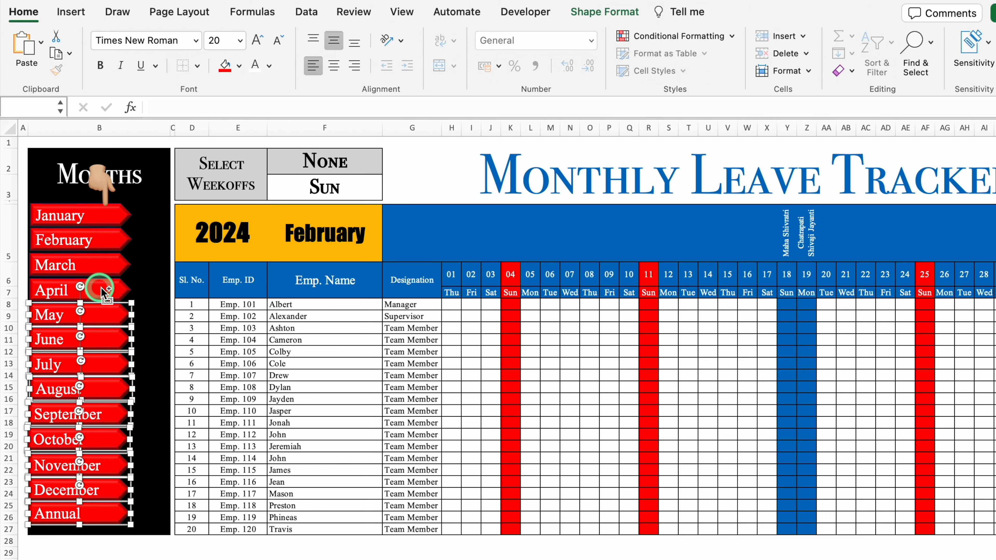
left_click(92, 289, "ctrl")
left_click(98, 263, "ctrl")
left_click(105, 239, "ctrl")
left_click(94, 218, "ctrl")
left_click(58, 221)
right_click(51, 218)
left_click(45, 216)
left_click_drag(112, 255, 116, 273)
- Move the pointing hand between the Months heading and the January arrow and reduce its font size by one increment
left_click_drag(119, 174, 126, 201)
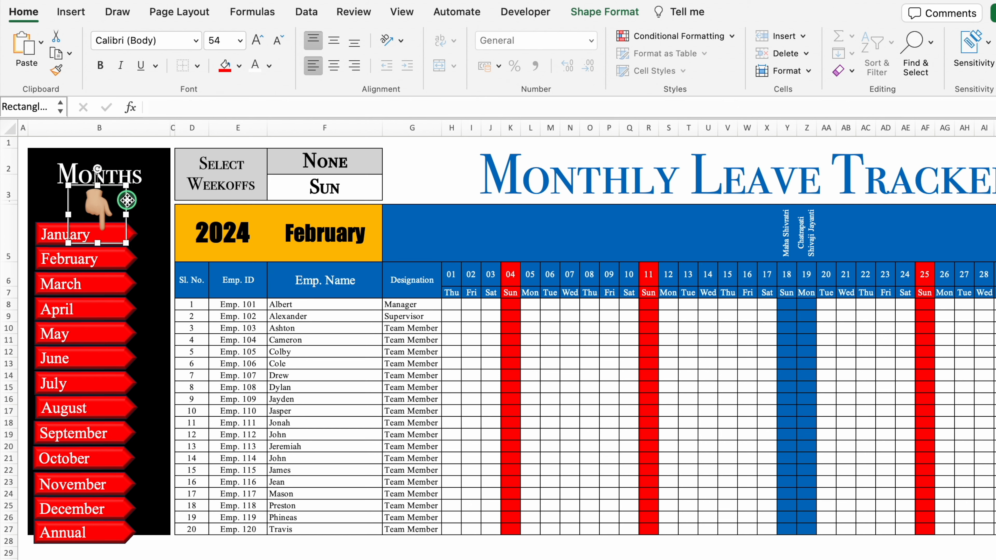
left_click(278, 40)
left_click(156, 433)
- Select the pointing hand together with all thirteen arrows on the February sheet and copy them
double_click(44, 231)
right_click(52, 236)
left_click(52, 235)
left_click(95, 261, "shift")
left_click(102, 289, "shift")
left_click(99, 312, "shift")
left_click(95, 339, "shift")
left_click(99, 361, "shift")
left_click(102, 388, "shift")
left_click(119, 412, "shift")
left_click(107, 439, "shift")
left_click(92, 458, "shift")
left_click(67, 489, "shift")
left_click(63, 508, "shift")
left_click(102, 532, "shift")
right_click(105, 532)
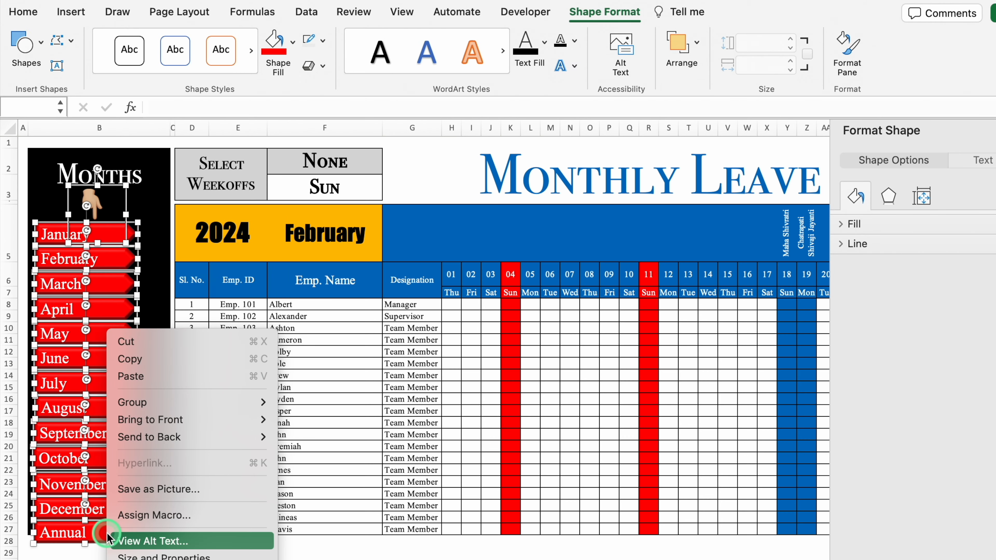
mouse_move(152, 405)
left_click(156, 358)
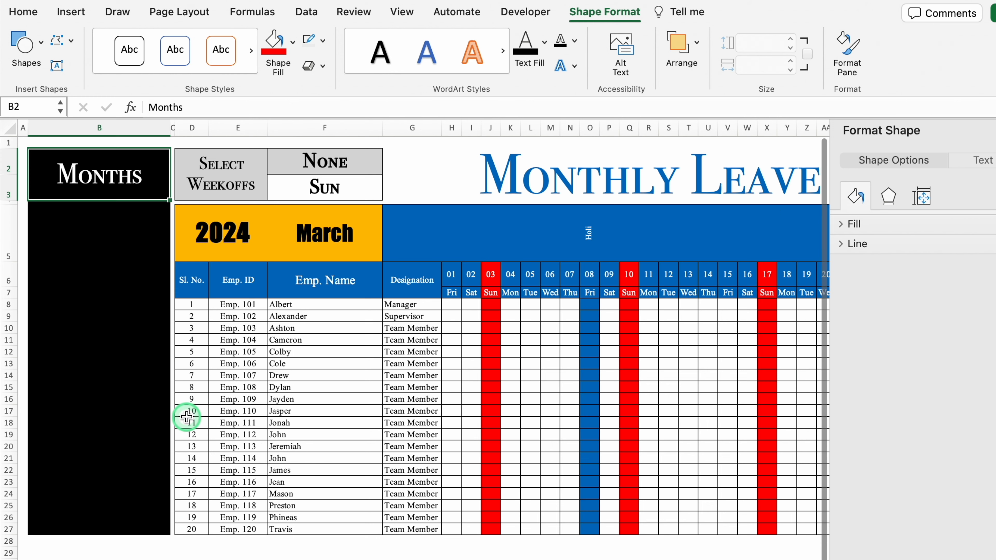
- Paste the hand and arrows into the black columns of the March and April sheets and move them below the Months heading
key("super+v")
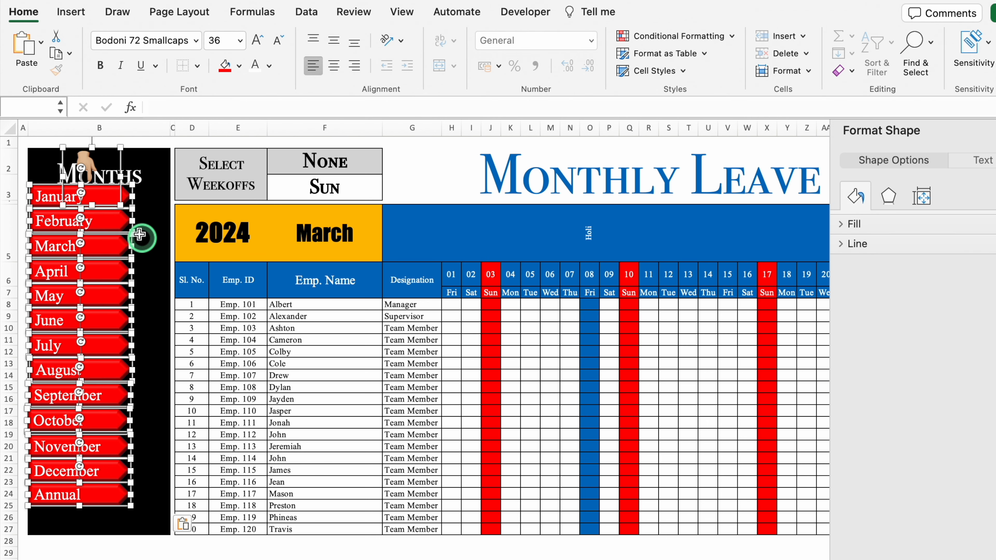
left_click_drag(118, 163, 125, 199)
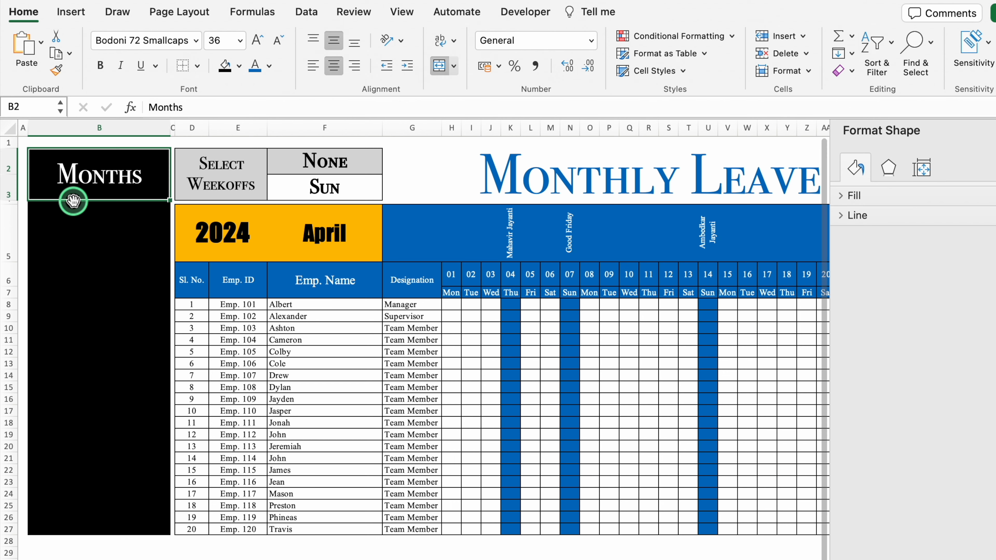
key("super+v")
left_click_drag(91, 183, 102, 228)
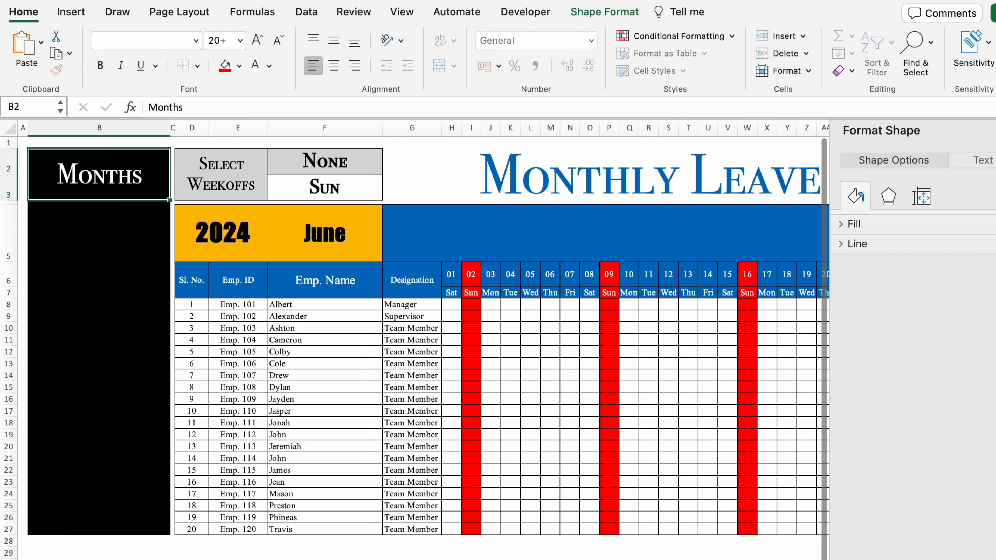
- Paste the hand and arrows into the June, July and August sheets, positioning them below the Months heading
key("super+v")
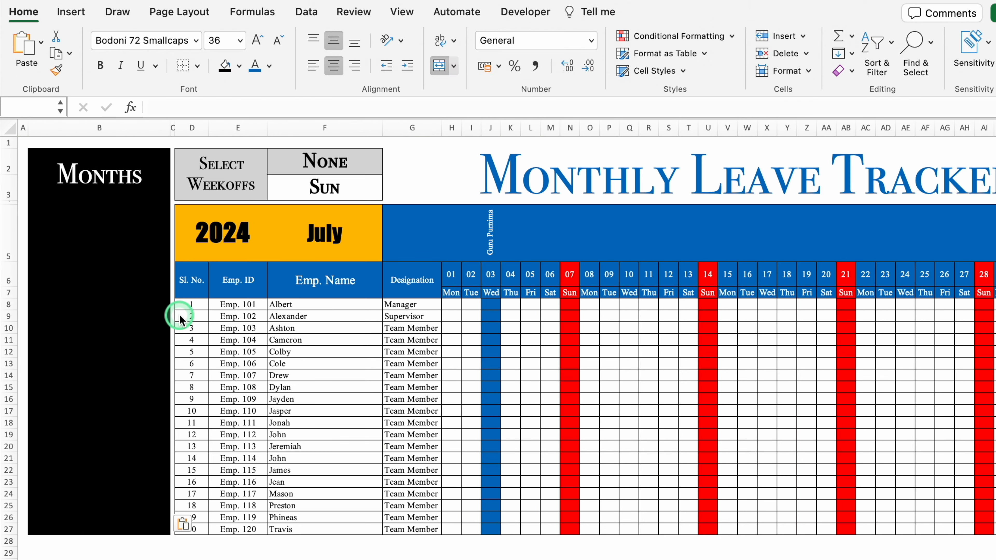
key("super+v")
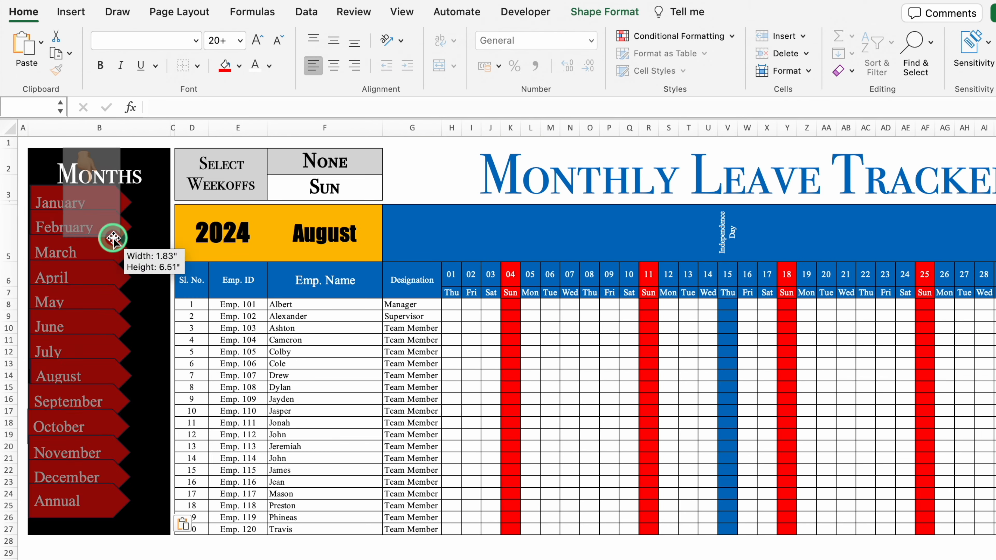
left_click_drag(114, 234, 115, 243)
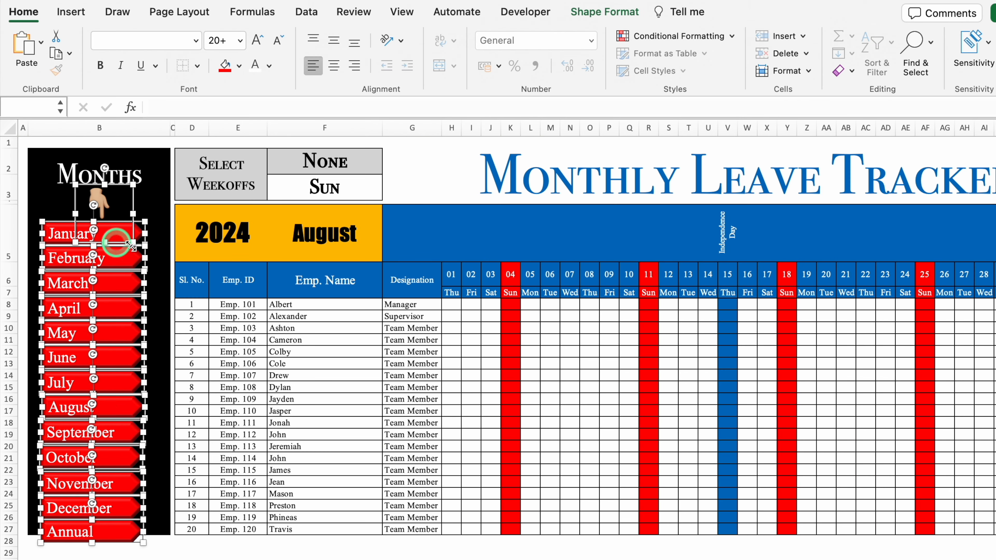
left_click_drag(116, 244, 116, 244)
- Paste the hand and arrows into the September through December sheets, positioning them below the Months heading
key("super+v")
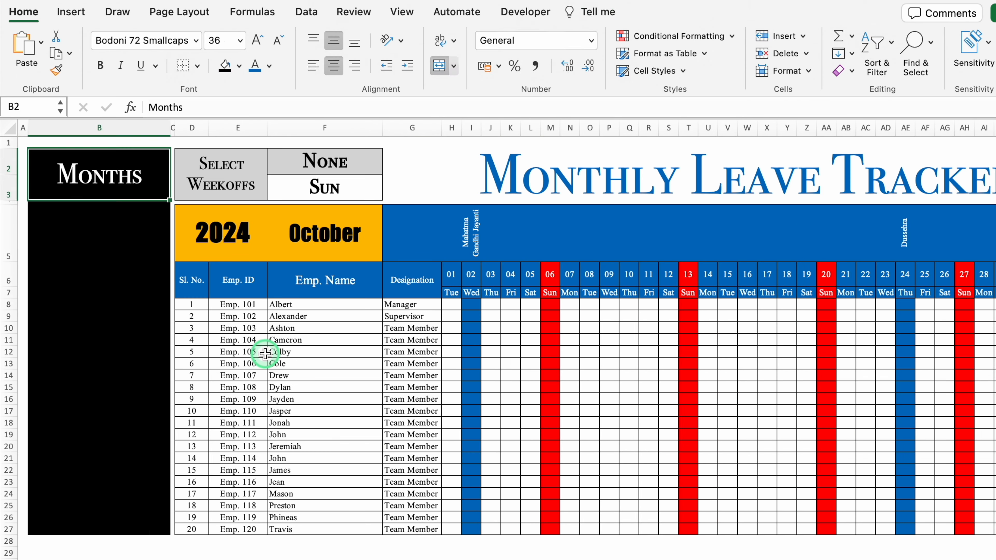
key("super+v")
key("super+v")
left_click_drag(108, 225, 108, 272)
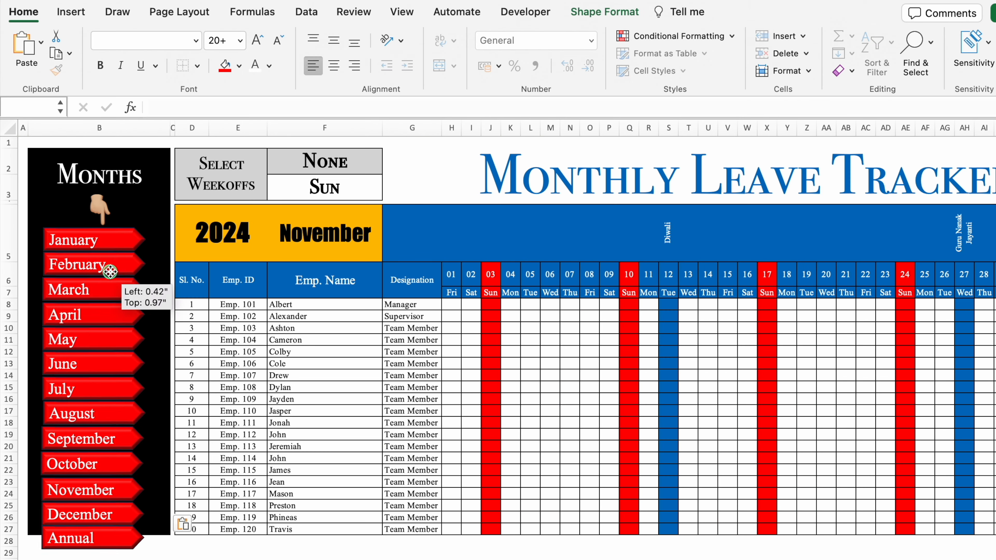
left_click_drag(109, 272, 109, 273)
key("super+v")
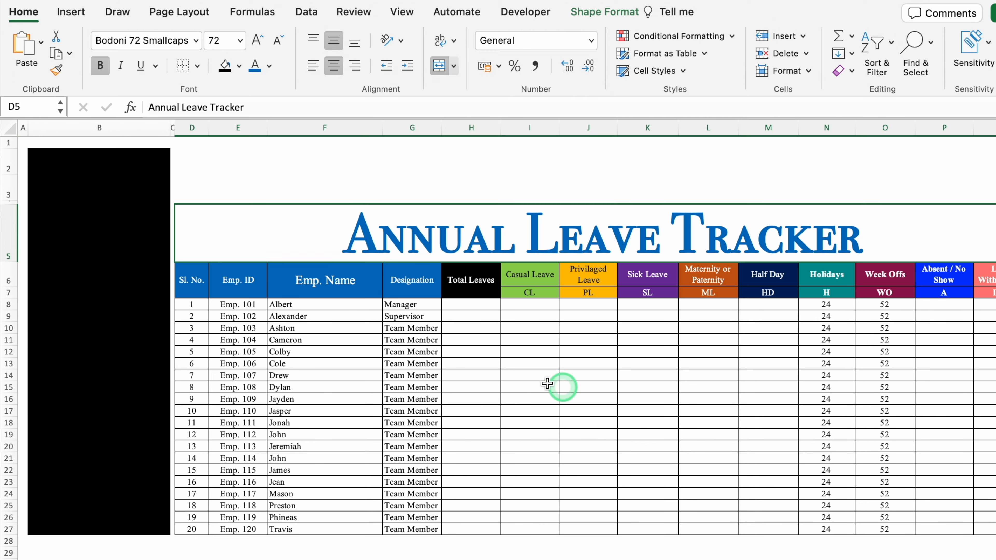
- Paste the hand and arrows into the Annual sheet's black column, fit them inside it and deselect them
key("super+v")
left_click_drag(92, 257, 90, 235)
left_click(241, 177)
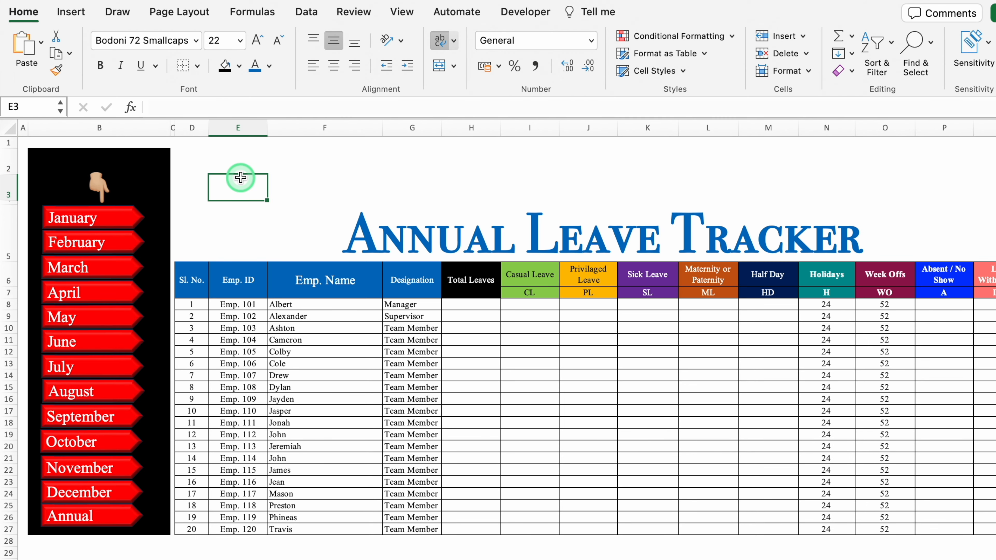
- Fill the Annual arrow on the Annual sheet with black and follow the December arrow's link
left_click(116, 525)
left_click(105, 518, "super")
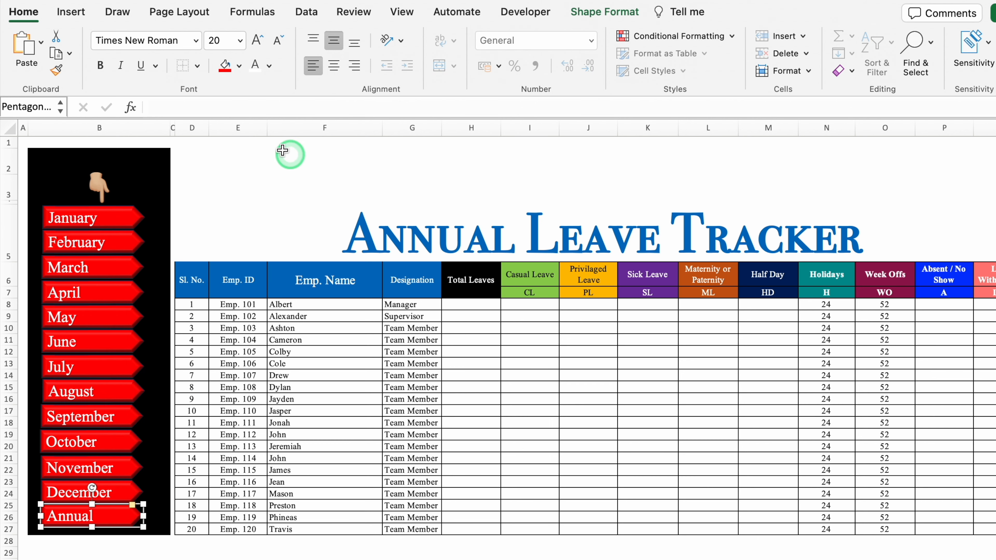
left_click(240, 66)
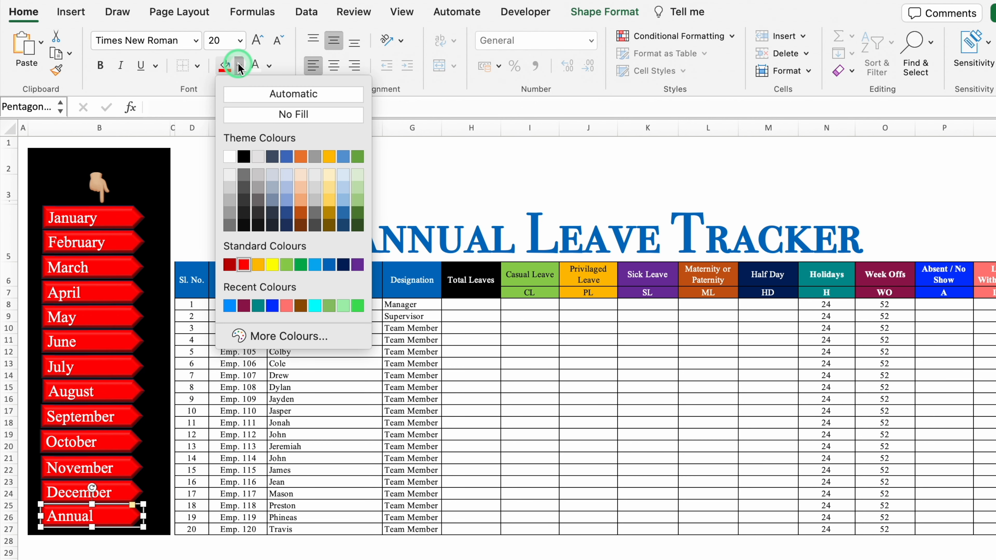
left_click(244, 157)
left_click(125, 497)
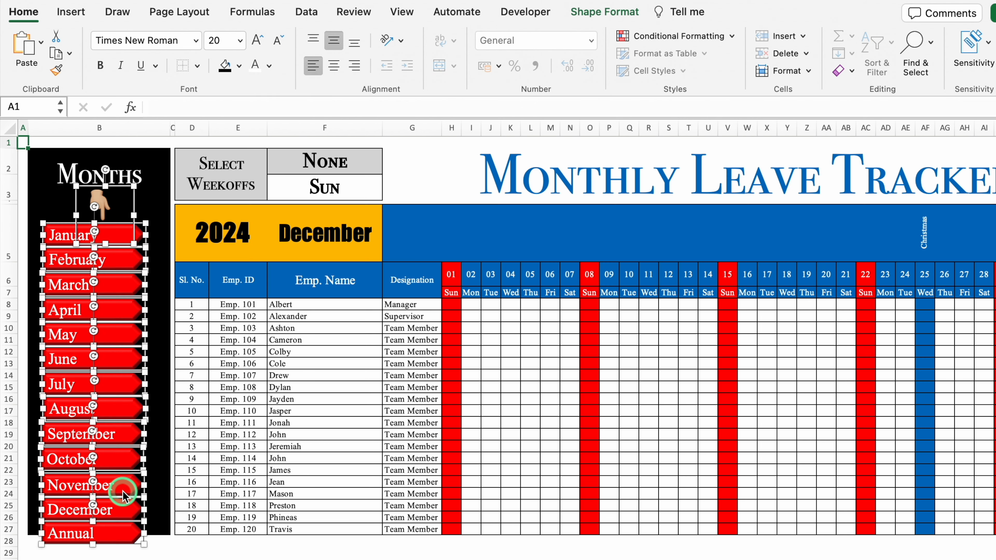
- Fill the December arrow on the December sheet and the November arrow on the November sheet with black
right_click(120, 507)
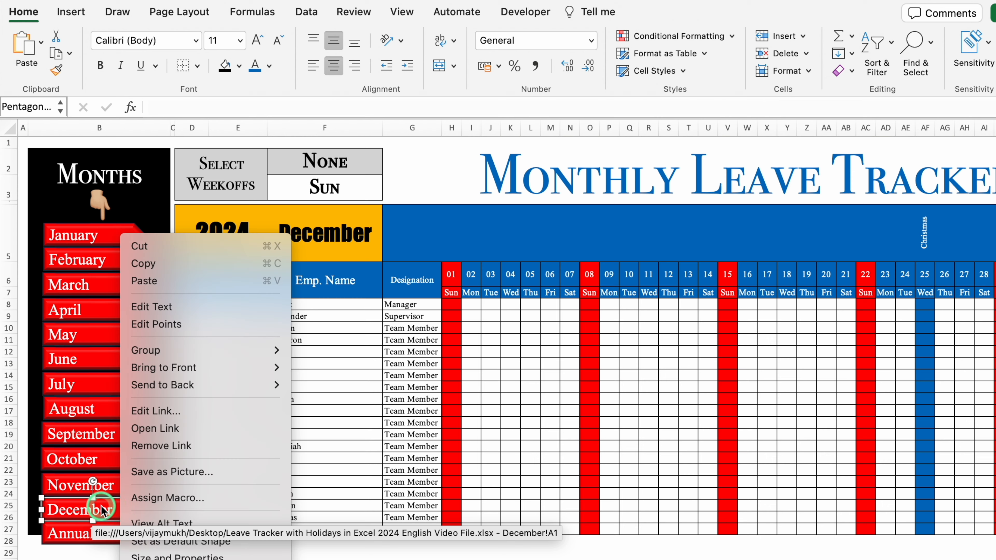
key("Escape")
left_click(118, 486)
right_click(117, 486)
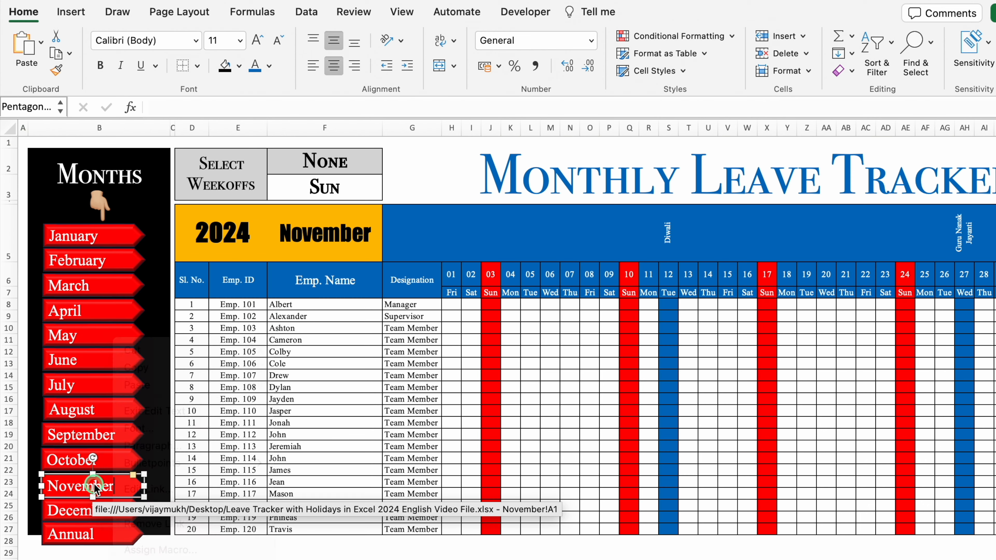
left_click(225, 66)
- Fill the October arrow on the October sheet and the September arrow on the September sheet with black
left_click(107, 459)
right_click(108, 459)
left_click(225, 66)
left_click(112, 435)
right_click(110, 435)
key("Escape")
left_click(225, 68)
- Fill the August, July and June arrows with black, each on its own month's sheet
left_click(105, 410)
right_click(105, 409)
left_click(225, 68)
left_click(117, 382)
left_click(111, 358)
right_click(111, 358)
left_click(225, 69)
- Fill the May, April and March arrows with black, each on its own month's sheet
left_click(111, 333)
right_click(112, 334)
left_click(225, 69)
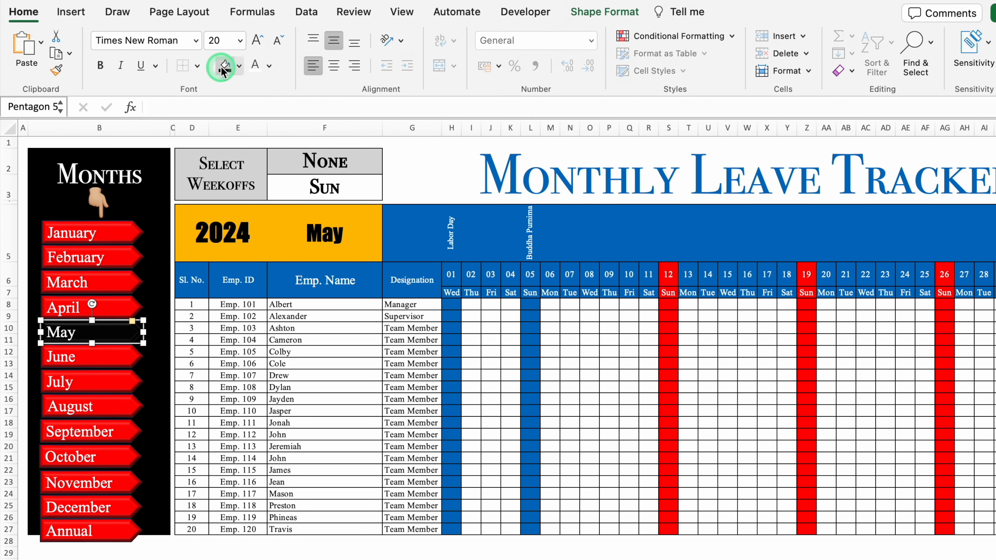
left_click(111, 308)
right_click(111, 308)
left_click(225, 68)
left_click(111, 284)
right_click(111, 284)
left_click(226, 66)
- Fill the February and January arrows with black on their own sheets and deselect the January arrow
right_click(107, 236)
left_click(108, 236)
left_click(137, 211)
left_click(94, 229)
right_click(102, 252)
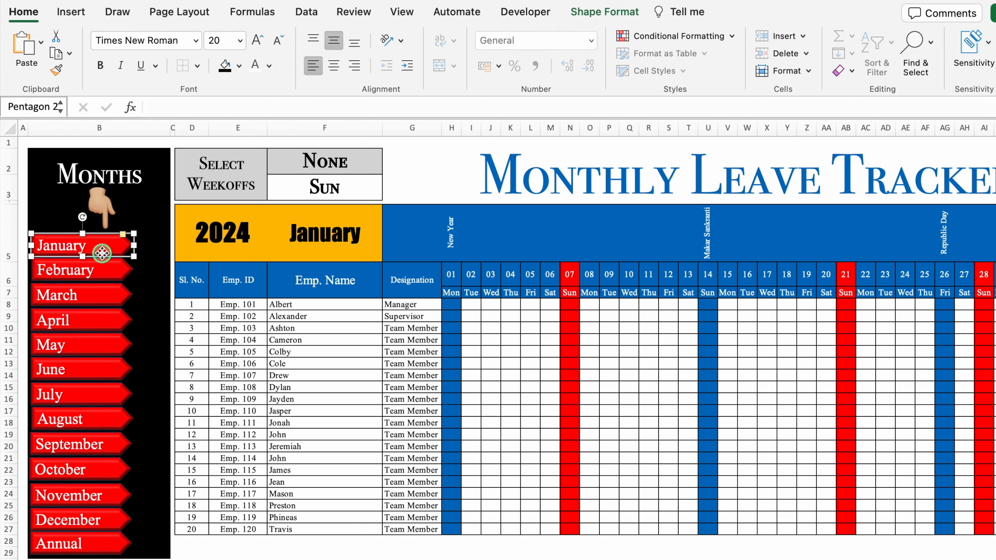
left_click(226, 67)
left_click(422, 169)
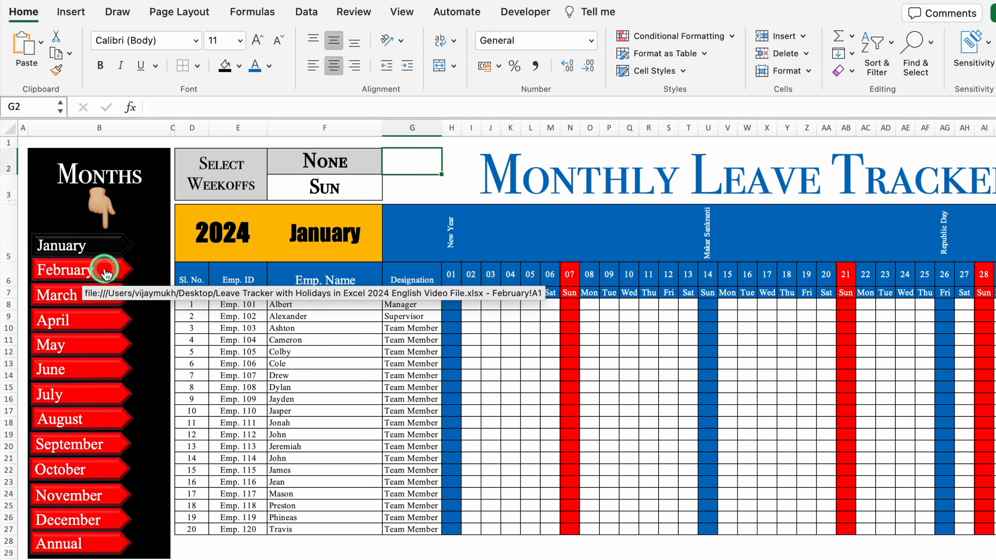
- Test the arrow links by opening the sheets in order from February through December, ending on the Annual sheet
left_click(94, 270)
left_click(83, 286)
left_click(82, 312)
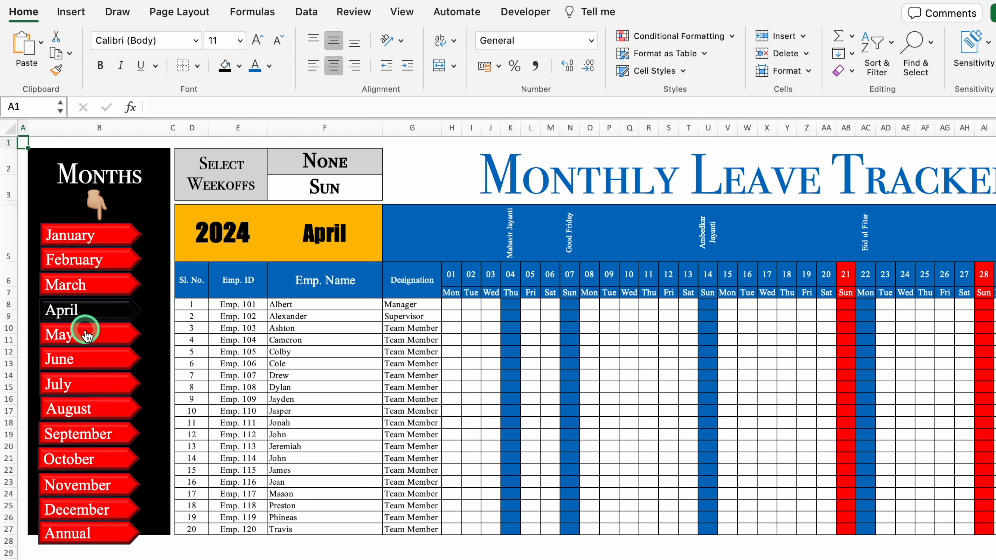
left_click(86, 333)
left_click(85, 357)
left_click(89, 384)
left_click(71, 408)
left_click(78, 434)
left_click(77, 460)
left_click(80, 485)
left_click(84, 509)
left_click(108, 537)
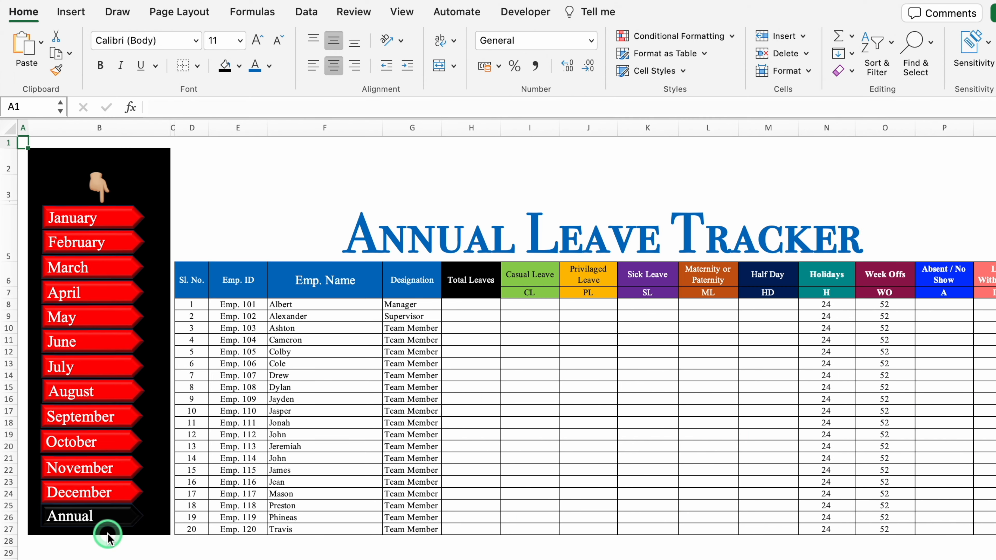